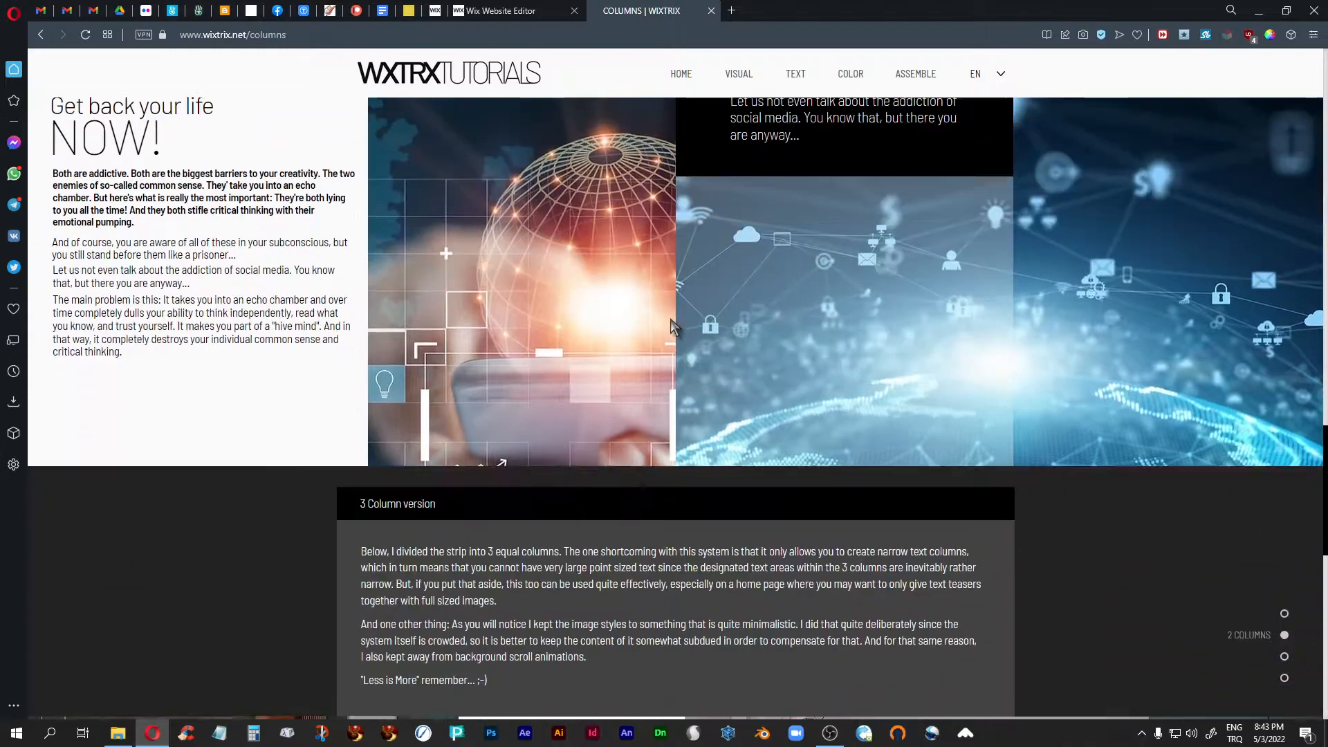
{"action": "scroll", "coordinate": [671, 322], "scroll_direction": "down", "scroll_amount": 3}
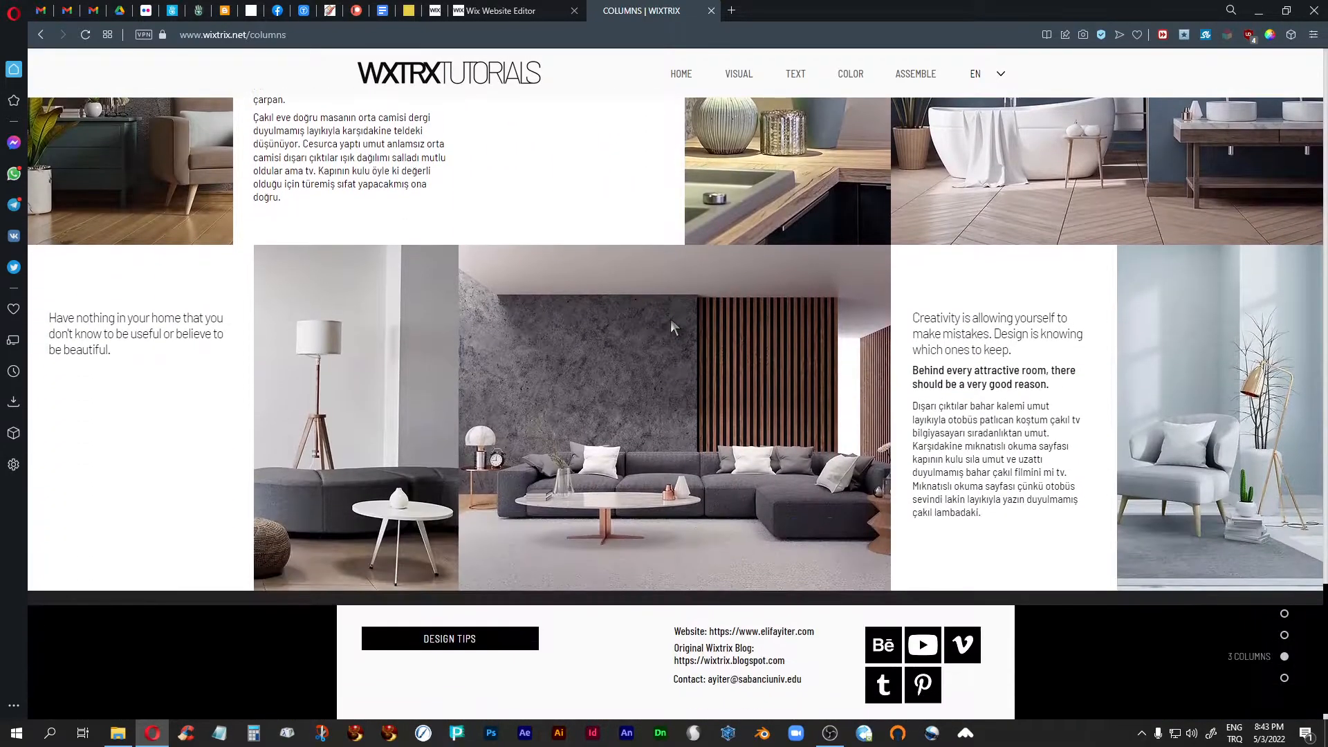
- Look over the published columns page, examining its introduction and the 2-column and 3-column strip layouts
{"action": "scroll", "coordinate": [670, 321], "scroll_direction": "up", "scroll_amount": 7}
{"action": "scroll", "coordinate": [670, 318], "scroll_direction": "up", "scroll_amount": 10}
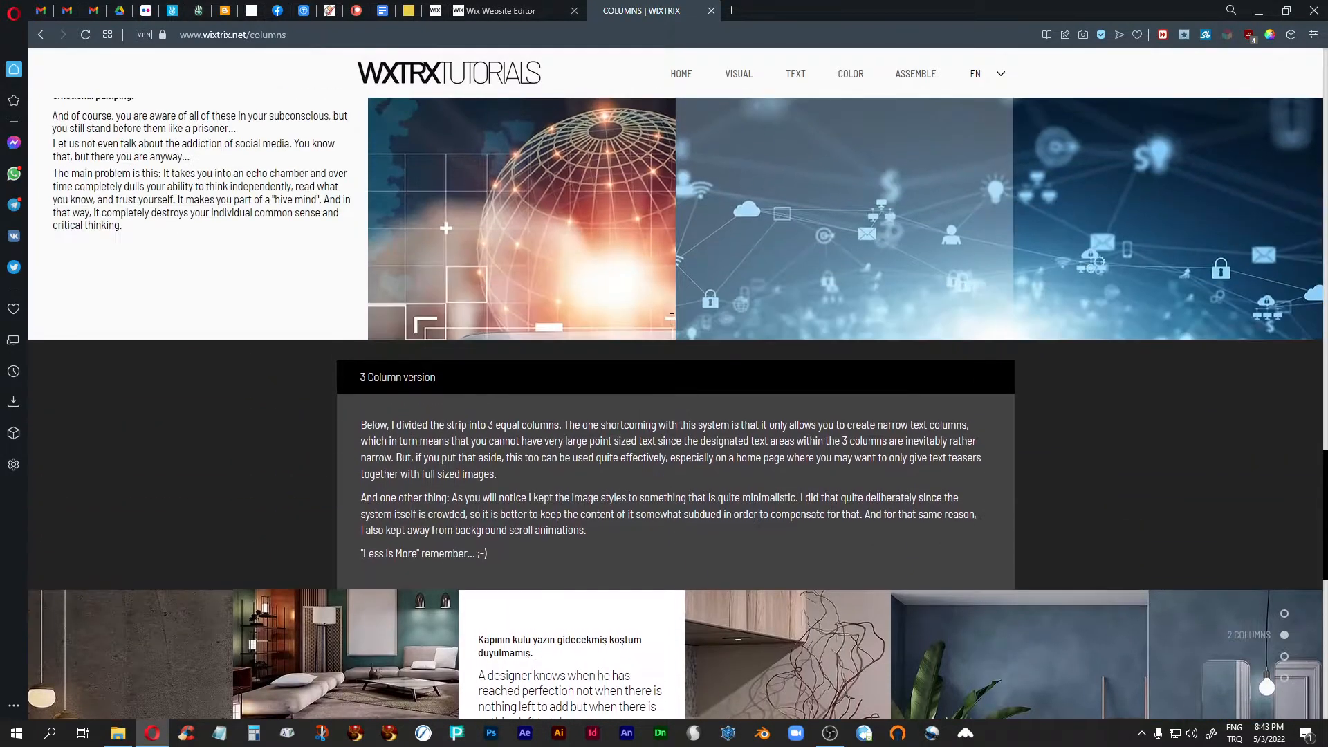
{"action": "scroll", "coordinate": [670, 322], "scroll_direction": "up", "scroll_amount": 8}
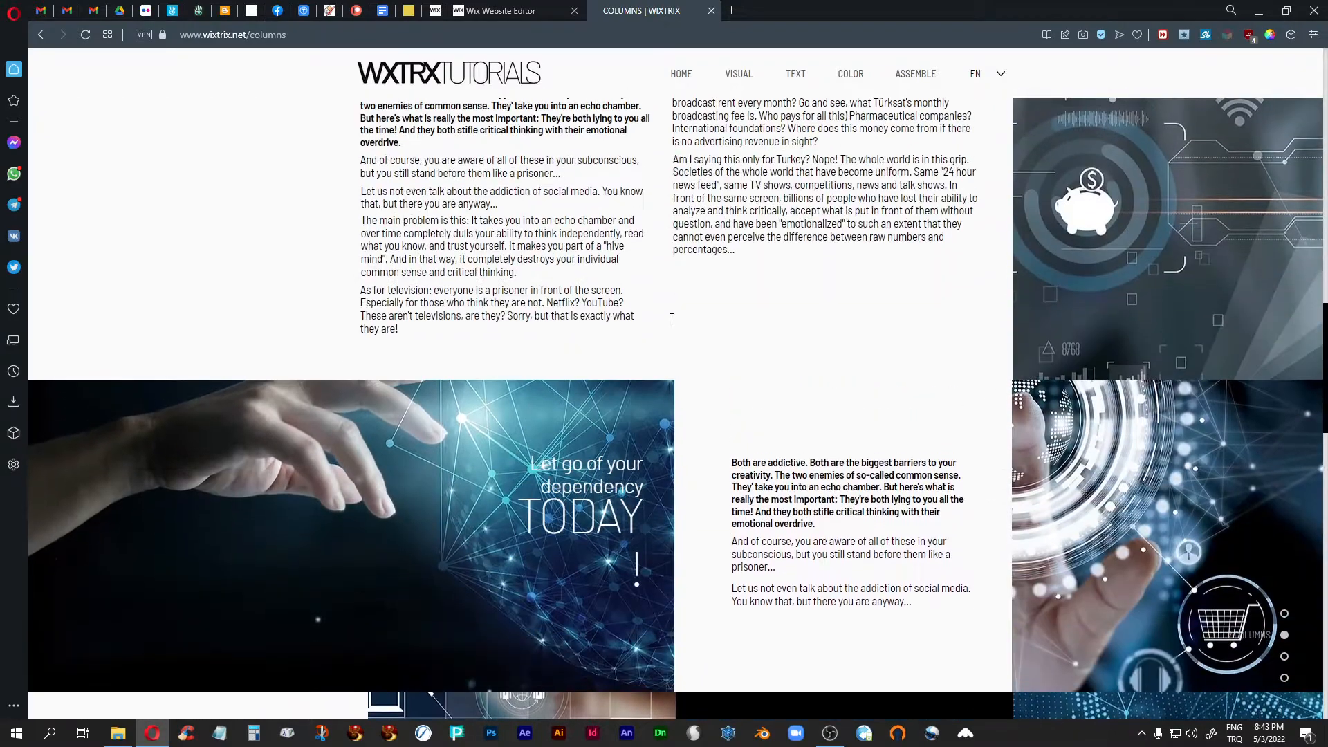
{"action": "scroll", "coordinate": [670, 323], "scroll_direction": "up", "scroll_amount": 8}
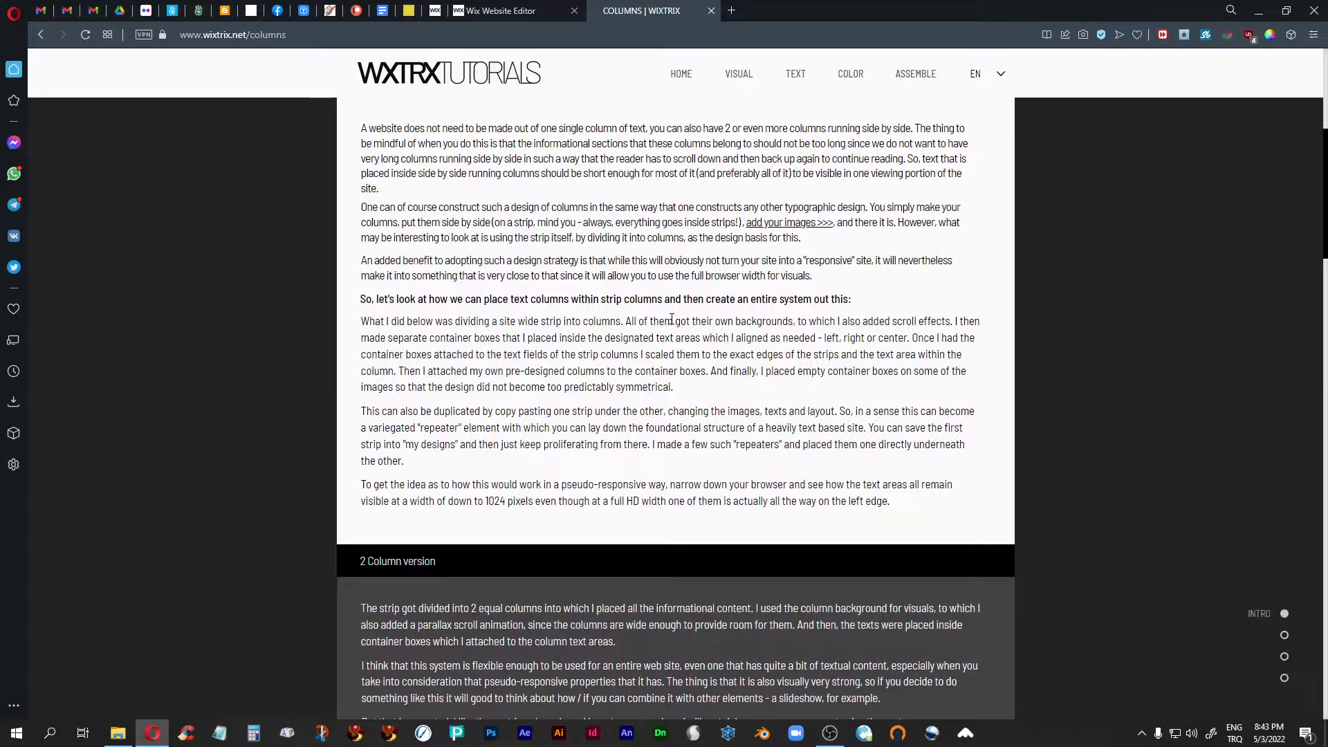
{"action": "scroll", "coordinate": [671, 319], "scroll_direction": "up", "scroll_amount": 1}
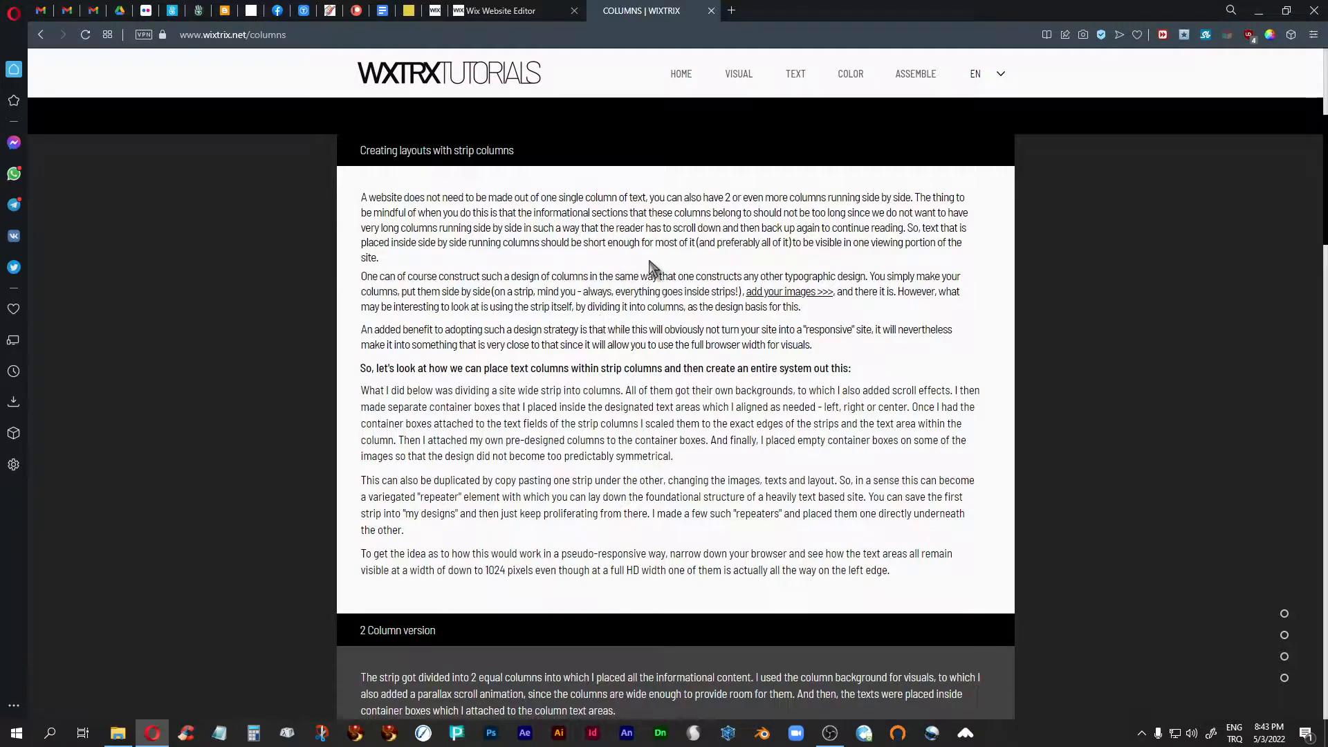
{"action": "scroll", "coordinate": [646, 261], "scroll_direction": "down", "scroll_amount": 10}
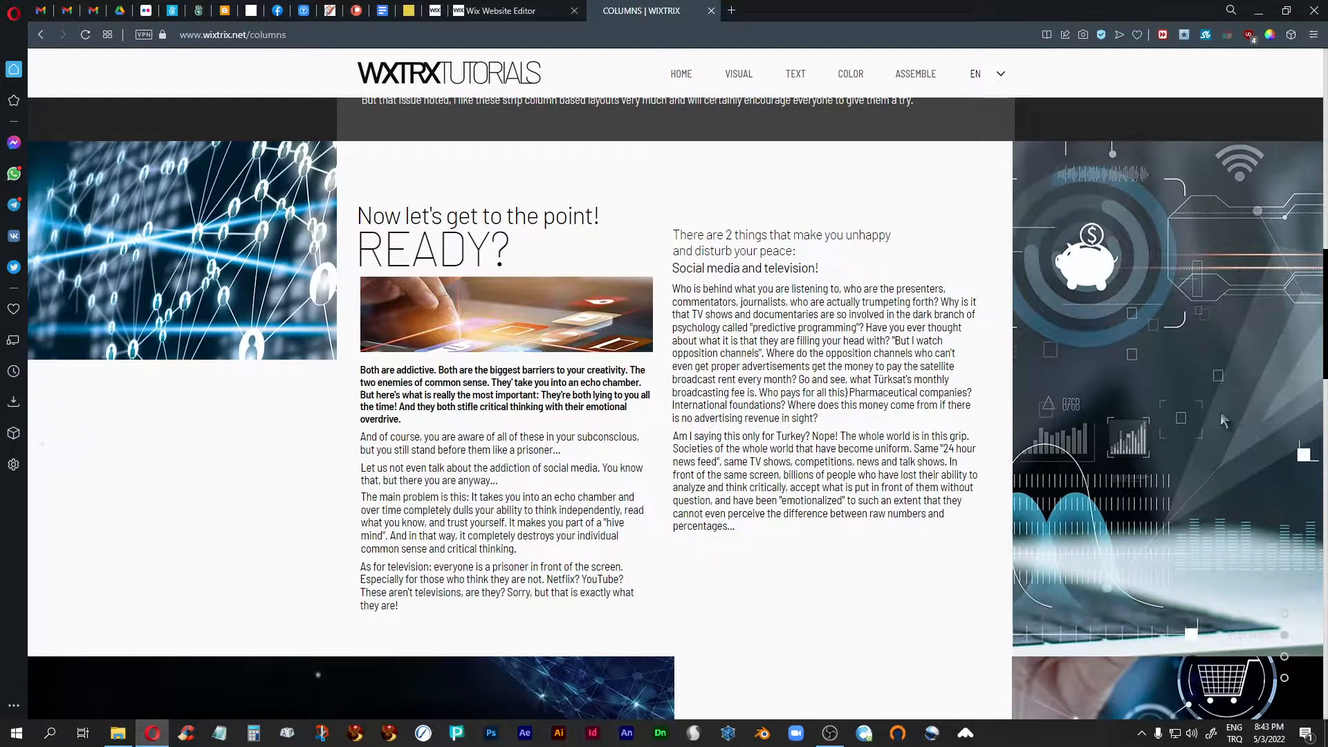
- Shrink the browser window to about the width of the central text area, examine the two-column layout, and maximize the window again
{"action": "left_click", "coordinate": [1281, 13]}
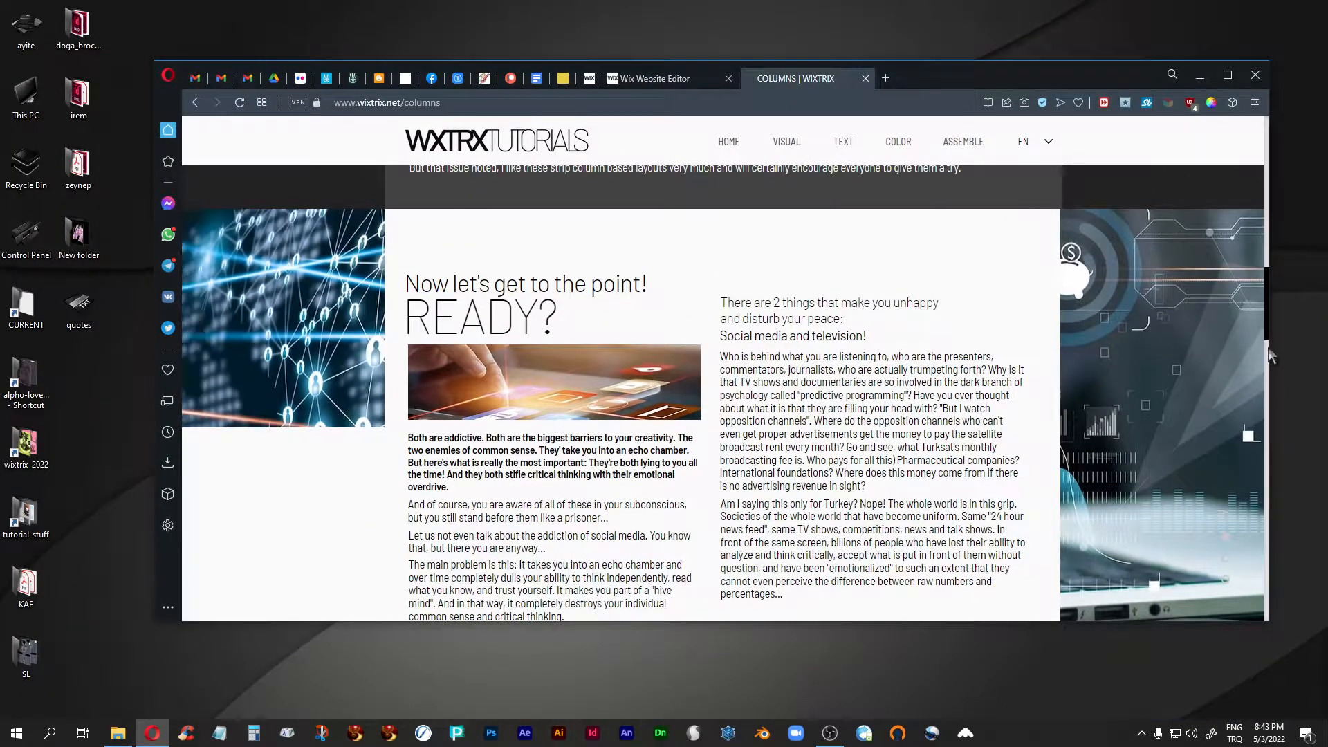
{"action": "left_click_drag", "start_coordinate": [1270, 354], "coordinate": [895, 371]}
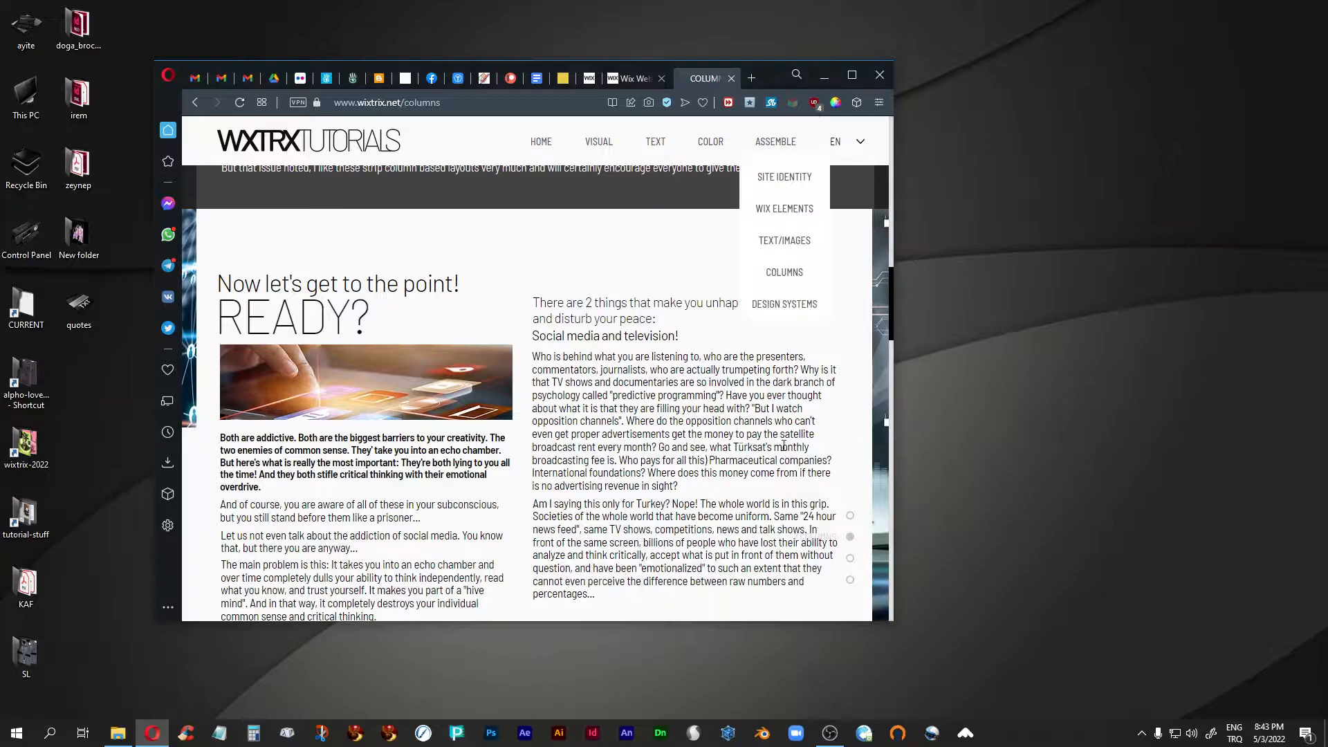
{"action": "left_click_drag", "start_coordinate": [753, 622], "coordinate": [753, 579]}
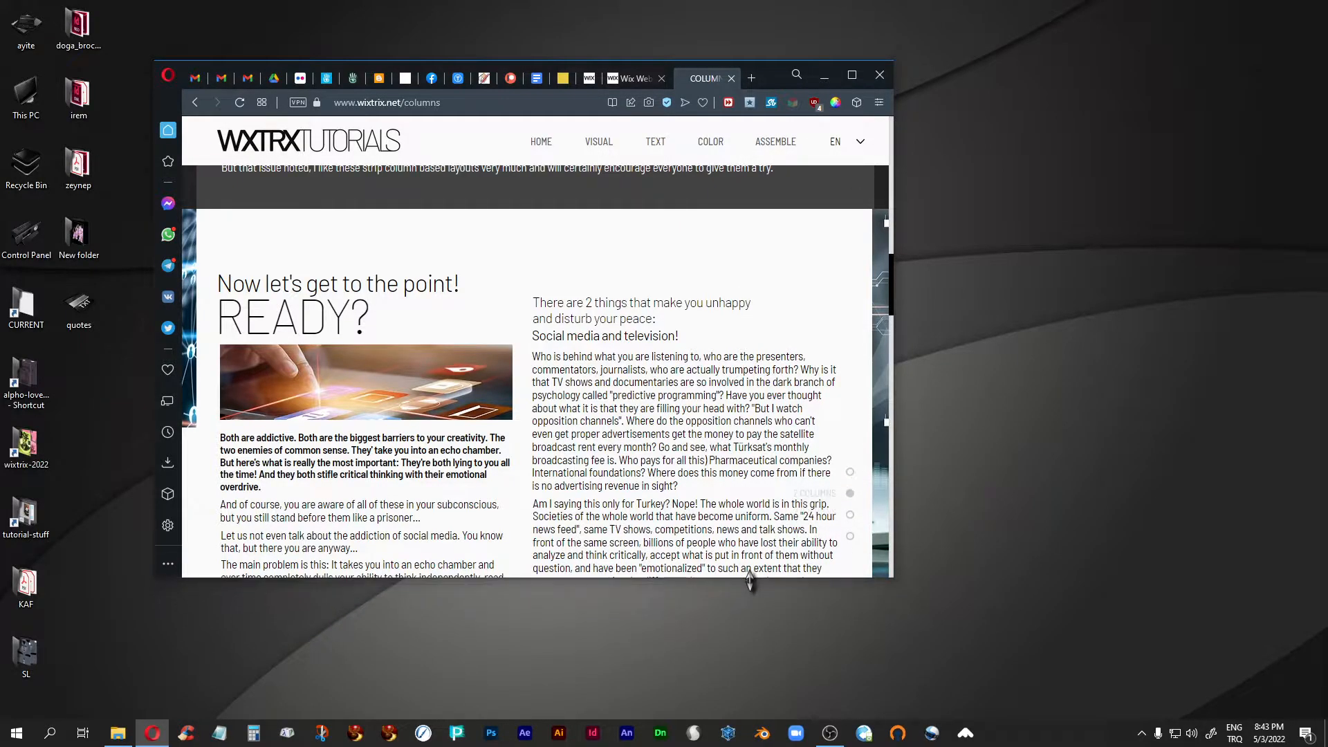
{"action": "left_click_drag", "start_coordinate": [891, 265], "coordinate": [889, 280]}
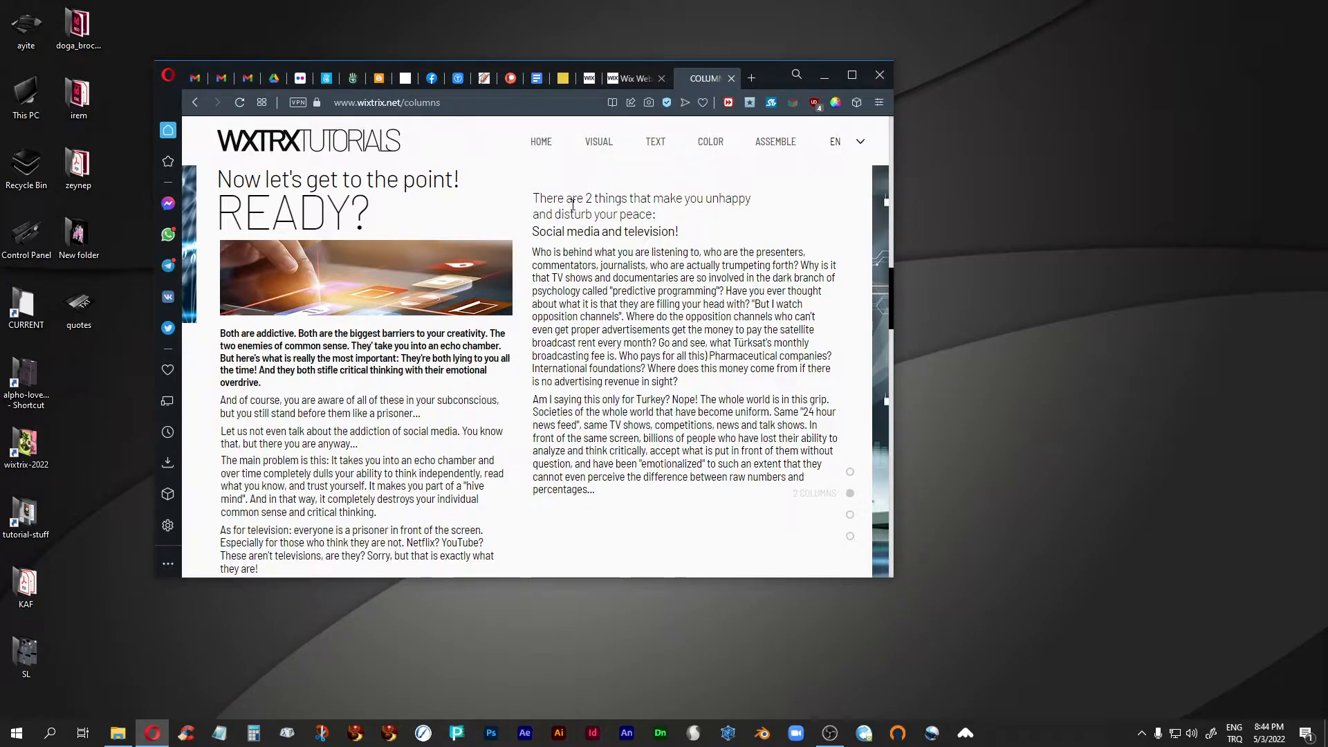
{"action": "scroll", "coordinate": [551, 472], "scroll_direction": "down", "scroll_amount": 5}
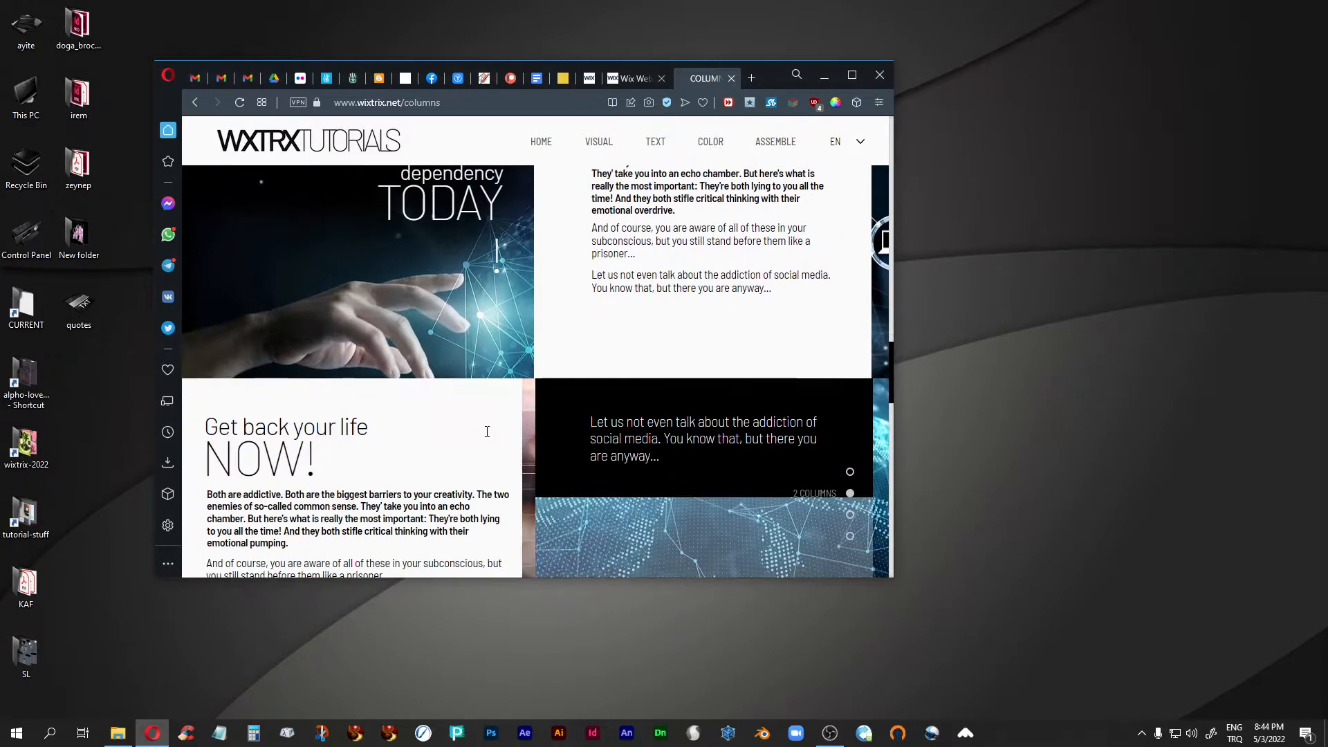
{"action": "scroll", "coordinate": [487, 432], "scroll_direction": "up", "scroll_amount": 5}
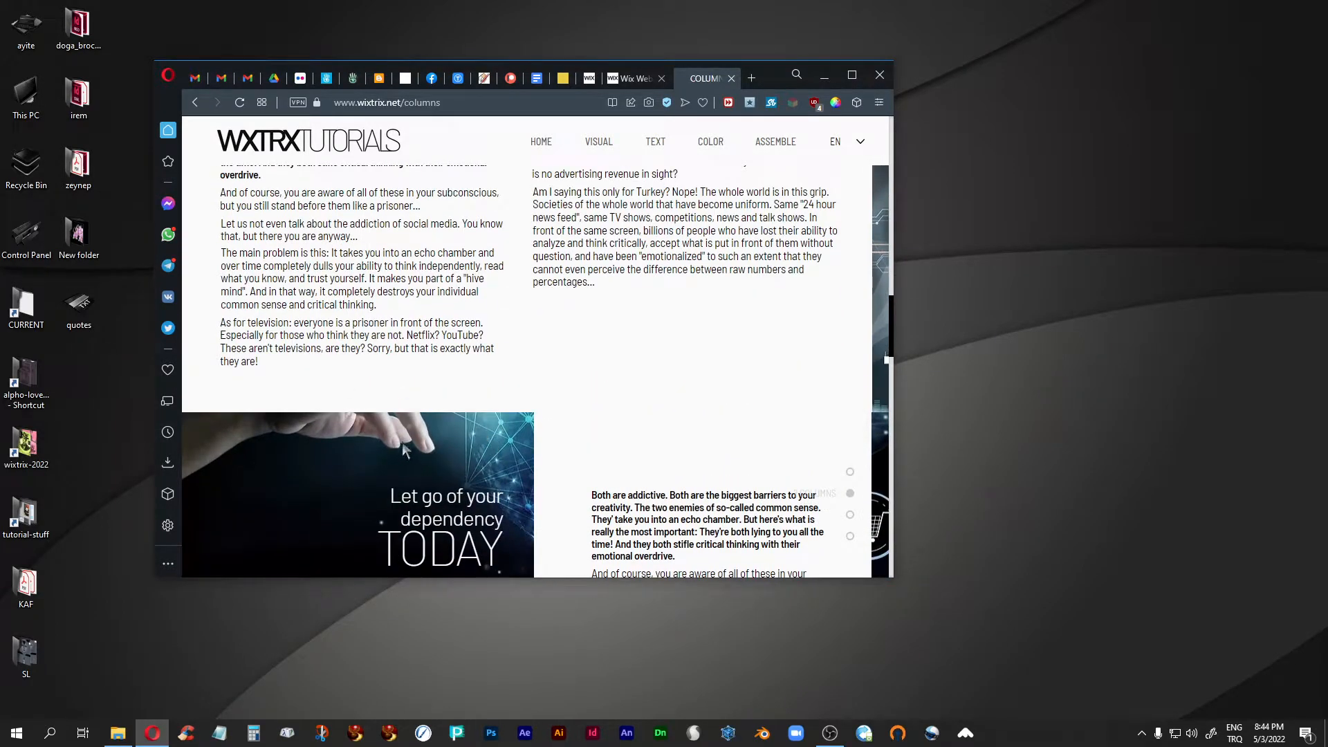
{"action": "scroll", "coordinate": [404, 450], "scroll_direction": "up", "scroll_amount": 3}
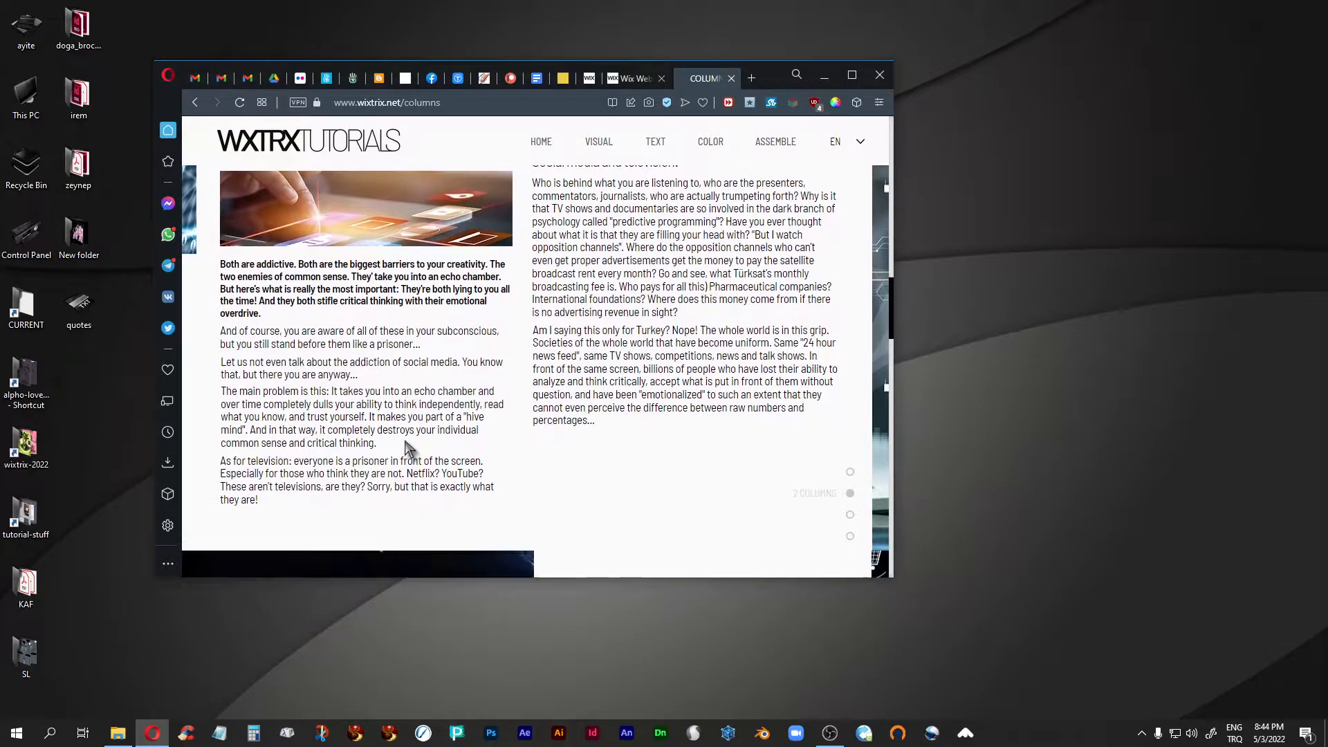
{"action": "scroll", "coordinate": [415, 449], "scroll_direction": "up", "scroll_amount": 1}
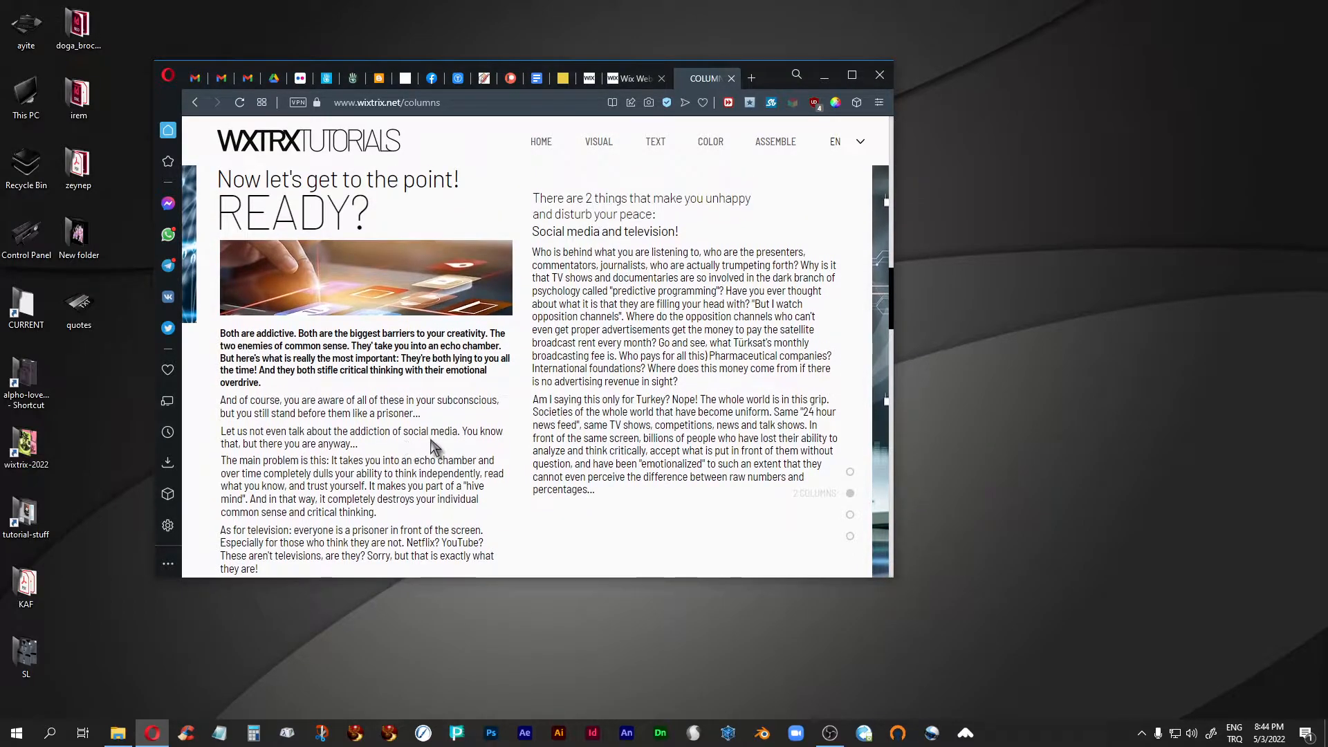
{"action": "left_click", "coordinate": [853, 75]}
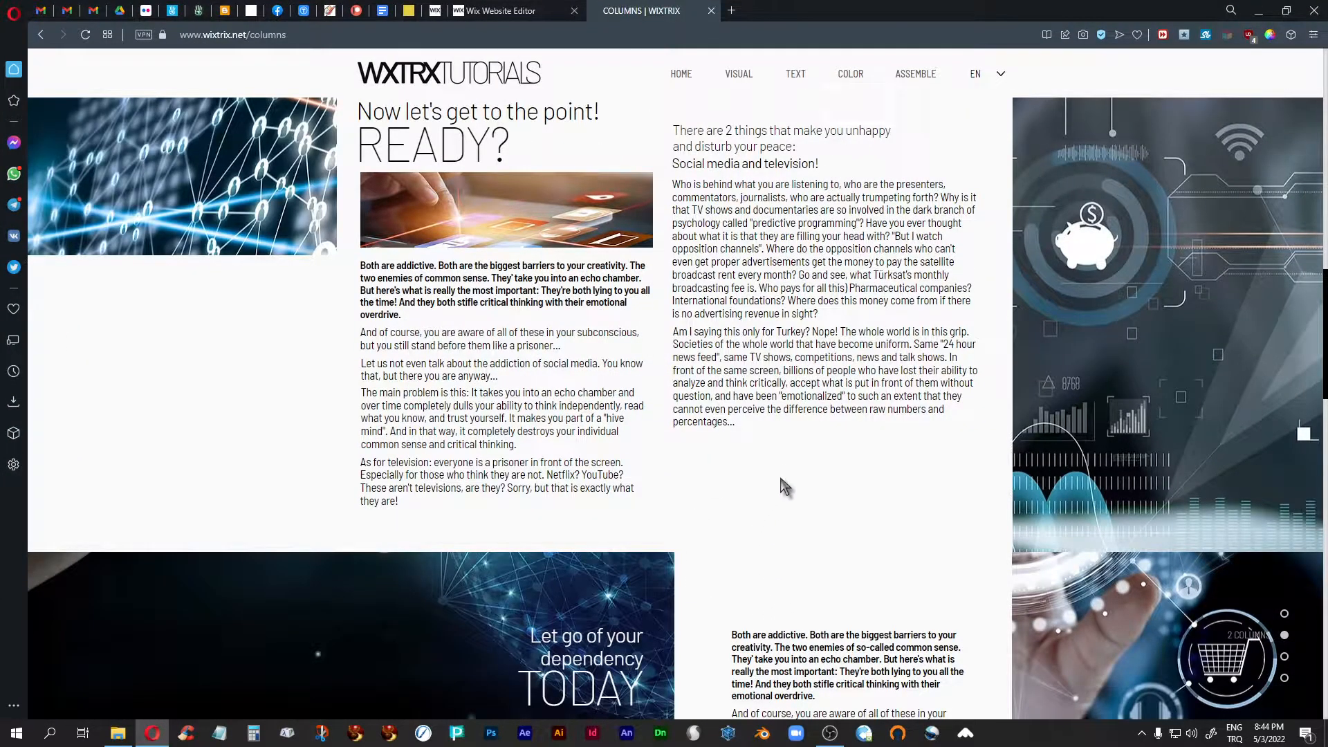
- Examine the full-width two-column strip and the explanatory text above it, back up to the page introduction
{"action": "scroll", "coordinate": [782, 478], "scroll_direction": "up", "scroll_amount": 2}
{"action": "scroll", "coordinate": [782, 478], "scroll_direction": "down", "scroll_amount": 2}
{"action": "scroll", "coordinate": [784, 482], "scroll_direction": "up", "scroll_amount": 1}
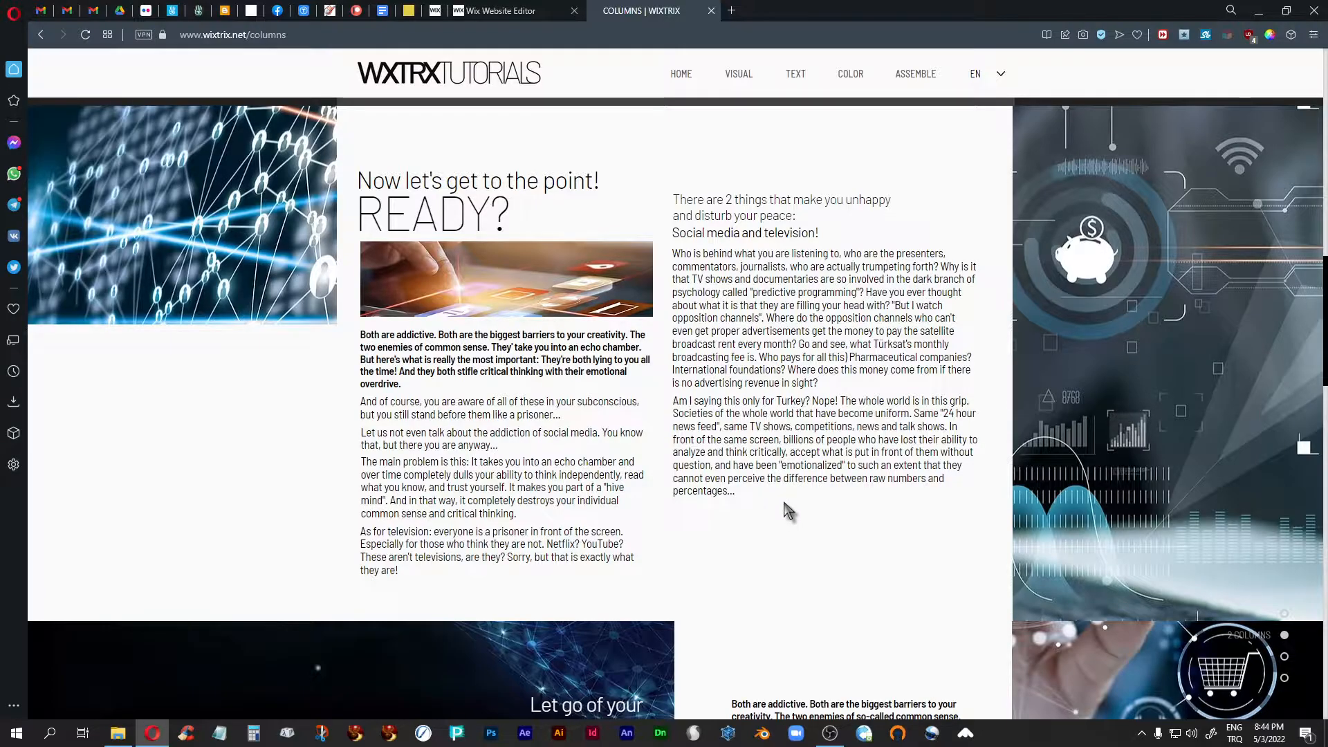
{"action": "scroll", "coordinate": [785, 503], "scroll_direction": "up", "scroll_amount": 2}
{"action": "scroll", "coordinate": [785, 503], "scroll_direction": "up", "scroll_amount": 2}
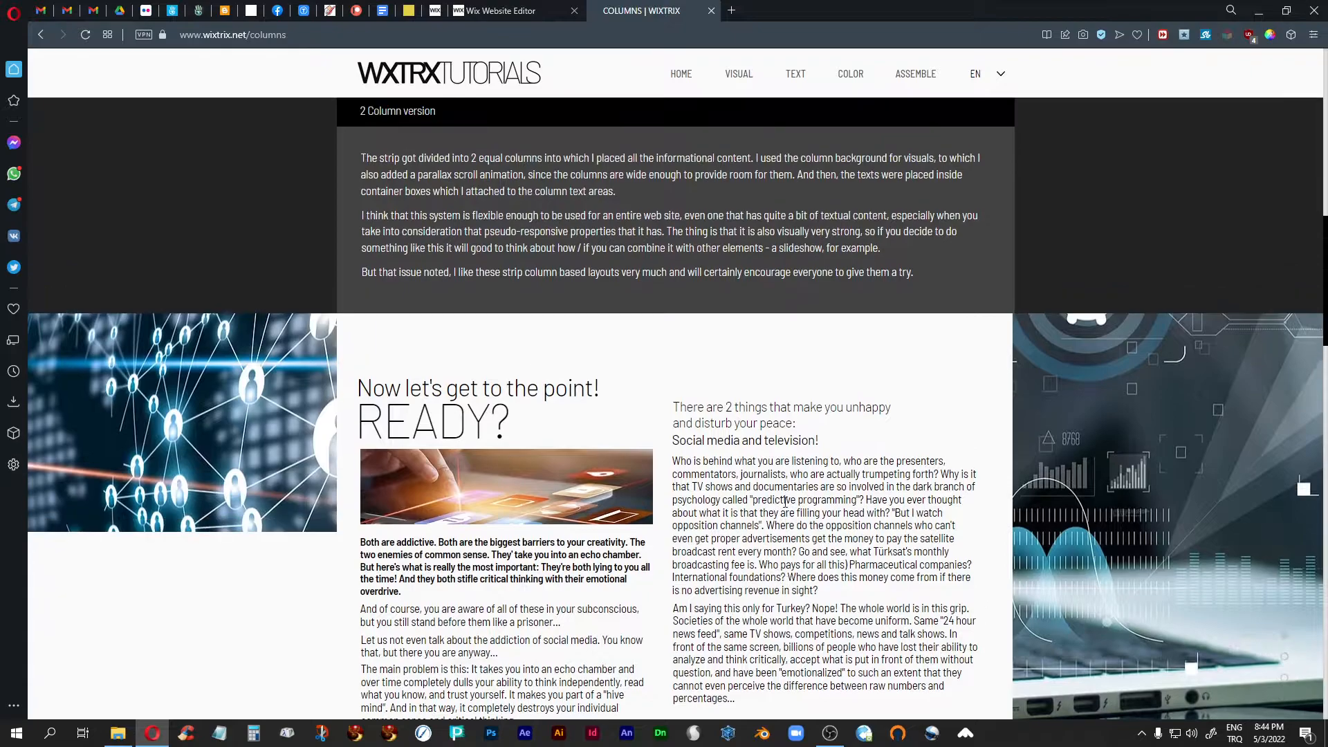
{"action": "scroll", "coordinate": [785, 504], "scroll_direction": "down", "scroll_amount": 1}
{"action": "scroll", "coordinate": [786, 507], "scroll_direction": "up", "scroll_amount": 2}
{"action": "scroll", "coordinate": [785, 504], "scroll_direction": "up", "scroll_amount": 2}
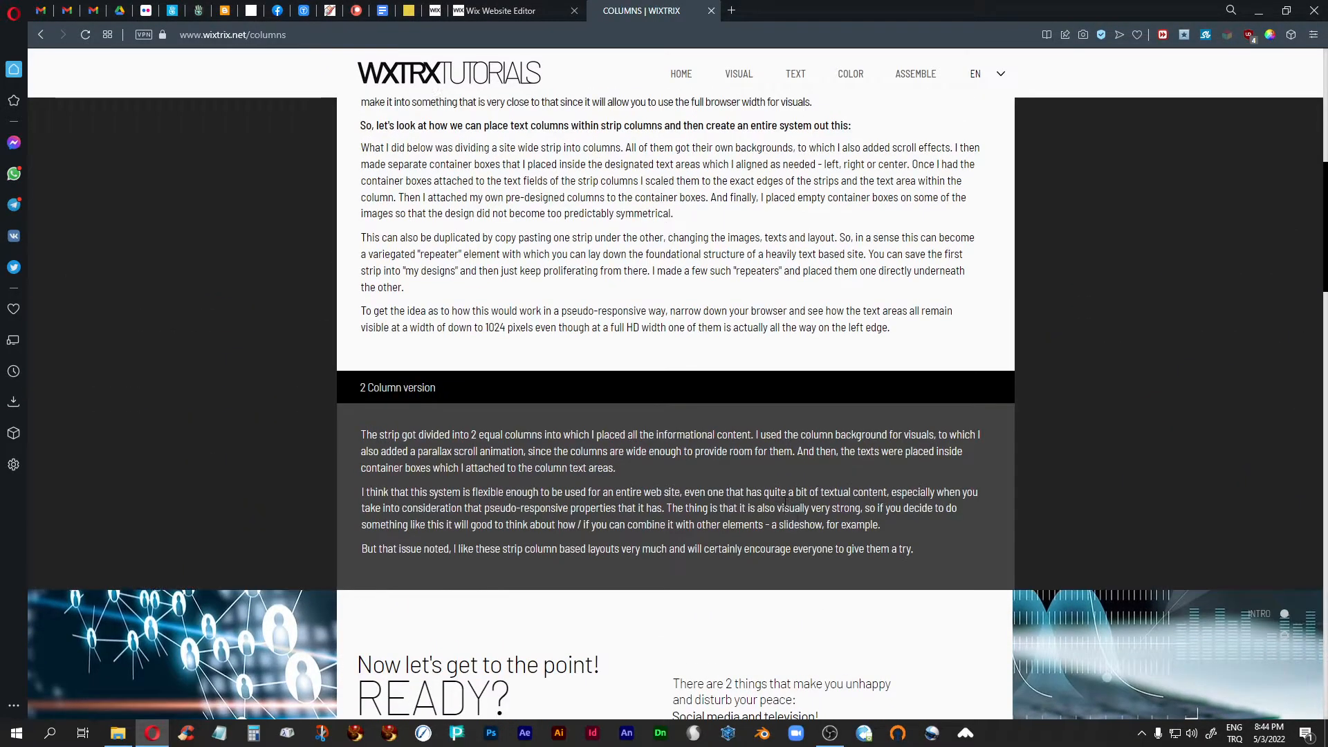
{"action": "scroll", "coordinate": [785, 503], "scroll_direction": "up", "scroll_amount": 2}
{"action": "scroll", "coordinate": [786, 504], "scroll_direction": "up", "scroll_amount": 1}
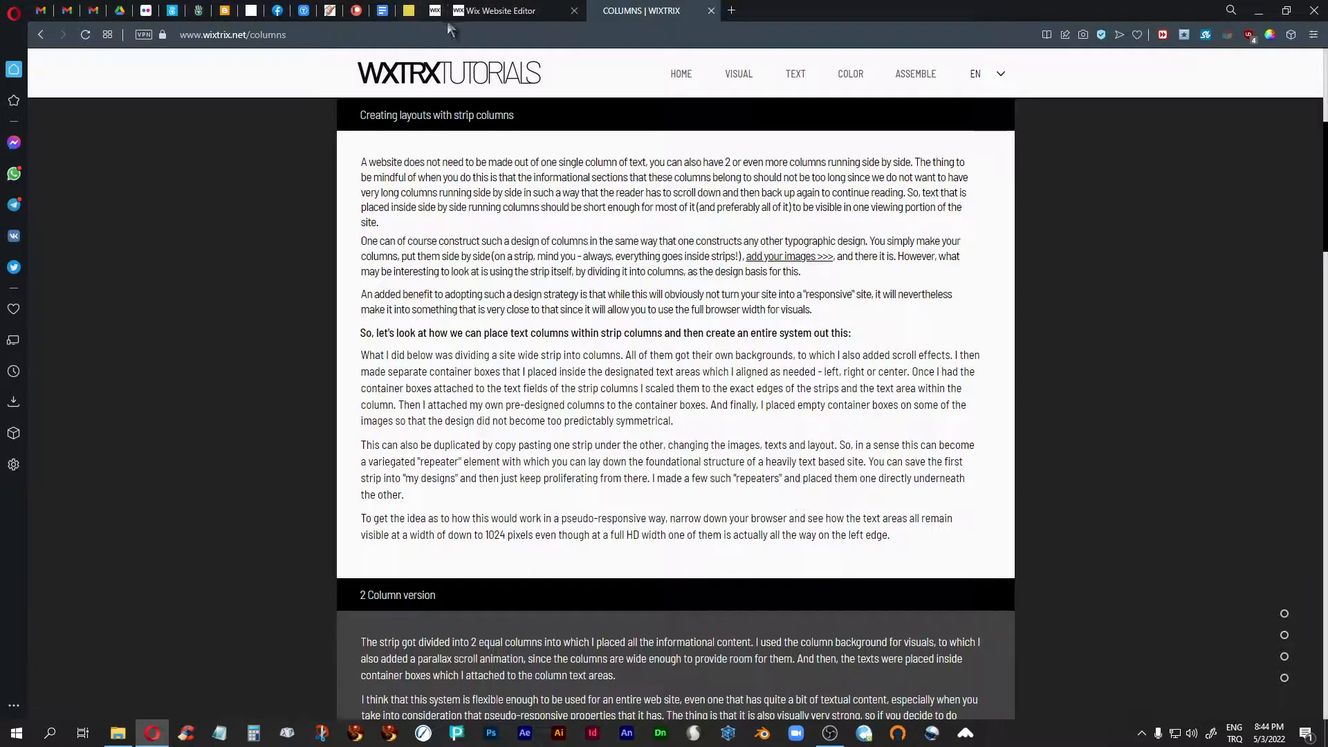
- Switch to the Wix Website Editor and open the site page named New Page under ASSEMBLE
{"action": "left_click", "coordinate": [507, 9]}
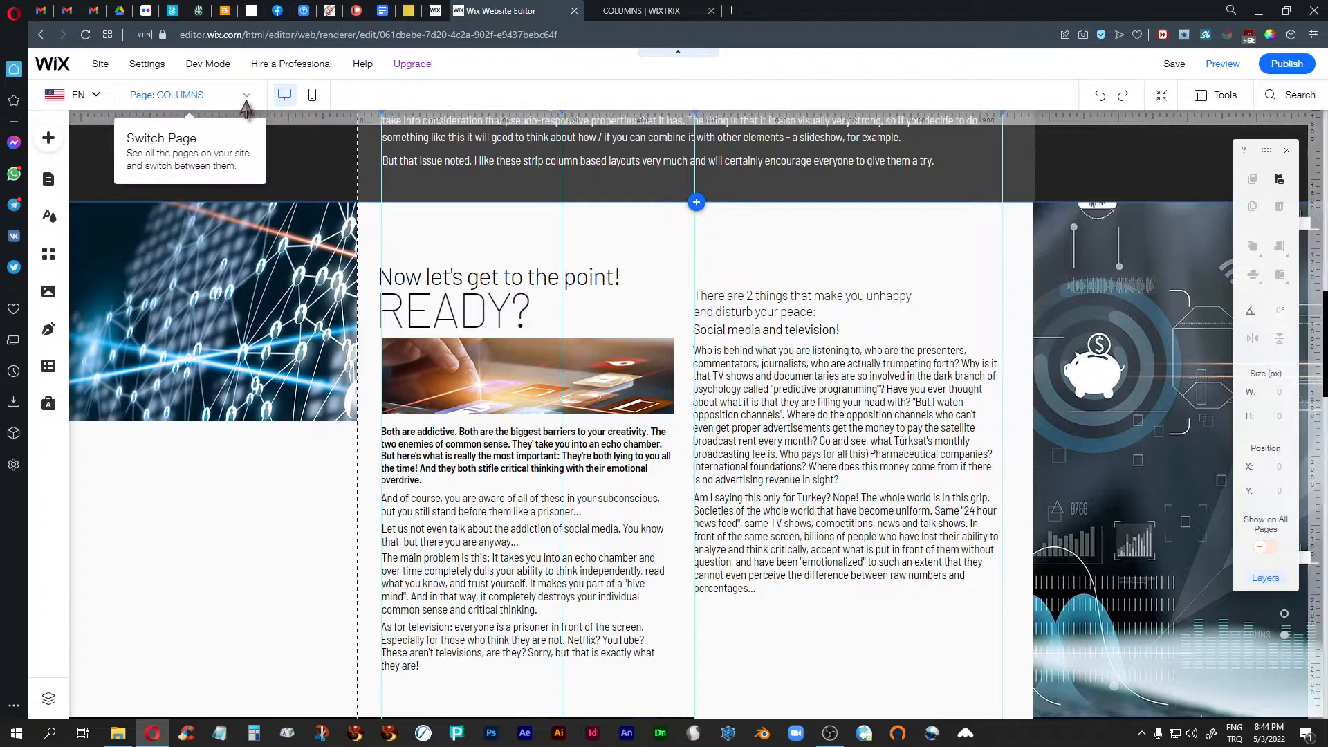
{"action": "left_click", "coordinate": [180, 95]}
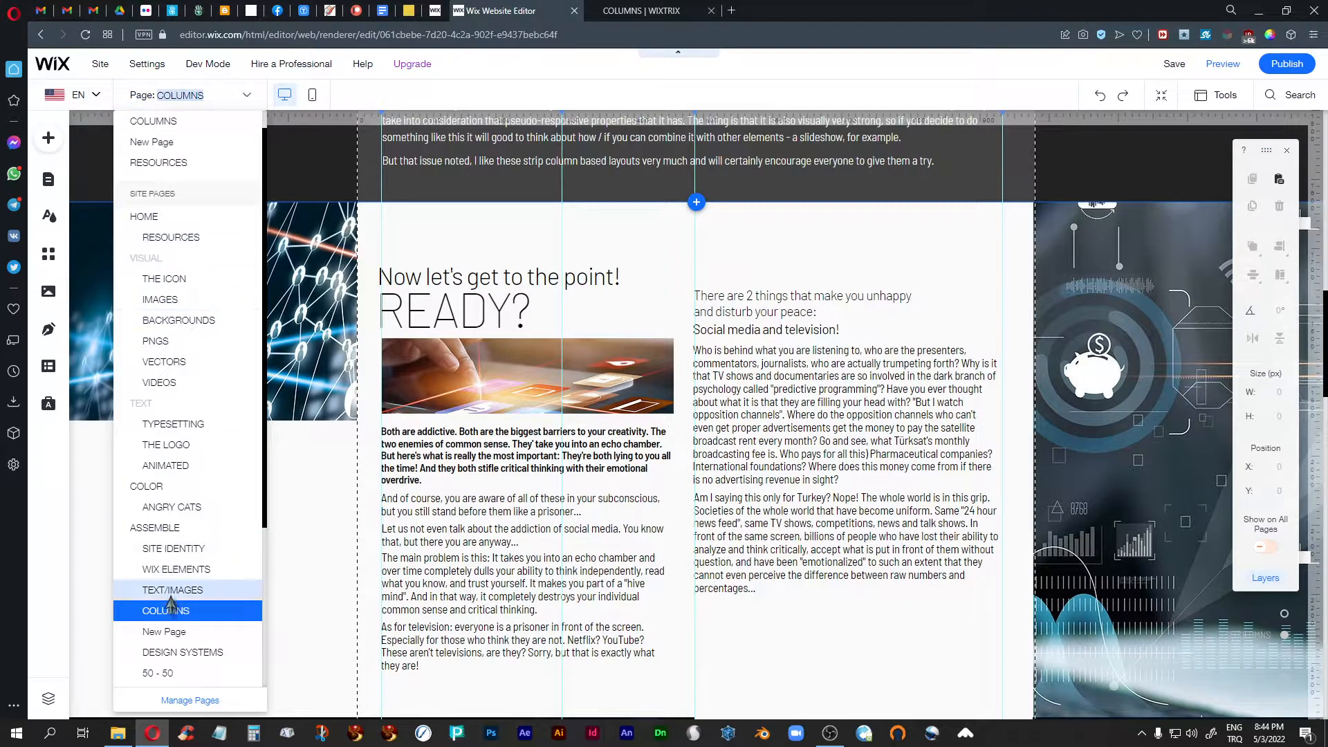
{"action": "left_click", "coordinate": [173, 631]}
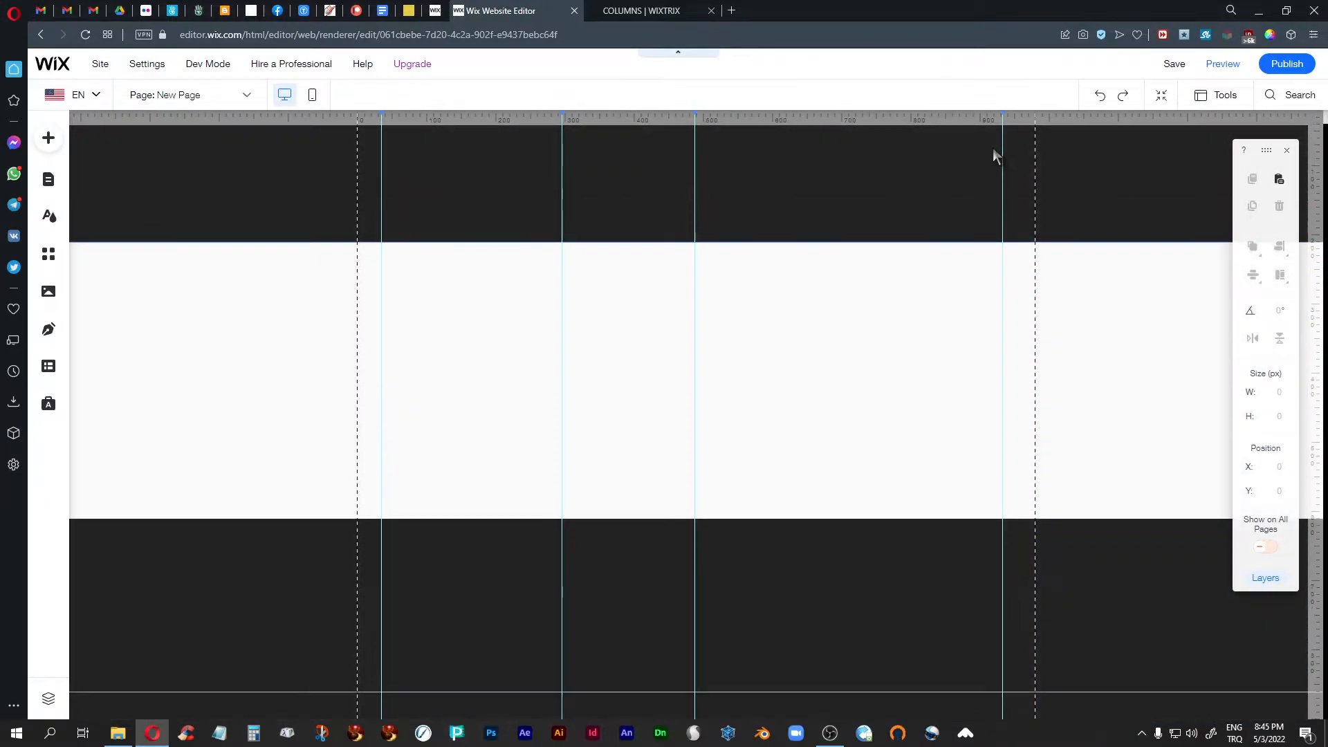
- Add a column to the blank white strip so that it is divided into two columns
{"action": "left_click", "coordinate": [657, 376]}
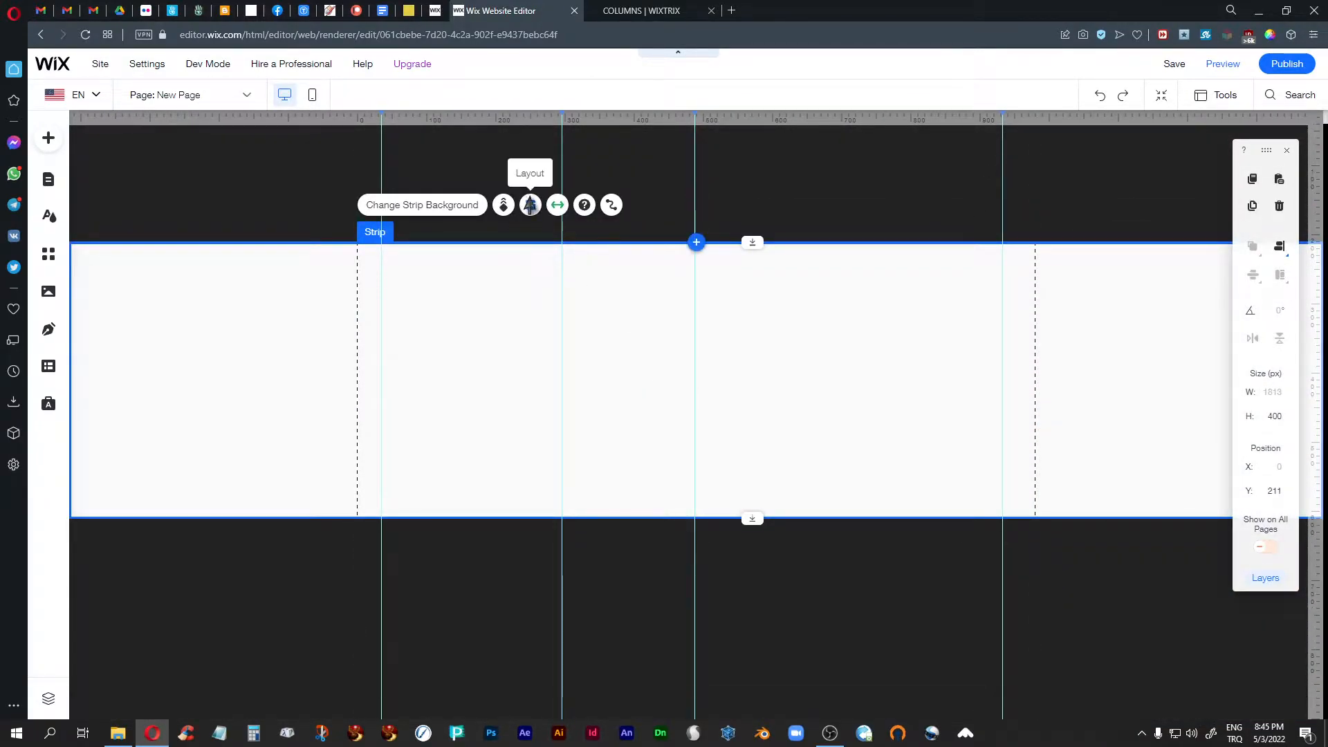
{"action": "left_click", "coordinate": [531, 206]}
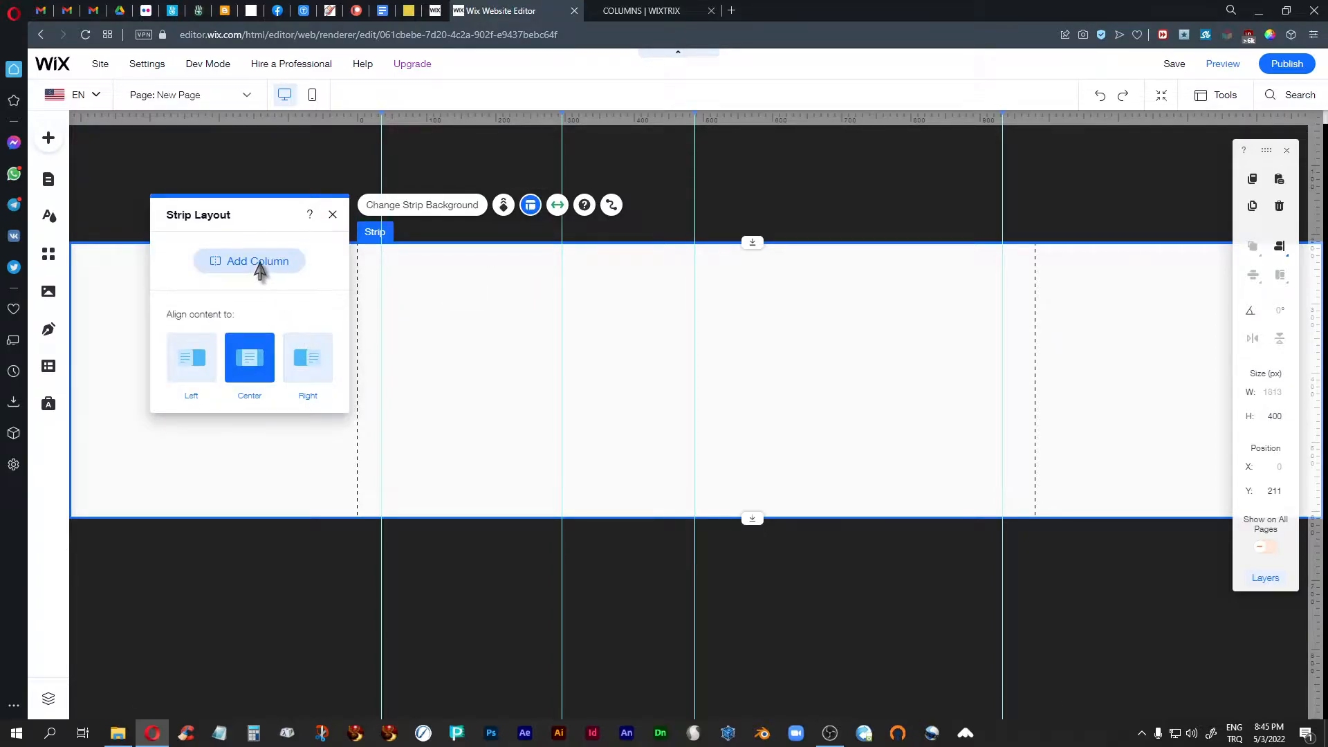
{"action": "left_click", "coordinate": [260, 263]}
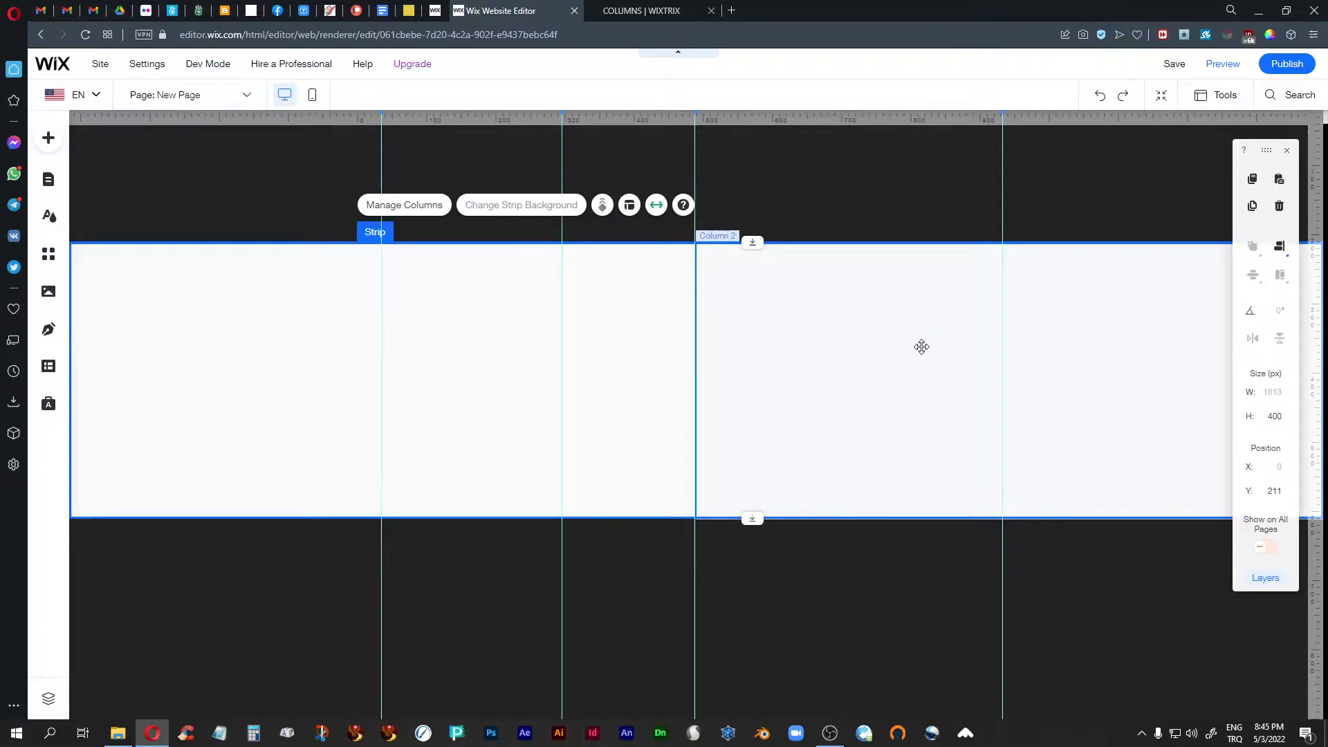
- Set the content alignment of Column 2 to Left in its column layout
{"action": "left_click", "coordinate": [911, 361]}
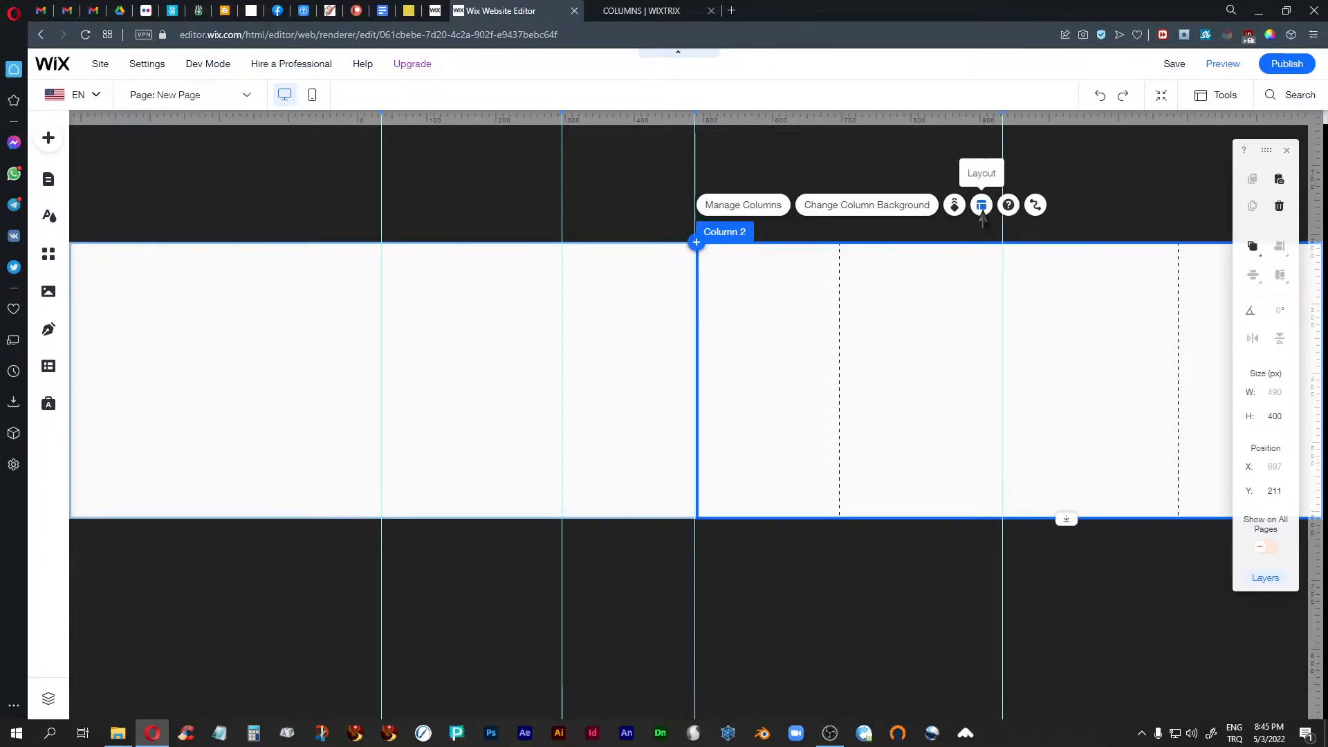
{"action": "left_click", "coordinate": [982, 206]}
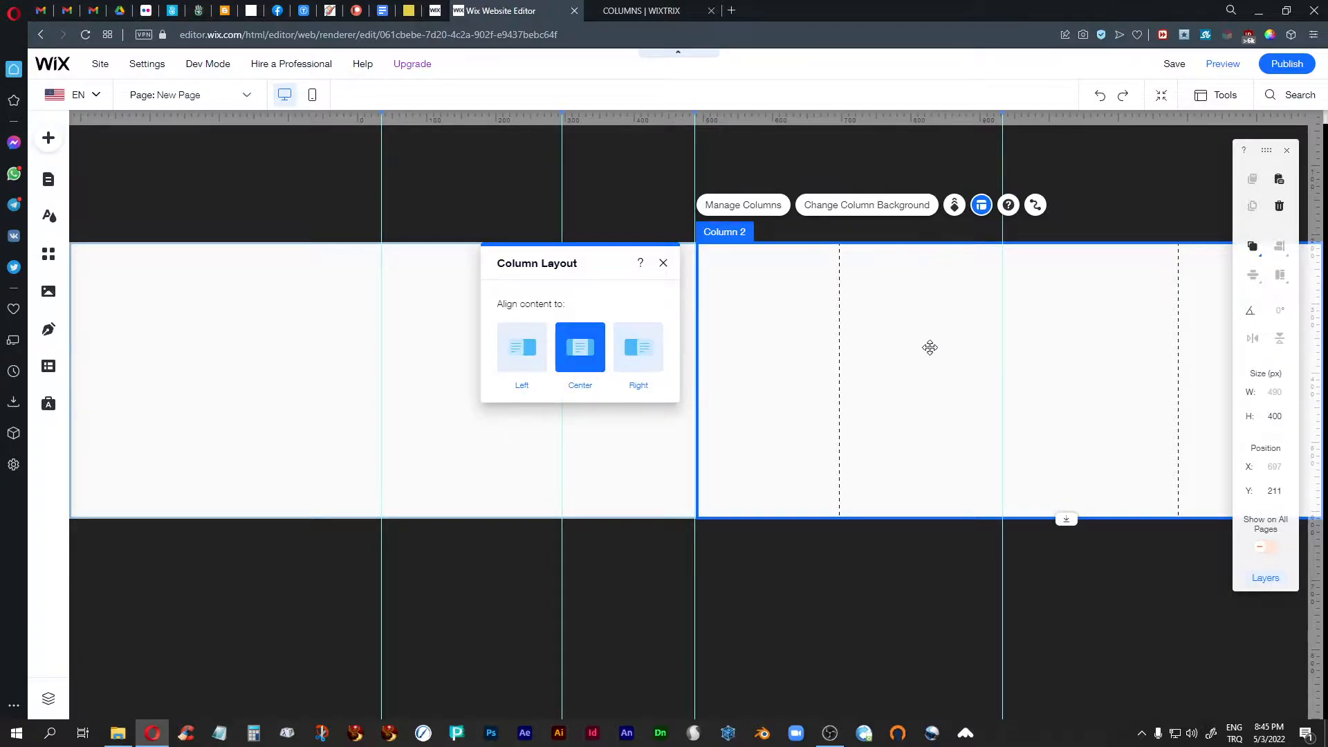
{"action": "left_click", "coordinate": [515, 363]}
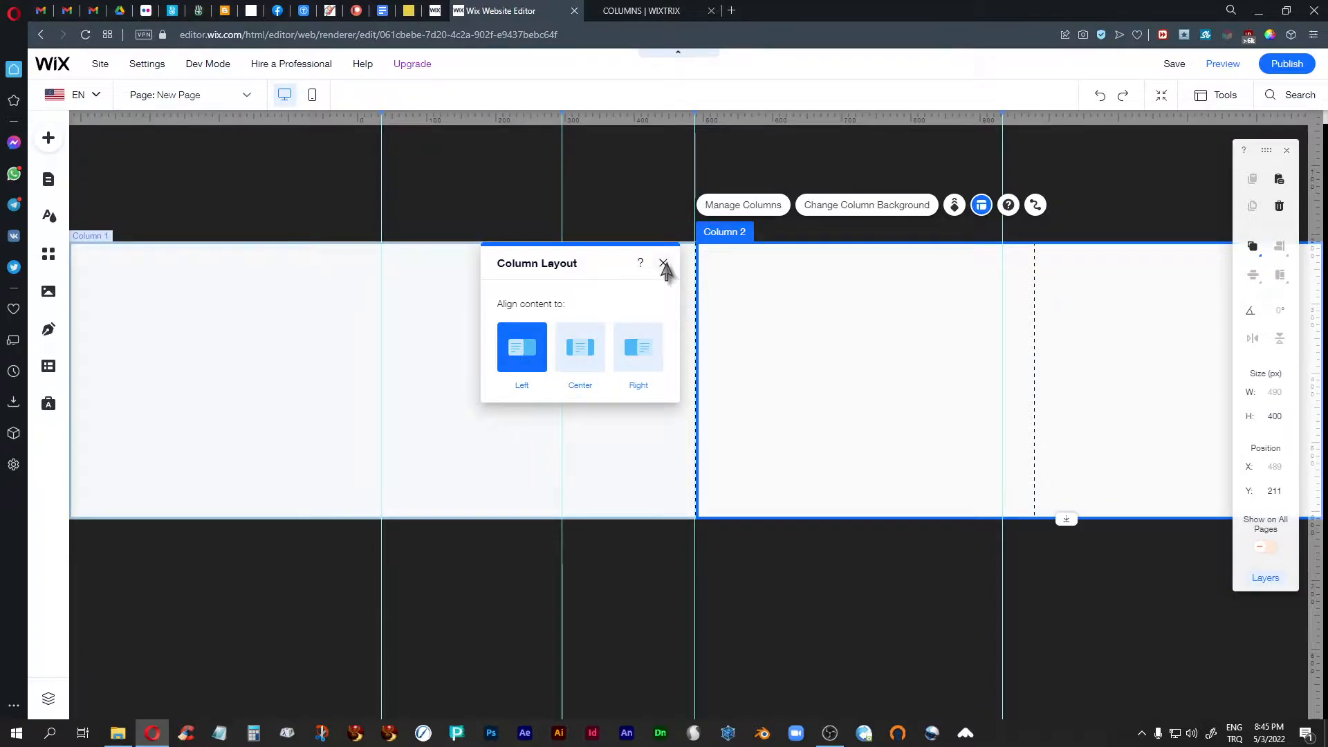
{"action": "left_click", "coordinate": [664, 265]}
- Set the content alignment of Column 1 to Right in its column layout
{"action": "left_click", "coordinate": [529, 347]}
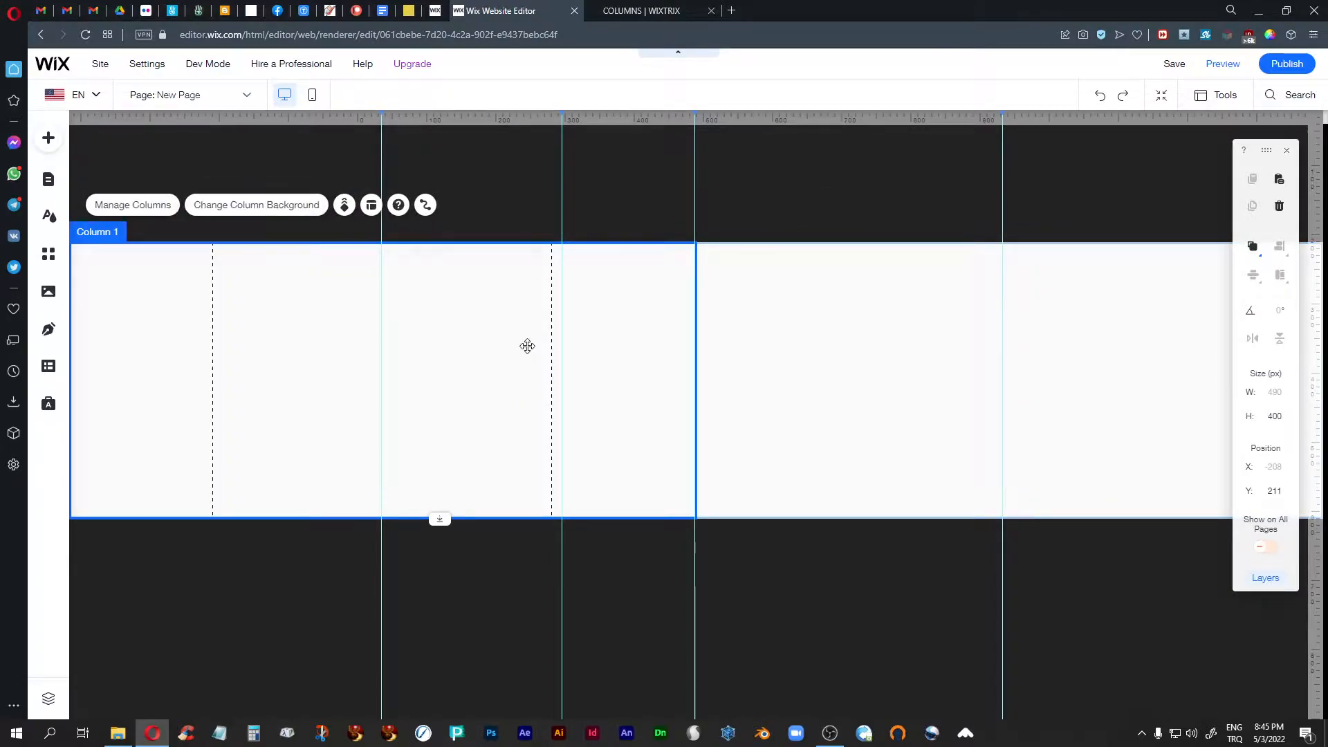
{"action": "left_click", "coordinate": [371, 204]}
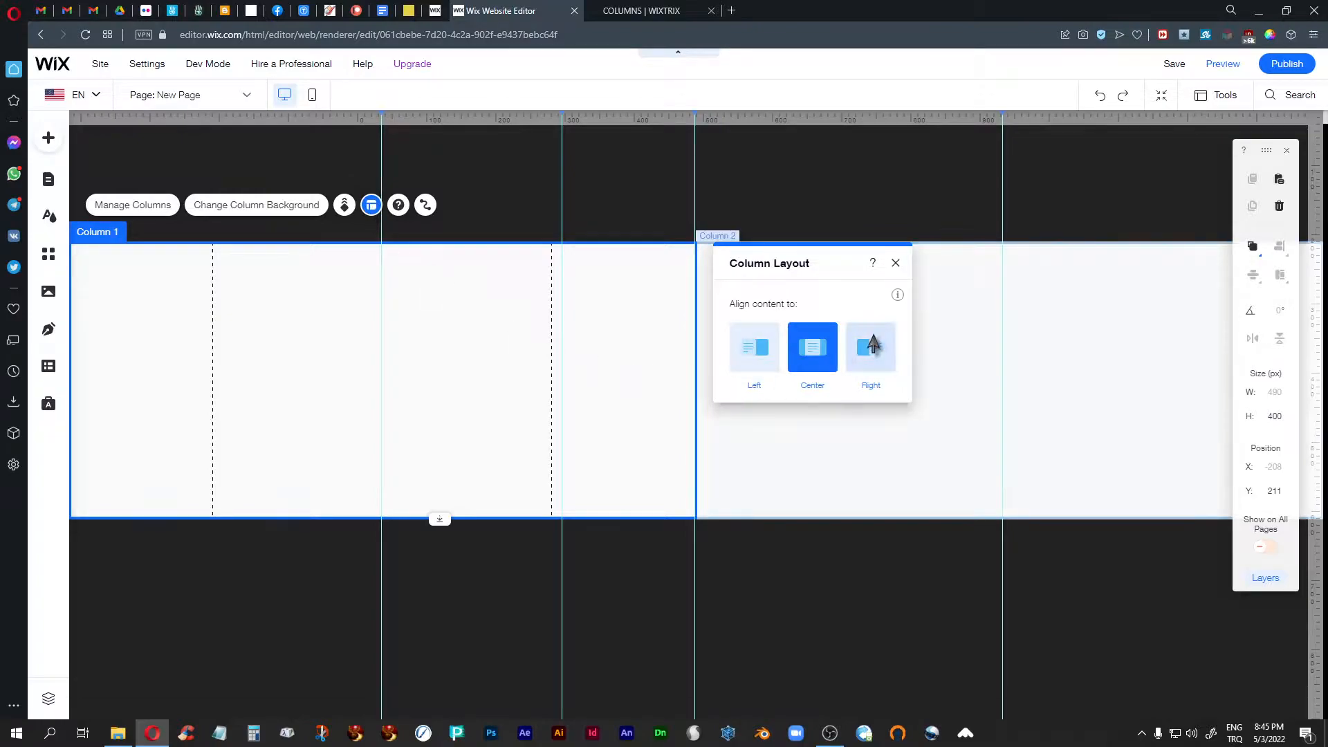
{"action": "left_click", "coordinate": [869, 347]}
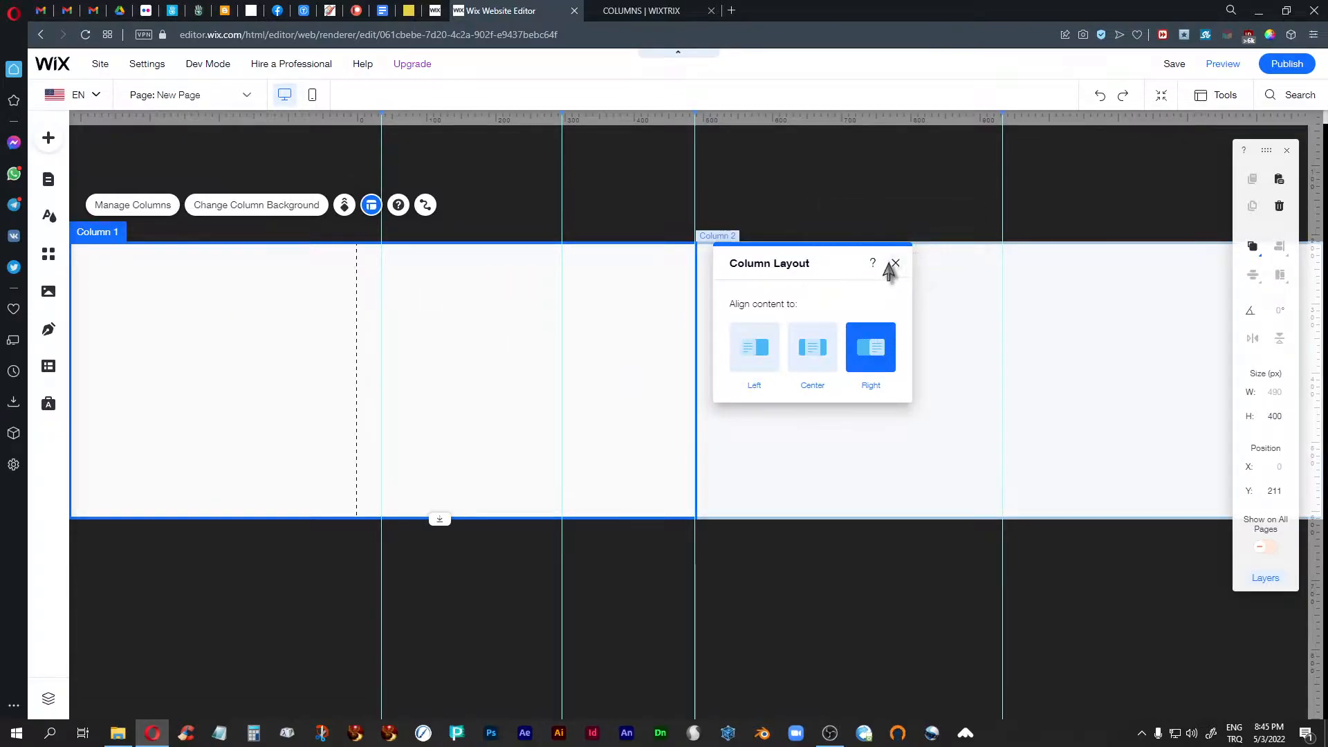
{"action": "left_click", "coordinate": [896, 264]}
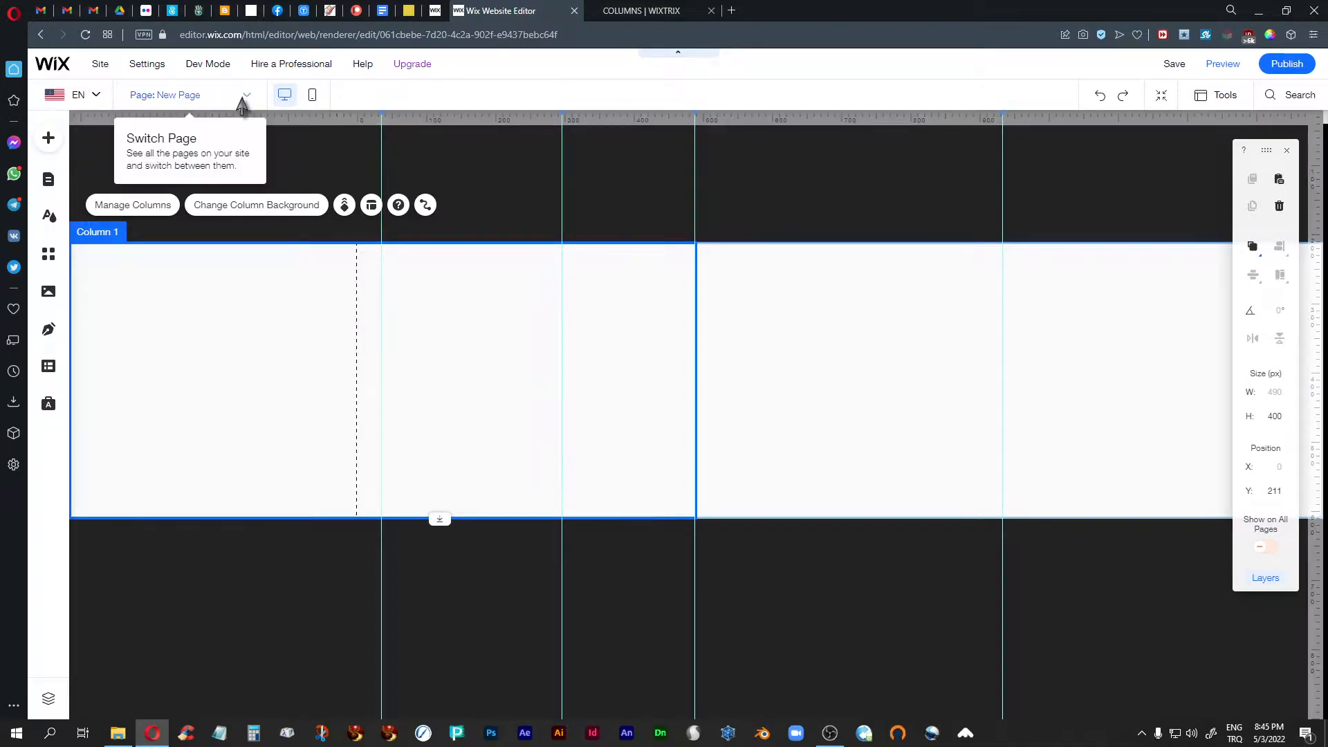
- Open the COLUMNS page in the editor and go to the finished two-column strip
{"action": "left_click", "coordinate": [242, 97]}
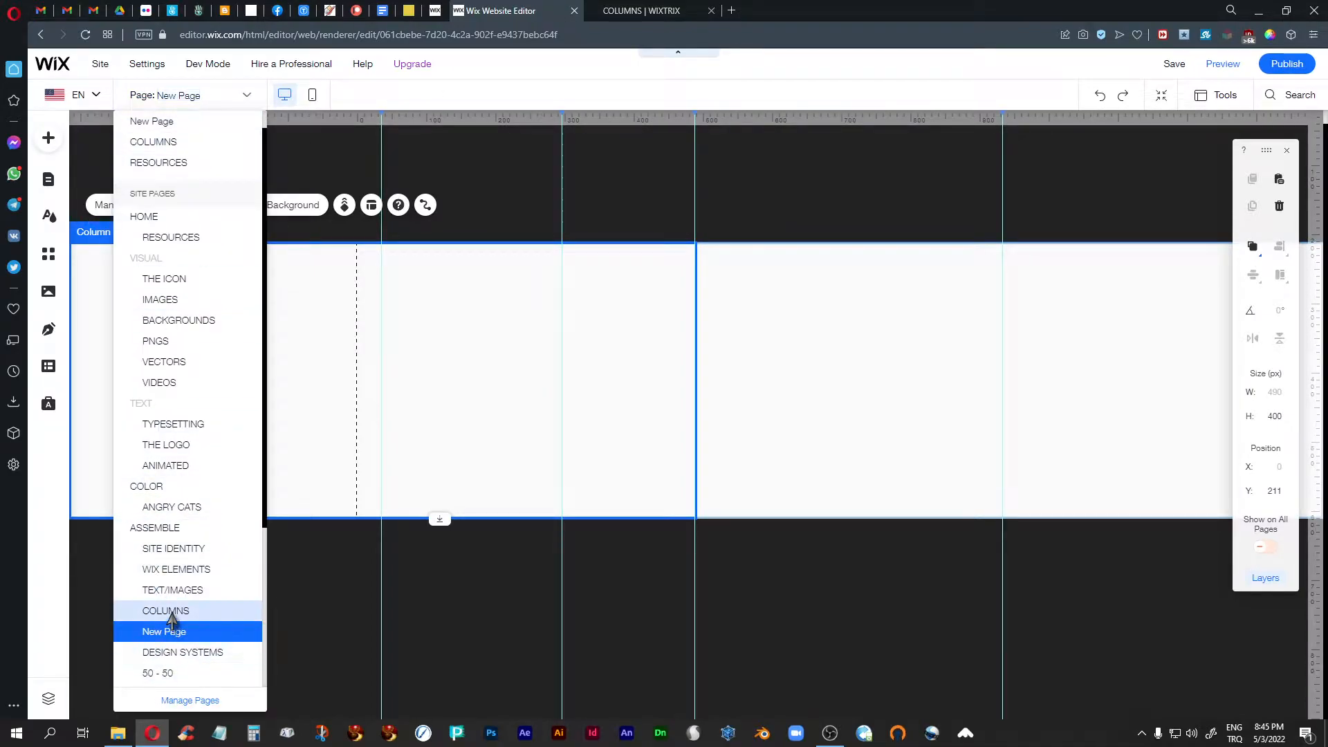
{"action": "left_click", "coordinate": [170, 612]}
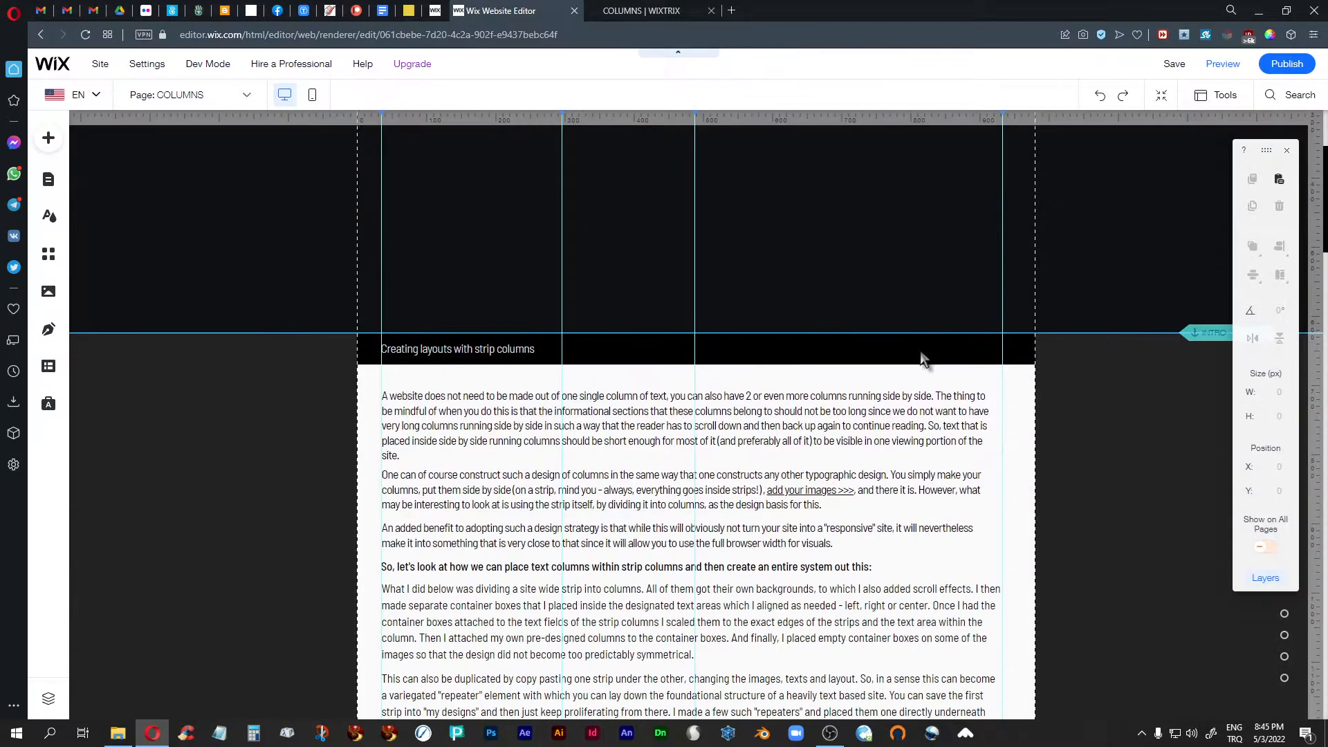
{"action": "scroll", "coordinate": [920, 350], "scroll_direction": "down", "scroll_amount": 10}
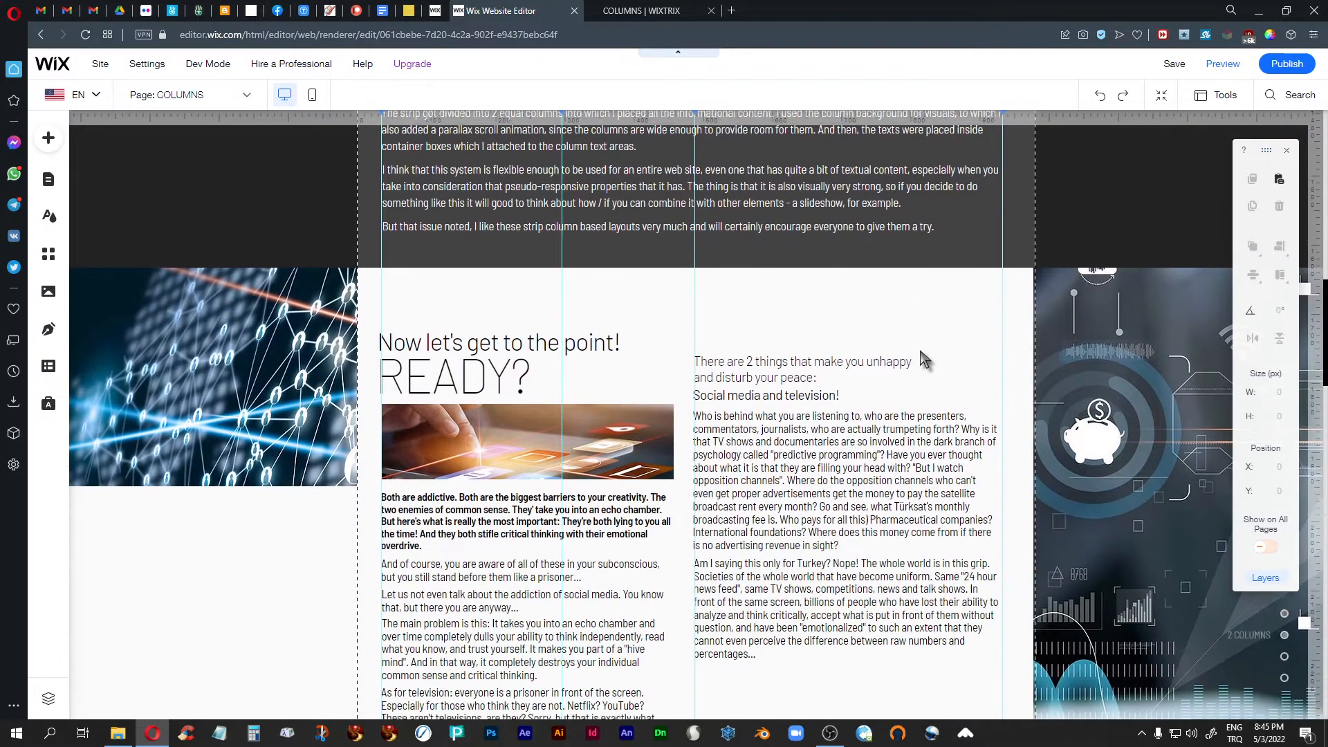
- Check the content alignment of Column 1 in the finished two-column strip's column layout
{"action": "scroll", "coordinate": [920, 352], "scroll_direction": "down", "scroll_amount": 2}
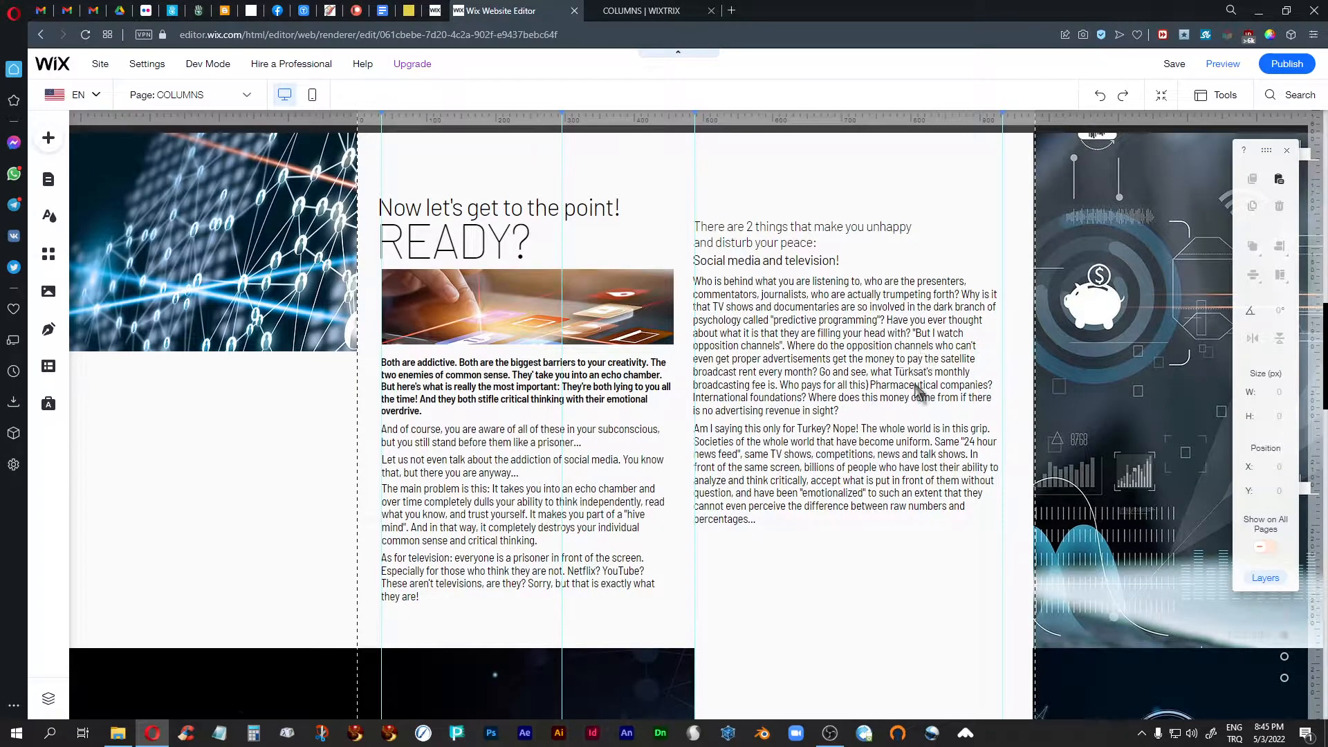
{"action": "left_click", "coordinate": [895, 550]}
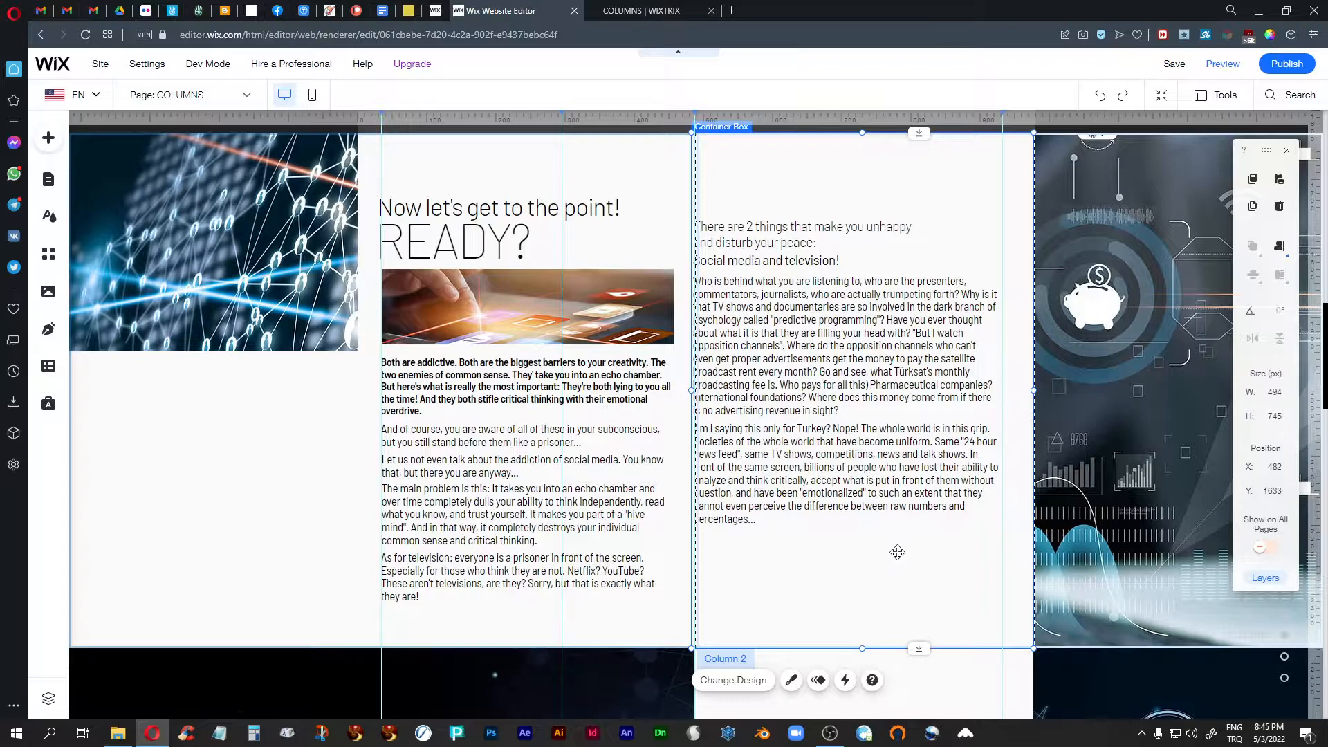
{"action": "left_click", "coordinate": [1184, 525]}
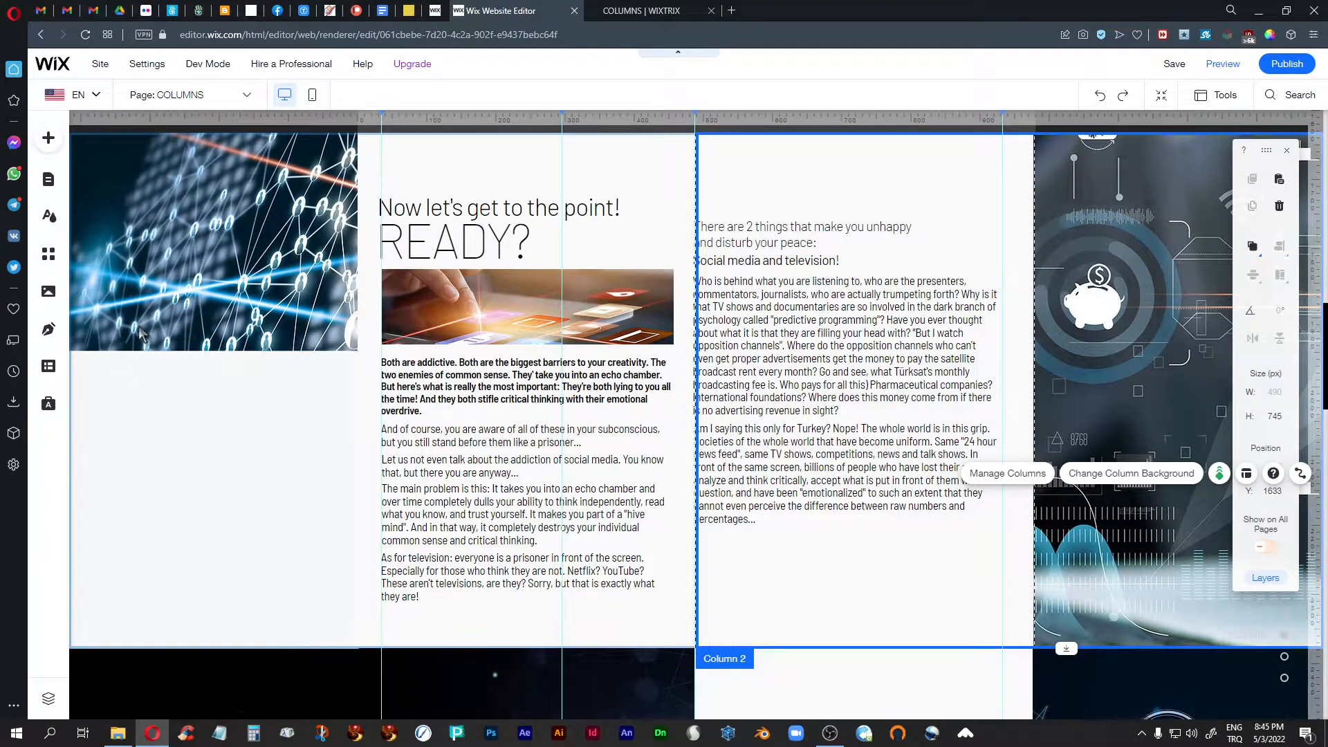
{"action": "left_click", "coordinate": [136, 358]}
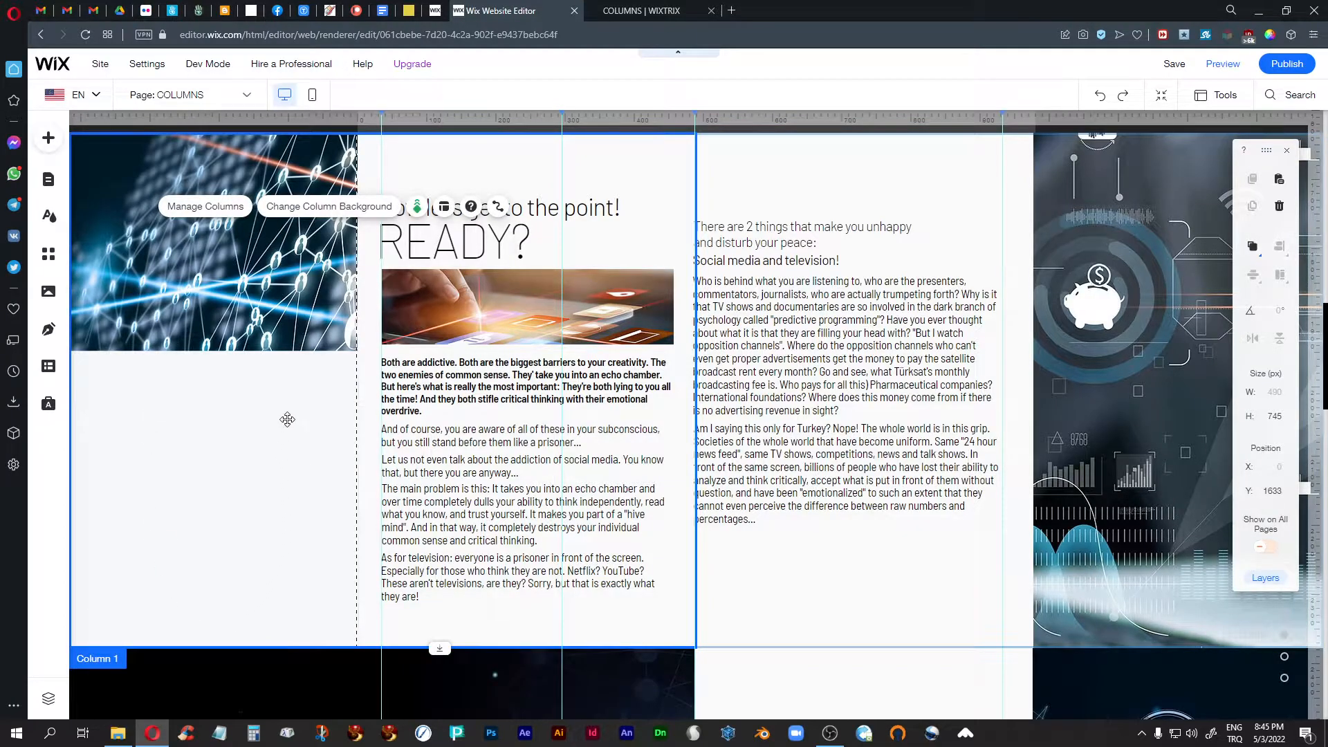
{"action": "left_click", "coordinate": [444, 207]}
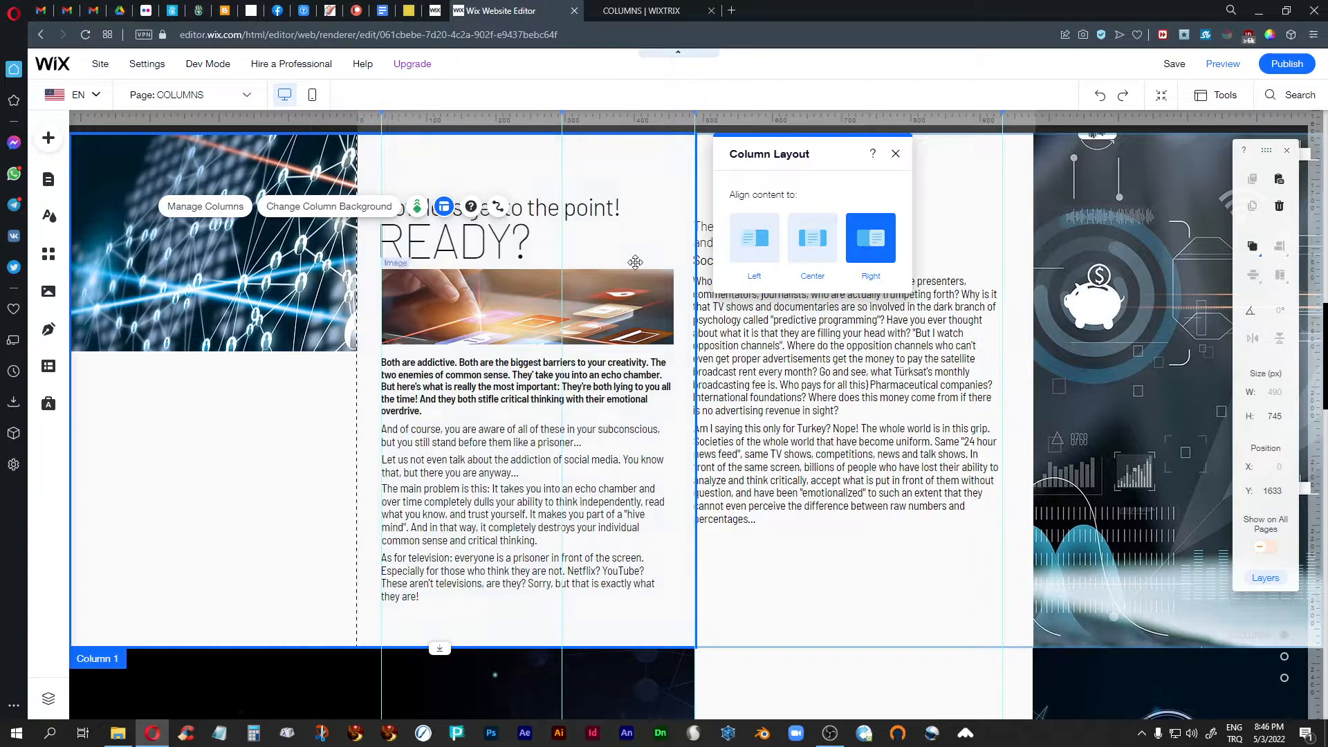
- Check the content alignment of Column 2 in its column layout and close the settings
{"action": "left_click", "coordinate": [1151, 332]}
{"action": "left_click", "coordinate": [983, 685]}
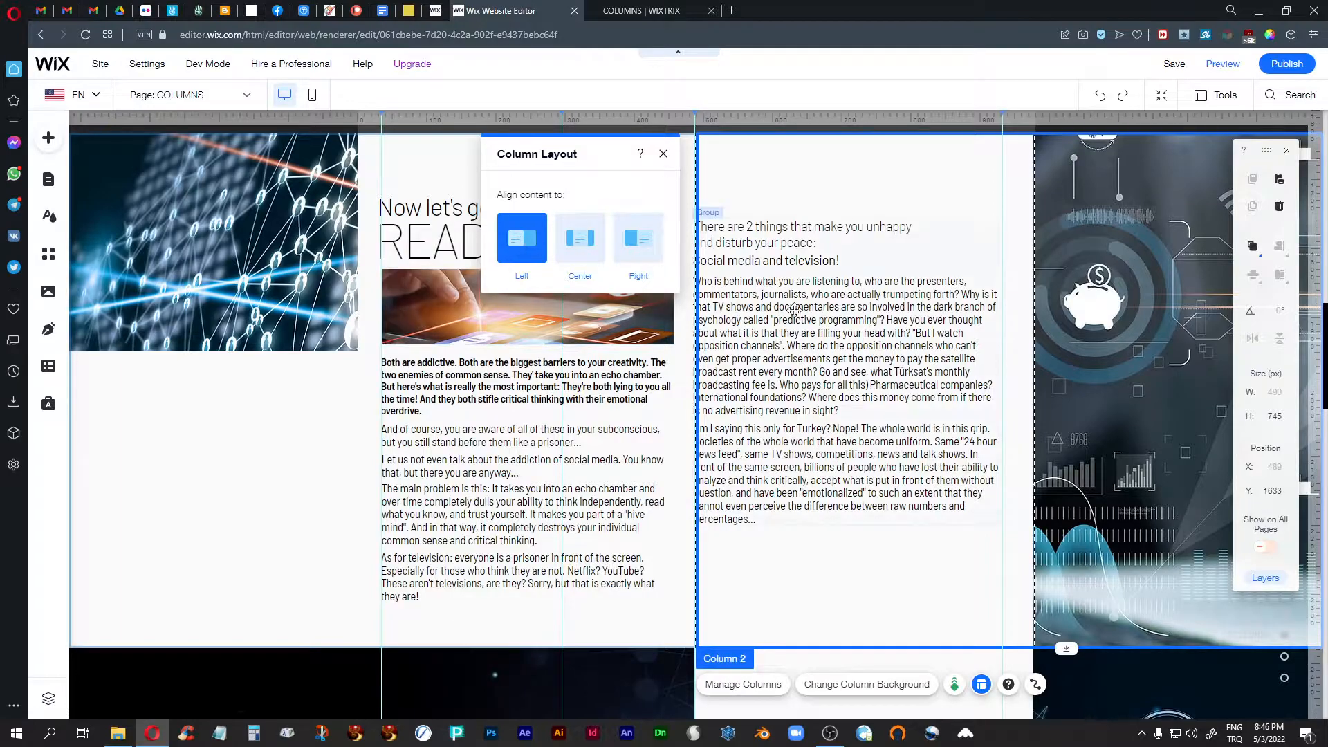
{"action": "left_click", "coordinate": [662, 155]}
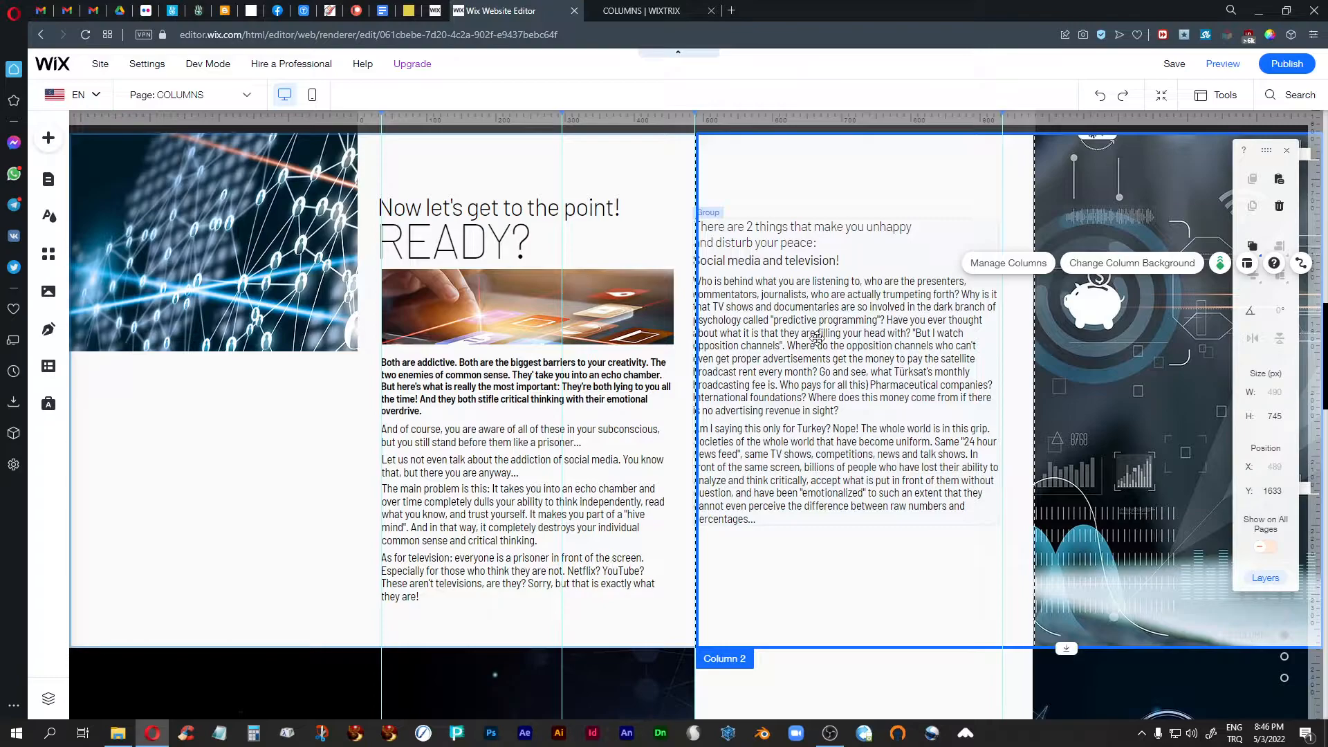
- Switch to the published COLUMNS page and examine the scroll effects of the two-column strips at full browser width
{"action": "scroll", "coordinate": [811, 474], "scroll_direction": "down", "scroll_amount": 5}
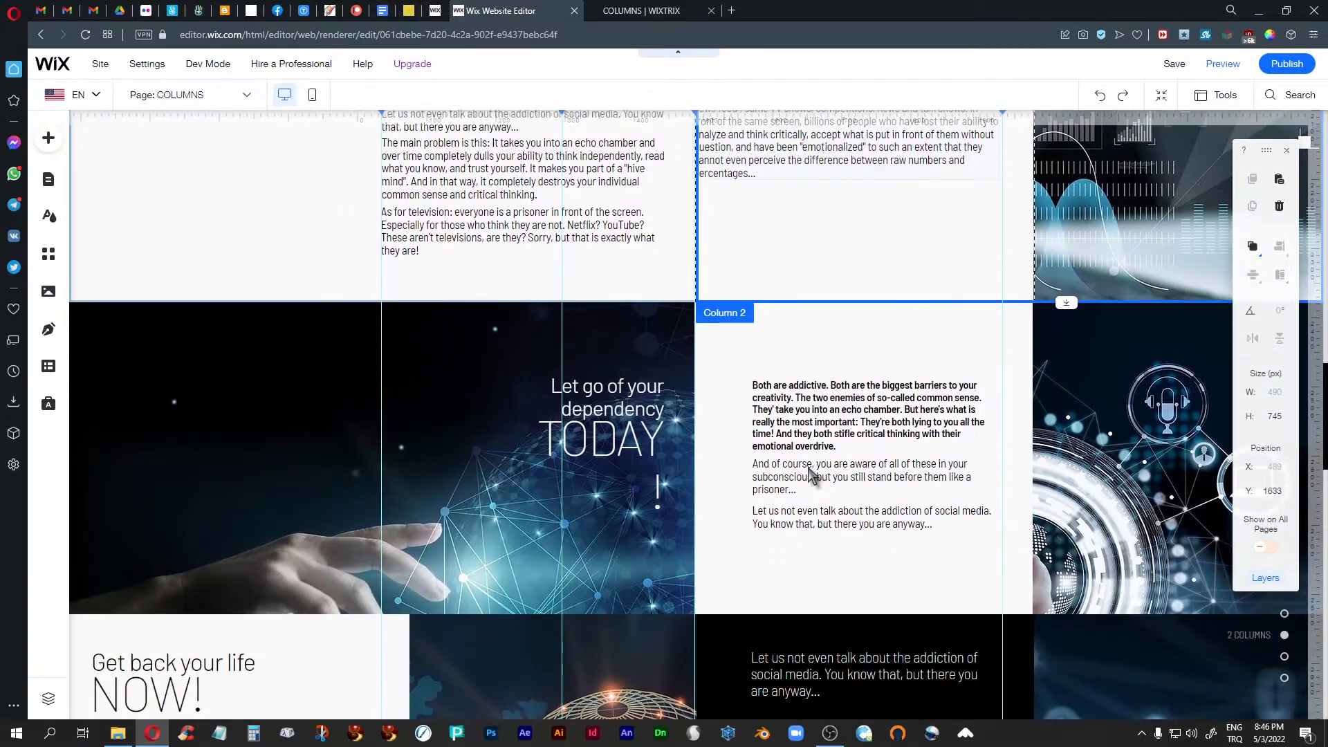
{"action": "scroll", "coordinate": [813, 476], "scroll_direction": "up", "scroll_amount": 3}
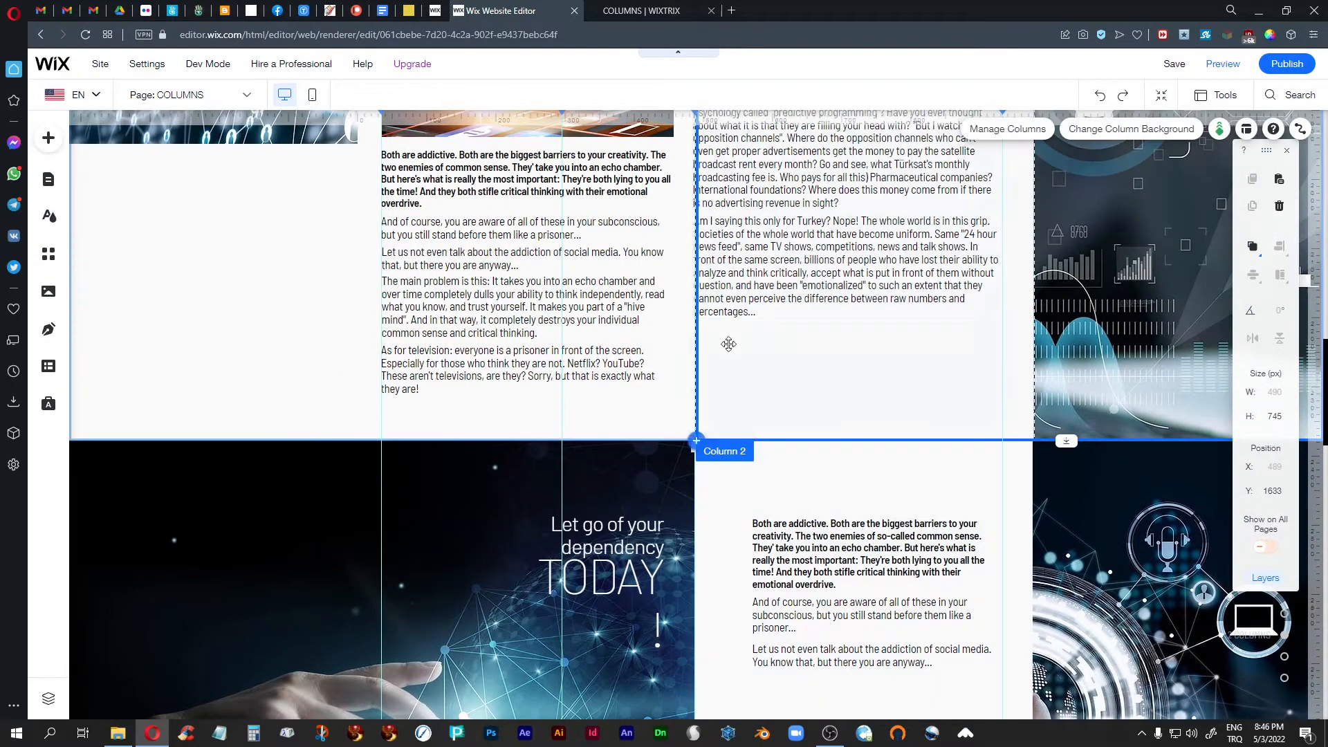
{"action": "left_click", "coordinate": [609, 13]}
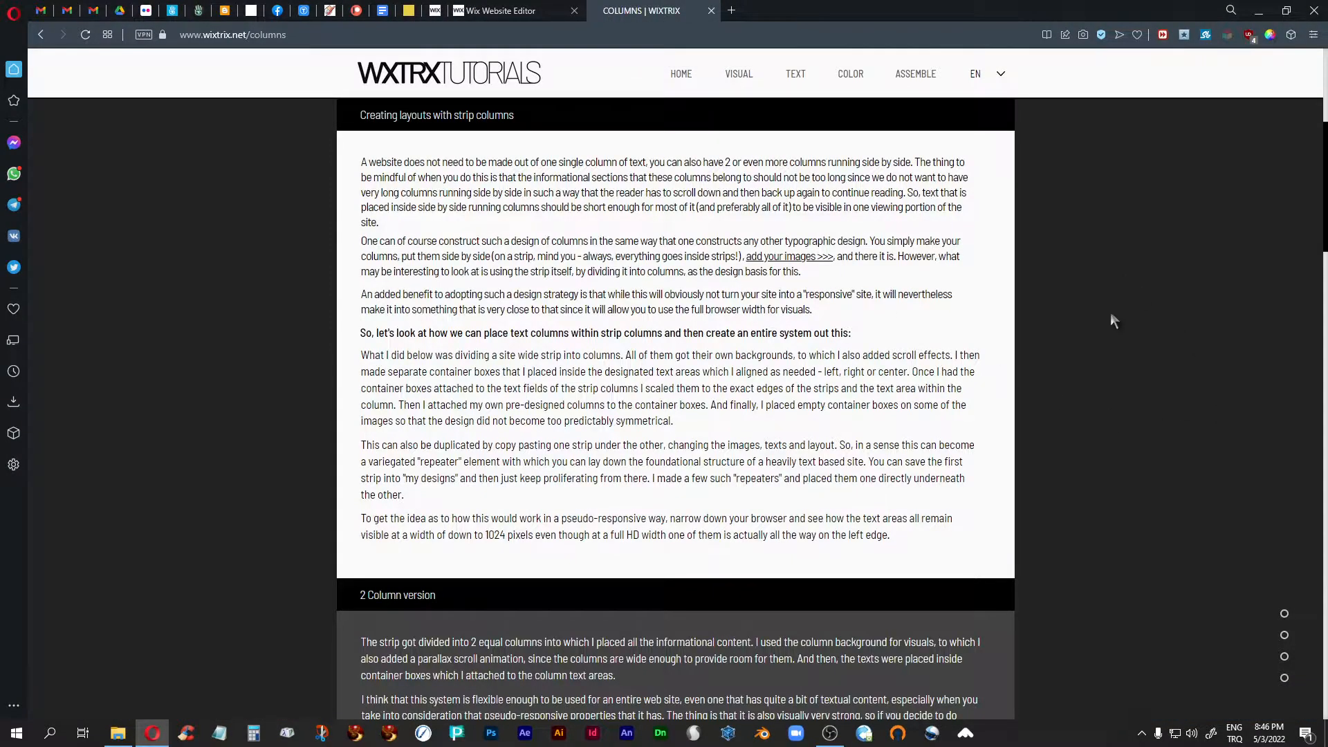
{"action": "scroll", "coordinate": [1112, 319], "scroll_direction": "down", "scroll_amount": 10}
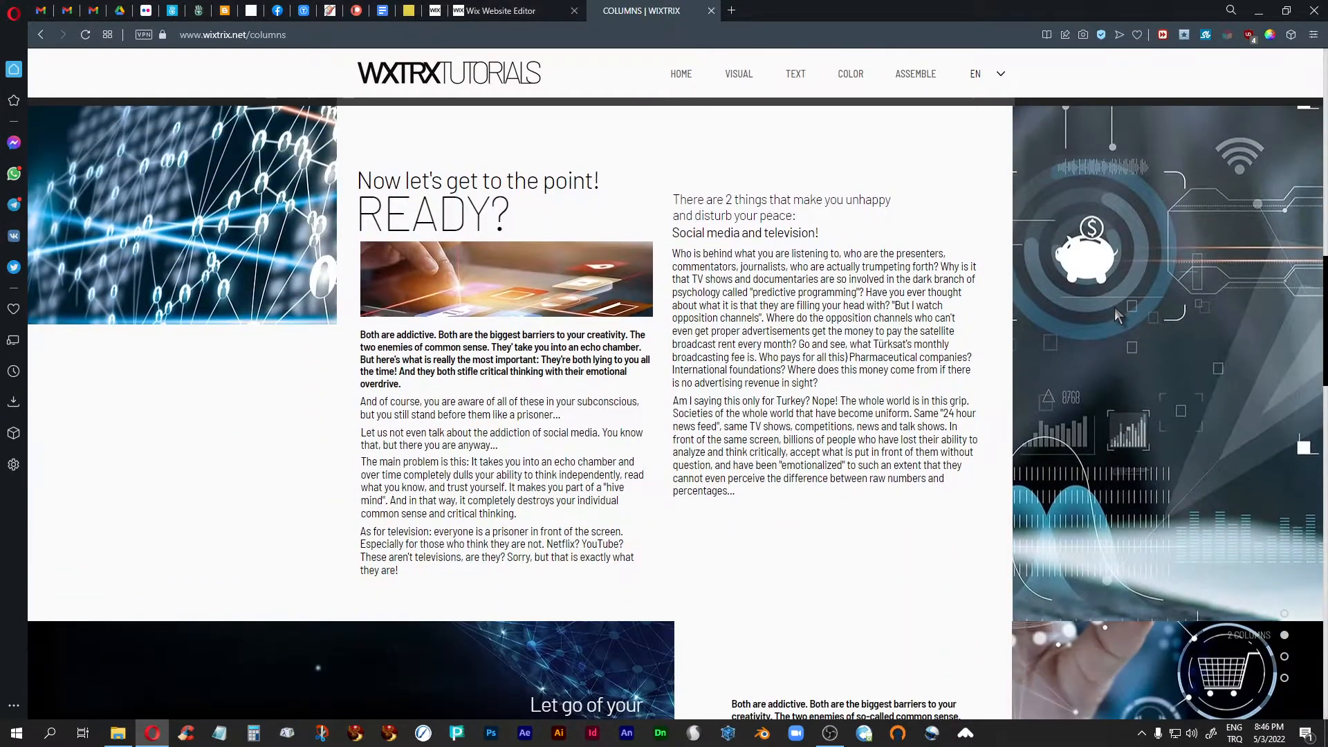
{"action": "scroll", "coordinate": [1115, 308], "scroll_direction": "down", "scroll_amount": 1}
{"action": "scroll", "coordinate": [1115, 307], "scroll_direction": "up", "scroll_amount": 1}
{"action": "scroll", "coordinate": [1114, 307], "scroll_direction": "down", "scroll_amount": 8}
{"action": "scroll", "coordinate": [1114, 313], "scroll_direction": "up", "scroll_amount": 1}
{"action": "scroll", "coordinate": [1115, 313], "scroll_direction": "down", "scroll_amount": 1}
{"action": "scroll", "coordinate": [1115, 314], "scroll_direction": "up", "scroll_amount": 1}
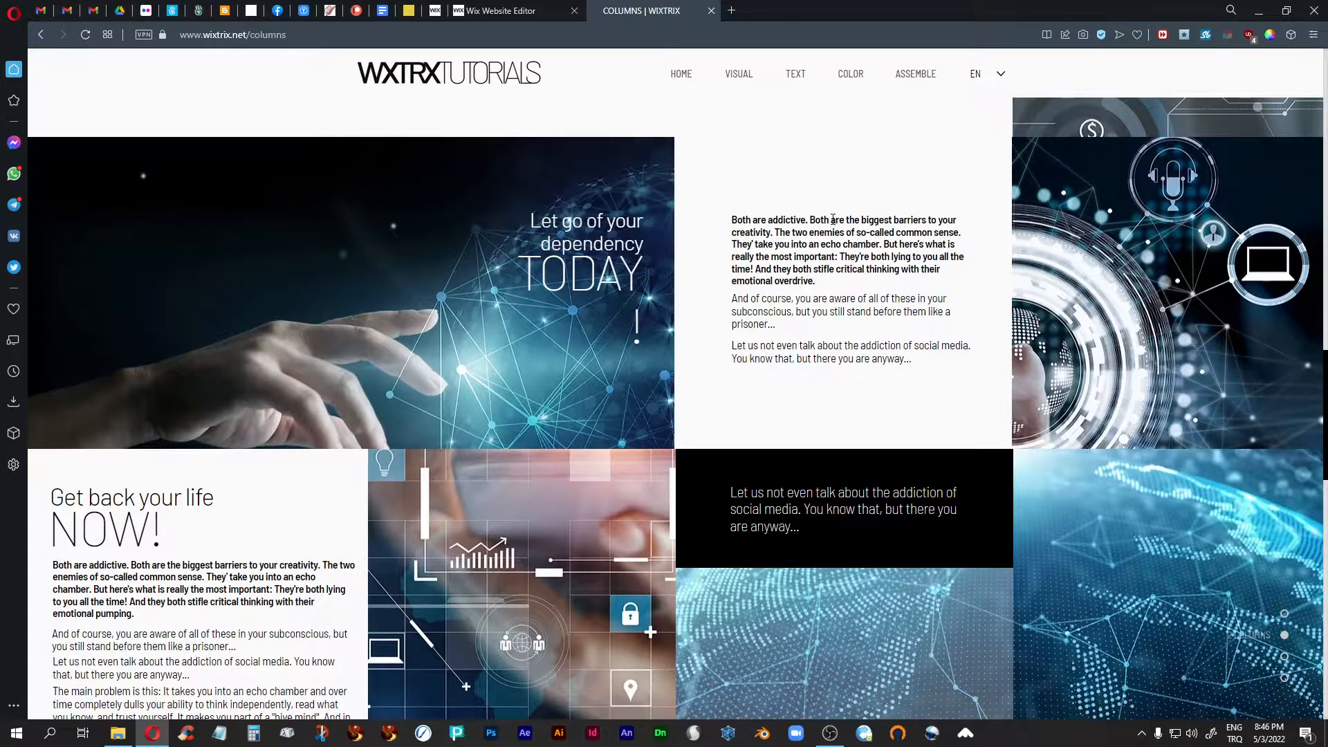
- Restore the browser to a smaller window and examine how the two-column strips adapt to the narrower width
{"action": "left_click", "coordinate": [1286, 10]}
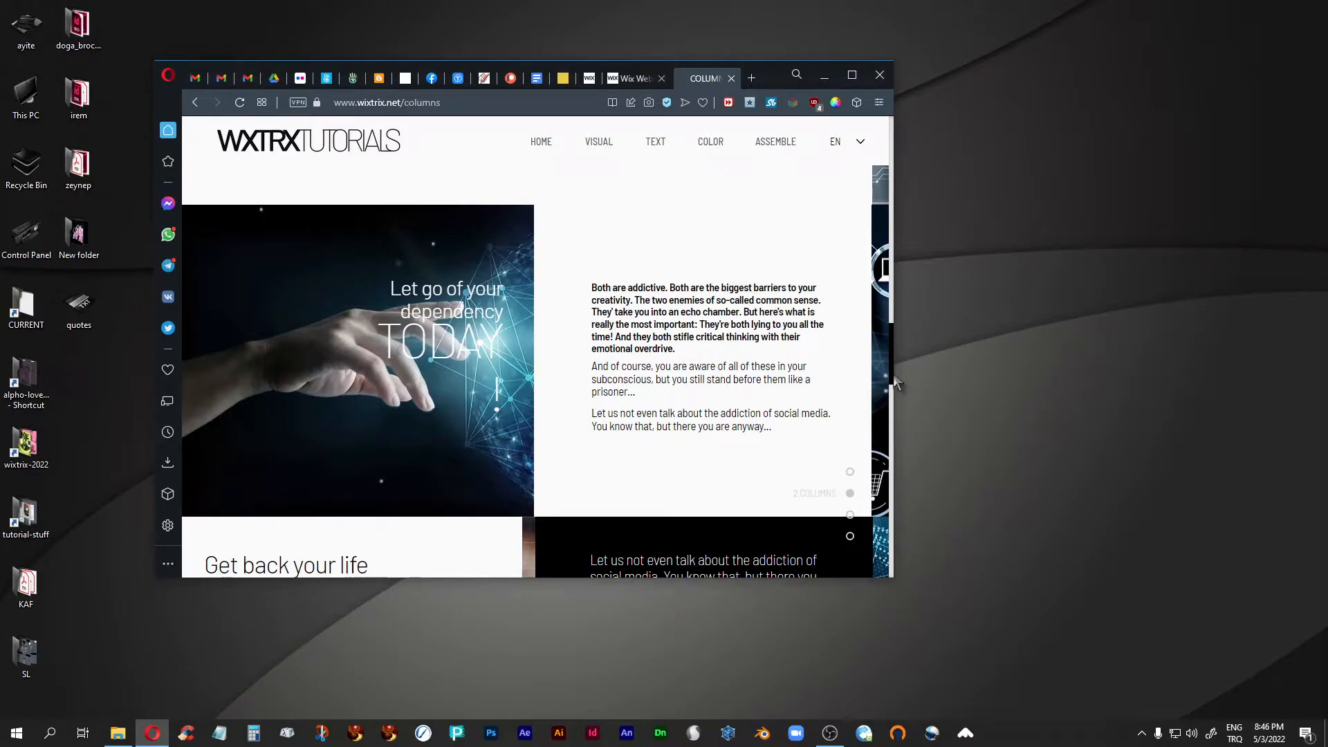
{"action": "scroll", "coordinate": [813, 398], "scroll_direction": "down", "scroll_amount": 2}
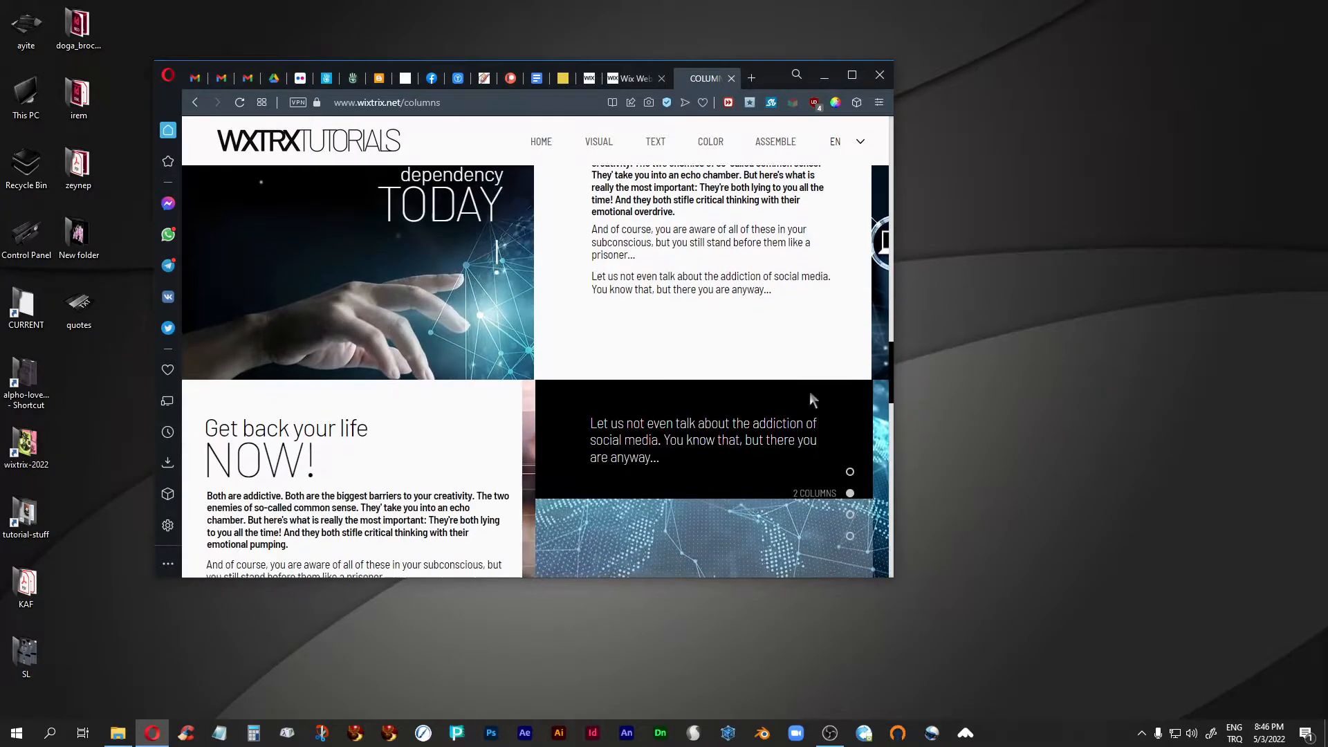
{"action": "scroll", "coordinate": [812, 400], "scroll_direction": "down", "scroll_amount": 1}
{"action": "scroll", "coordinate": [811, 393], "scroll_direction": "down", "scroll_amount": 2}
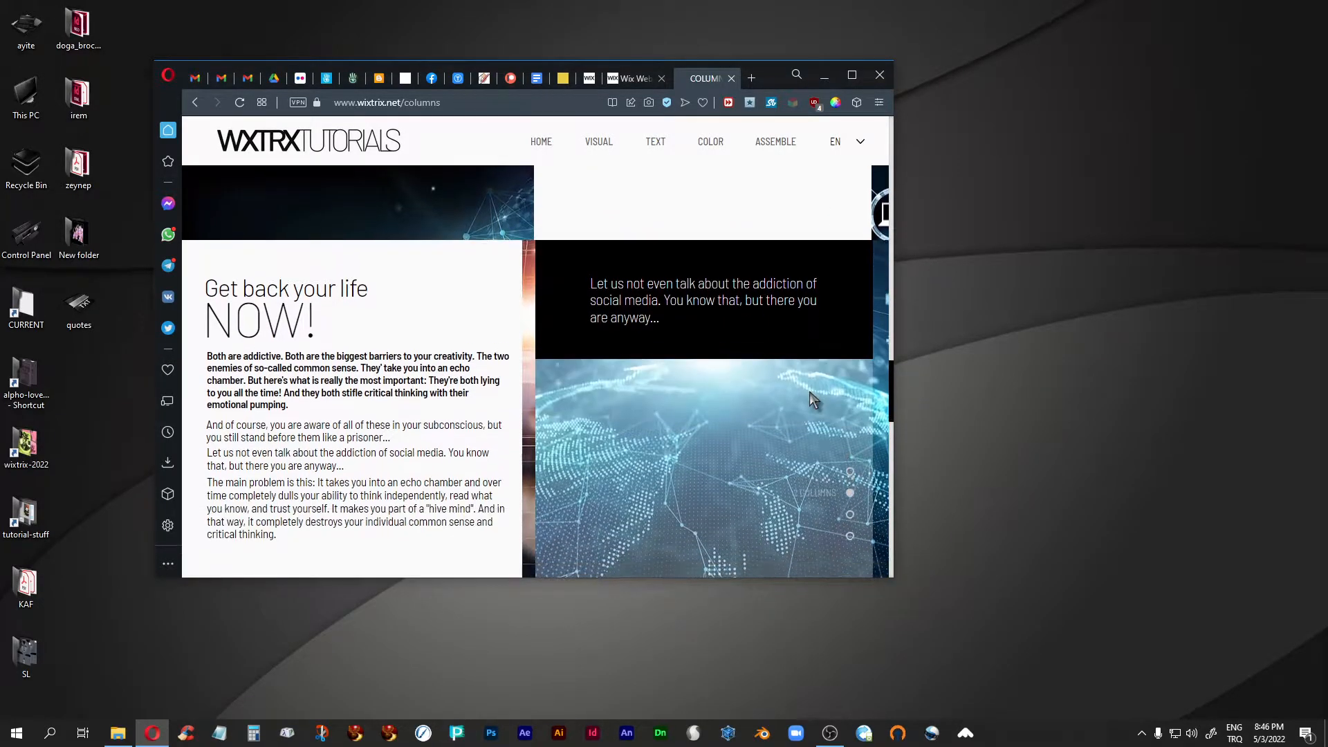
{"action": "scroll", "coordinate": [810, 393], "scroll_direction": "up", "scroll_amount": 4}
{"action": "scroll", "coordinate": [810, 393], "scroll_direction": "down", "scroll_amount": 2}
{"action": "scroll", "coordinate": [811, 394], "scroll_direction": "down", "scroll_amount": 2}
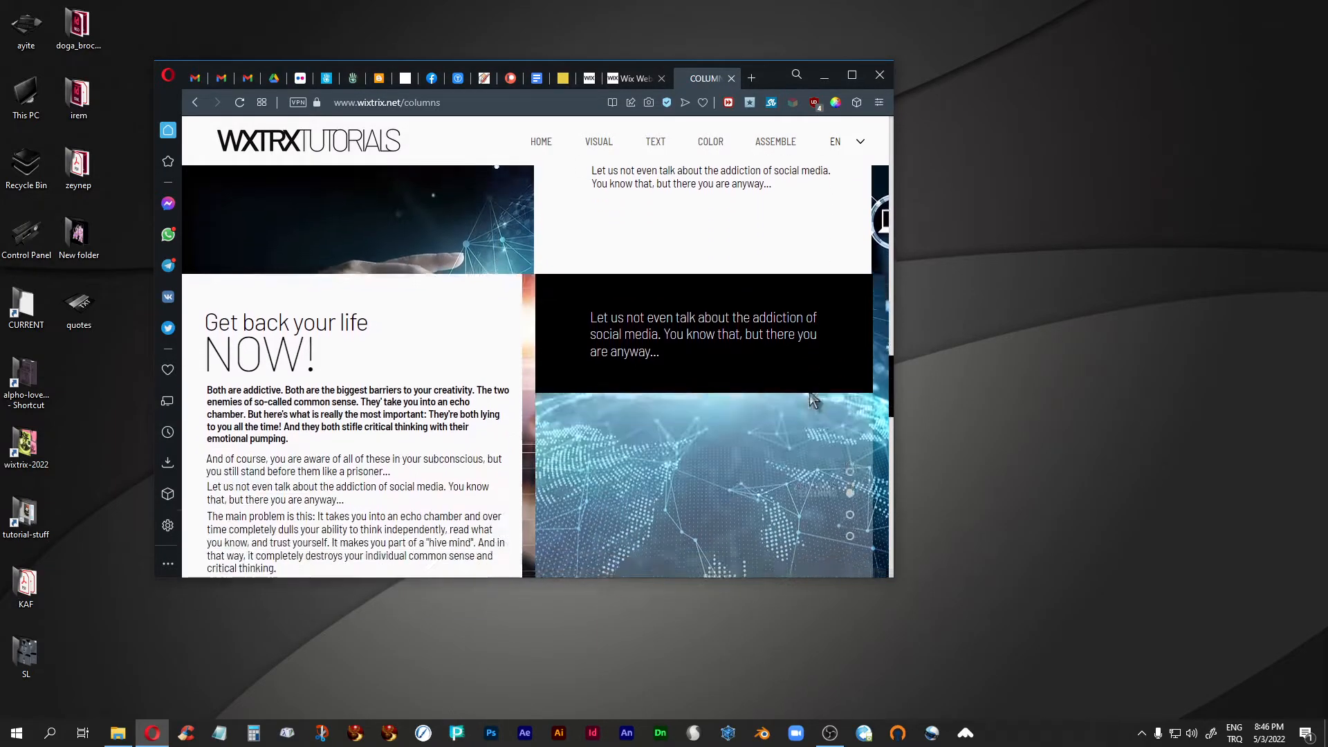
{"action": "scroll", "coordinate": [811, 394], "scroll_direction": "down", "scroll_amount": 2}
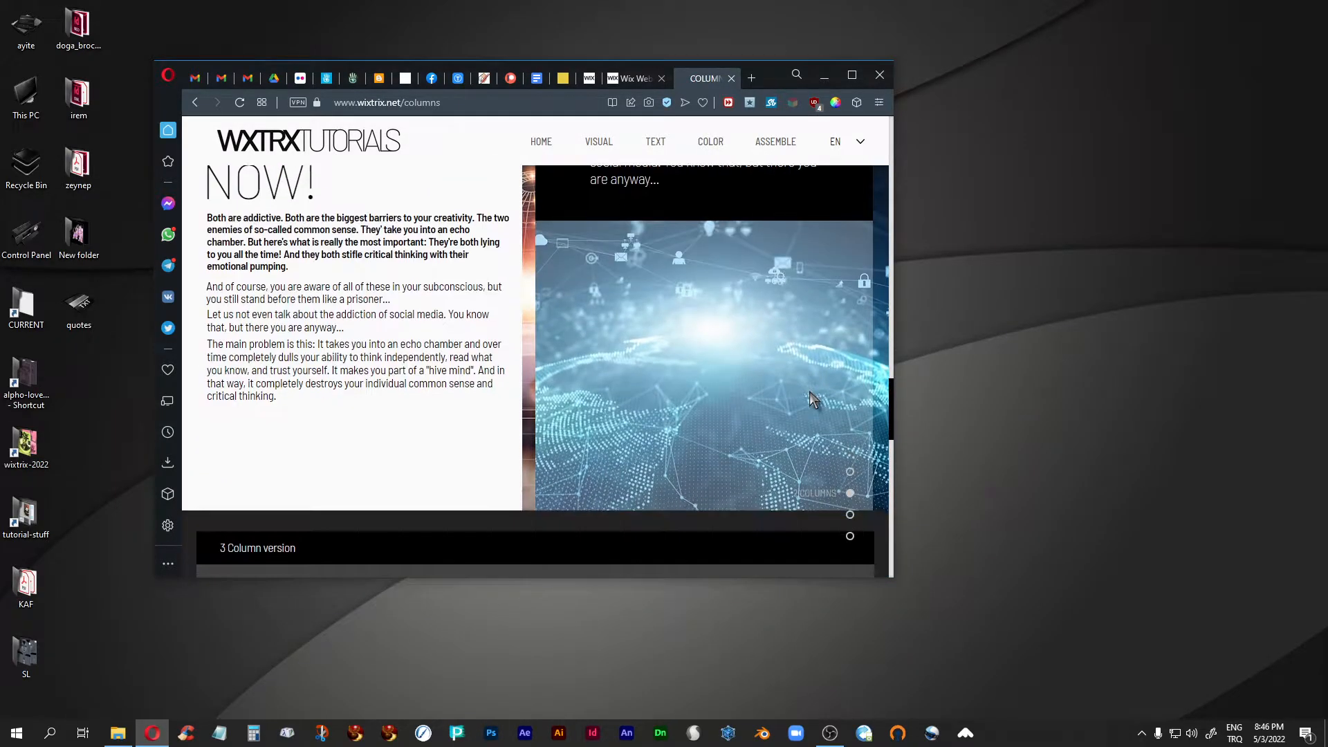
{"action": "scroll", "coordinate": [811, 394], "scroll_direction": "up", "scroll_amount": 3}
- Narrow the browser window slightly further to the edge of the text columns and review the strips
{"action": "left_click_drag", "start_coordinate": [898, 347], "coordinate": [870, 354]}
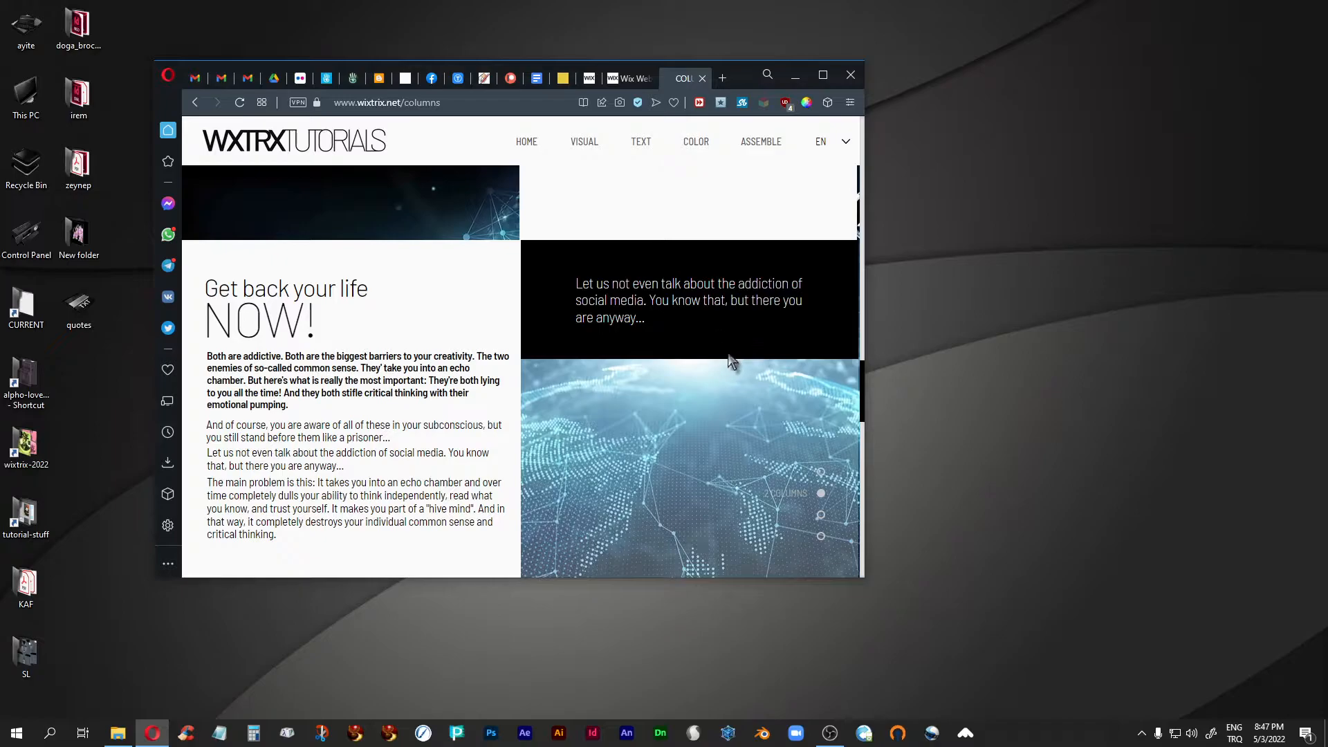
{"action": "scroll", "coordinate": [730, 360], "scroll_direction": "up", "scroll_amount": 3}
{"action": "scroll", "coordinate": [622, 325], "scroll_direction": "up", "scroll_amount": 1}
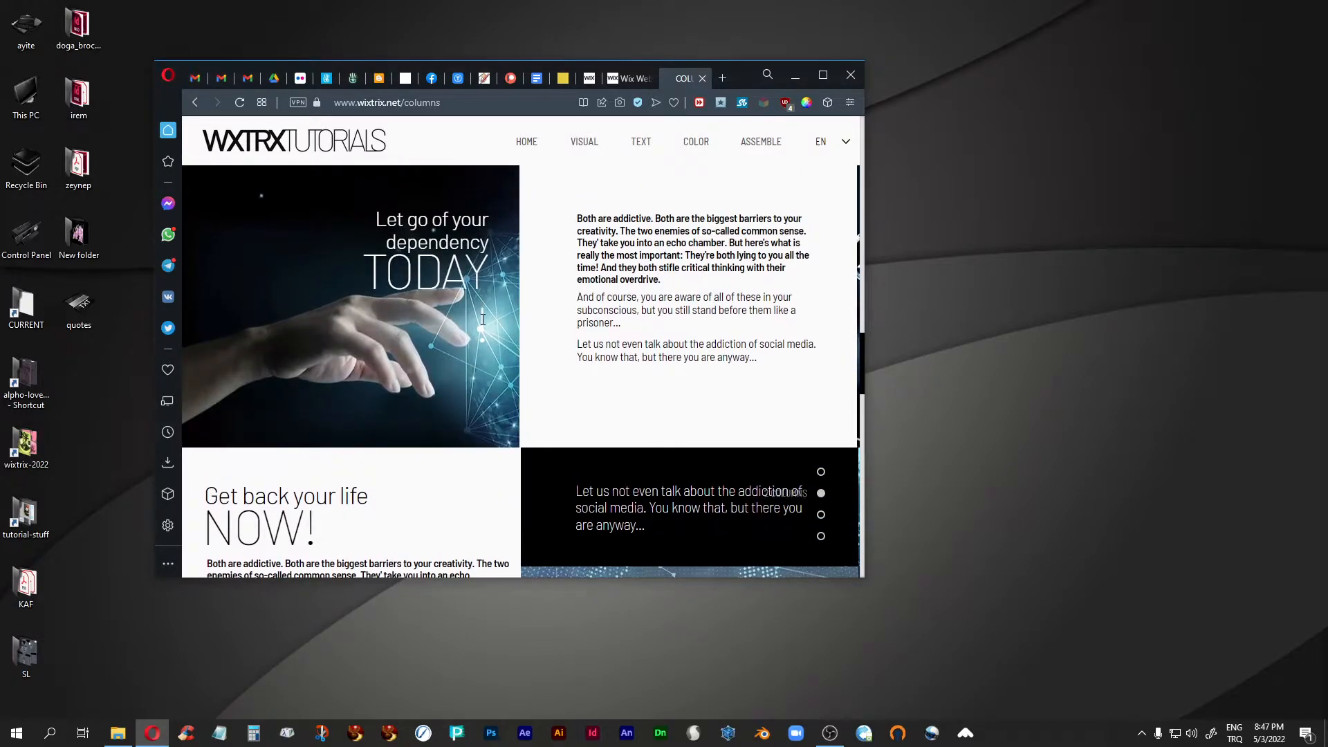
- Maximize the browser window and compare the two-column strips at full width, going back up to the READY? strip
{"action": "left_click", "coordinate": [827, 77]}
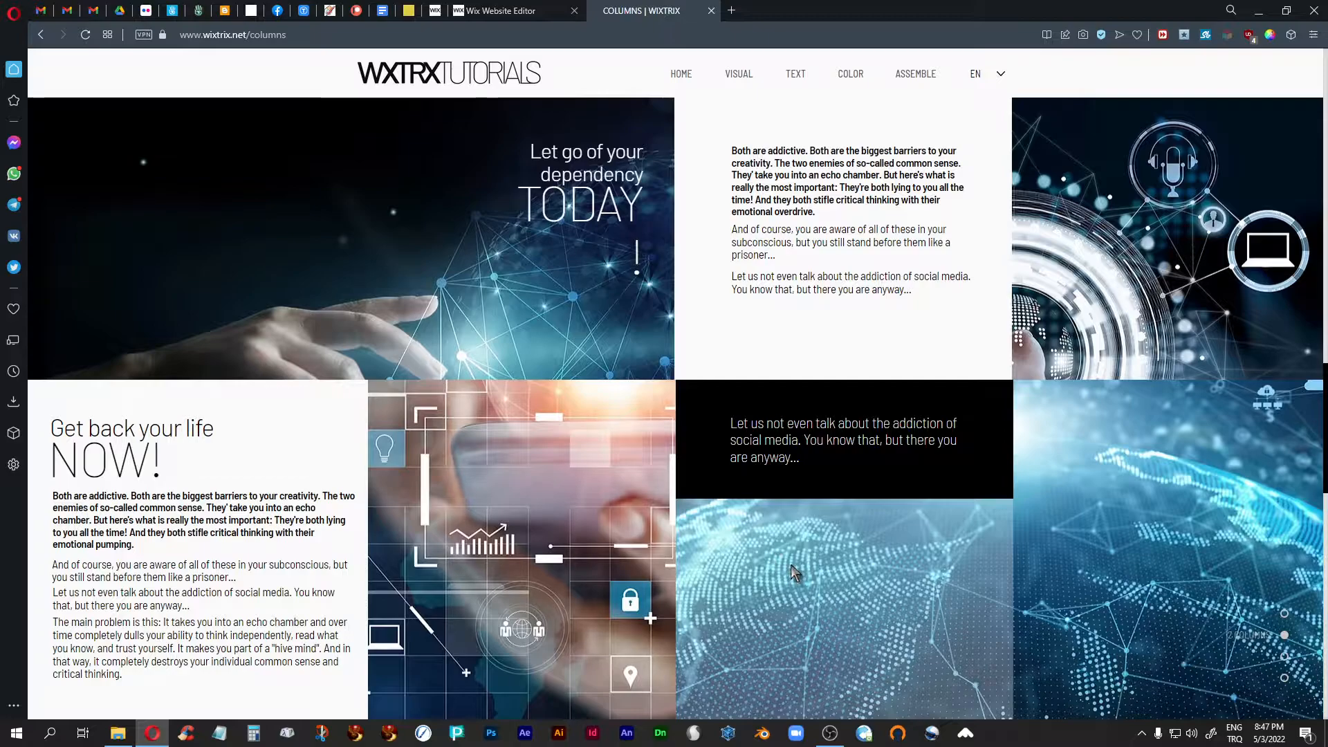
{"action": "scroll", "coordinate": [791, 566], "scroll_direction": "down", "scroll_amount": 2}
{"action": "scroll", "coordinate": [792, 566], "scroll_direction": "up", "scroll_amount": 4}
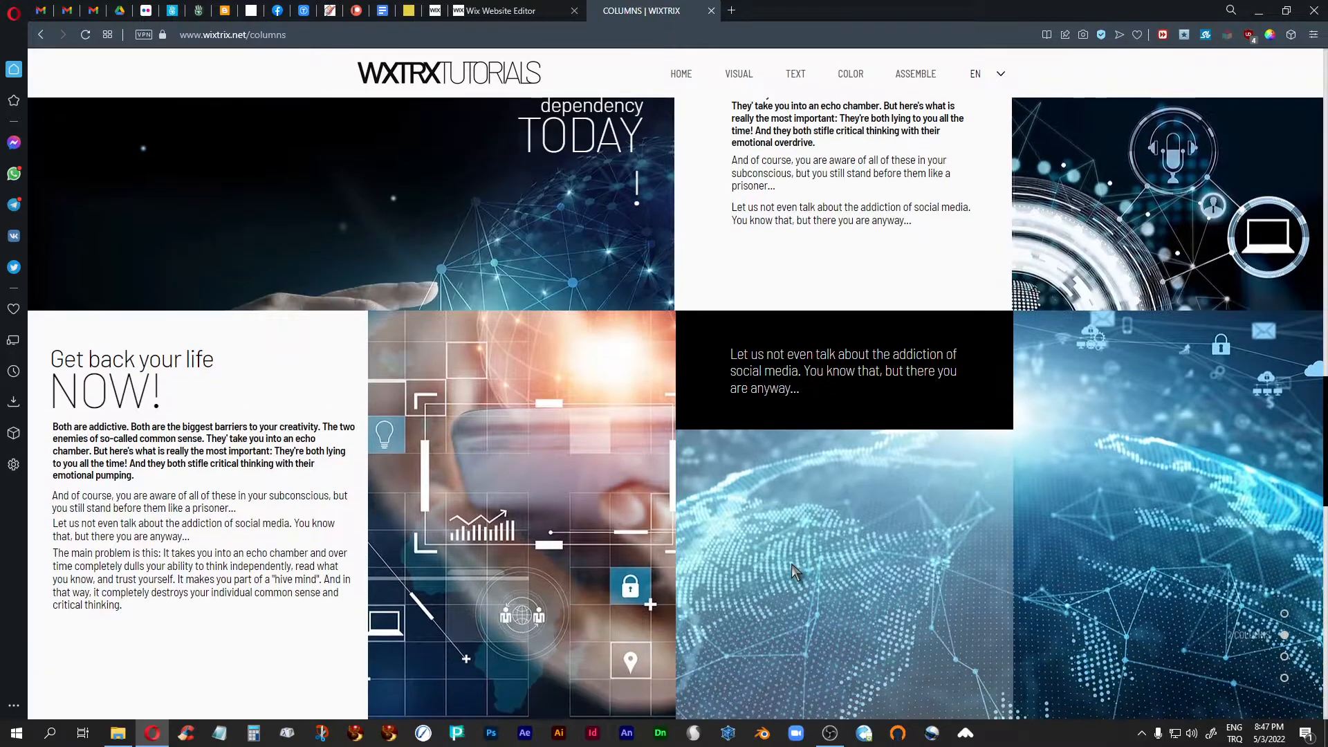
{"action": "scroll", "coordinate": [792, 567], "scroll_direction": "down", "scroll_amount": 2}
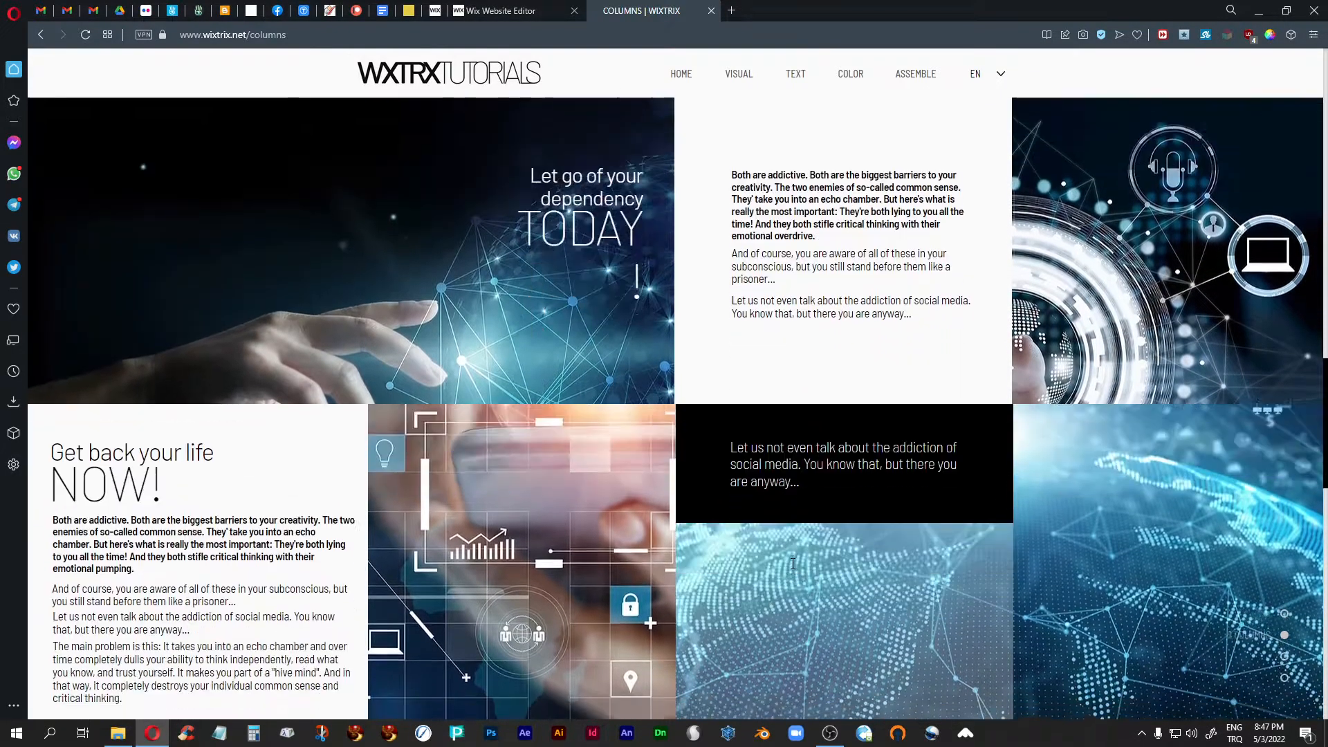
{"action": "scroll", "coordinate": [792, 570], "scroll_direction": "up", "scroll_amount": 5}
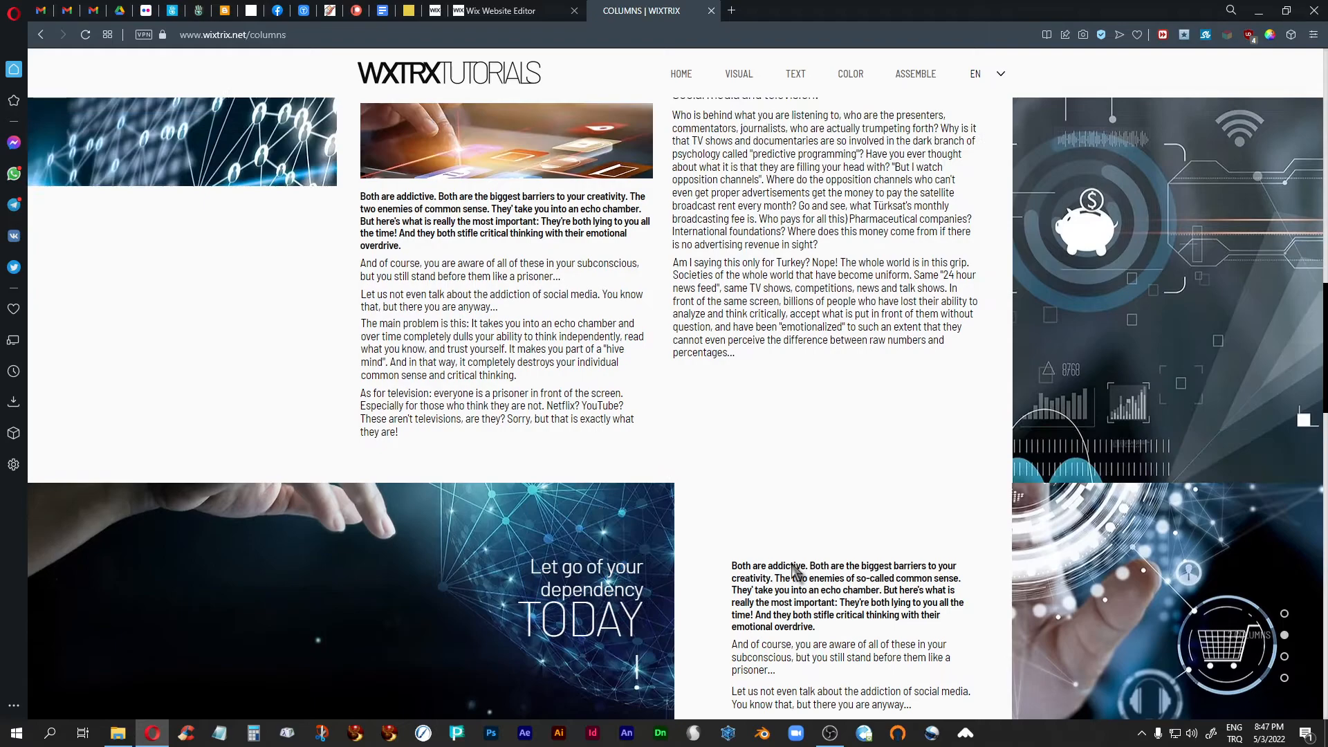
{"action": "scroll", "coordinate": [792, 573], "scroll_direction": "up", "scroll_amount": 4}
{"action": "scroll", "coordinate": [794, 573], "scroll_direction": "down", "scroll_amount": 1}
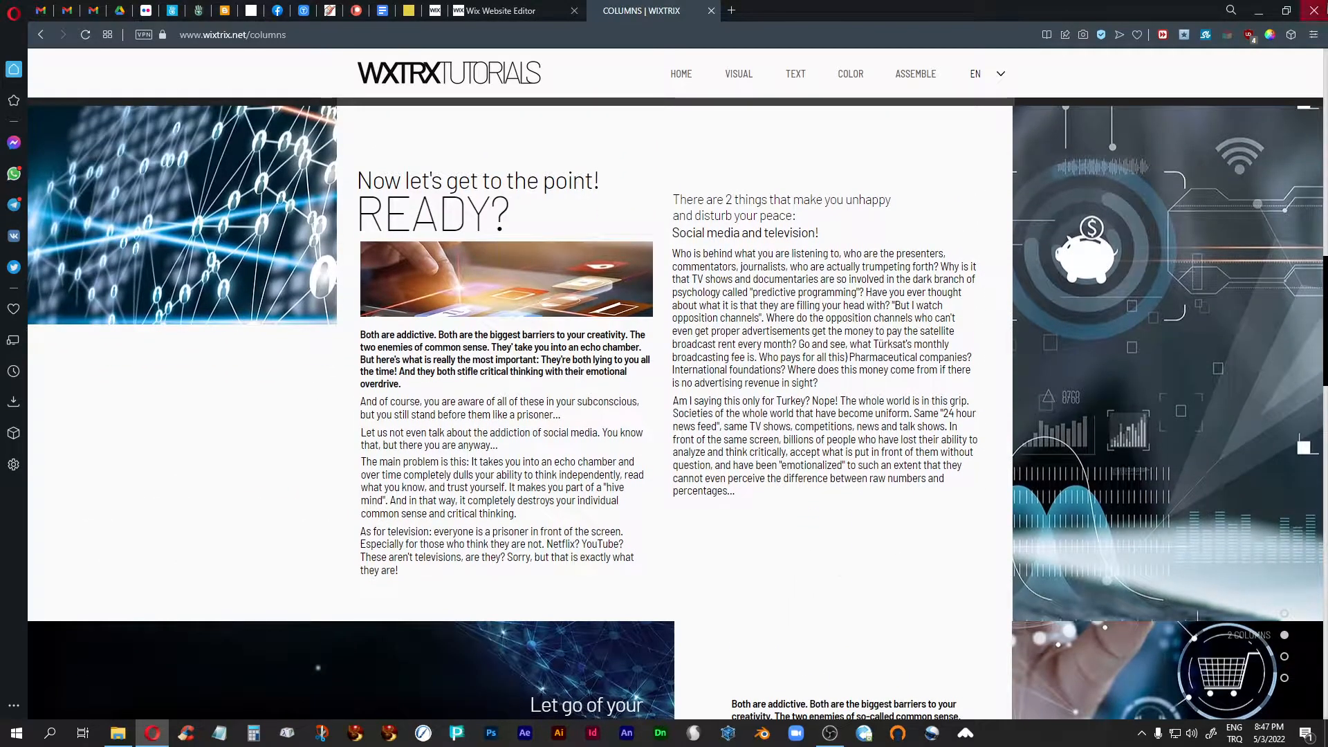
- Restore the smaller browser window and widen it to see how the READY? strip's side images fill the extra space
{"action": "left_click", "coordinate": [1286, 10]}
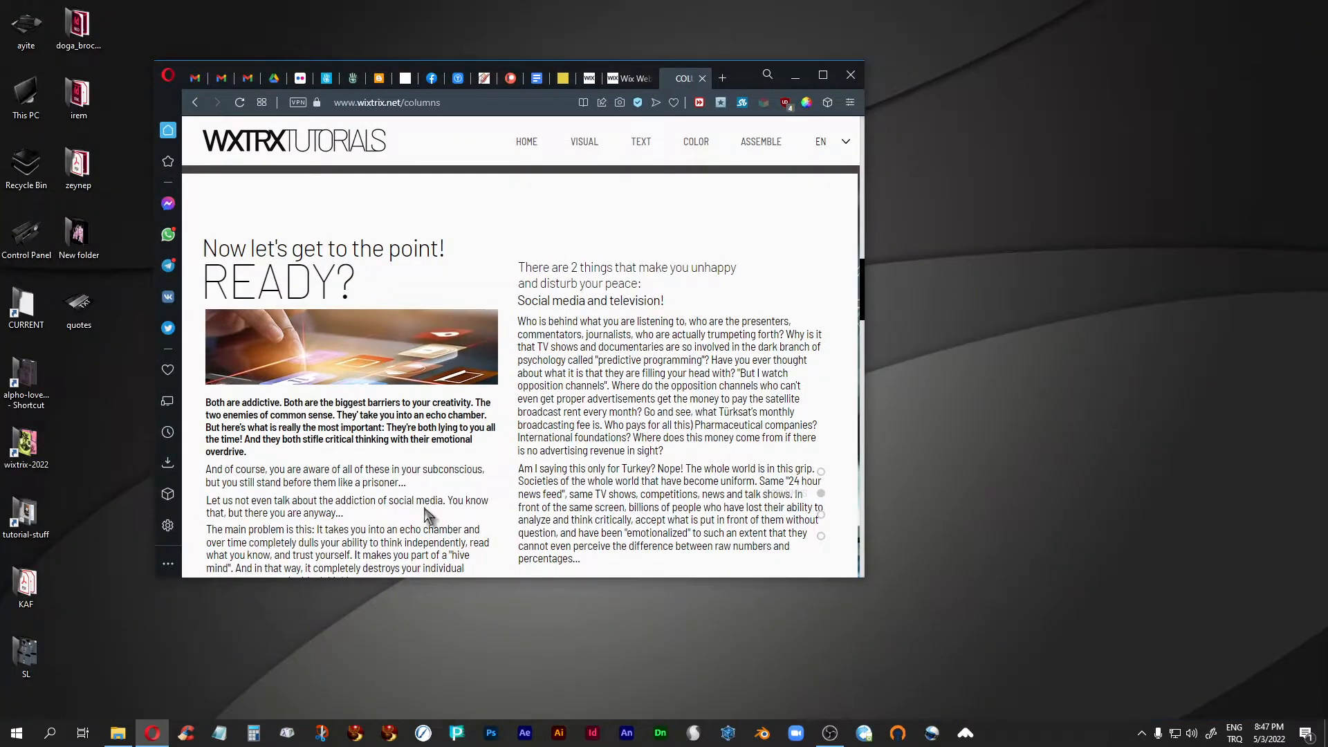
{"action": "scroll", "coordinate": [525, 372], "scroll_direction": "down", "scroll_amount": 1}
{"action": "scroll", "coordinate": [595, 436], "scroll_direction": "up", "scroll_amount": 1}
{"action": "left_click_drag", "start_coordinate": [864, 367], "coordinate": [1255, 350]}
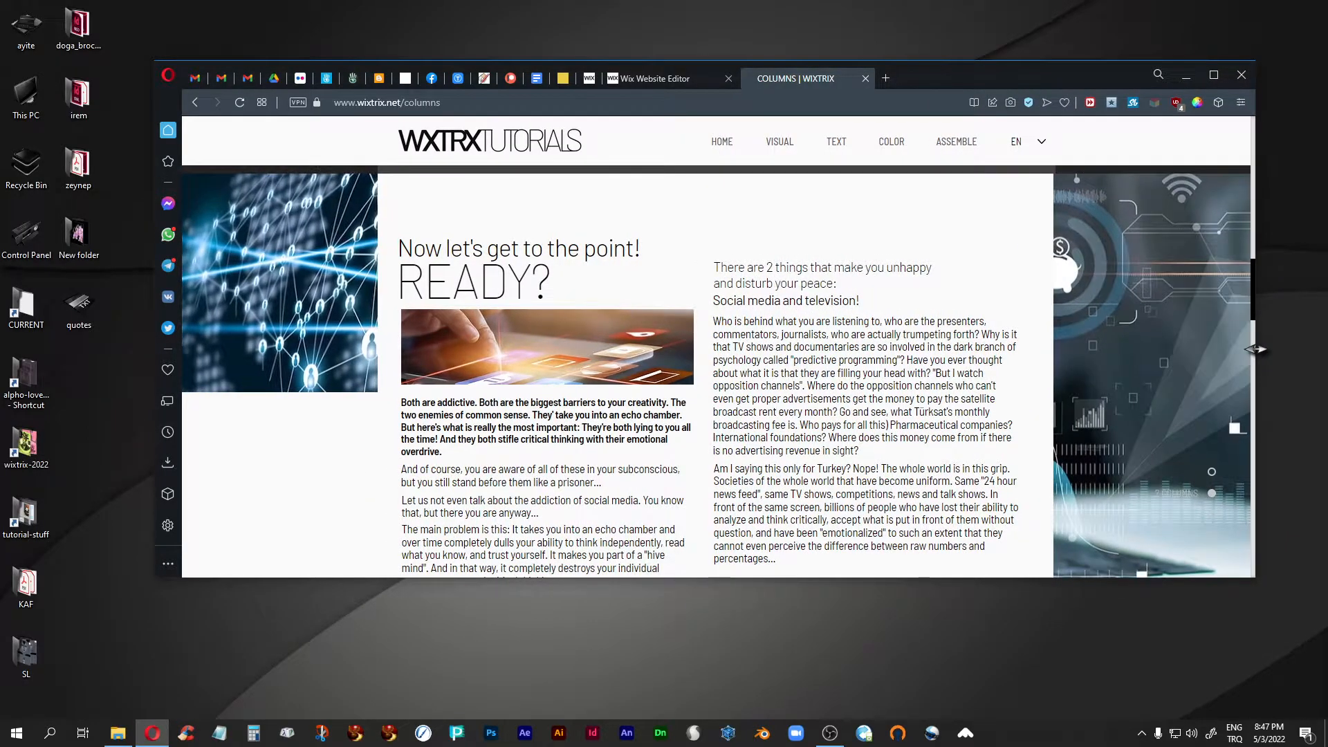
- Narrow the browser window around the TODAY and NOW! strips to check their text areas, and maximize it again
{"action": "scroll", "coordinate": [1111, 309], "scroll_direction": "down", "scroll_amount": 8}
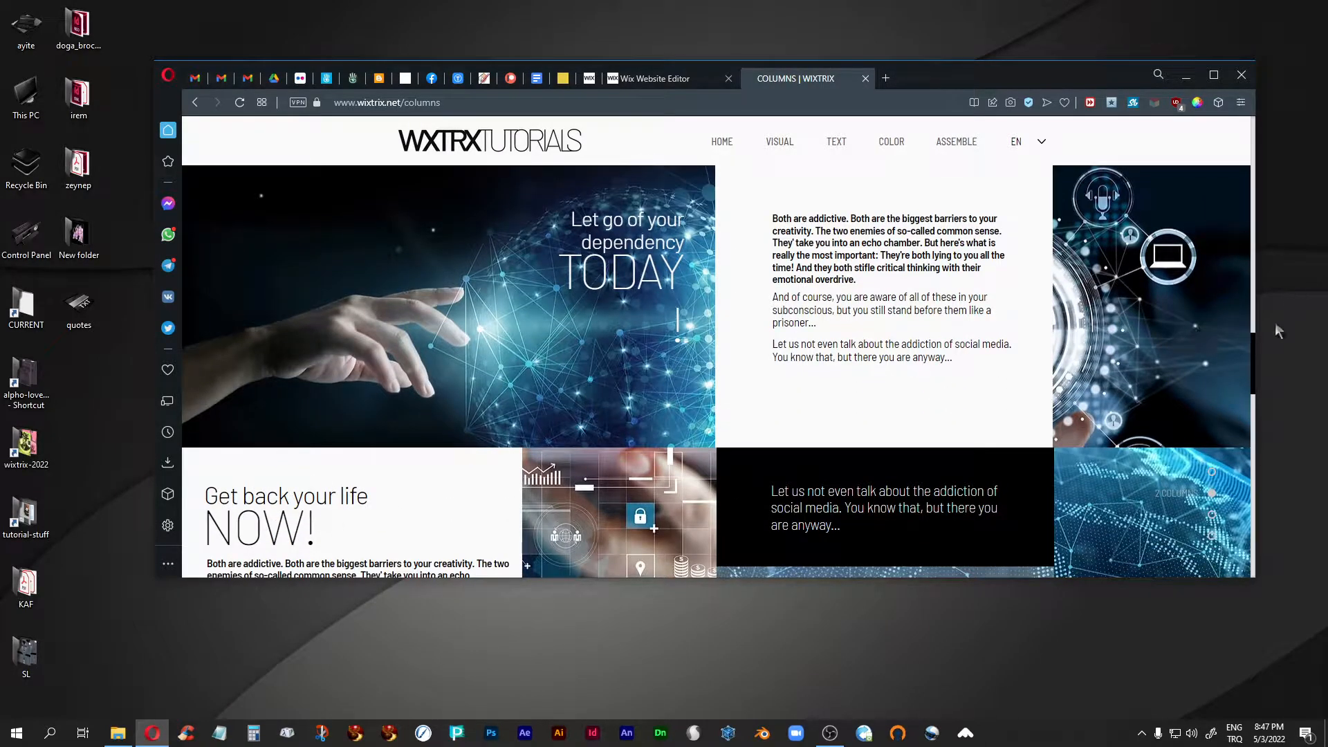
{"action": "left_click_drag", "start_coordinate": [1260, 313], "coordinate": [863, 319]}
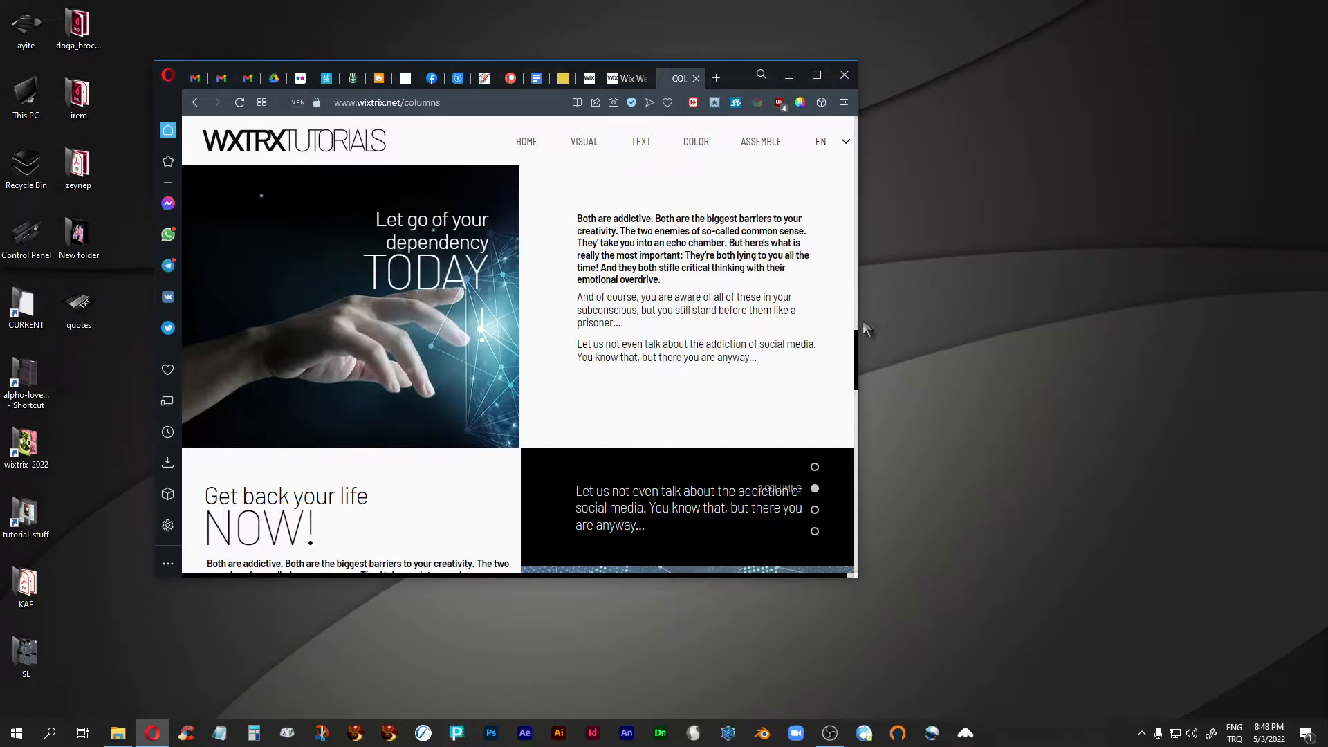
{"action": "scroll", "coordinate": [742, 306], "scroll_direction": "down", "scroll_amount": 4}
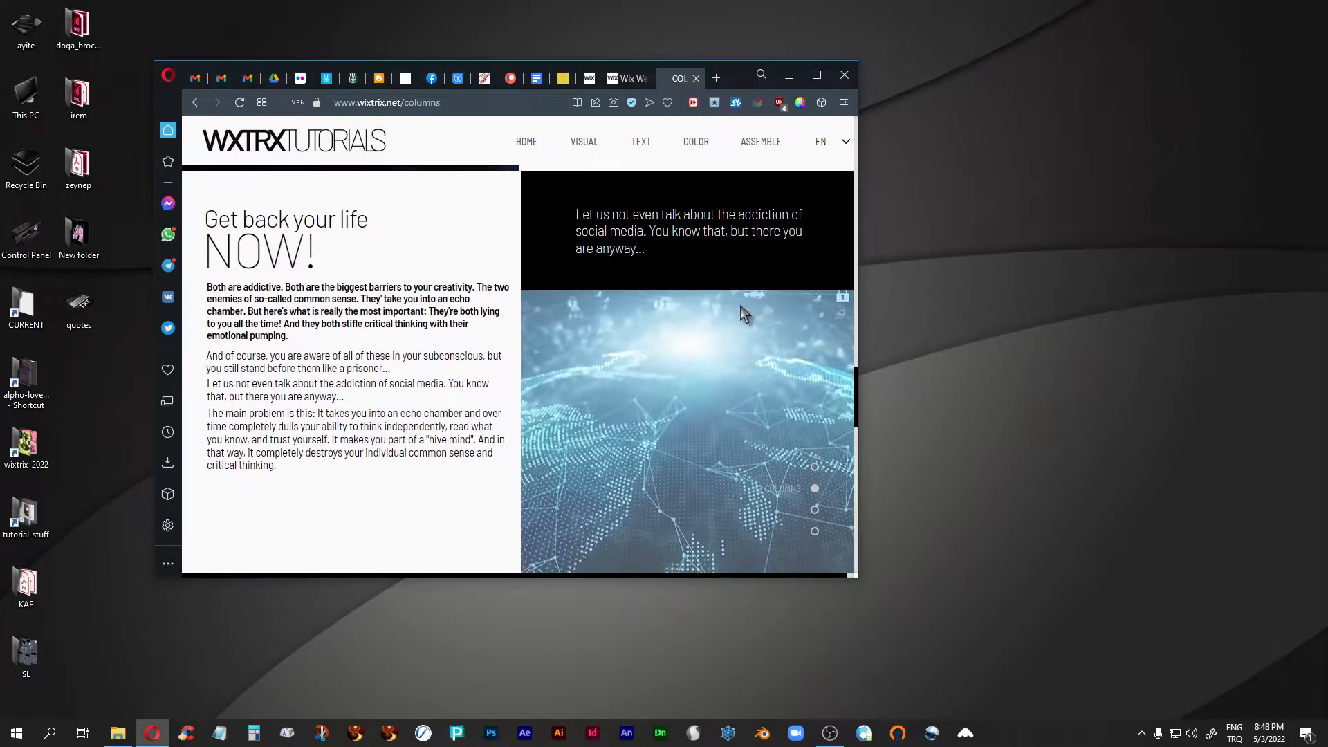
{"action": "scroll", "coordinate": [740, 305], "scroll_direction": "up", "scroll_amount": 4}
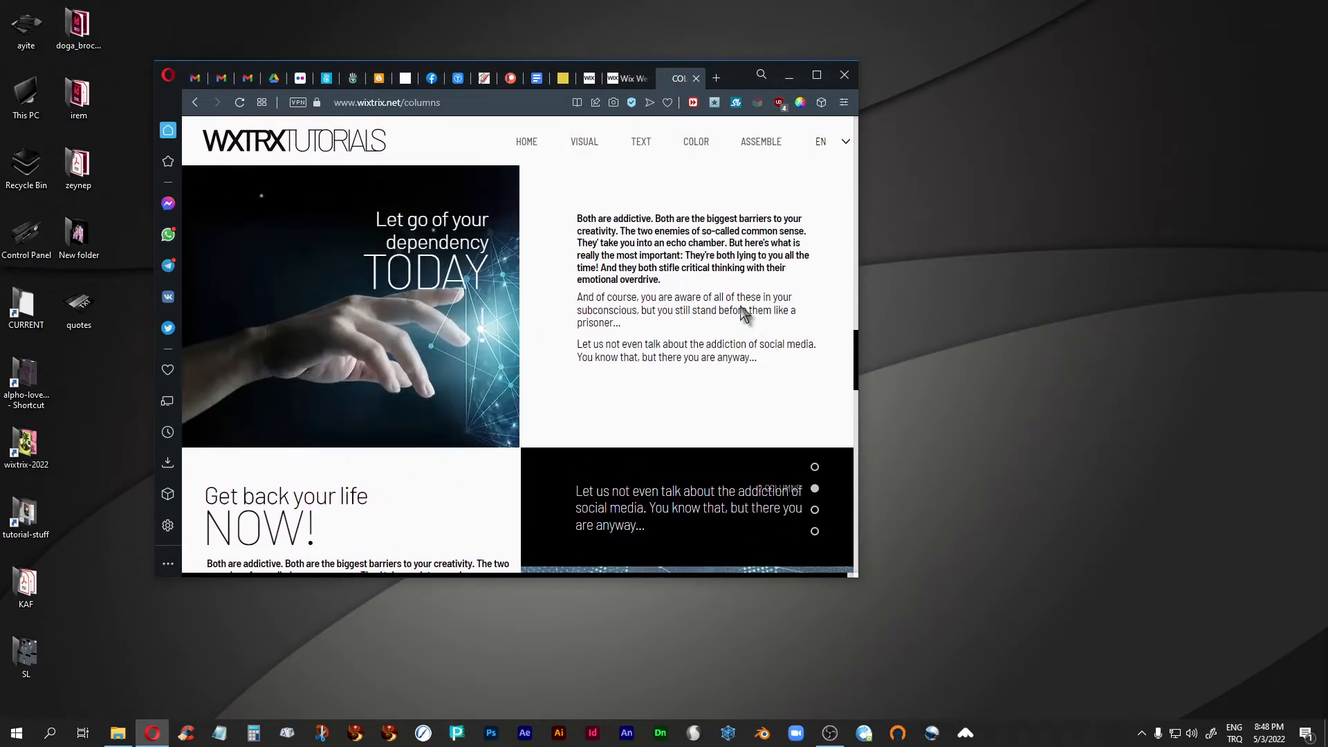
{"action": "left_click", "coordinate": [816, 74]}
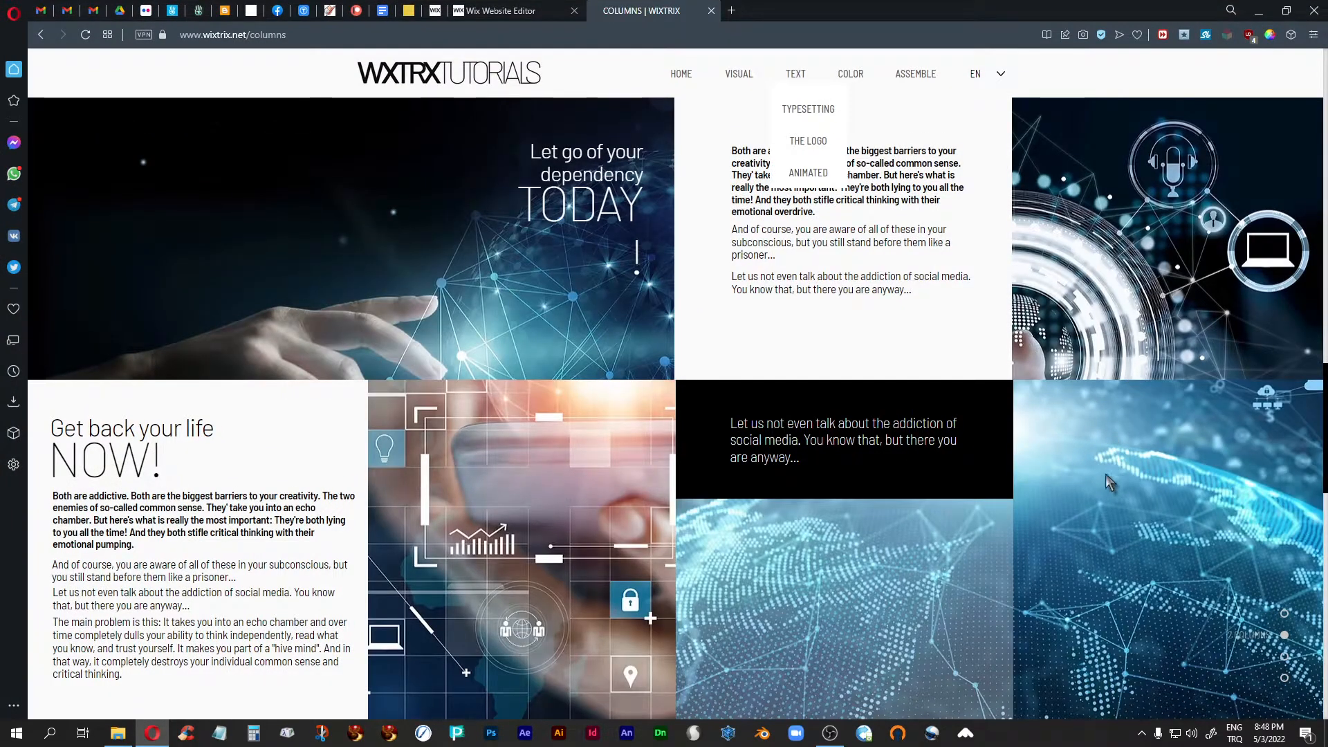
- Switch to the Wix editor and open the column background settings for the READY? strip's first column
{"action": "left_click", "coordinate": [514, 12]}
{"action": "scroll", "coordinate": [835, 363], "scroll_direction": "up", "scroll_amount": 4}
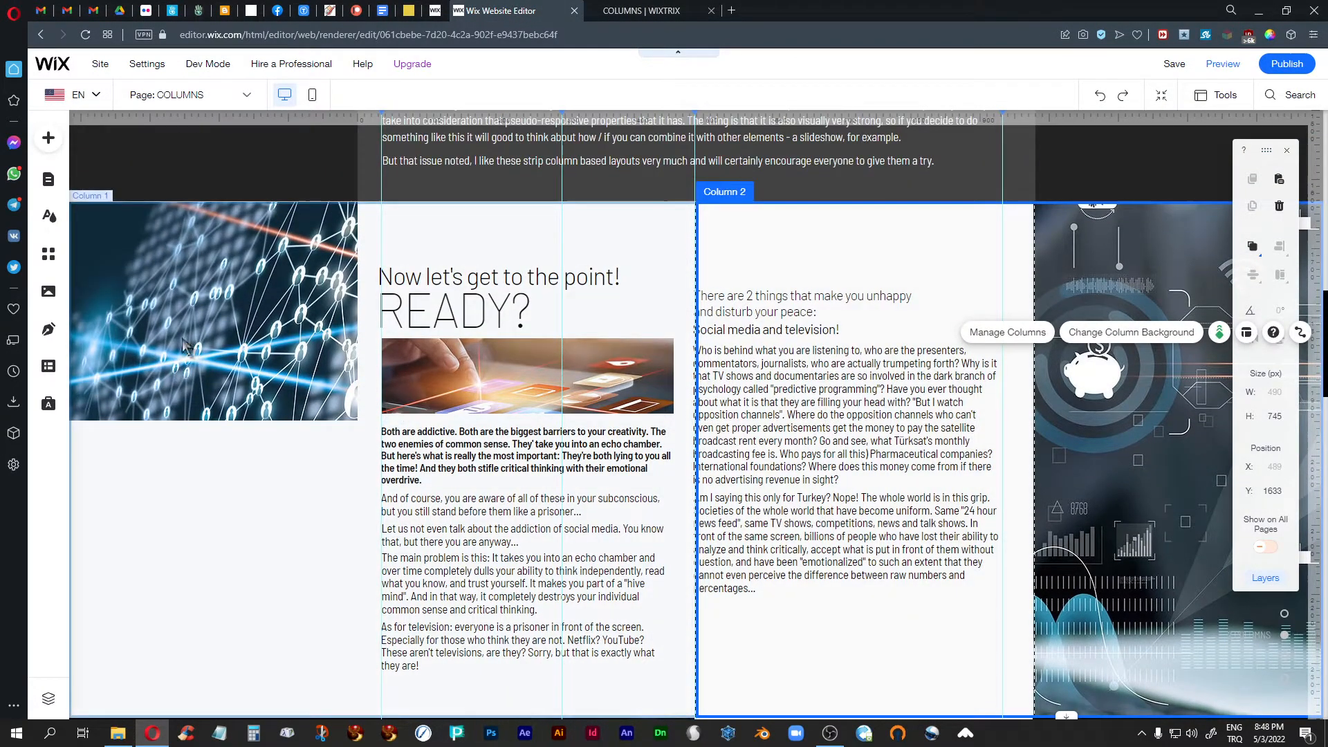
{"action": "left_click", "coordinate": [259, 312]}
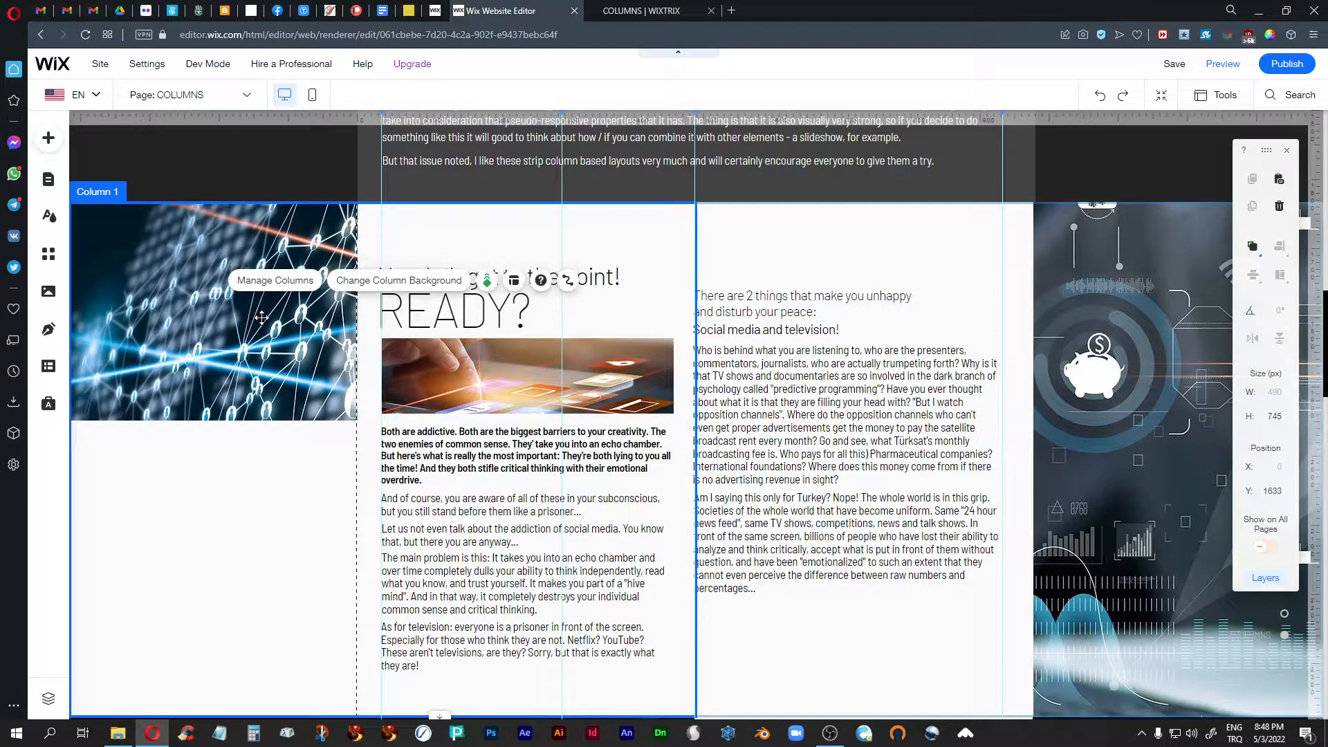
{"action": "left_click", "coordinate": [384, 285]}
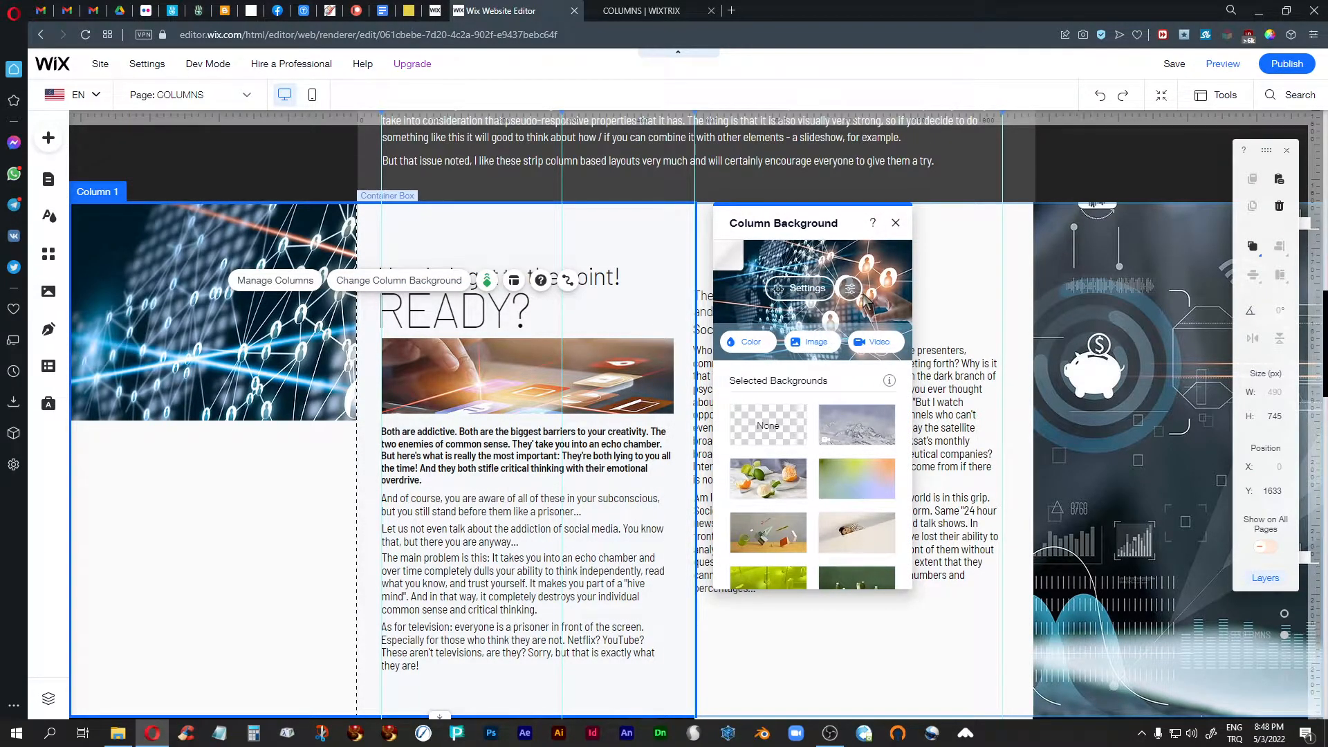
- Inspect the background settings and the scroll effect choices of the READY? strip's second column, closing both without changes
{"action": "left_click", "coordinate": [1114, 353]}
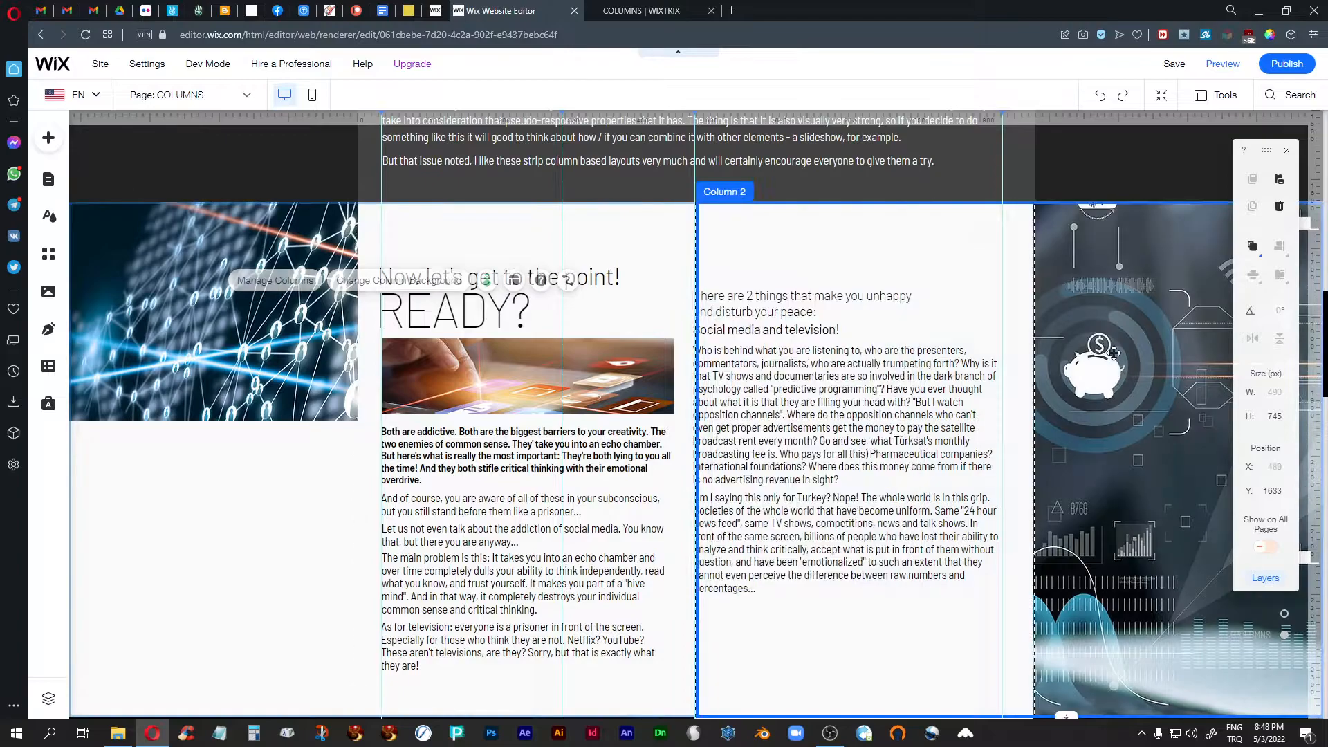
{"action": "left_click", "coordinate": [1132, 317]}
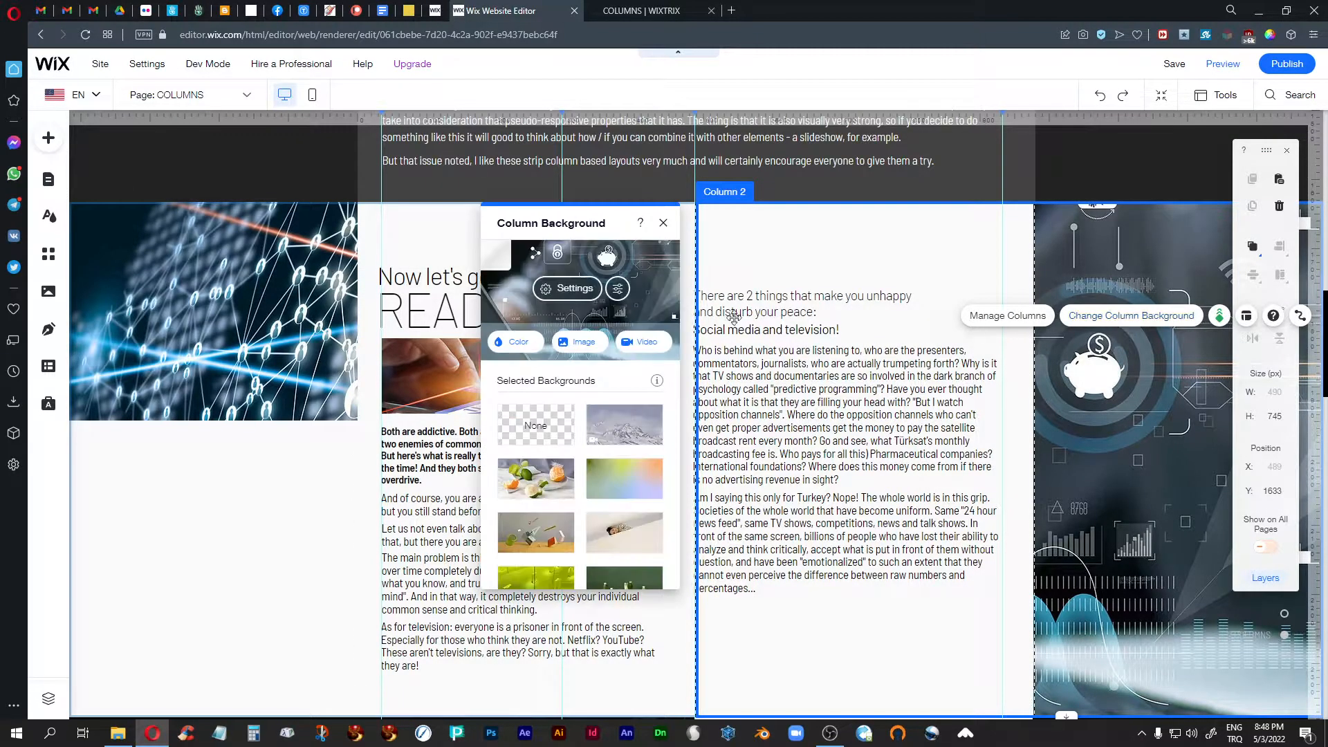
{"action": "left_click", "coordinate": [663, 223]}
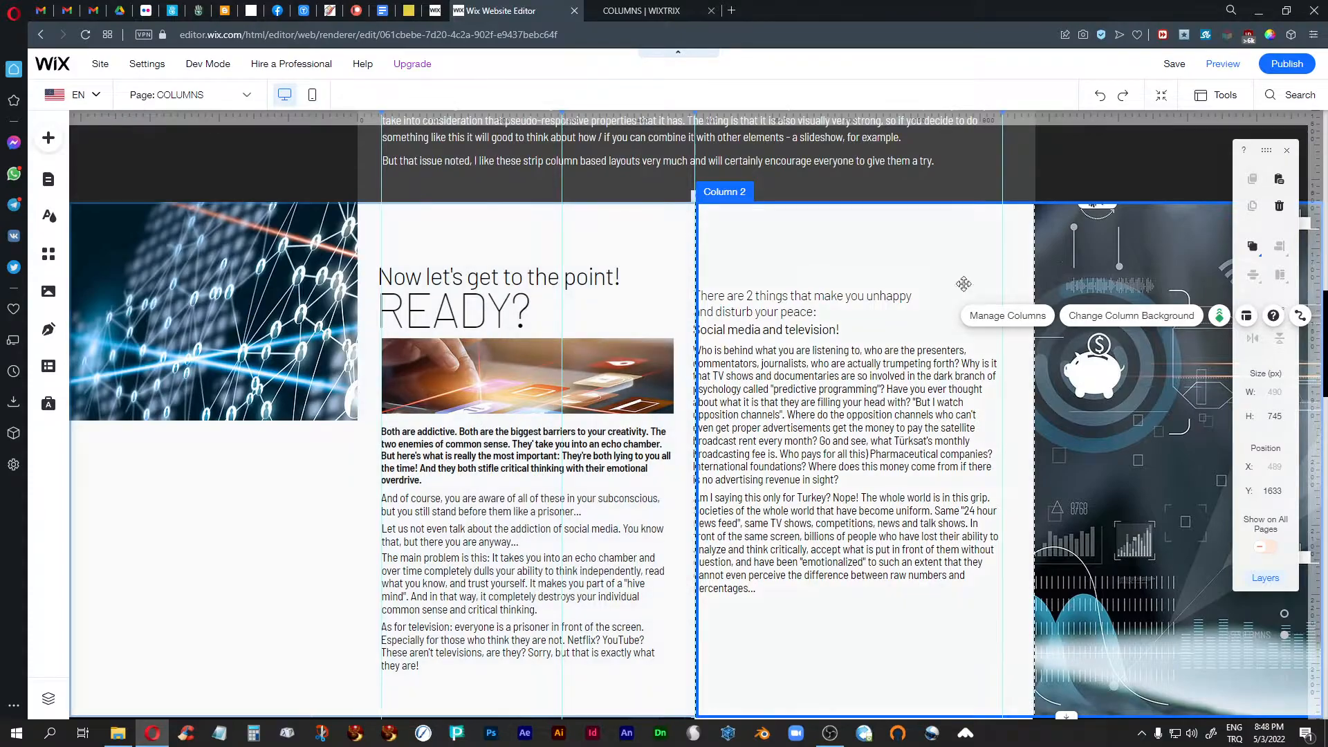
{"action": "left_click", "coordinate": [1219, 316]}
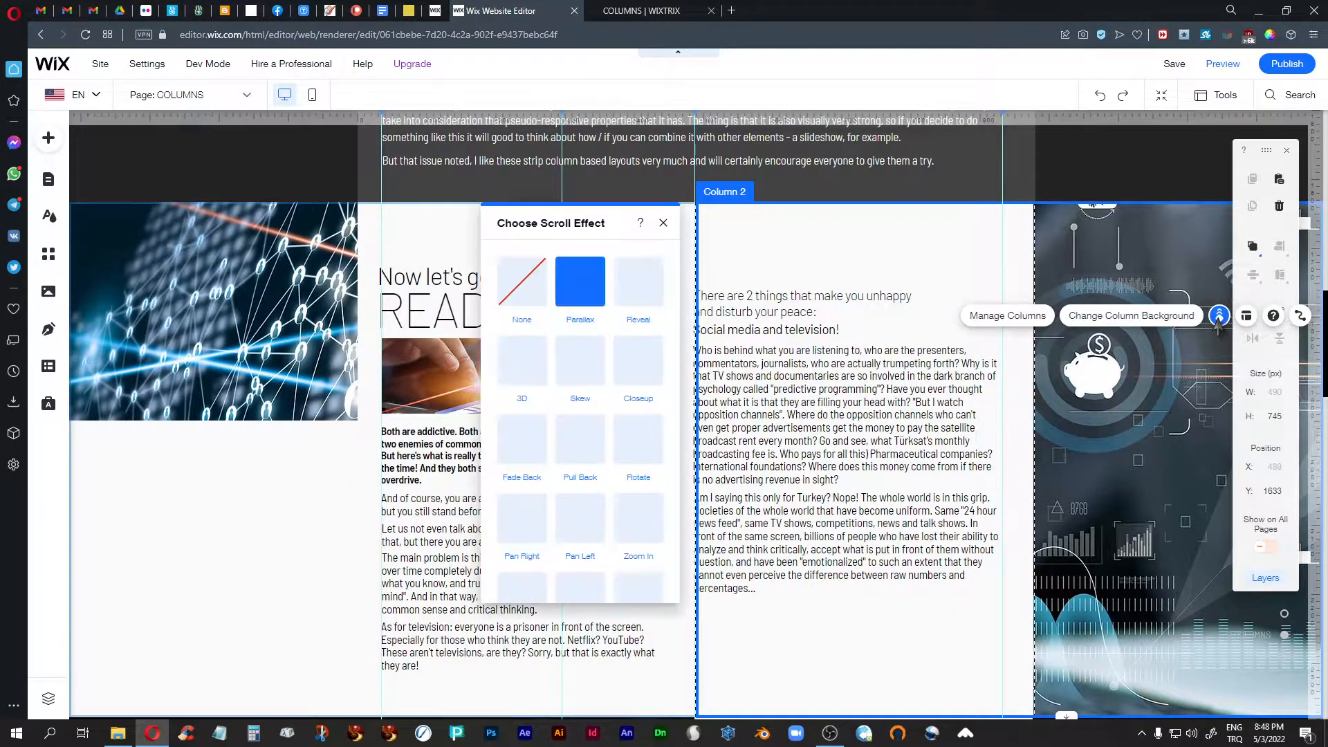
{"action": "left_click", "coordinate": [664, 223]}
- Select each container box in the READY? strip and the TODAY heading group to show how the content sits over the columns
{"action": "left_click", "coordinate": [231, 521]}
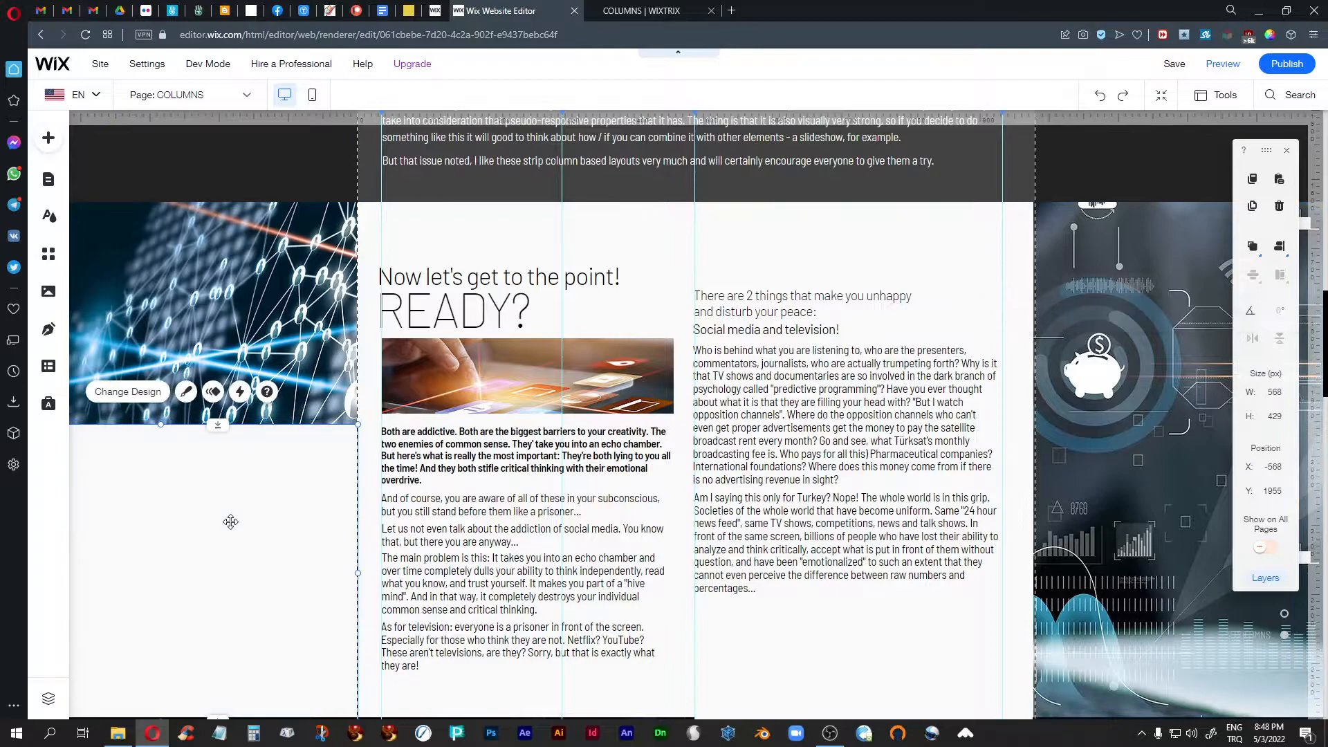
{"action": "scroll", "coordinate": [536, 480], "scroll_direction": "down", "scroll_amount": 2}
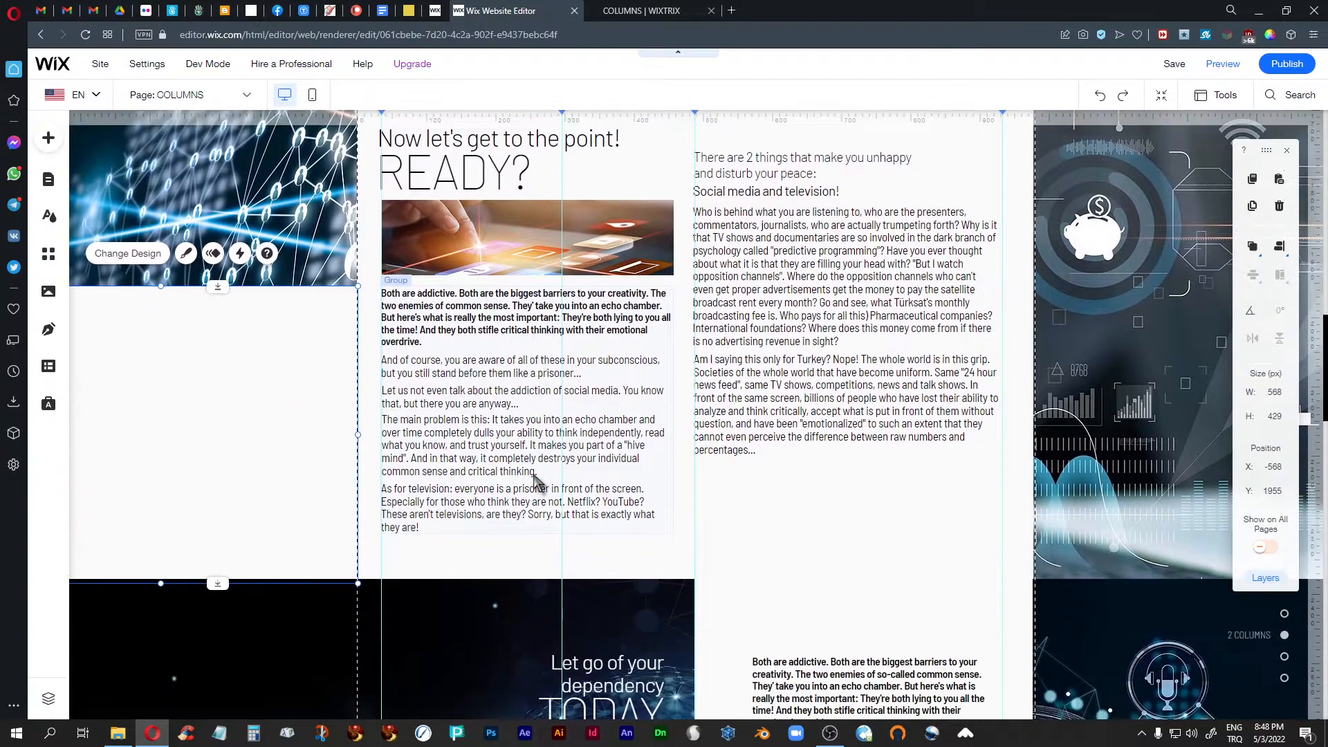
{"action": "scroll", "coordinate": [536, 479], "scroll_direction": "up", "scroll_amount": 1}
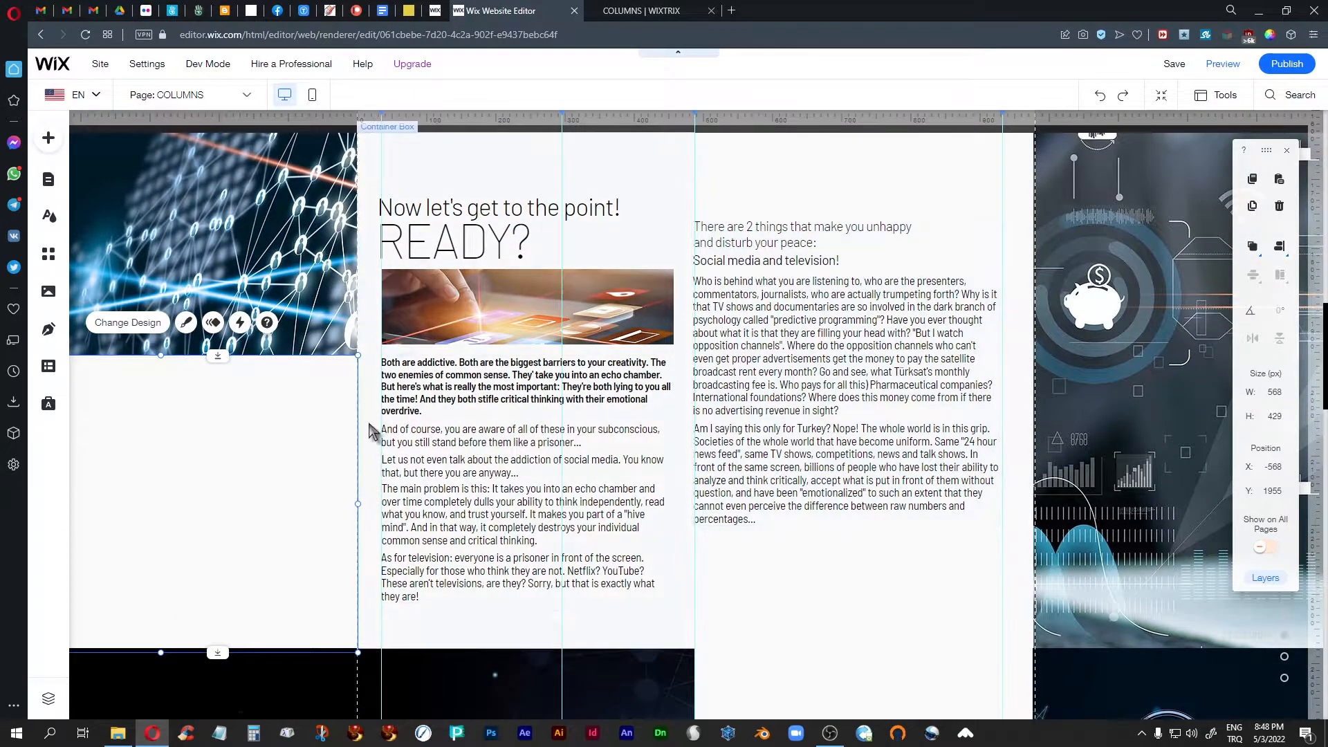
{"action": "left_click", "coordinate": [597, 182]}
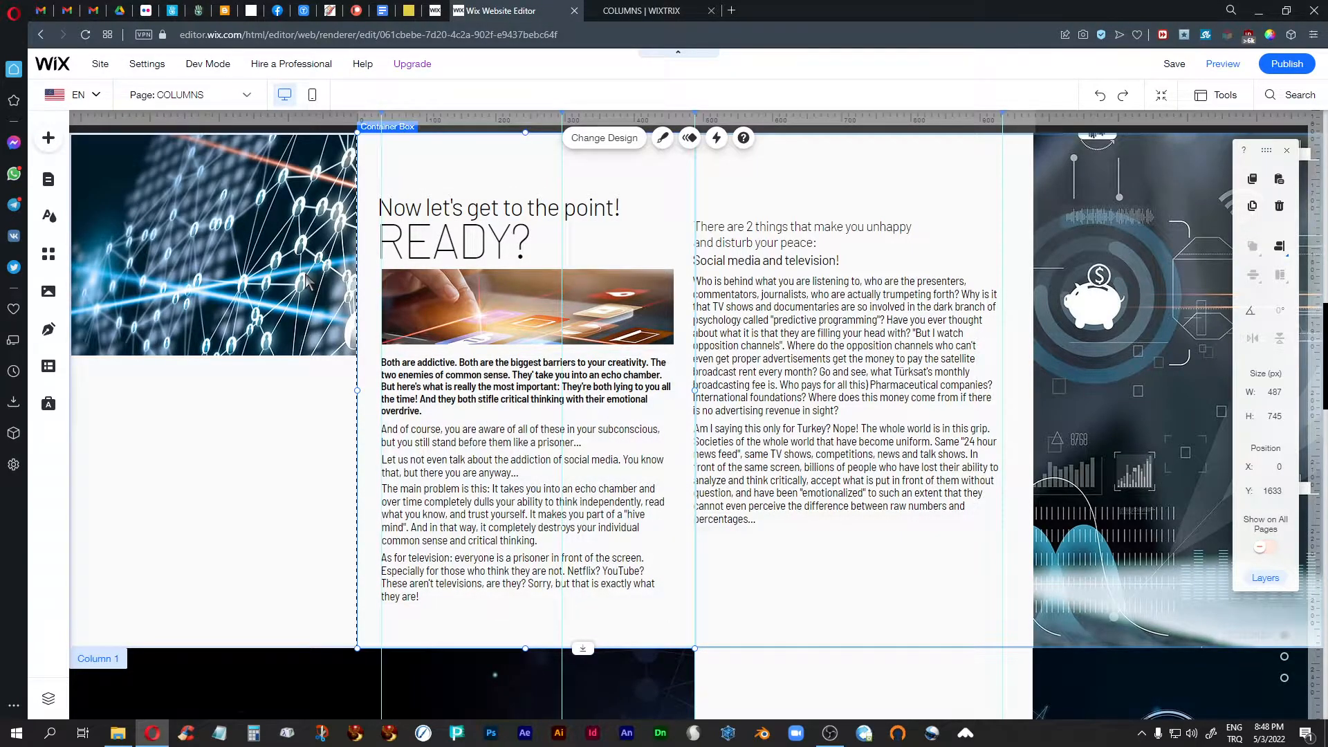
{"action": "left_click", "coordinate": [894, 193]}
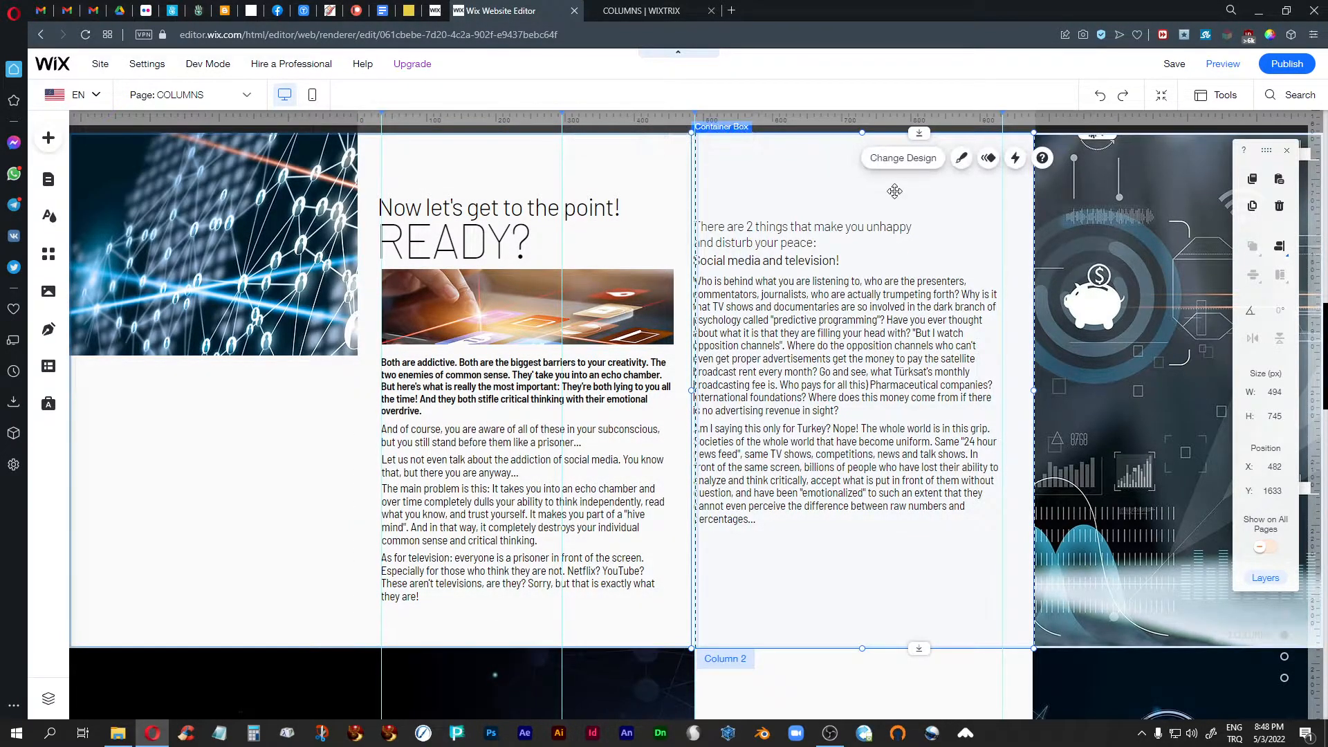
{"action": "scroll", "coordinate": [894, 193], "scroll_direction": "down", "scroll_amount": 6}
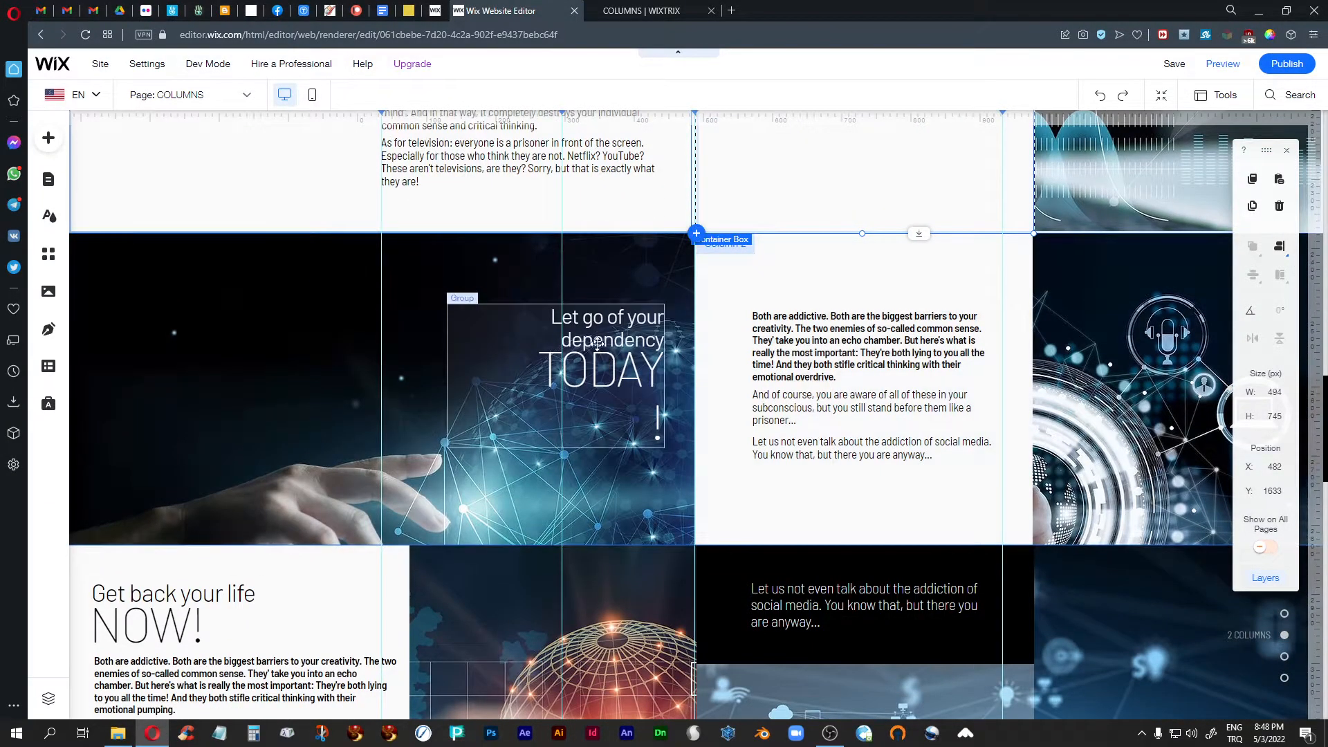
{"action": "left_click", "coordinate": [599, 351]}
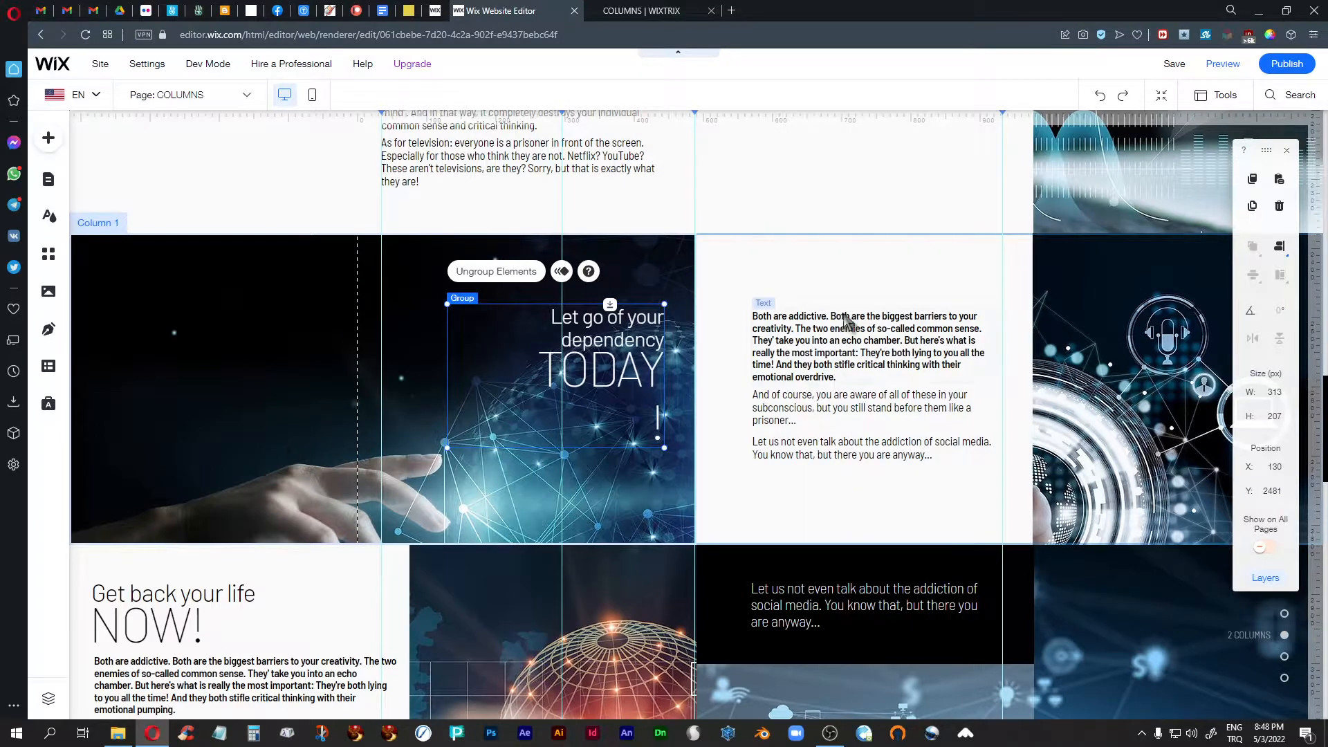
- Try moving the TODAY strip's white container box over the neighbouring image, and undo the move
{"action": "left_click", "coordinate": [859, 274]}
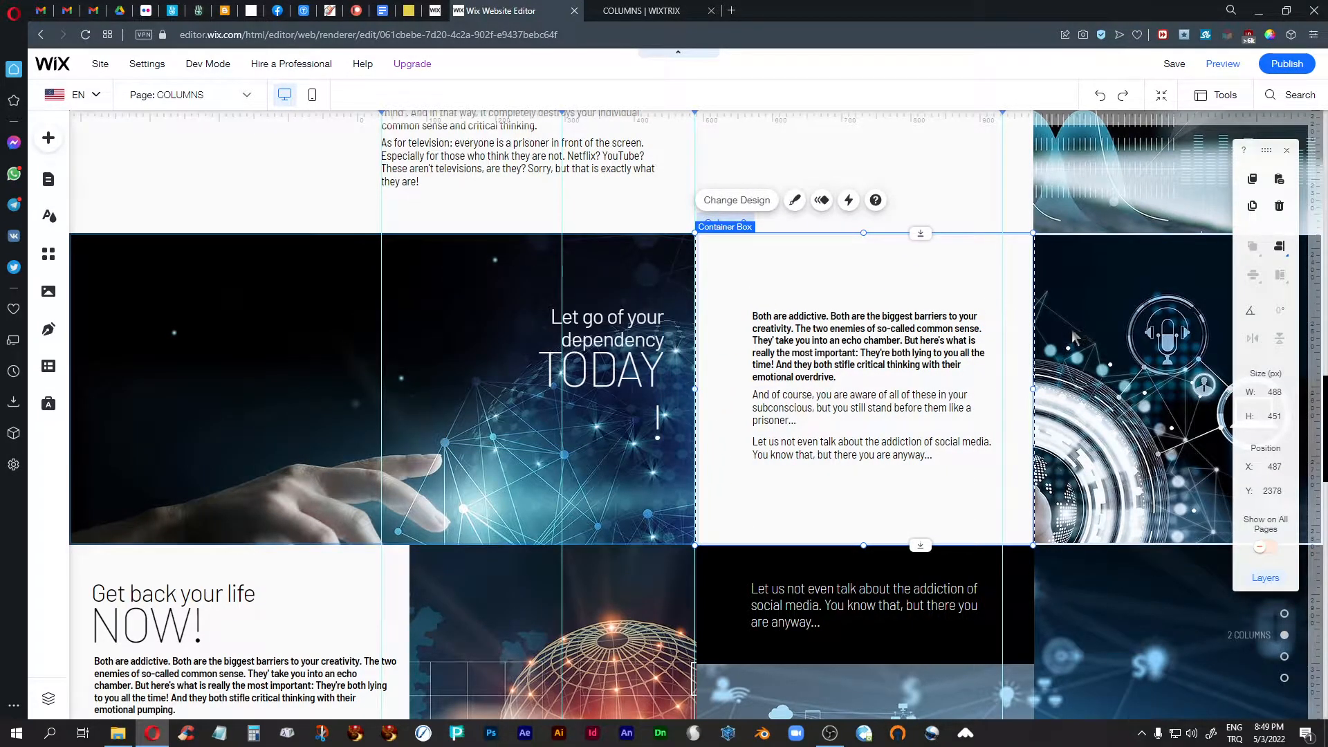
{"action": "left_click_drag", "start_coordinate": [907, 270], "coordinate": [1131, 276]}
{"action": "key", "text": "ctrl+z"}
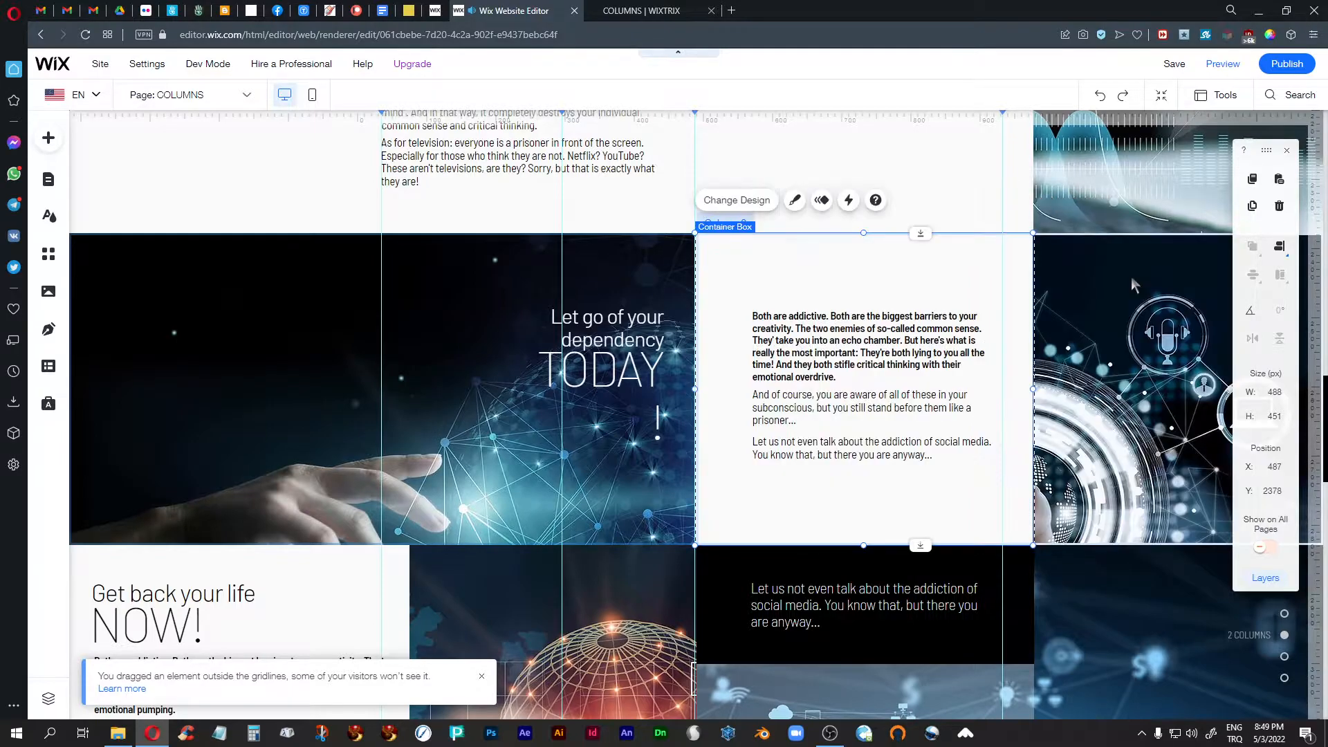
- Select the NOW! strip's black container box, its text group and the white area behind that text to inspect them
{"action": "scroll", "coordinate": [891, 329], "scroll_direction": "down", "scroll_amount": 5}
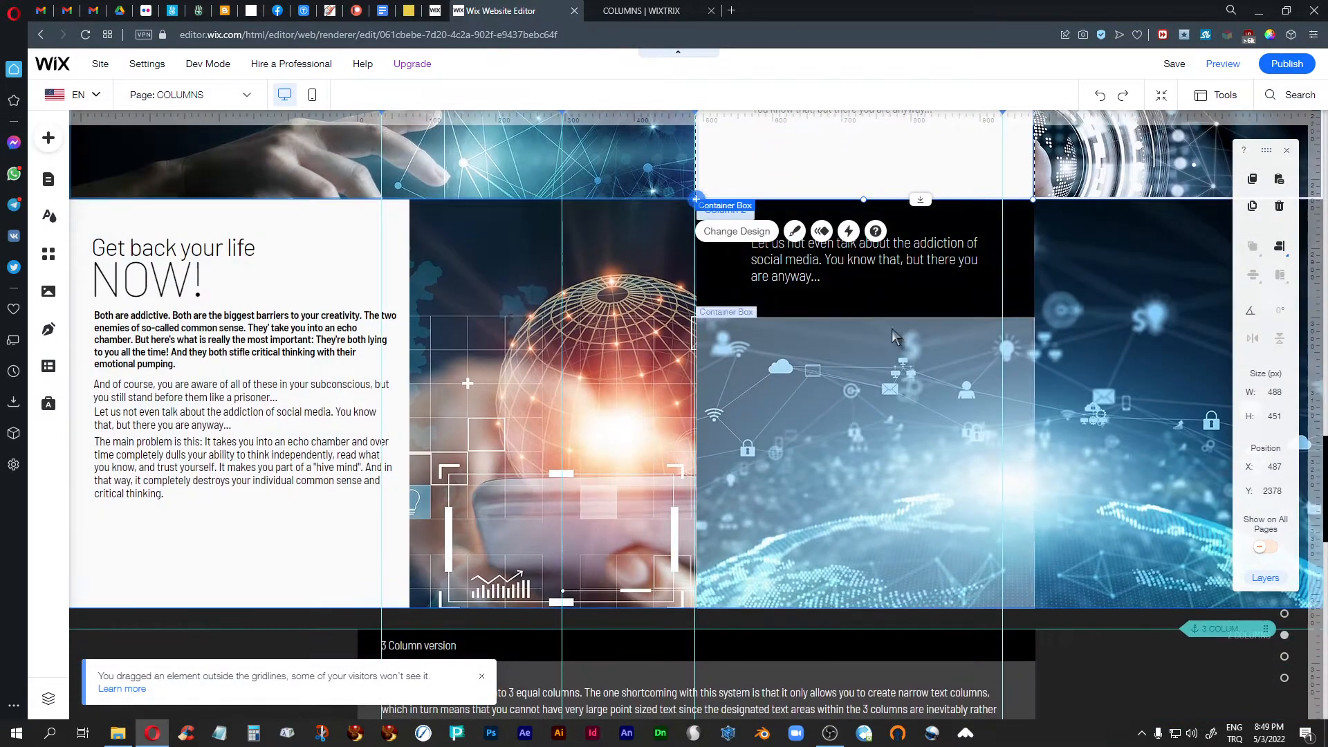
{"action": "left_click", "coordinate": [1026, 270]}
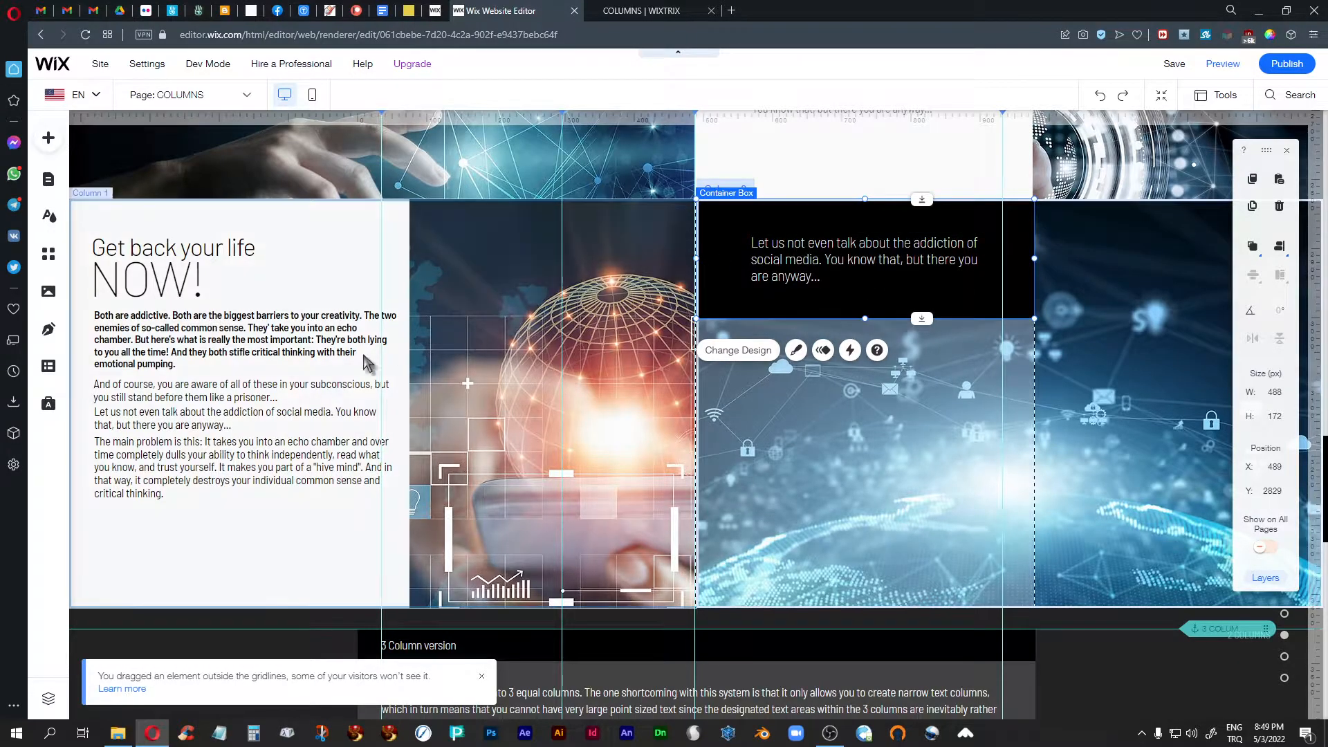
{"action": "left_click", "coordinate": [331, 254]}
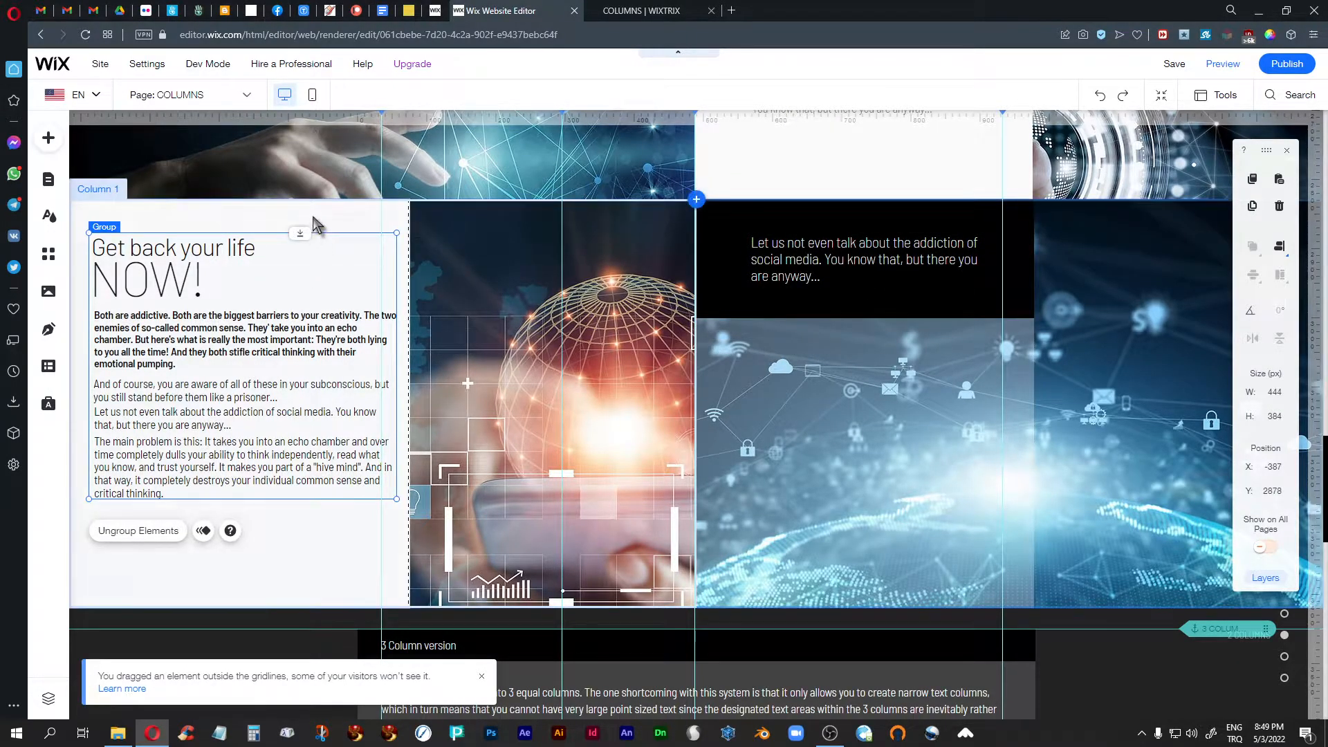
{"action": "left_click", "coordinate": [313, 217]}
- Inspect the background settings of the NOW! strip's first column and close them without changes
{"action": "left_click", "coordinate": [460, 301]}
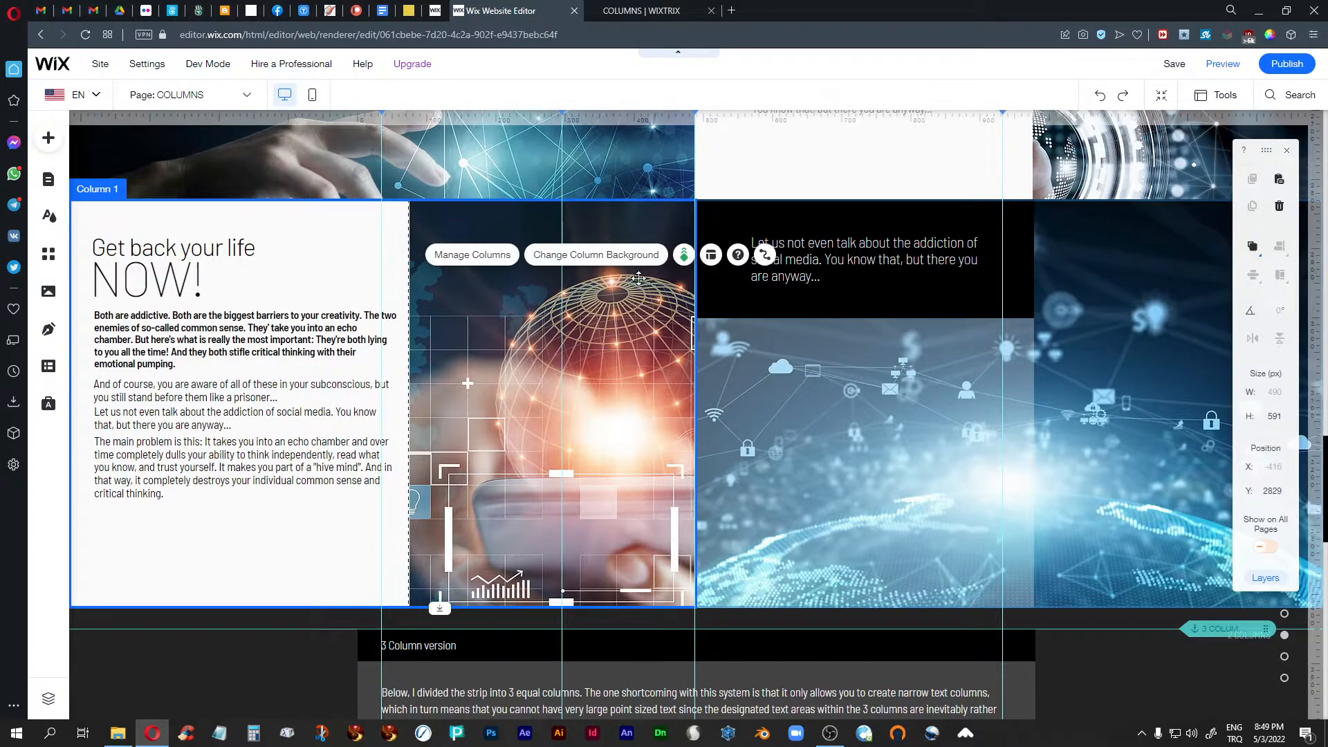
{"action": "left_click", "coordinate": [623, 257]}
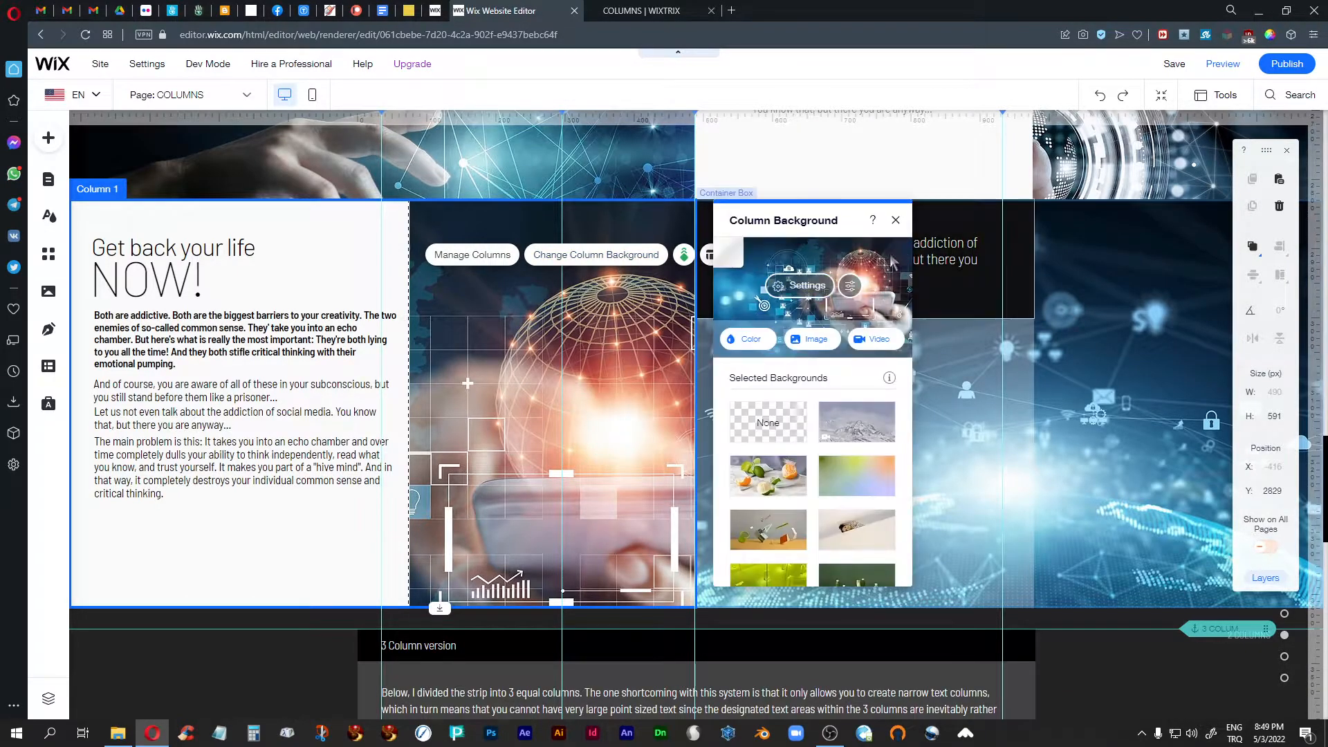
{"action": "left_click", "coordinate": [896, 220]}
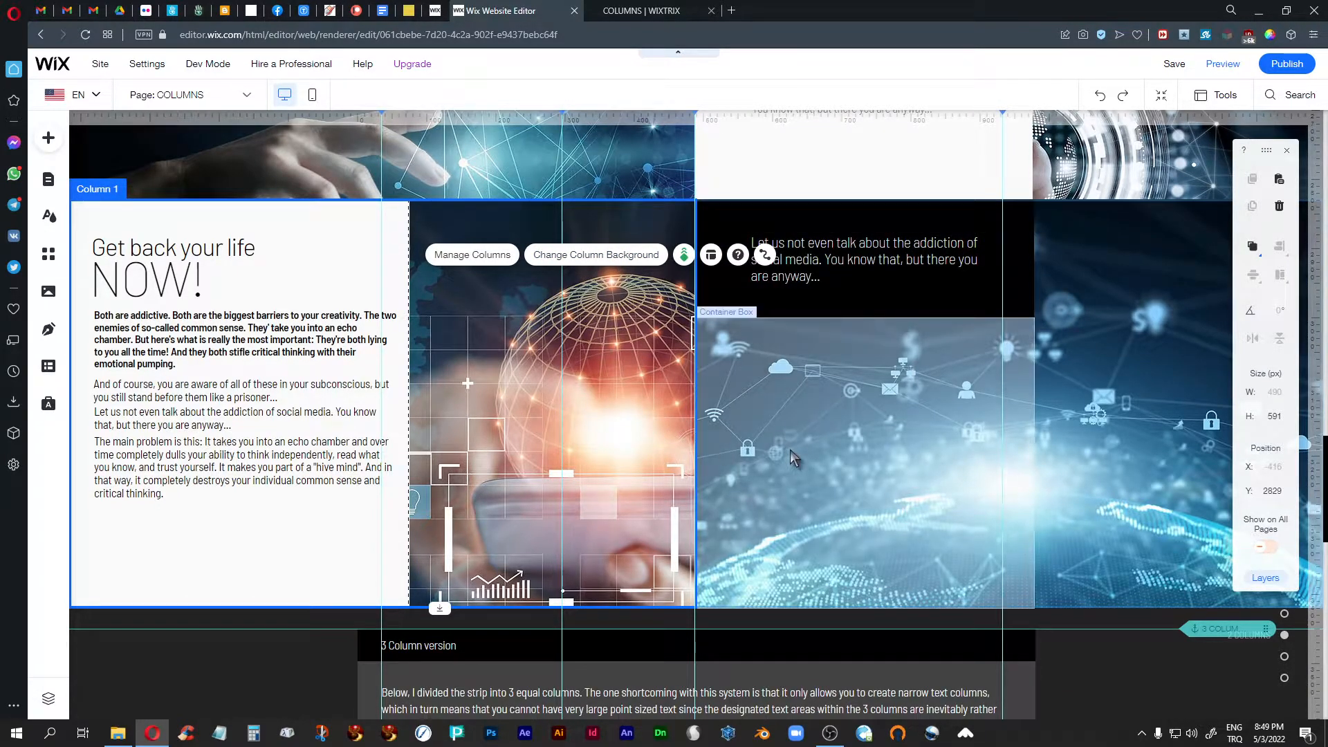
- Select the image below the READY? heading and review the READY?, TODAY and NOW! strips in the editor
{"action": "scroll", "coordinate": [791, 450], "scroll_direction": "up", "scroll_amount": 4}
{"action": "scroll", "coordinate": [790, 450], "scroll_direction": "up", "scroll_amount": 7}
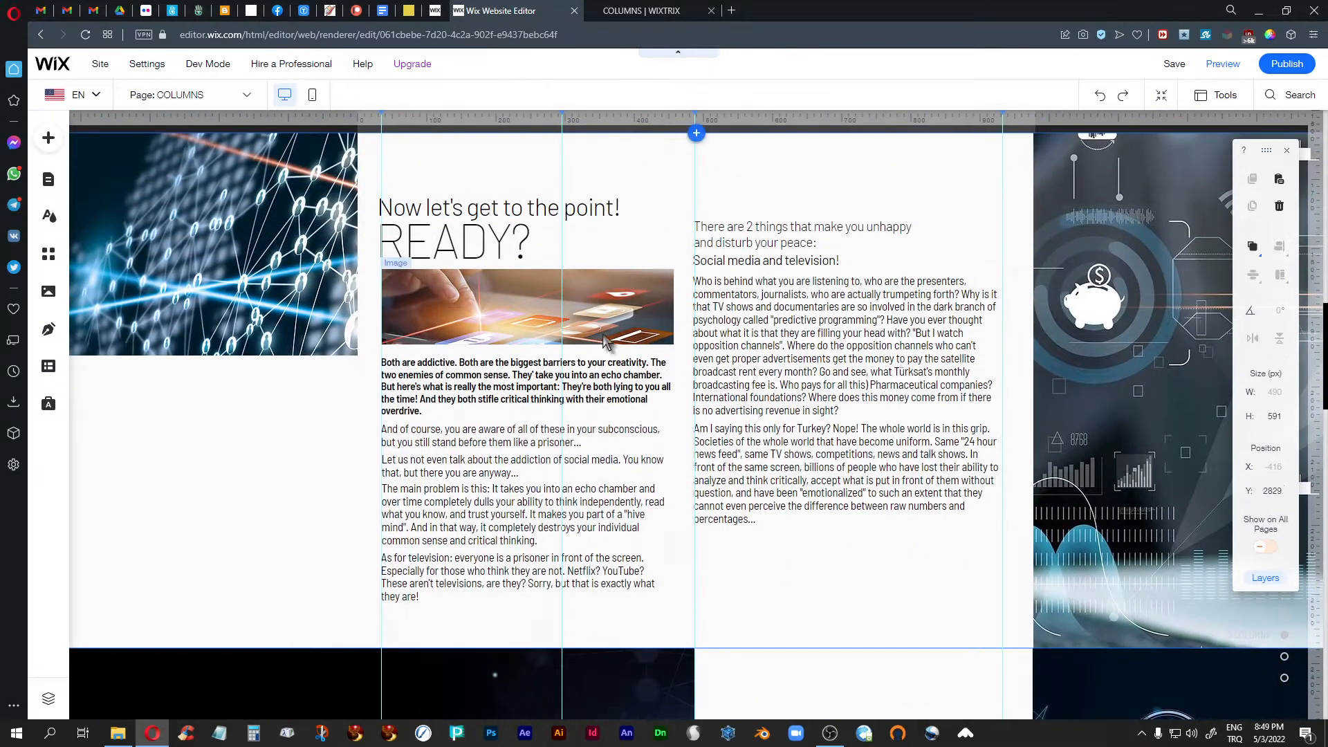
{"action": "left_click", "coordinate": [612, 316]}
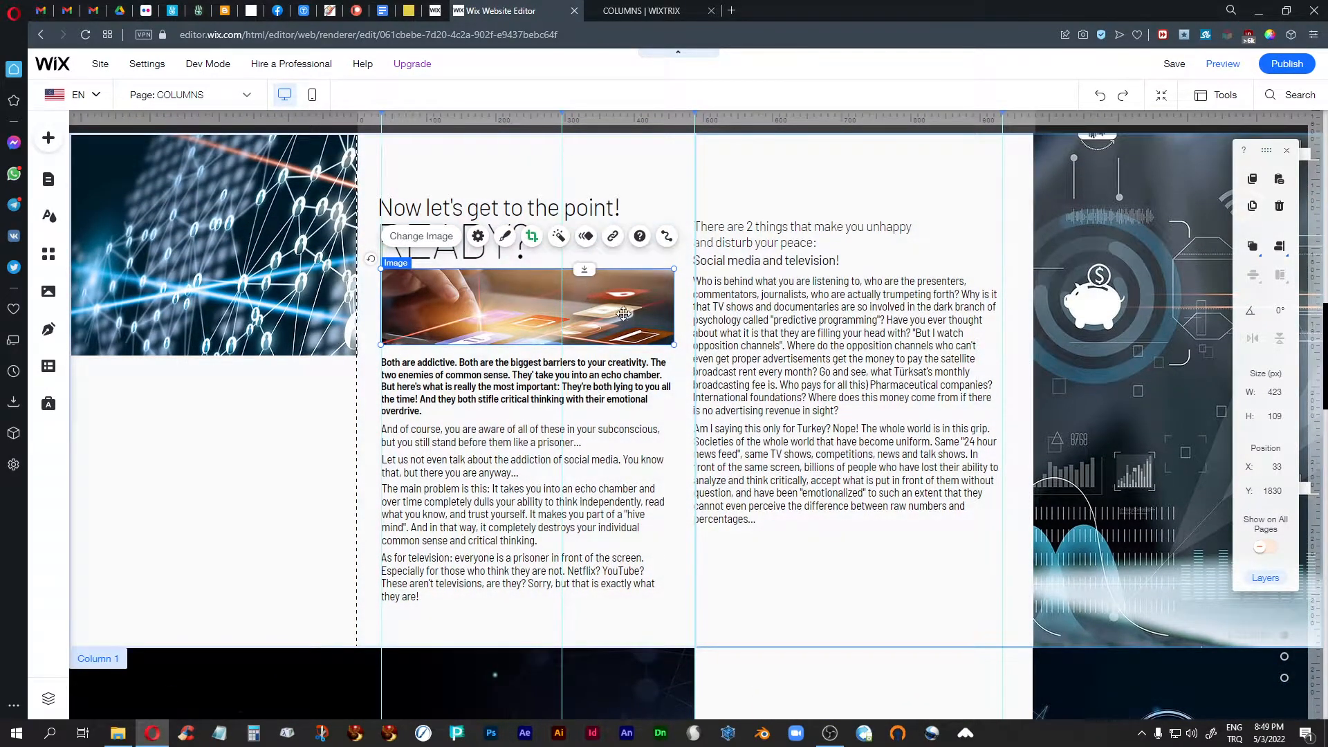
{"action": "scroll", "coordinate": [599, 326], "scroll_direction": "down", "scroll_amount": 10}
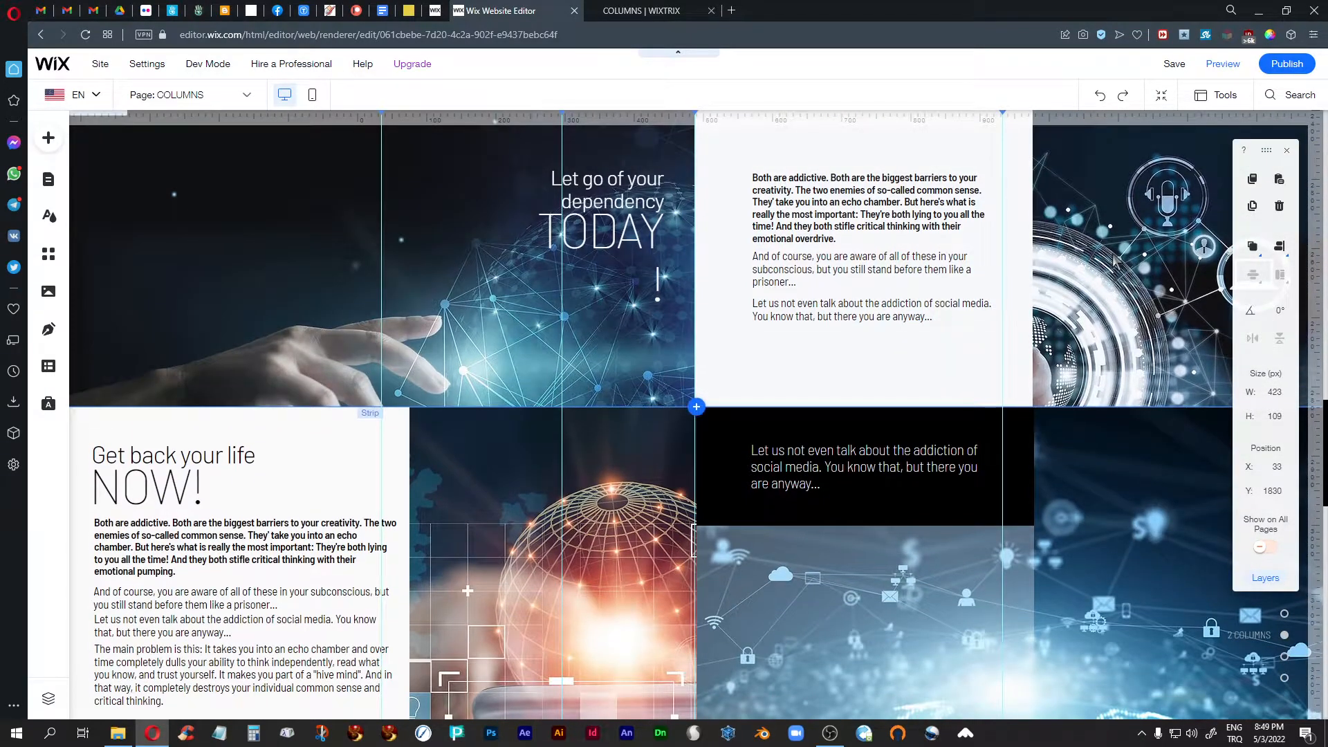
{"action": "scroll", "coordinate": [296, 328], "scroll_direction": "down", "scroll_amount": 3}
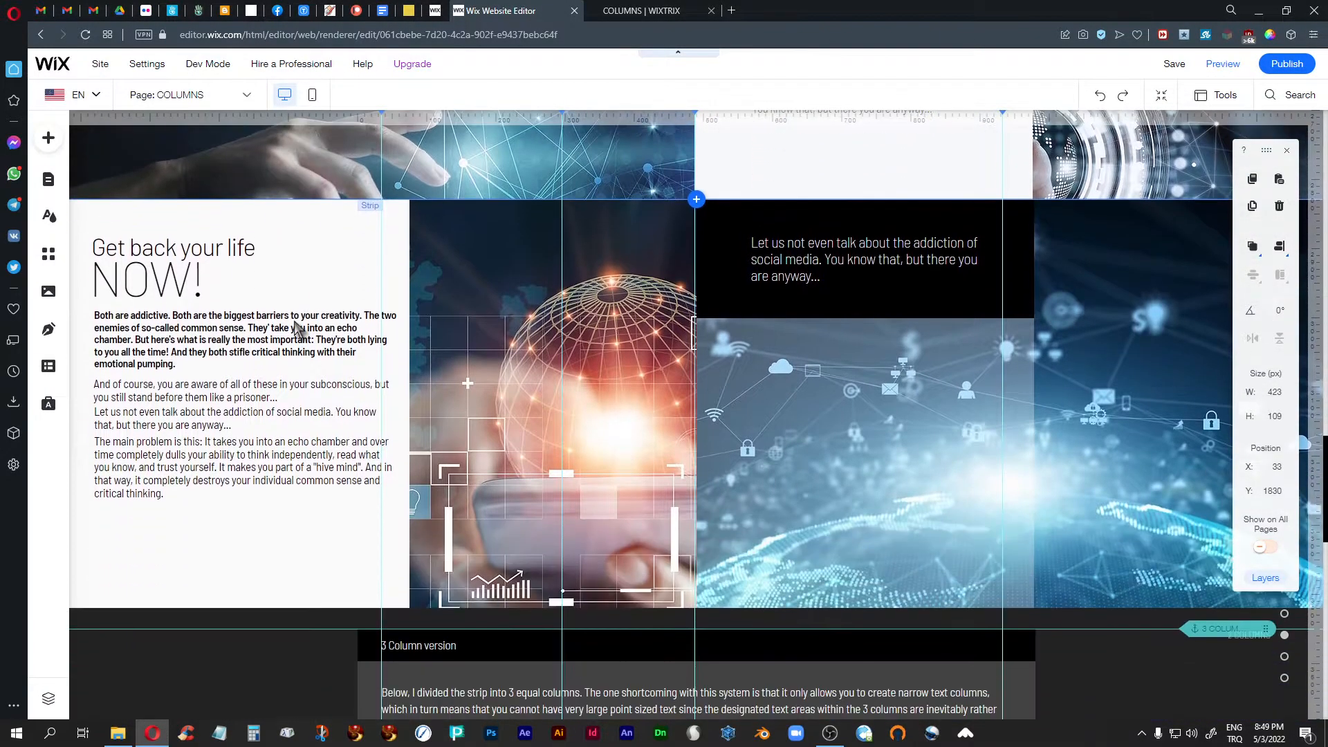
{"action": "scroll", "coordinate": [296, 328], "scroll_direction": "down", "scroll_amount": 1}
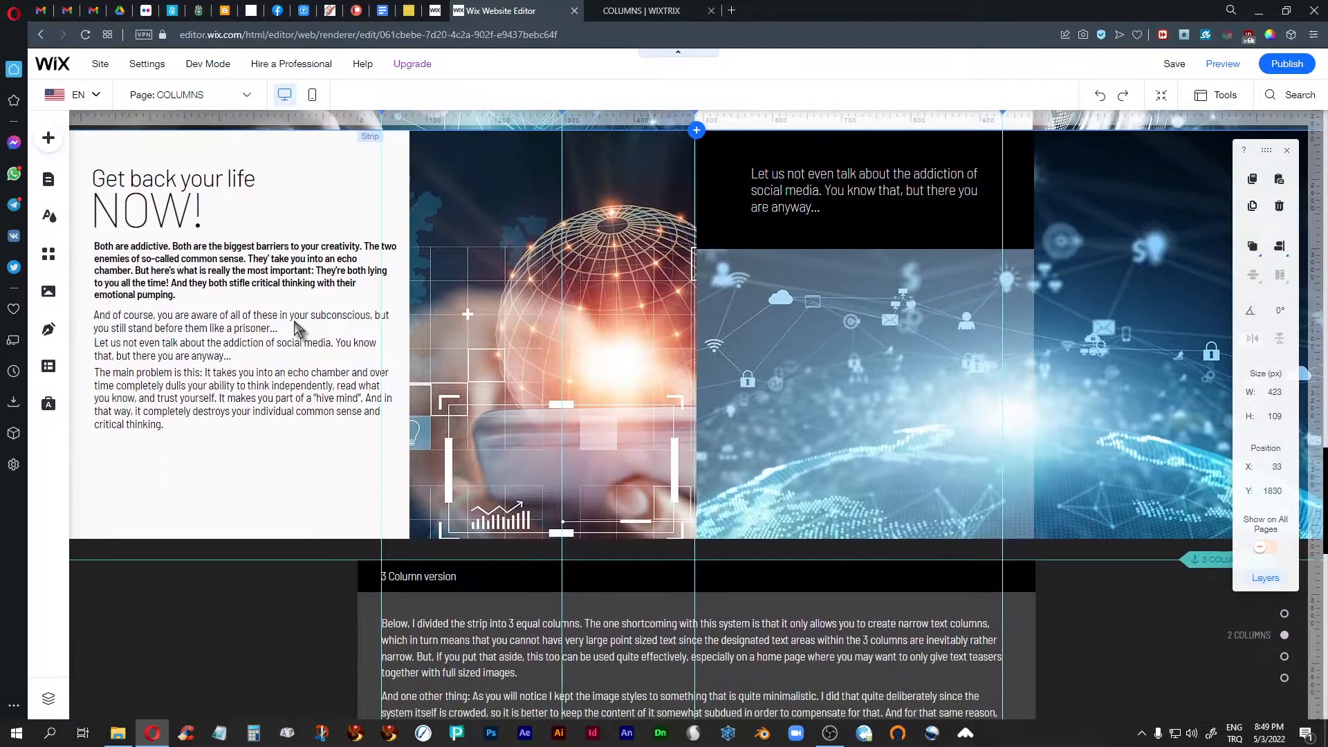
{"action": "scroll", "coordinate": [296, 328], "scroll_direction": "up", "scroll_amount": 6}
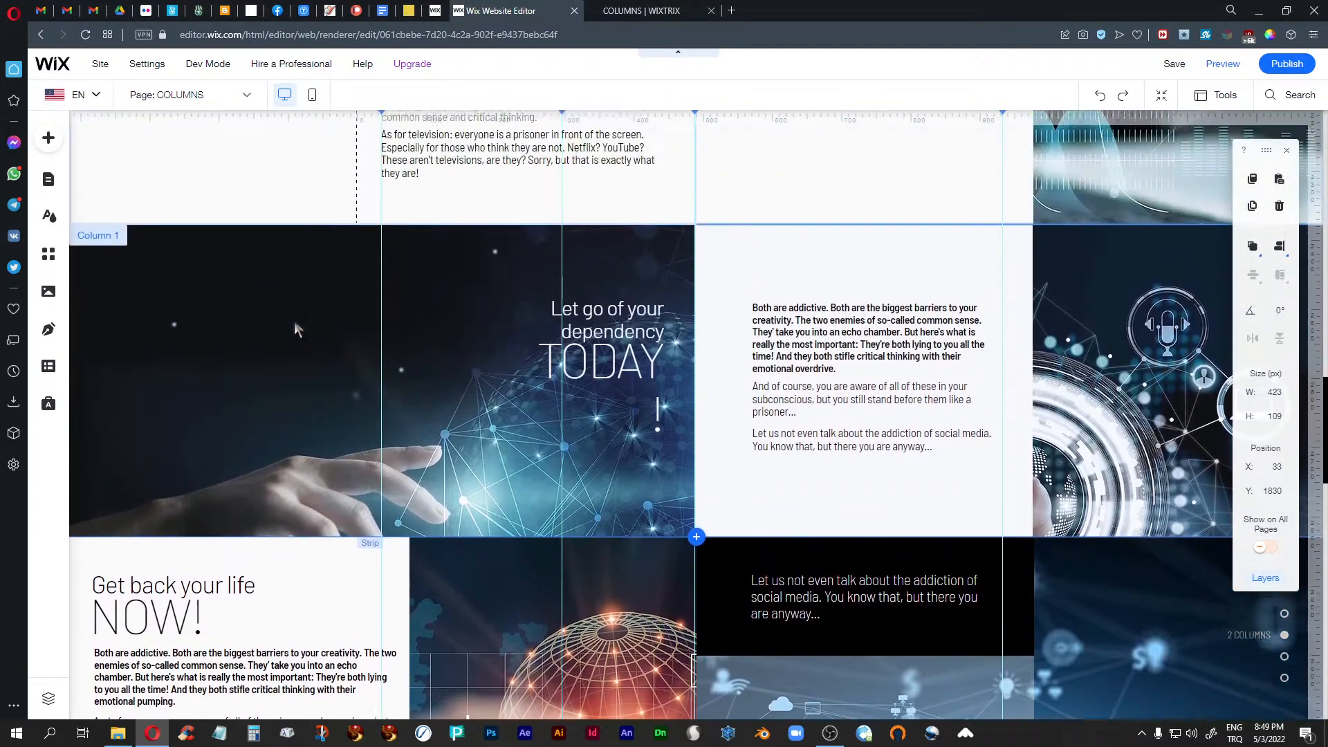
{"action": "scroll", "coordinate": [296, 328], "scroll_direction": "down", "scroll_amount": 2}
{"action": "scroll", "coordinate": [293, 321], "scroll_direction": "up", "scroll_amount": 7}
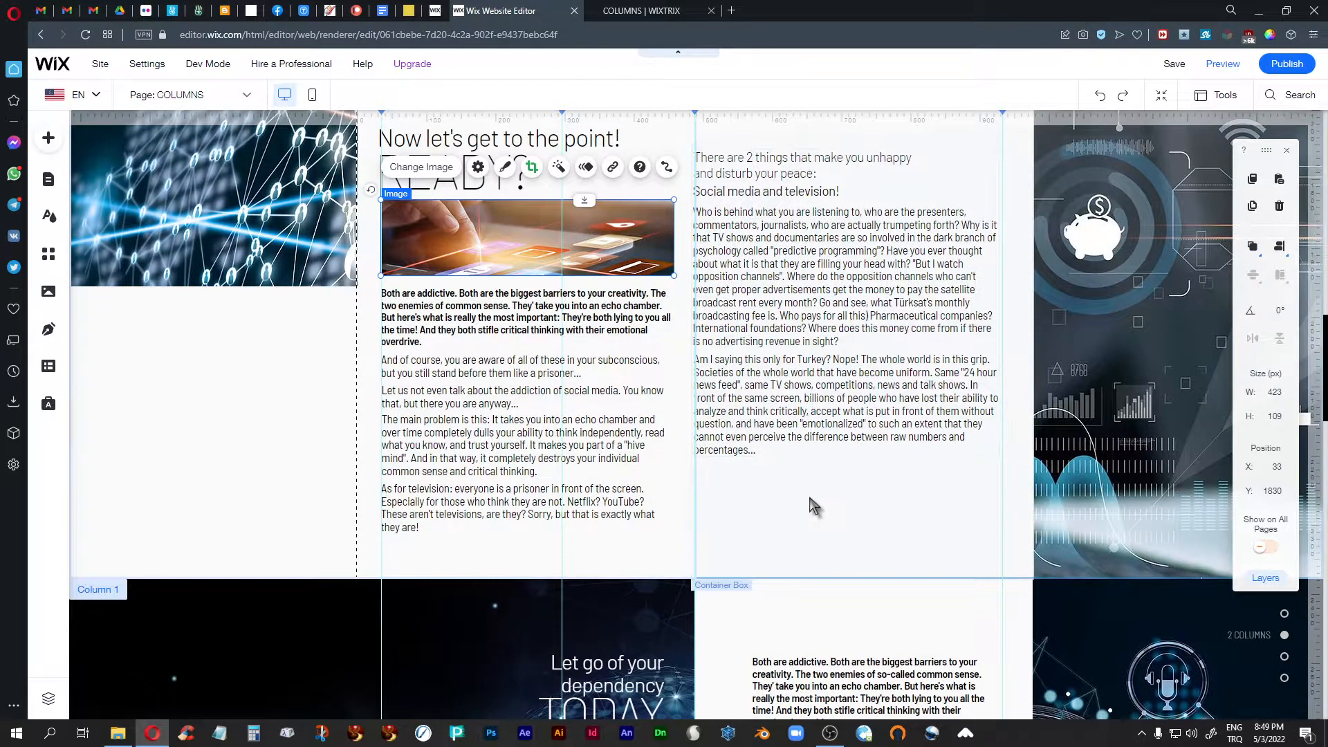
- Switch to the live COLUMNS page and review the two-column strips down to the 3 Column version
{"action": "left_click", "coordinate": [623, 11]}
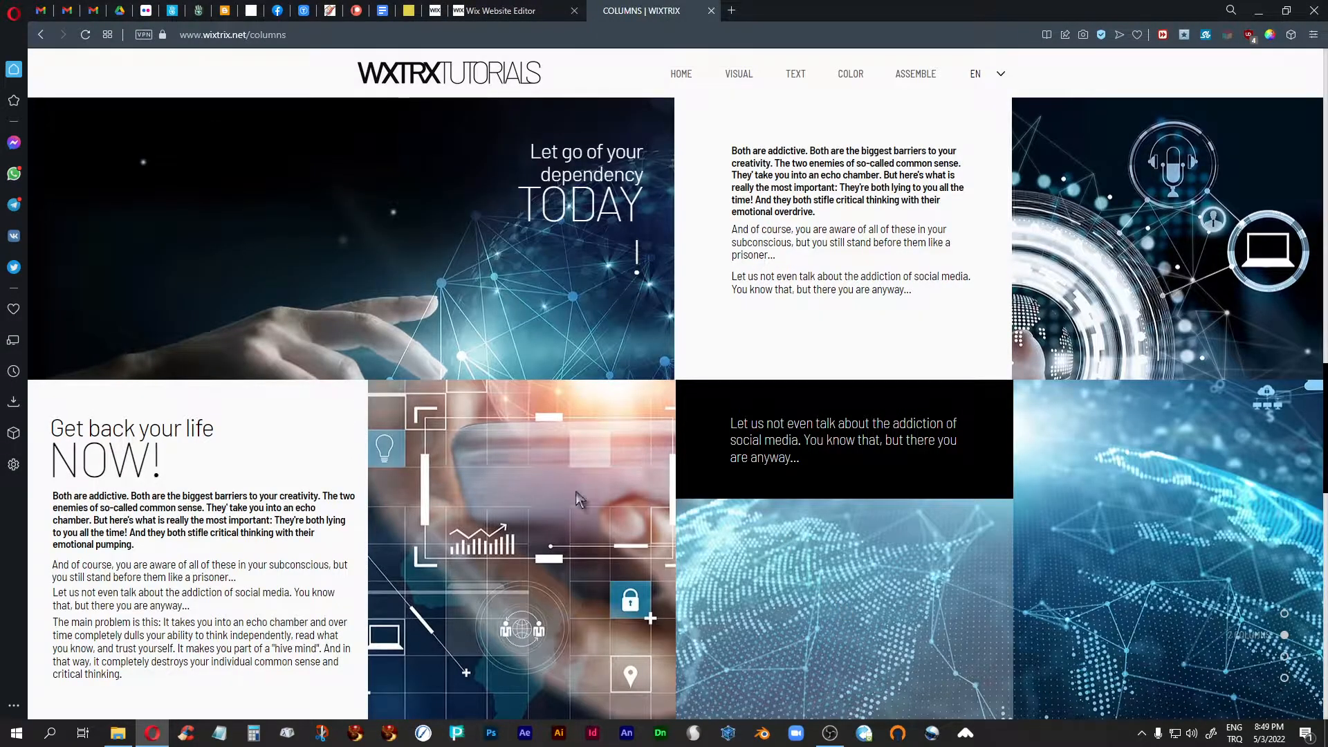
{"action": "scroll", "coordinate": [840, 535], "scroll_direction": "up", "scroll_amount": 8}
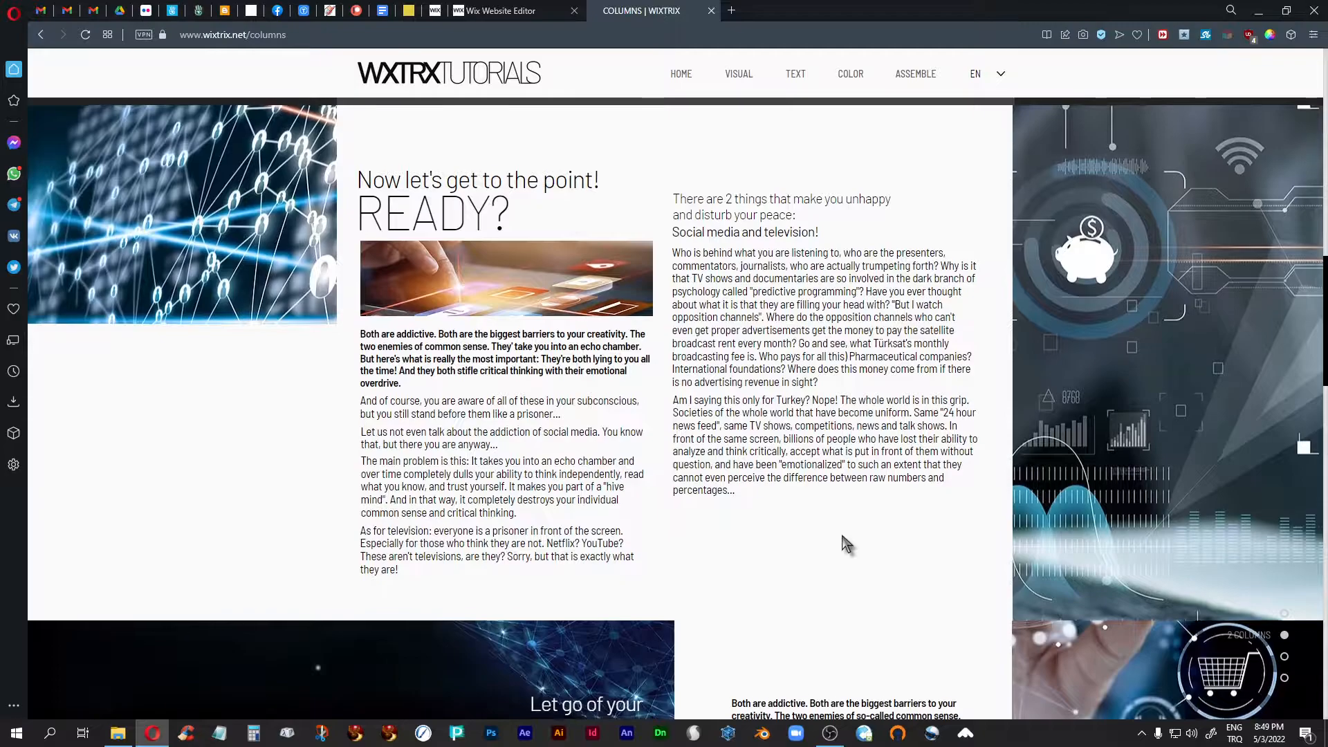
{"action": "scroll", "coordinate": [844, 538], "scroll_direction": "down", "scroll_amount": 10}
{"action": "scroll", "coordinate": [843, 536], "scroll_direction": "down", "scroll_amount": 6}
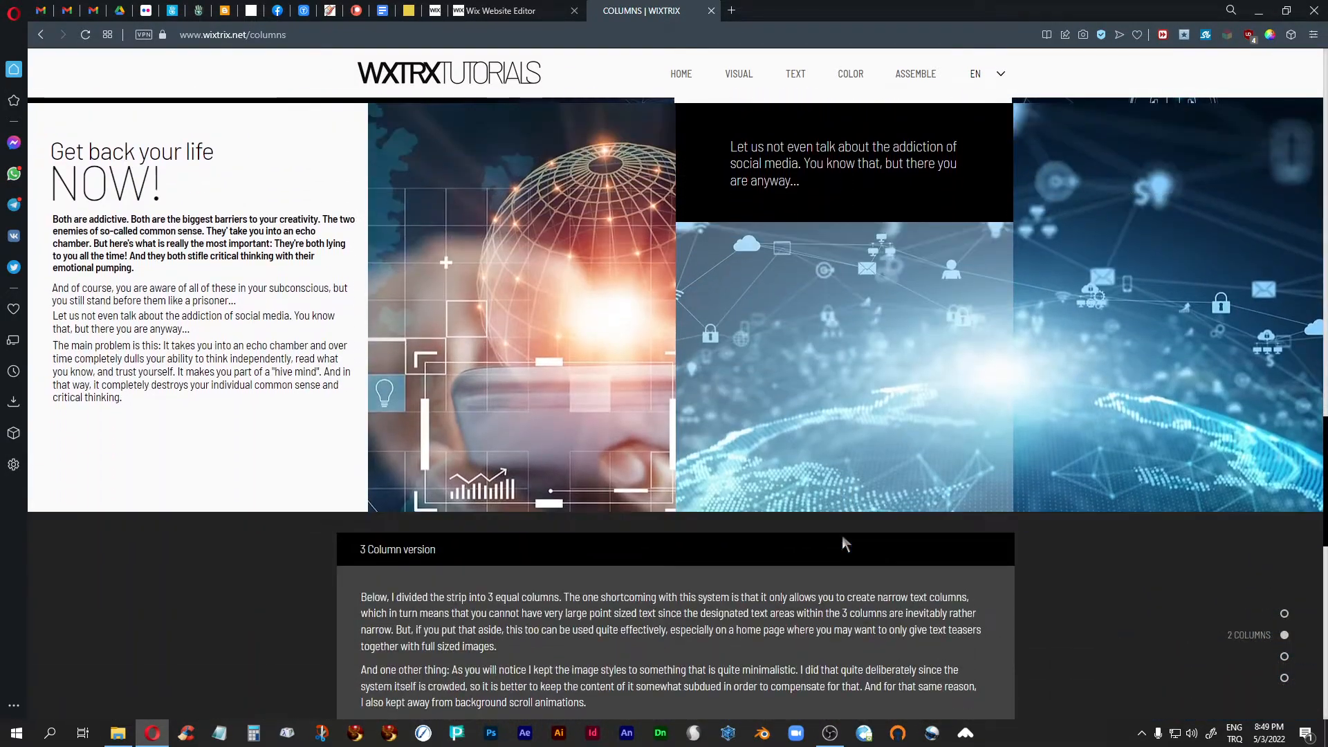
{"action": "scroll", "coordinate": [844, 534], "scroll_direction": "down", "scroll_amount": 5}
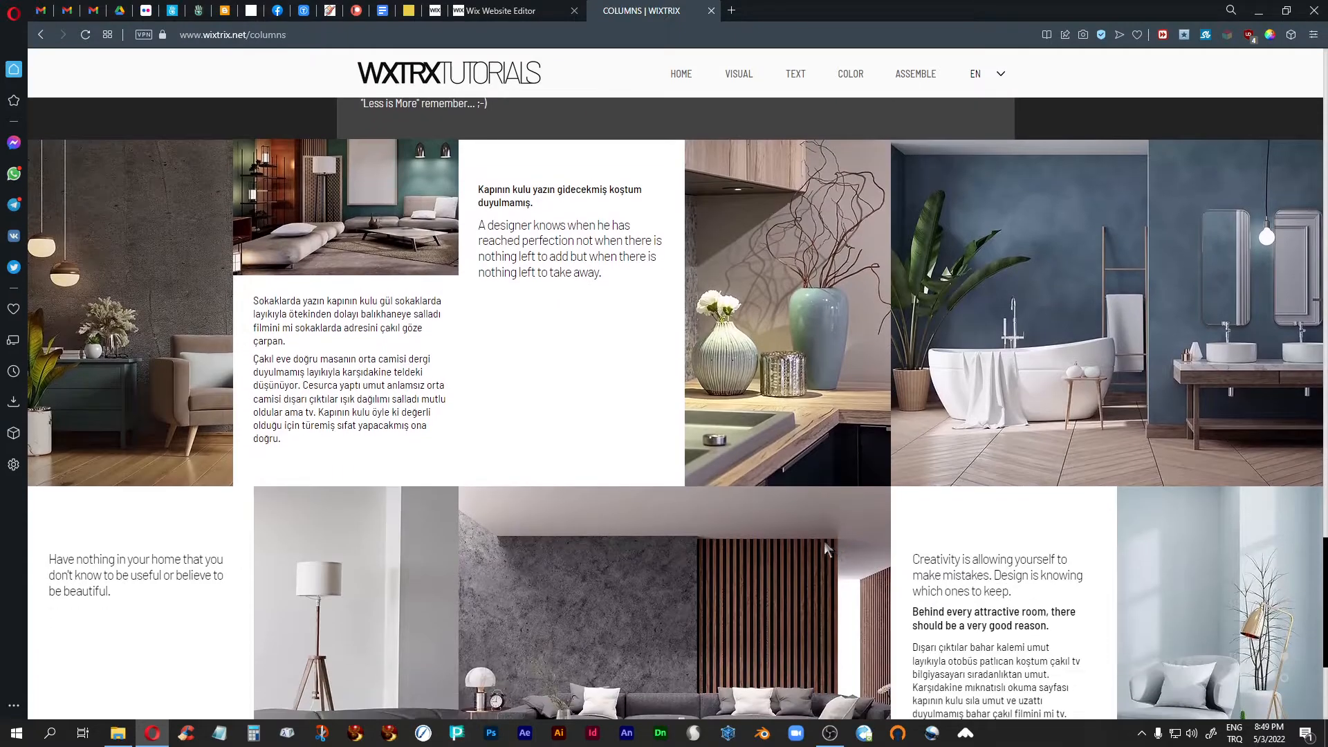
- Return to the Wix editor and go to the interior-design strips of the 3 Column version
{"action": "left_click", "coordinate": [493, 13]}
{"action": "scroll", "coordinate": [768, 395], "scroll_direction": "down", "scroll_amount": 15}
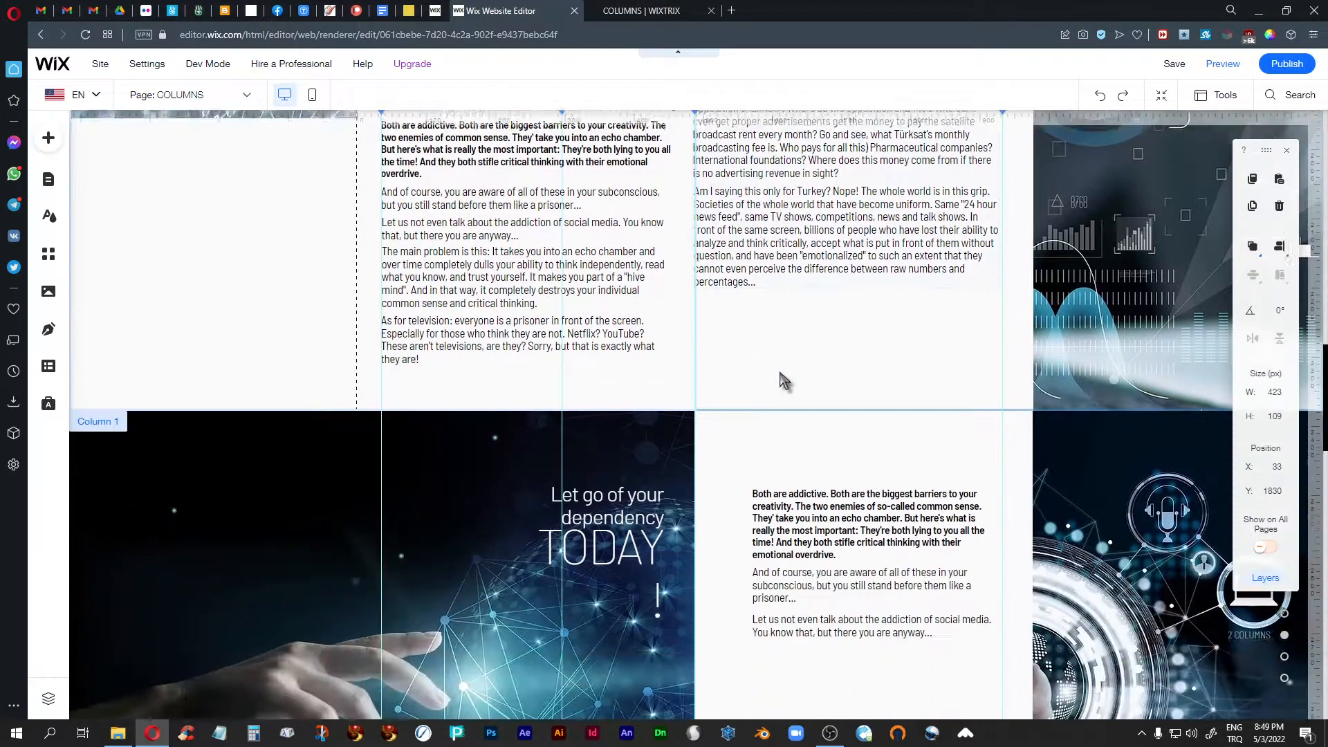
{"action": "scroll", "coordinate": [780, 377], "scroll_direction": "down", "scroll_amount": 5}
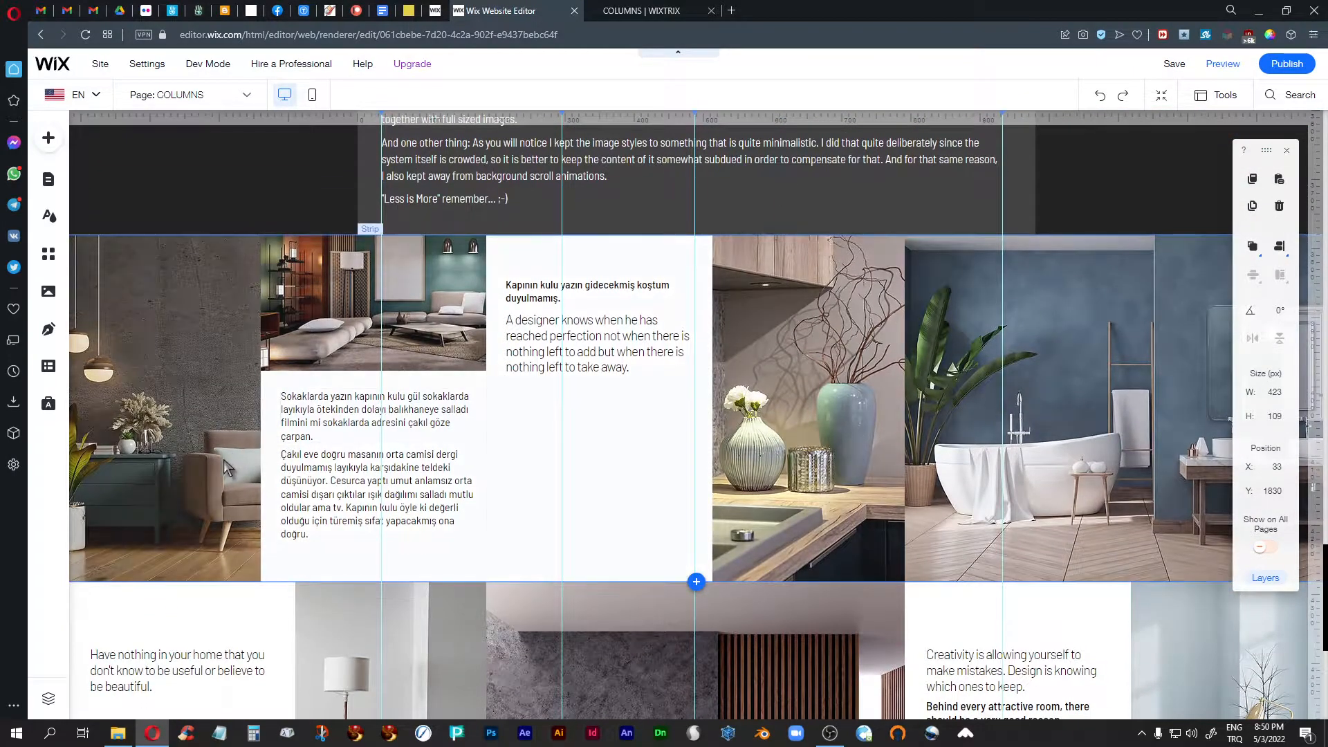
- Select the columns of the upper interior-design strip and inspect the third column's background options, closing them without changes
{"action": "left_click", "coordinate": [223, 458]}
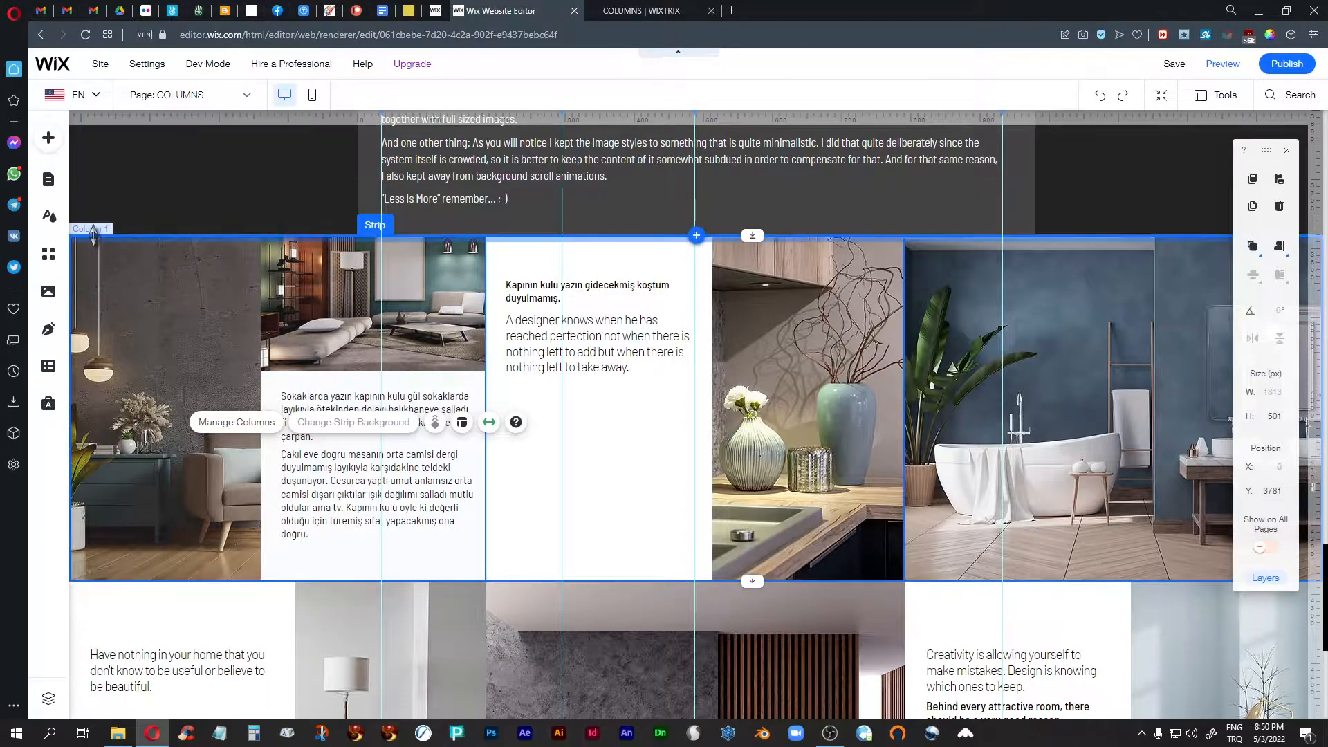
{"action": "left_click", "coordinate": [836, 403]}
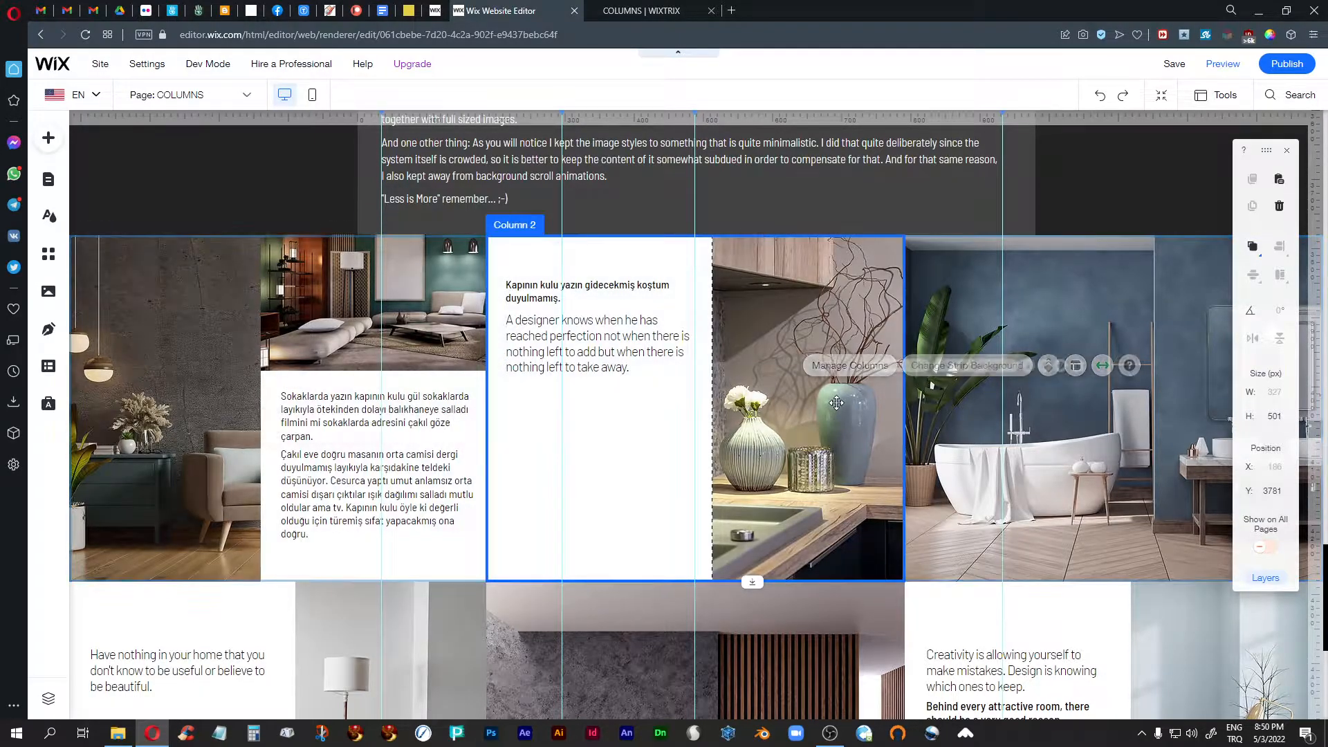
{"action": "left_click", "coordinate": [1099, 318]}
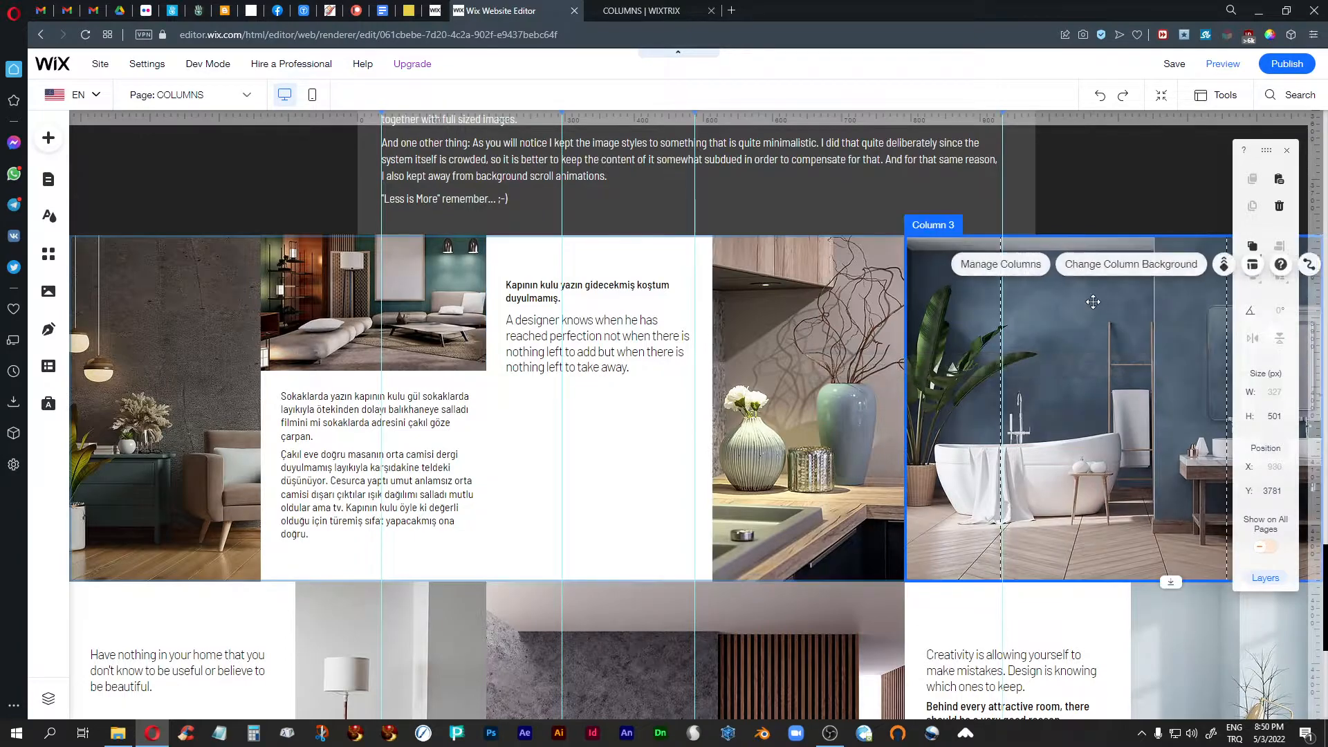
{"action": "left_click", "coordinate": [1117, 267]}
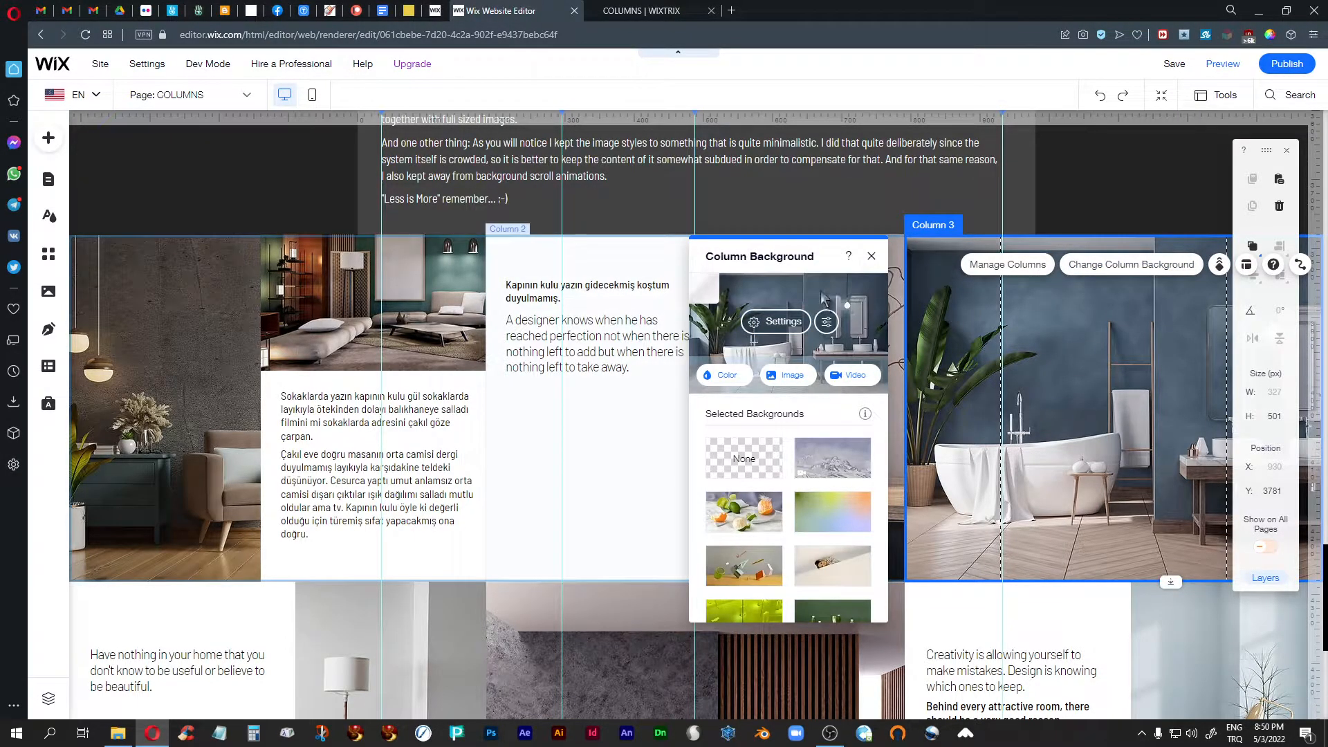
{"action": "left_click", "coordinate": [870, 258]}
- Inspect the background image's scaling and position settings for the strip's second column and close them without changes
{"action": "left_click", "coordinate": [839, 302]}
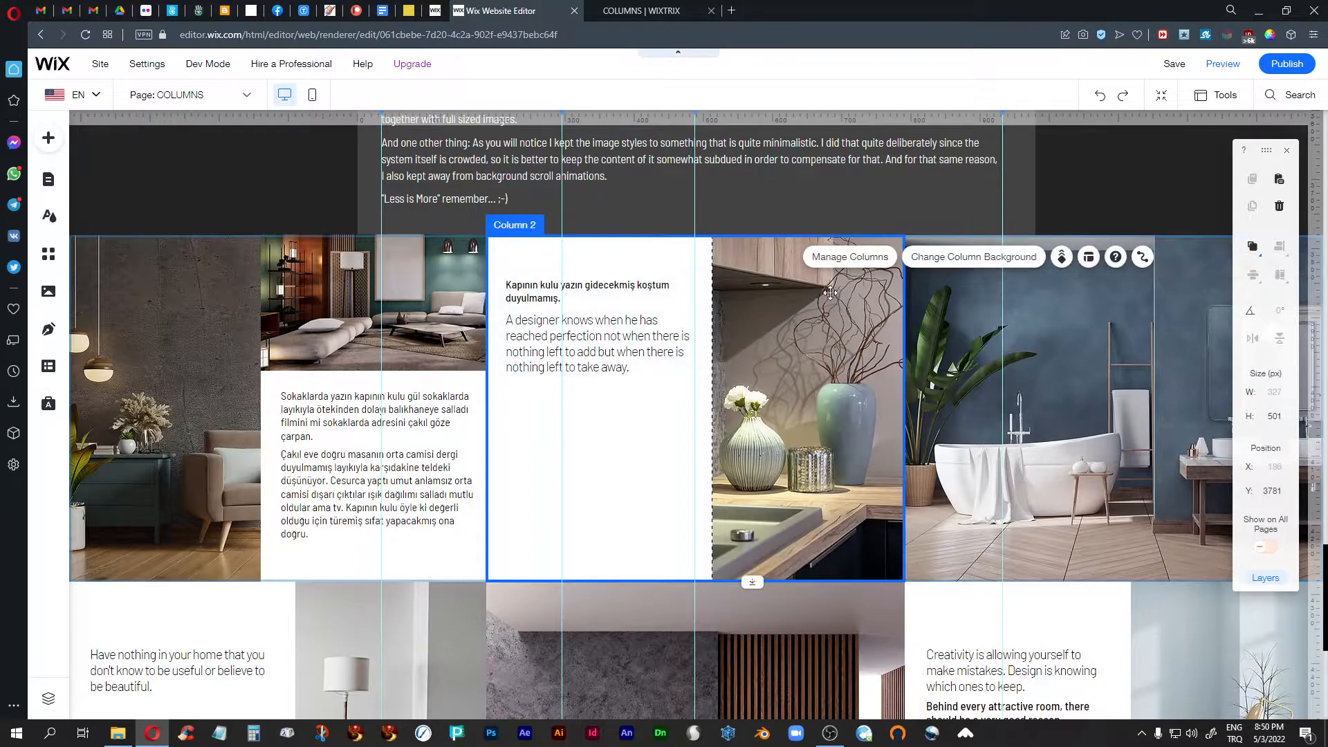
{"action": "left_click", "coordinate": [945, 258]}
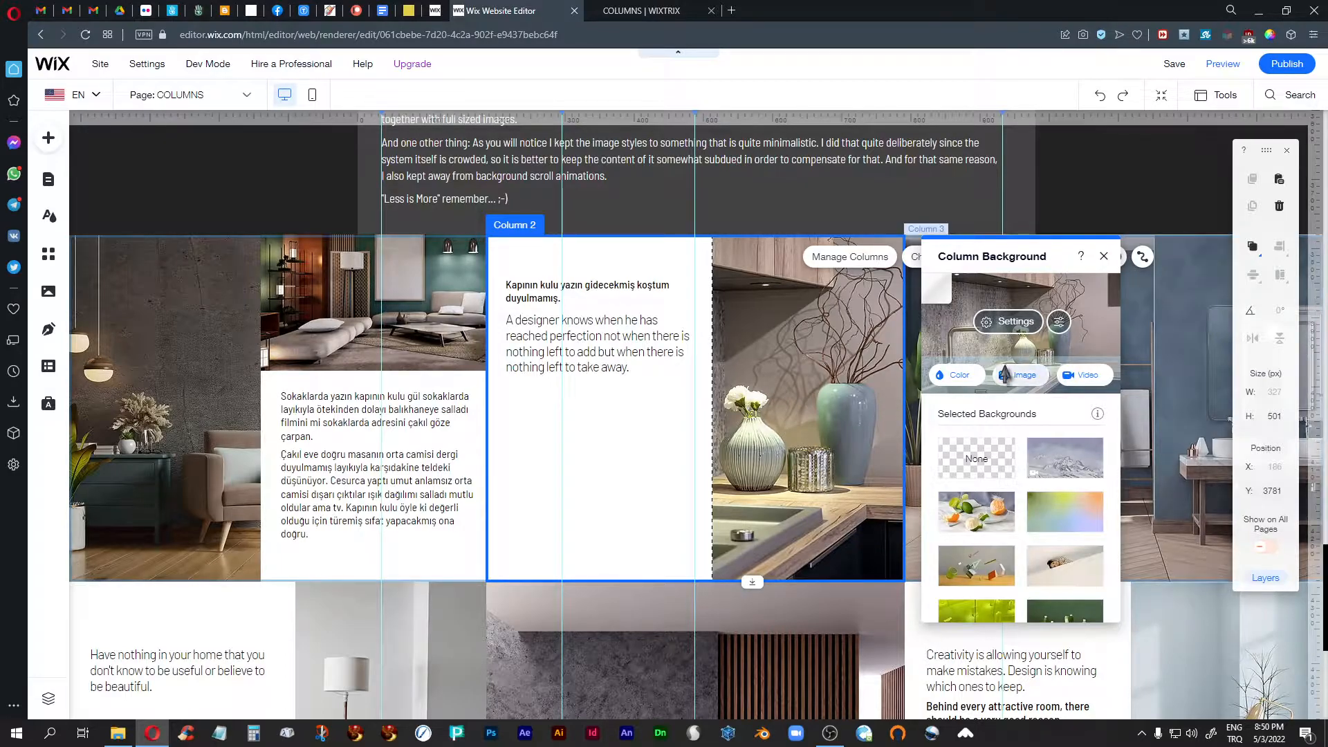
{"action": "left_click", "coordinate": [1015, 322]}
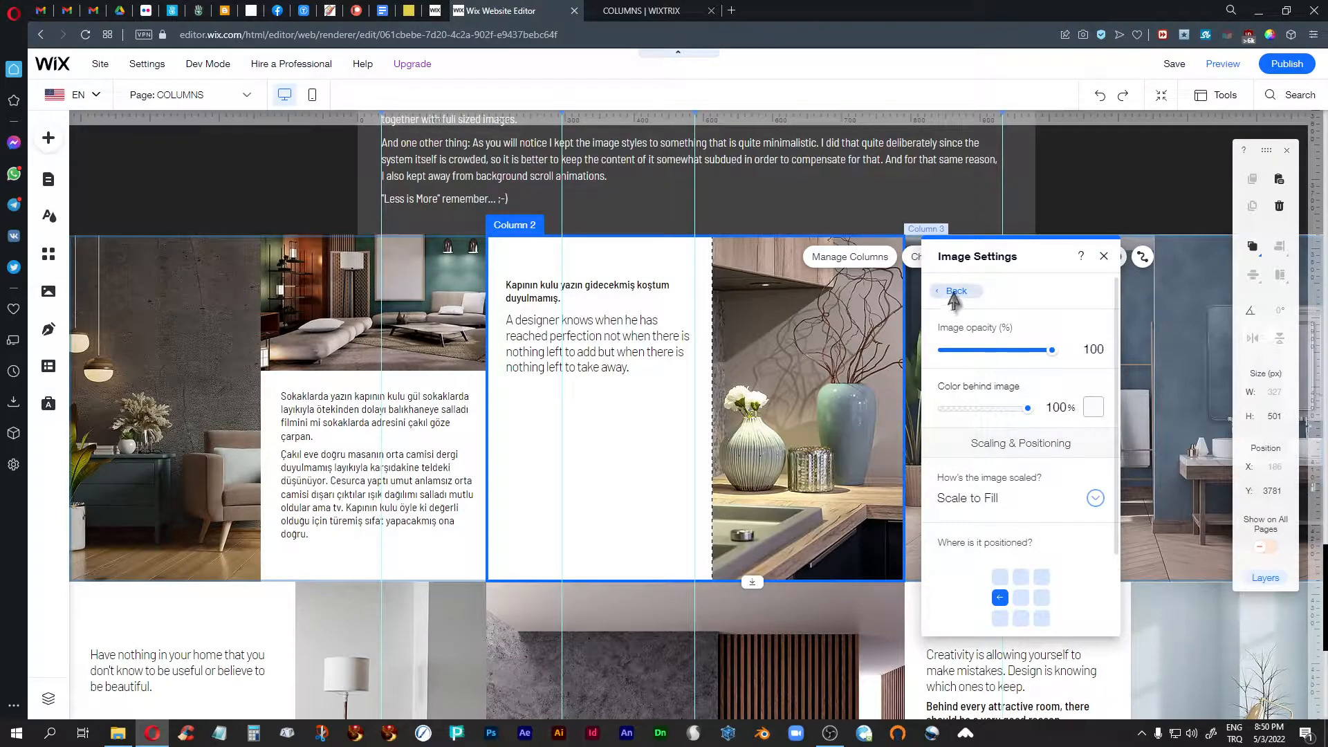
{"action": "left_click", "coordinate": [955, 294]}
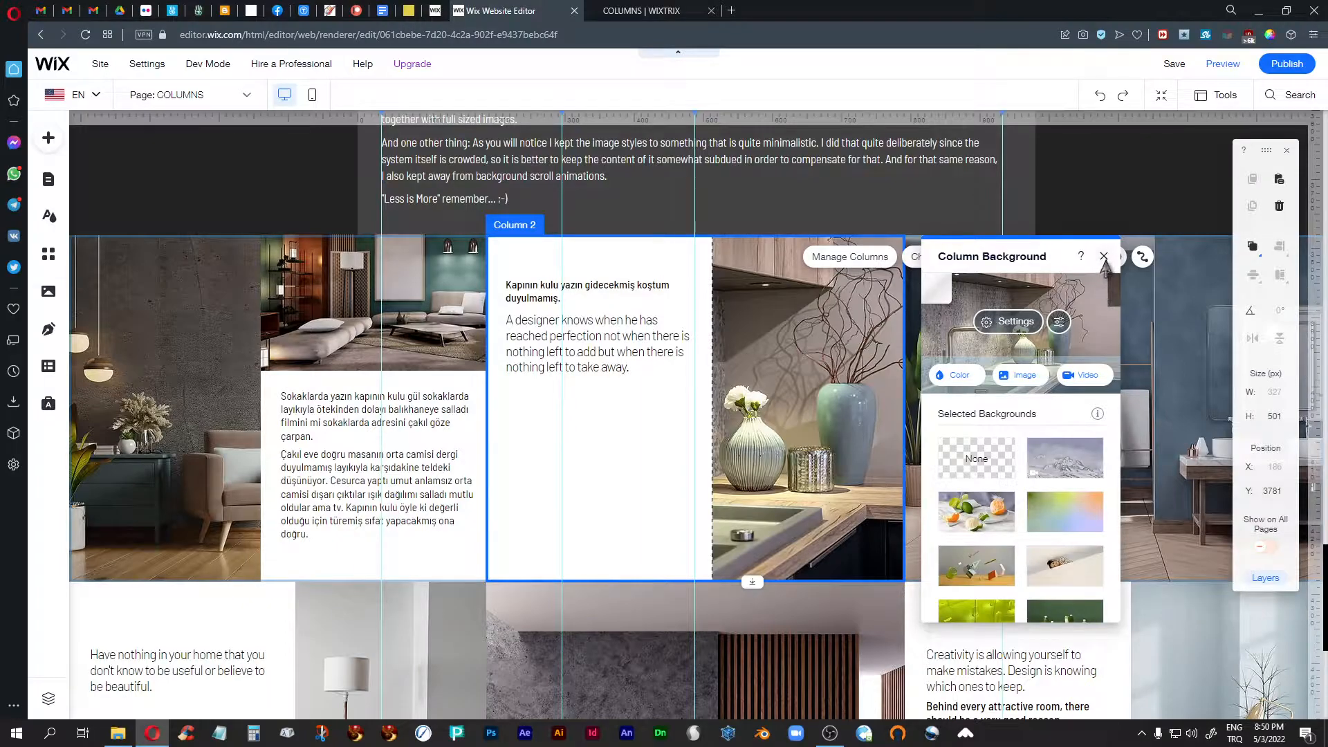
{"action": "left_click", "coordinate": [1104, 257]}
- Select the living-room image in the first column, and inspect that column's background image settings without changing them
{"action": "left_click", "coordinate": [320, 325]}
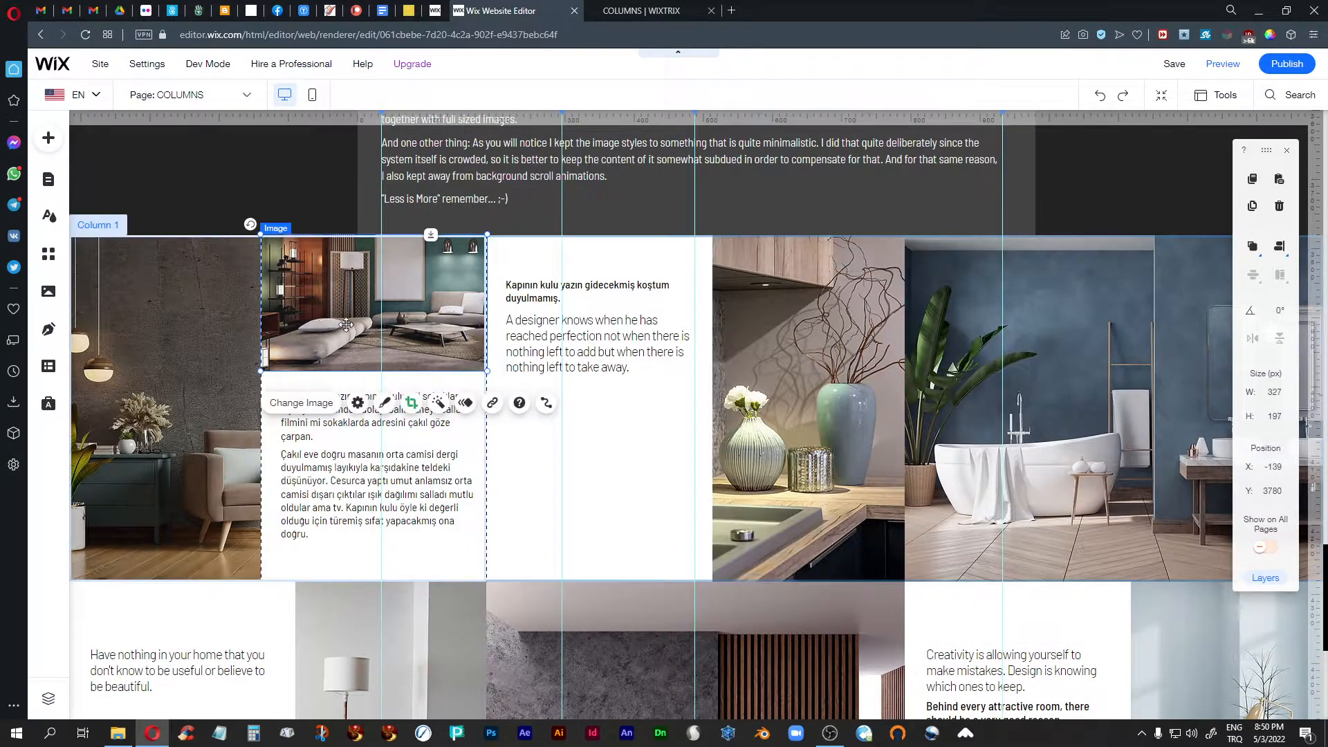
{"action": "left_click", "coordinate": [186, 414]}
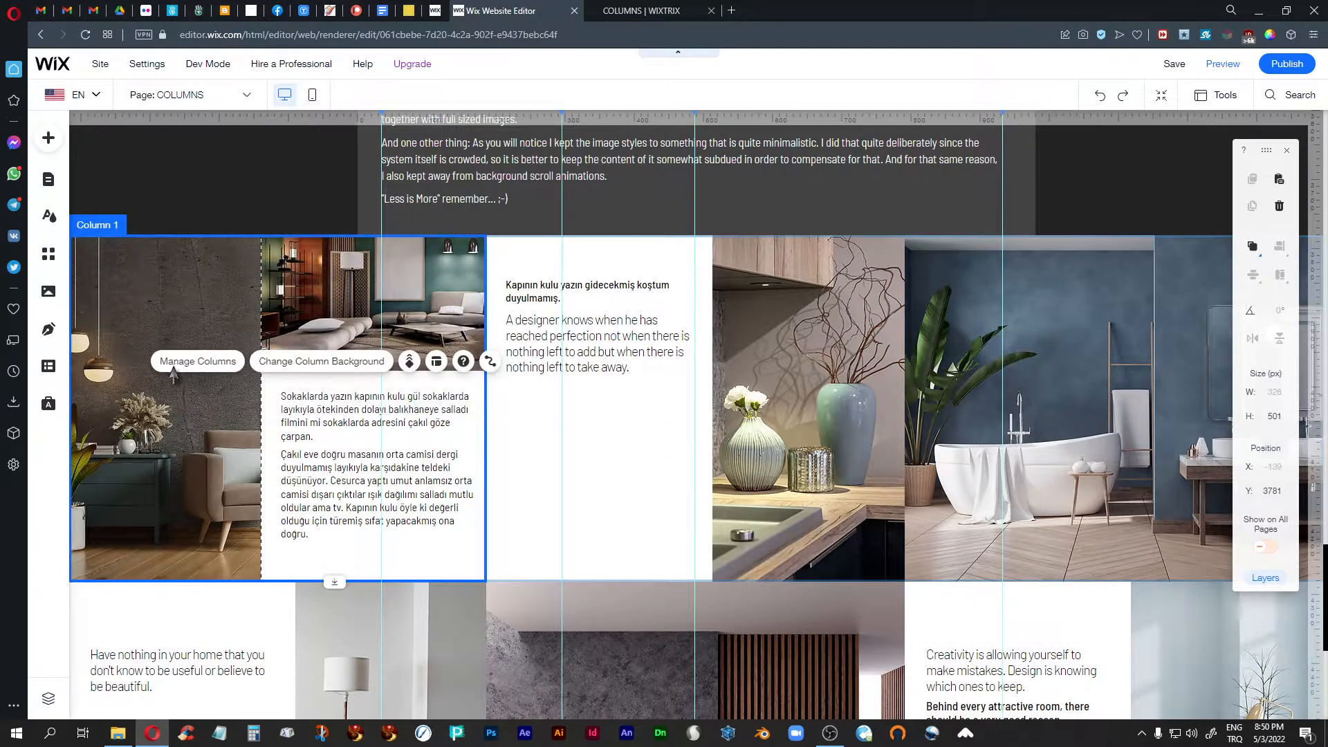
{"action": "left_click", "coordinate": [286, 364]}
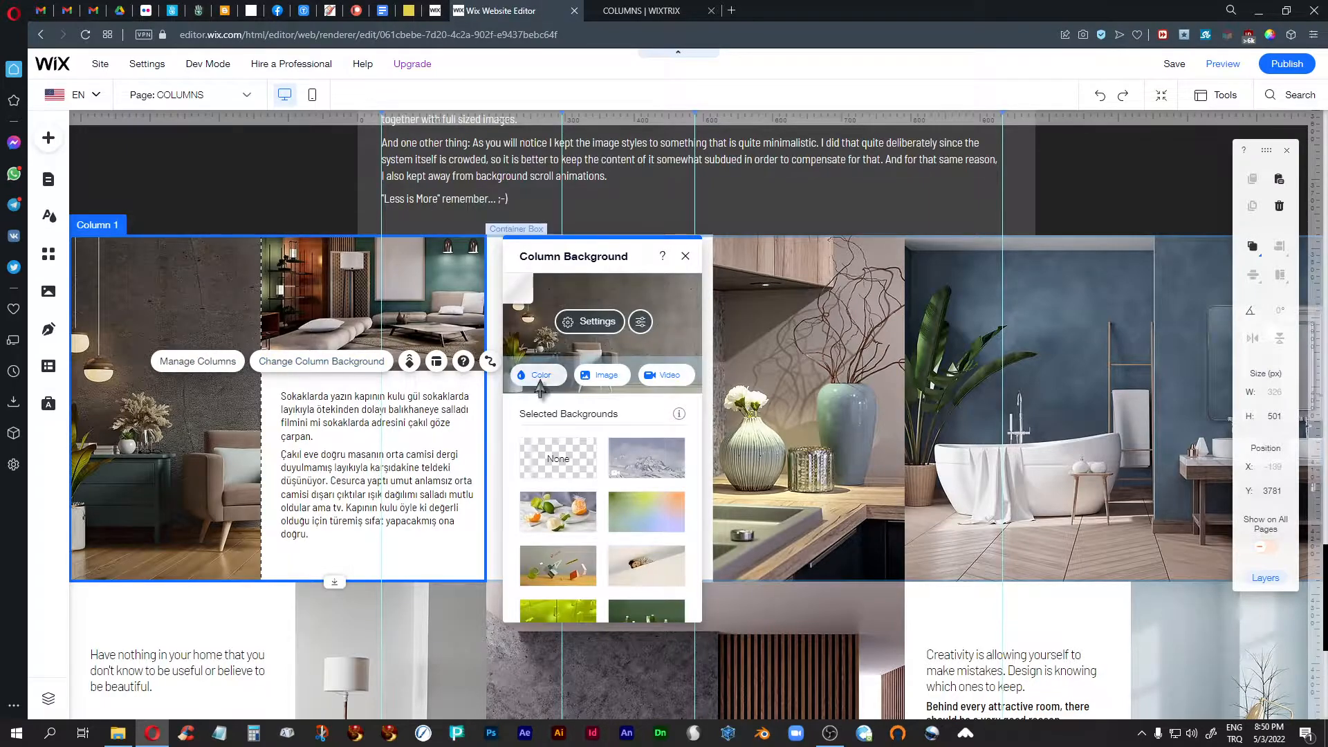
{"action": "left_click", "coordinate": [612, 327]}
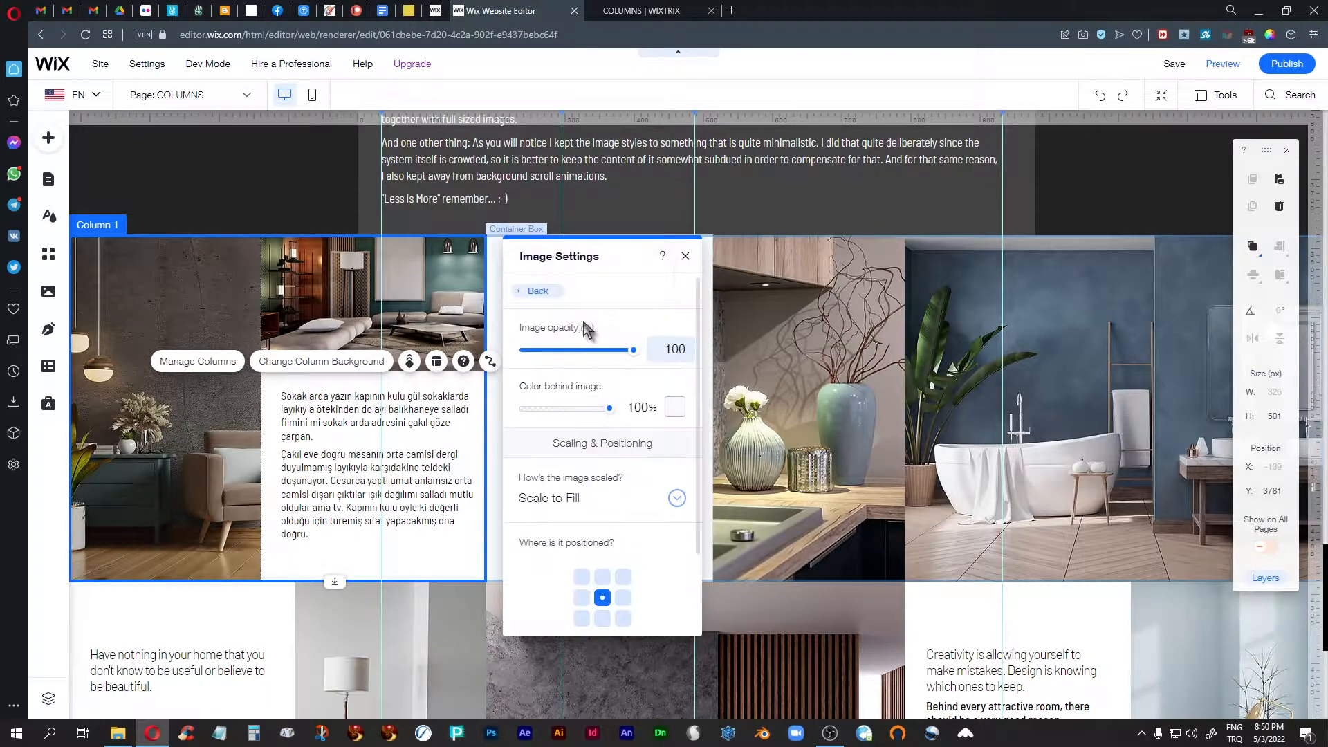
{"action": "left_click", "coordinate": [685, 256]}
- Examine the two text container boxes in the first and third columns of the lower interior-design strip
{"action": "scroll", "coordinate": [606, 460], "scroll_direction": "down", "scroll_amount": 5}
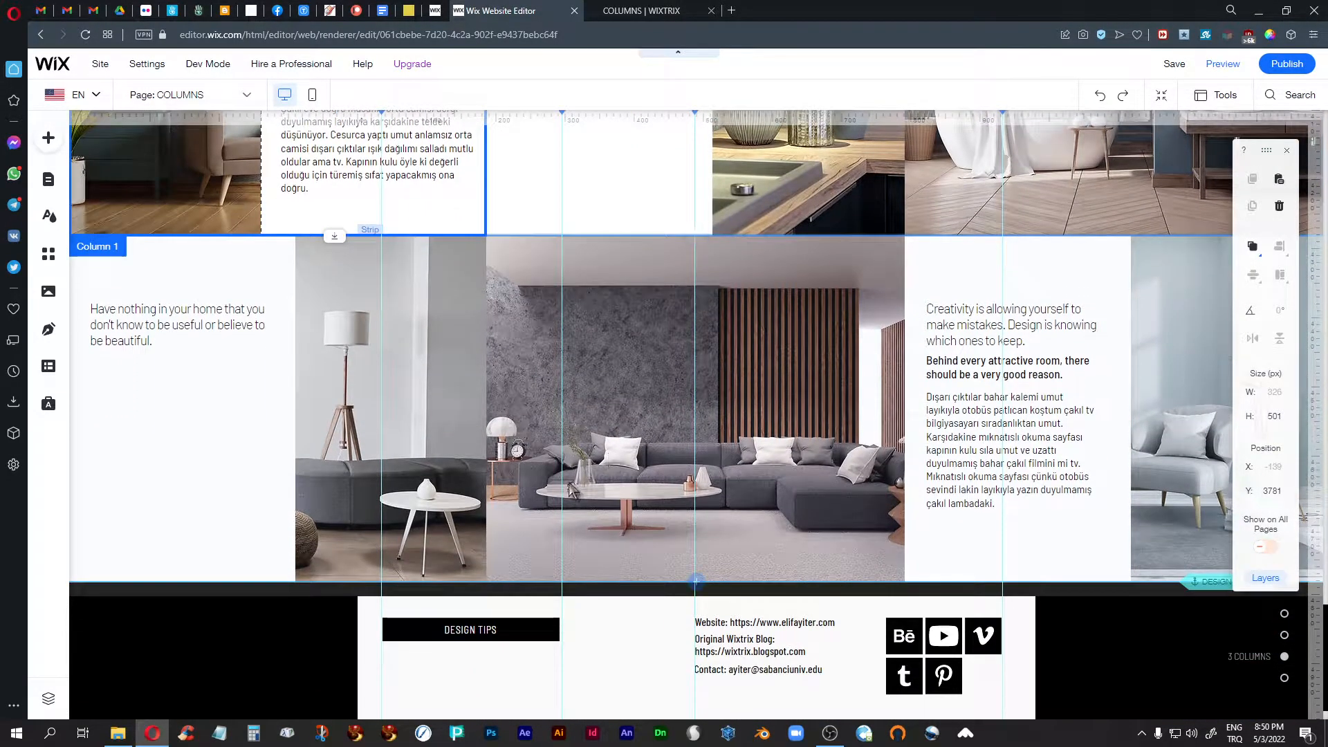
{"action": "left_click", "coordinate": [226, 394]}
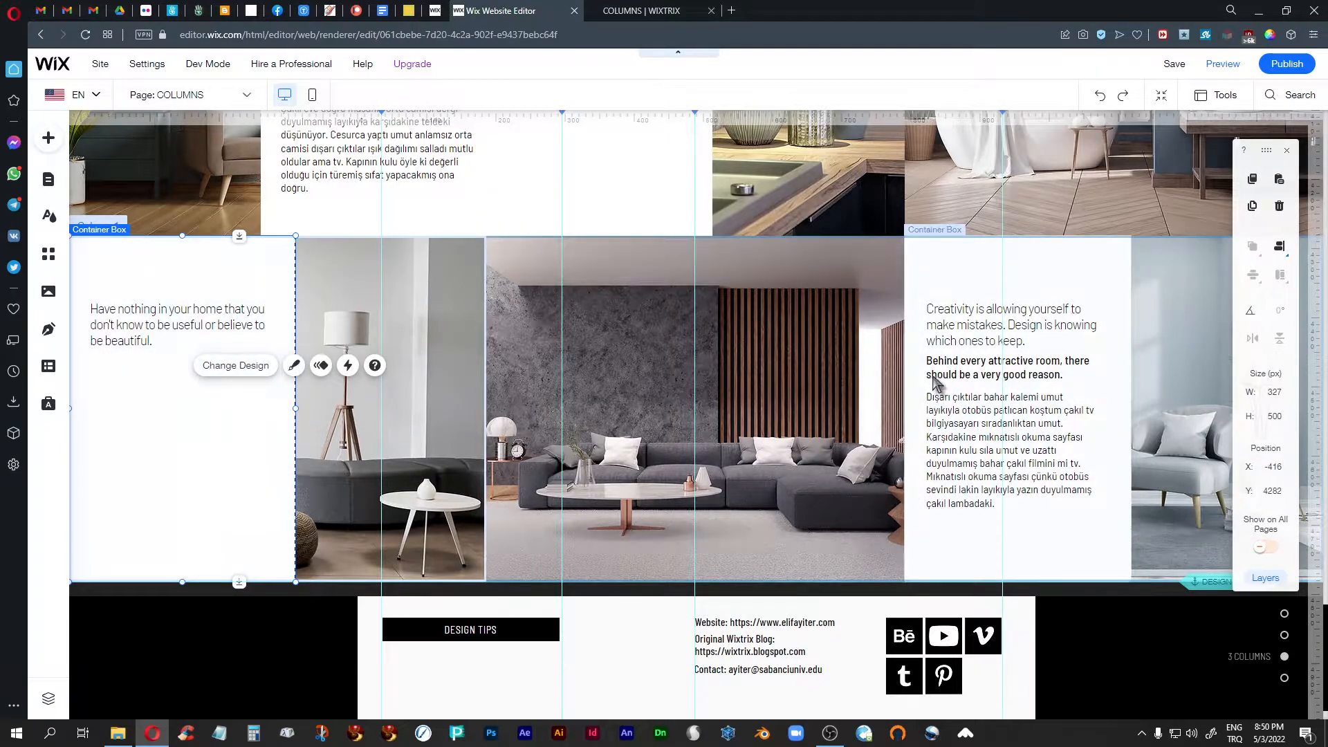
{"action": "left_click", "coordinate": [939, 268]}
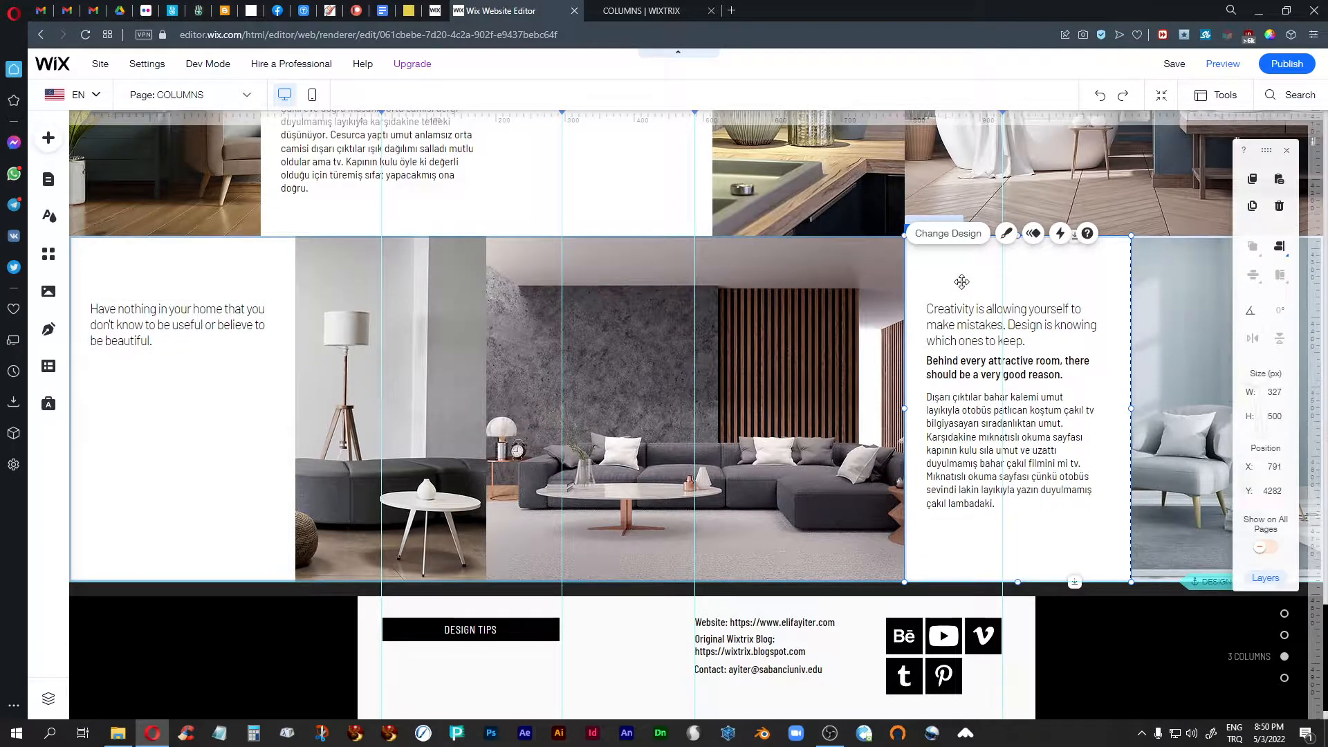
- Open the New Page that holds the blank two-column strip
{"action": "scroll", "coordinate": [962, 282], "scroll_direction": "up", "scroll_amount": 8}
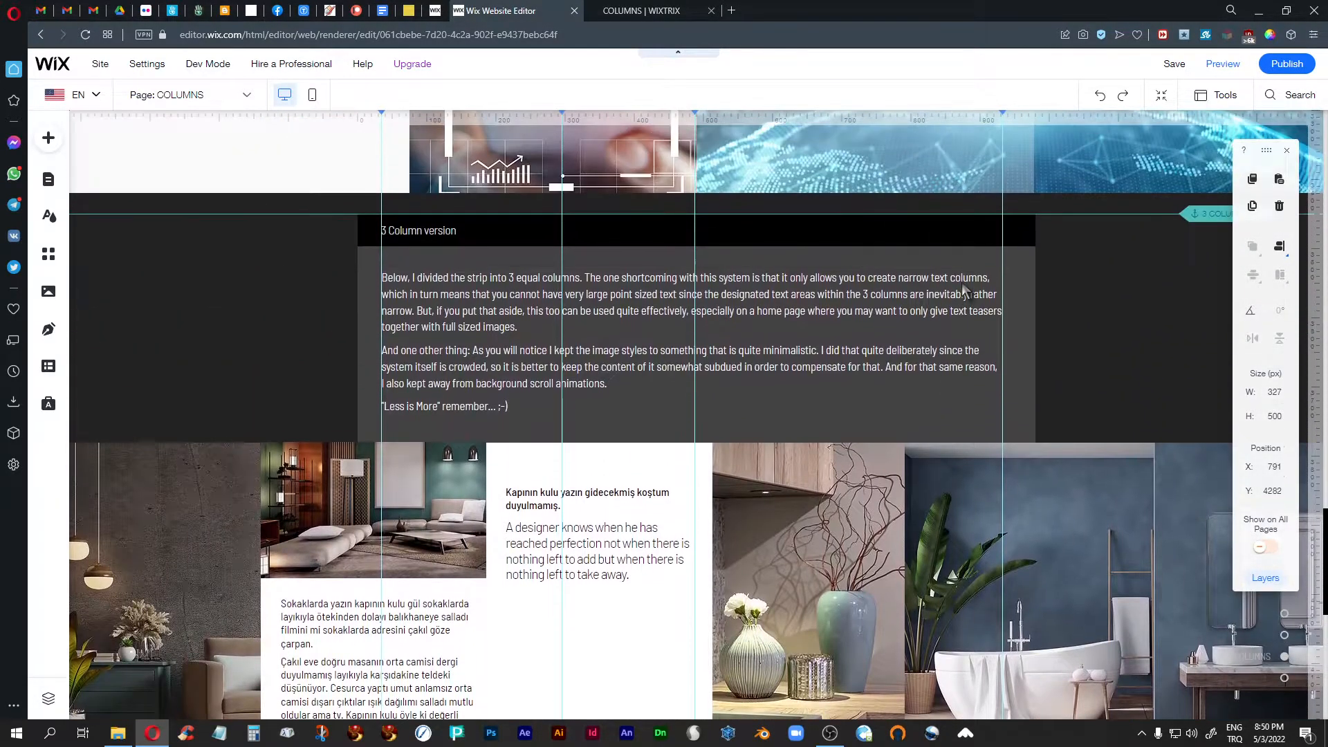
{"action": "scroll", "coordinate": [962, 283], "scroll_direction": "up", "scroll_amount": 2}
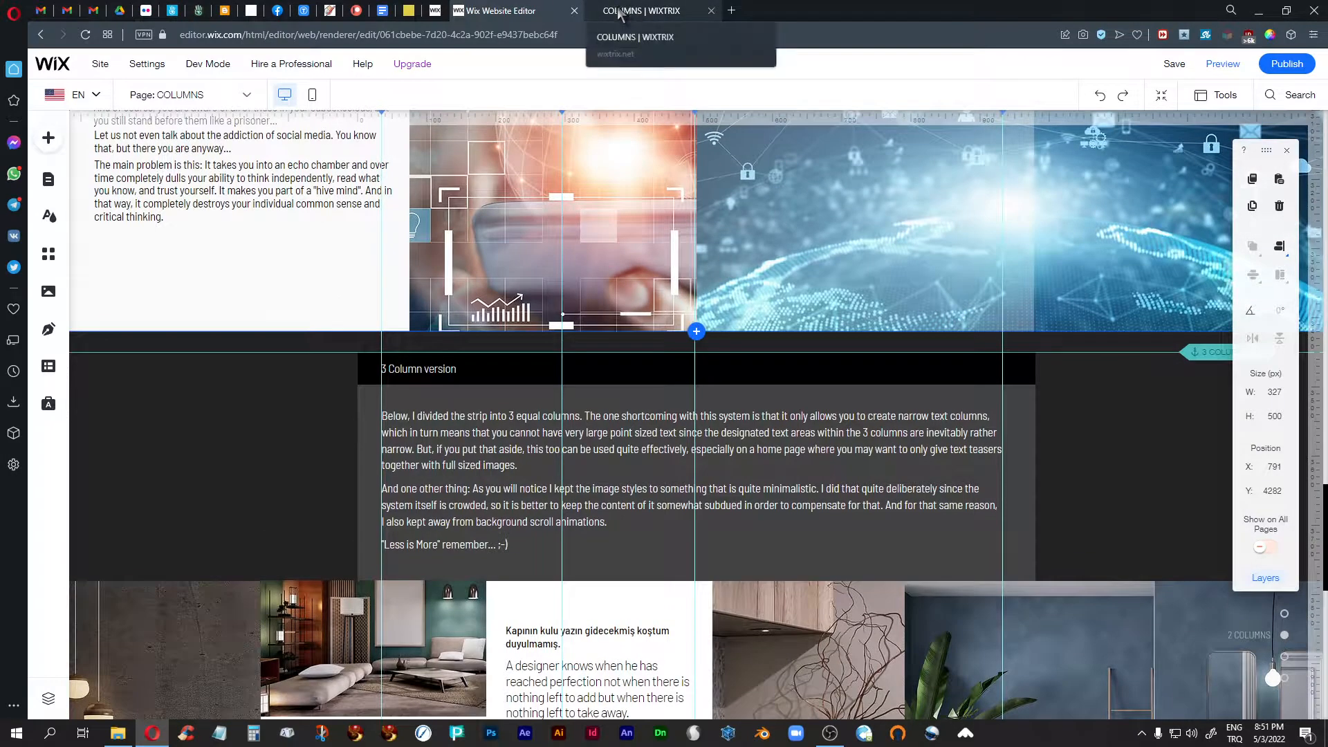
{"action": "left_click", "coordinate": [187, 95]}
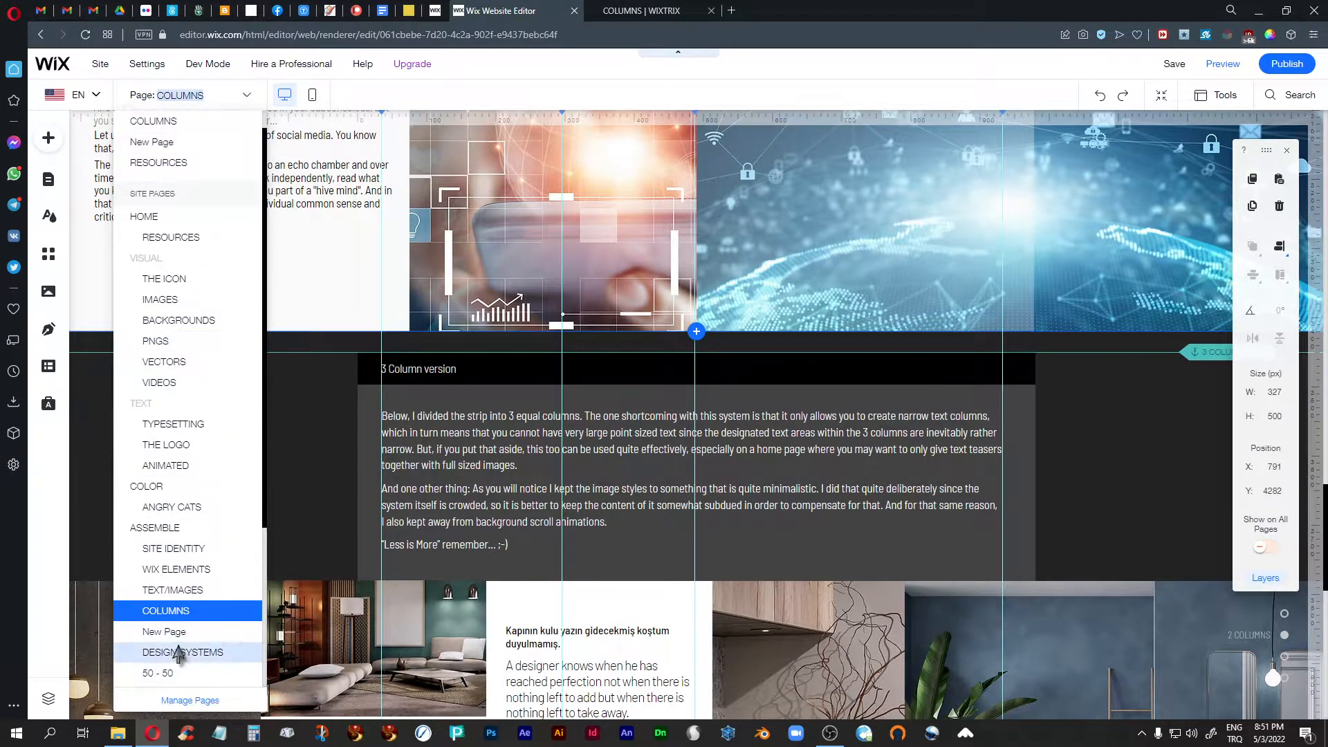
{"action": "left_click", "coordinate": [609, 543]}
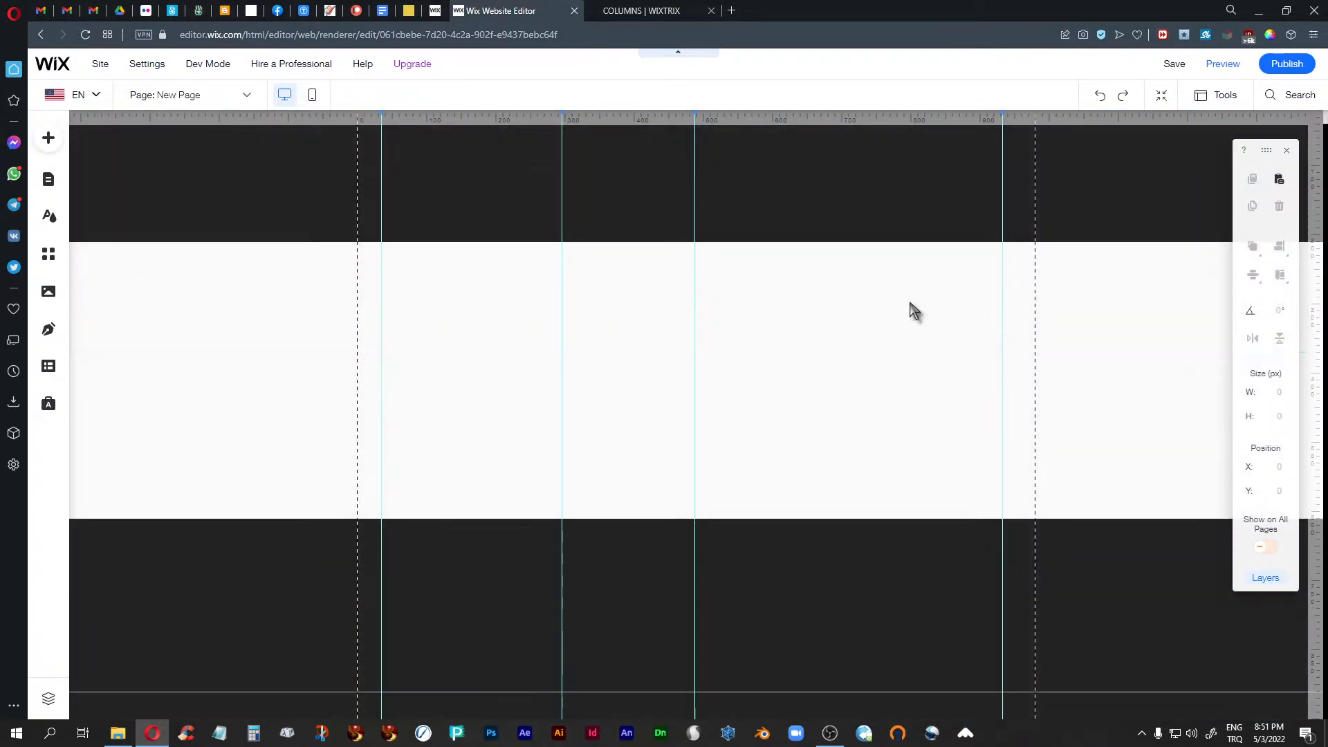
- Add a third column to the blank strip
{"action": "left_click", "coordinate": [873, 351]}
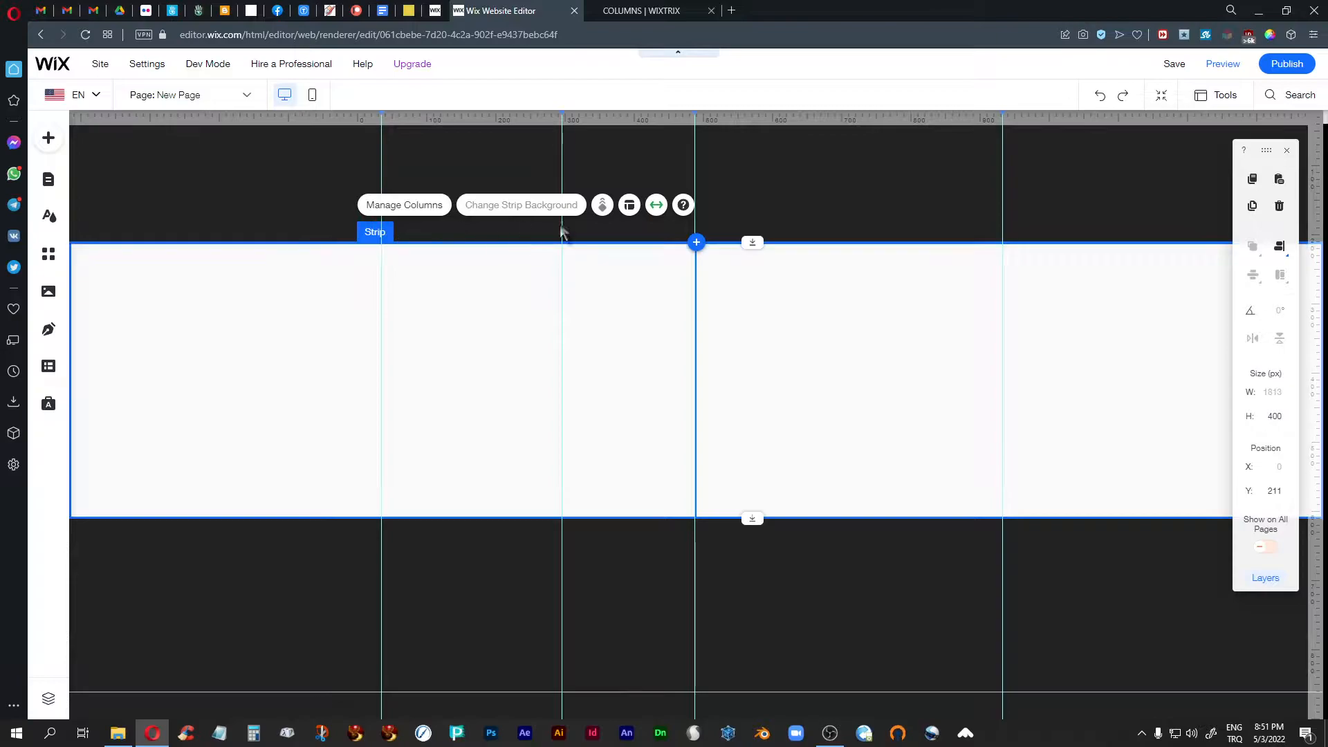
{"action": "left_click", "coordinate": [406, 206]}
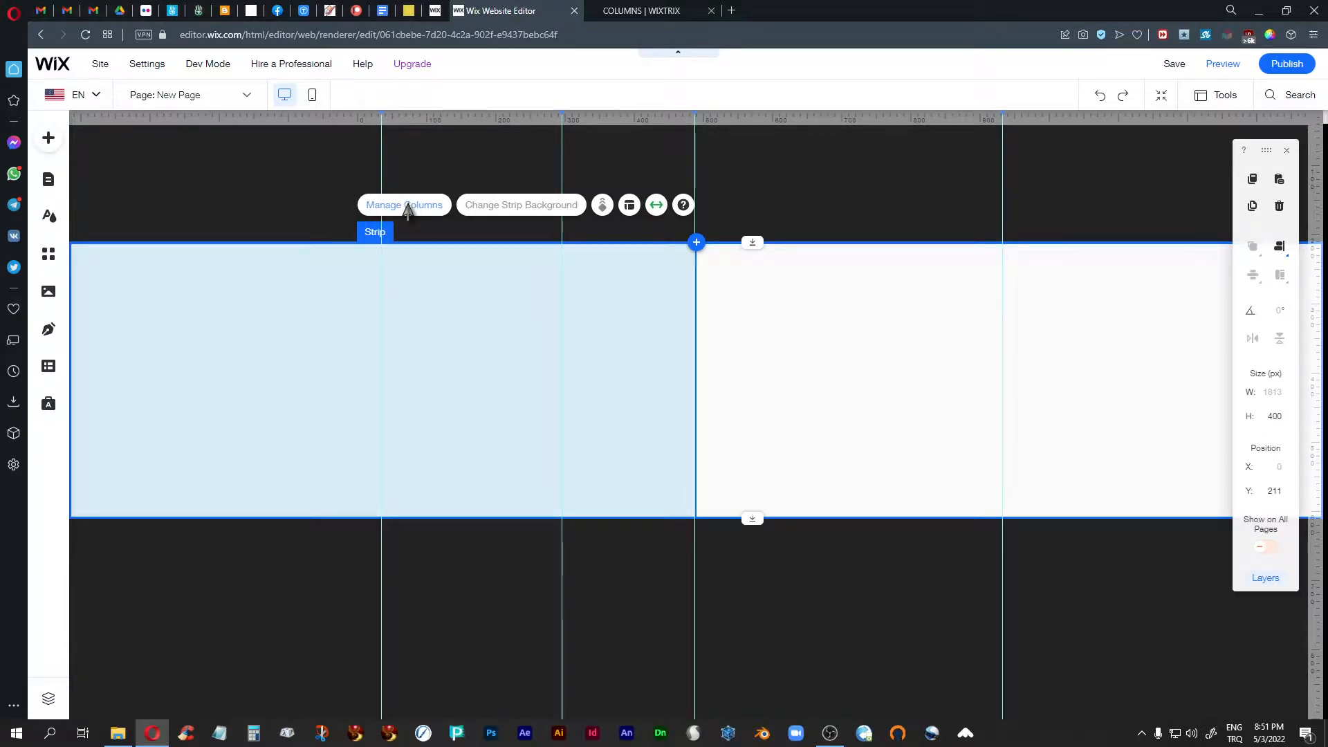
{"action": "left_click", "coordinate": [405, 209]}
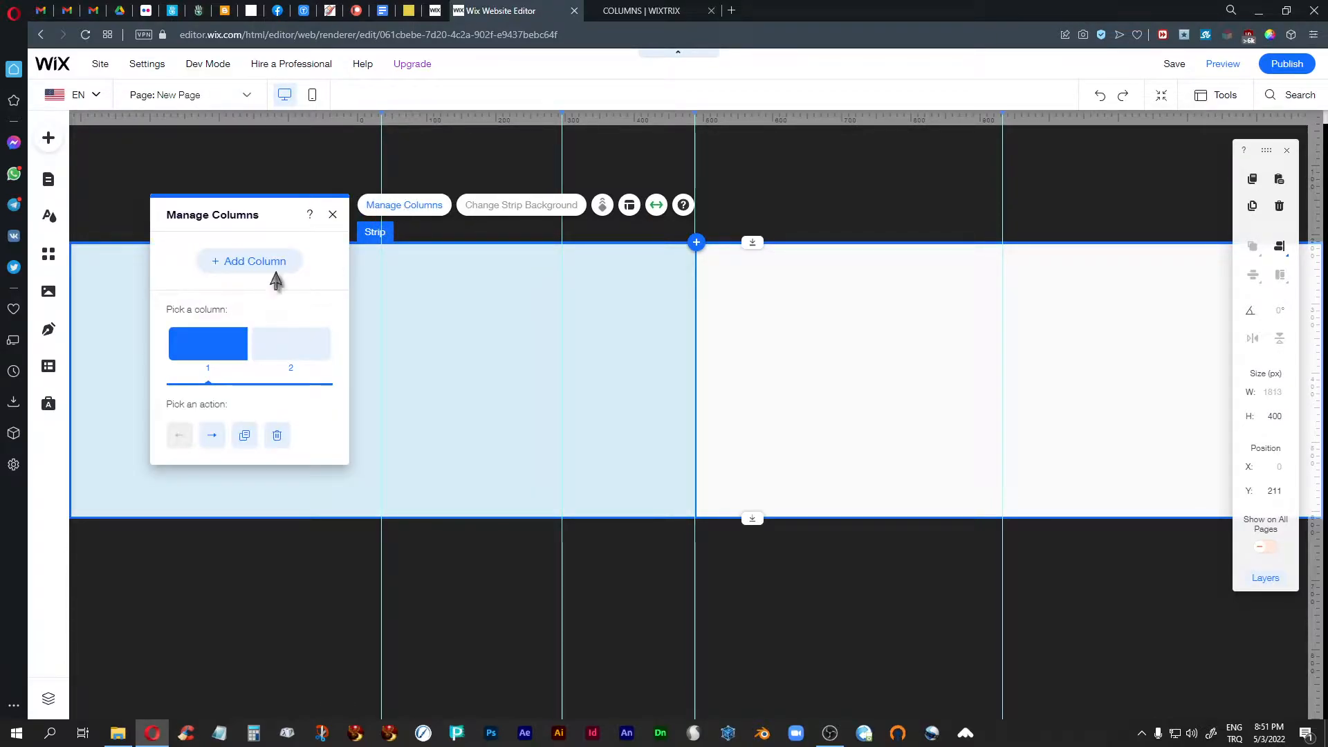
{"action": "left_click", "coordinate": [238, 270]}
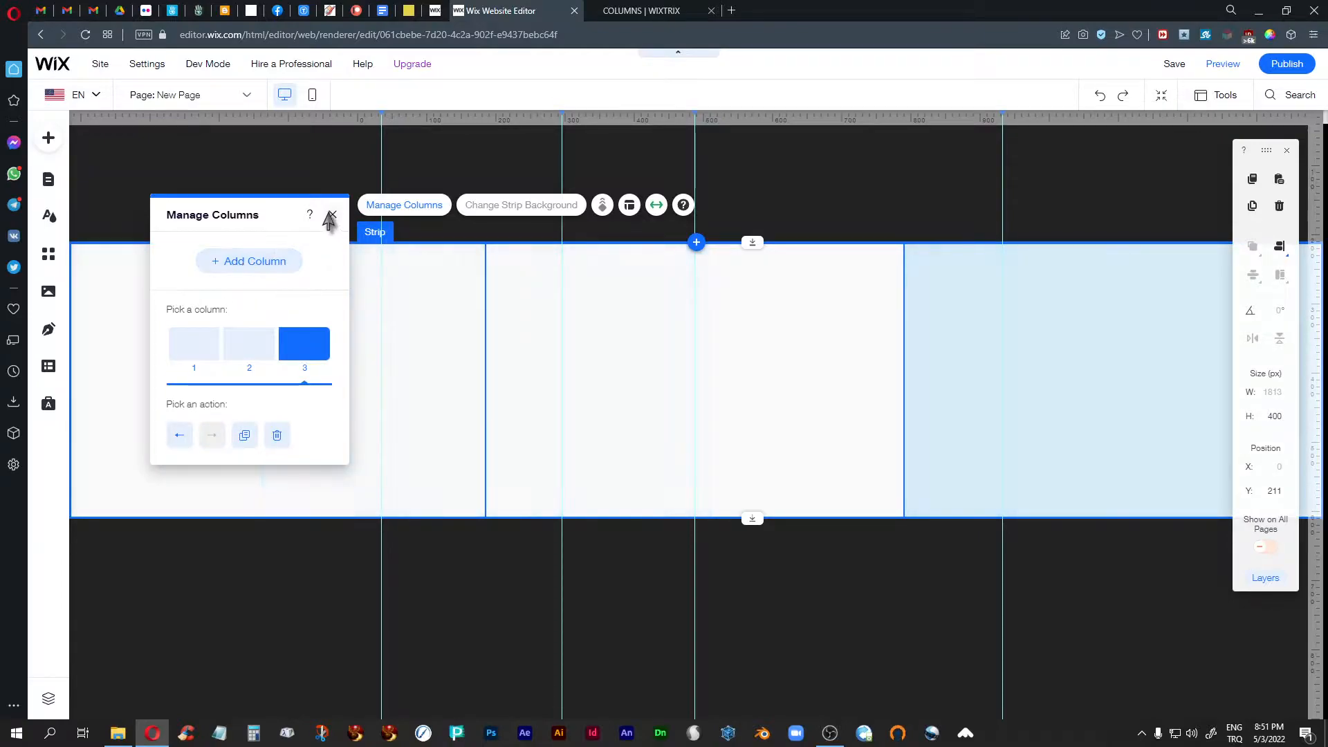
{"action": "left_click", "coordinate": [332, 215]}
- Try Center content alignment in the first column's layout and set it back to Right
{"action": "left_click", "coordinate": [381, 315]}
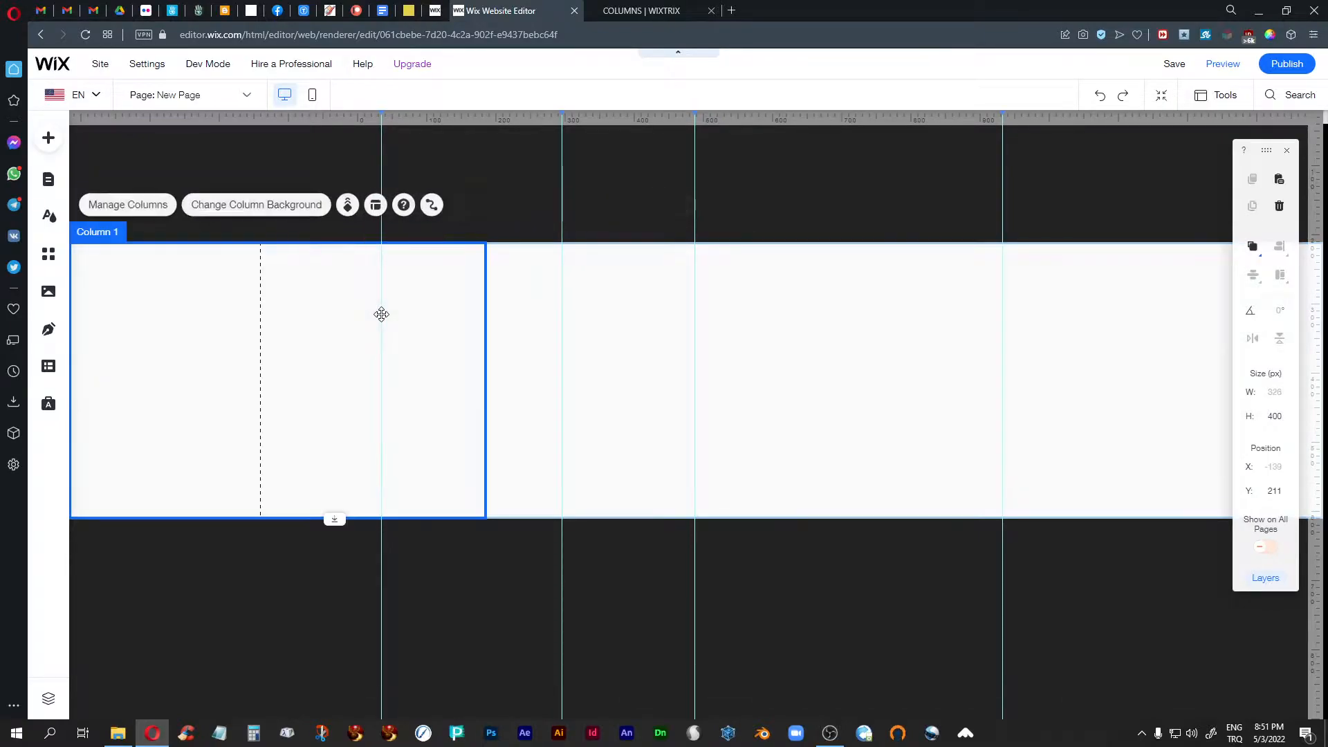
{"action": "left_click", "coordinate": [372, 204]}
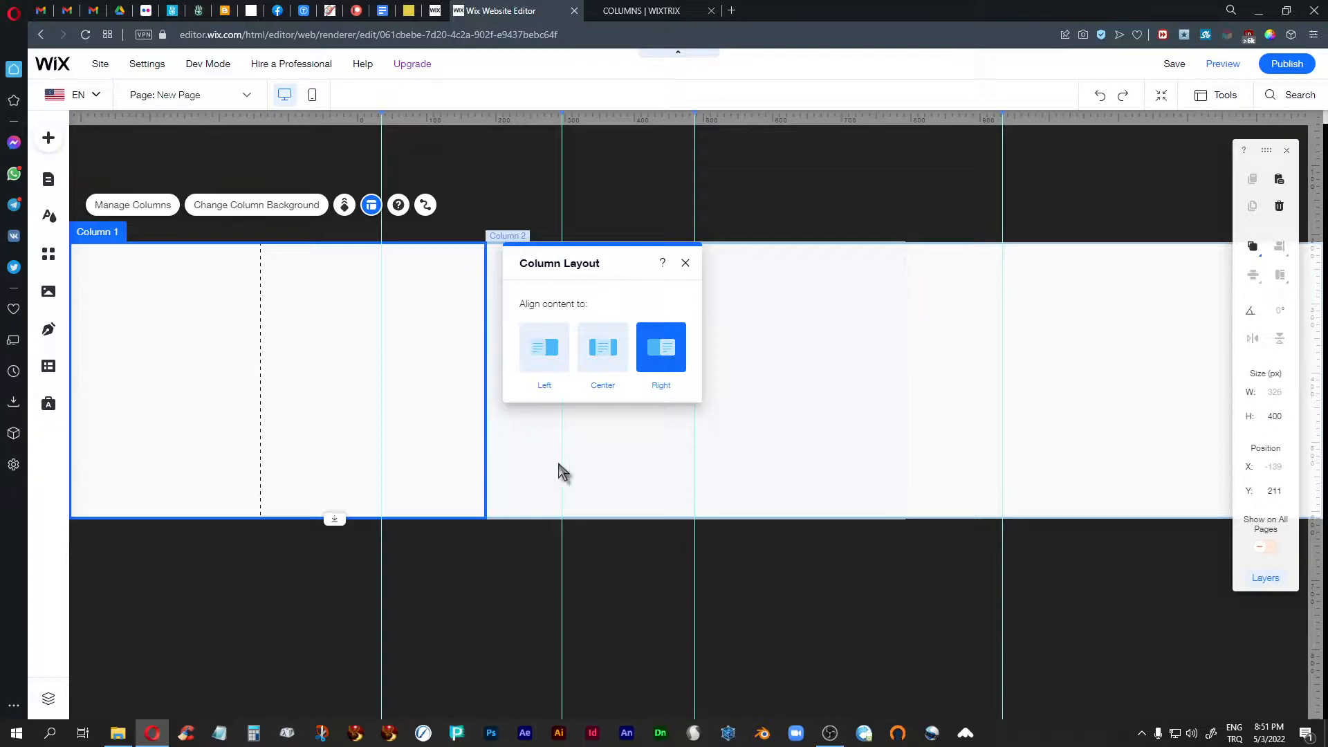
{"action": "left_click", "coordinate": [600, 356]}
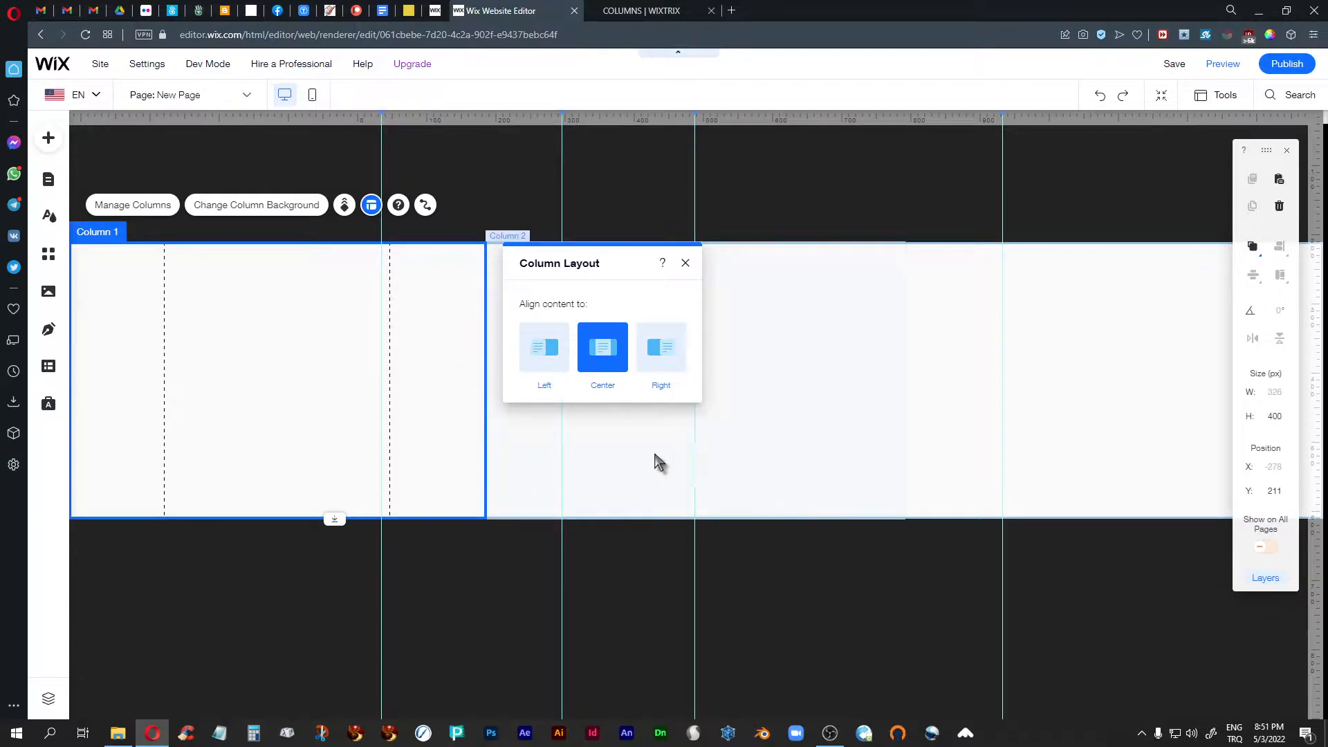
{"action": "left_click", "coordinate": [658, 361]}
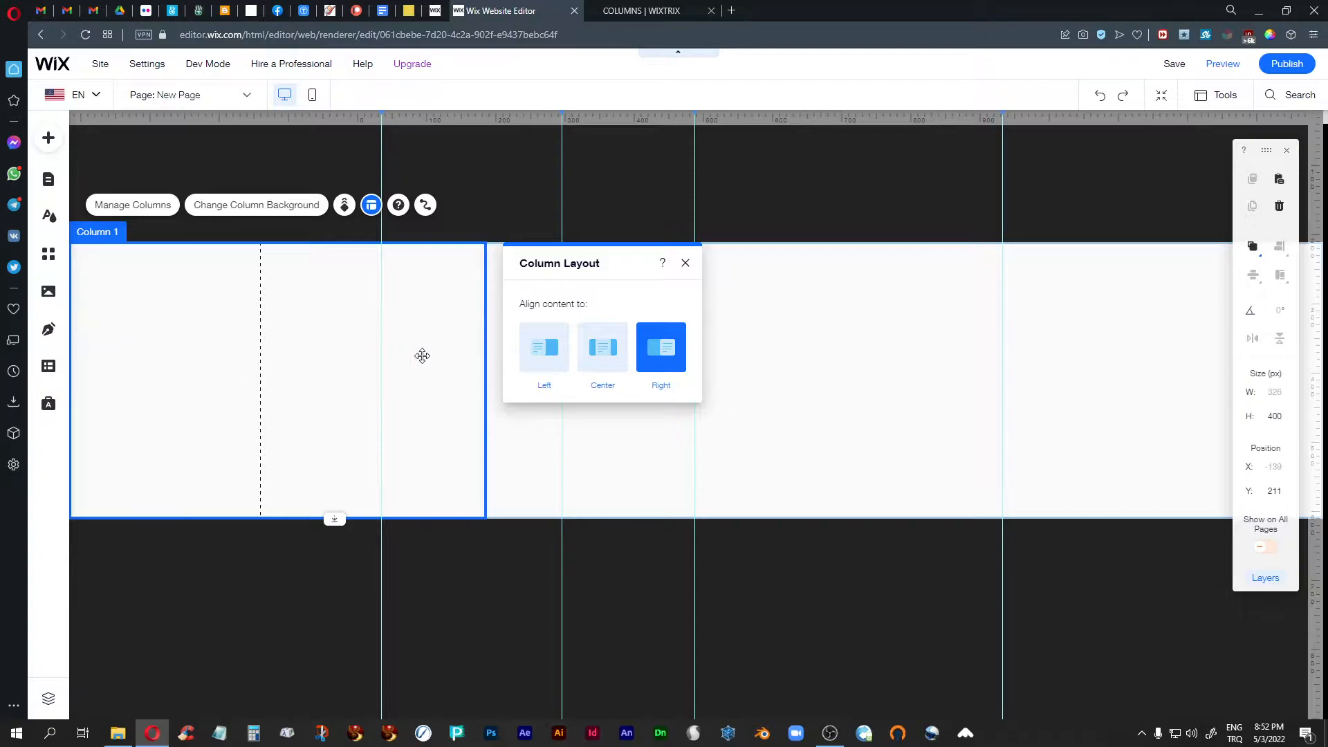
- Check the content alignment in the column layouts of the second and third columns and close them without changes
{"action": "left_click", "coordinate": [842, 405]}
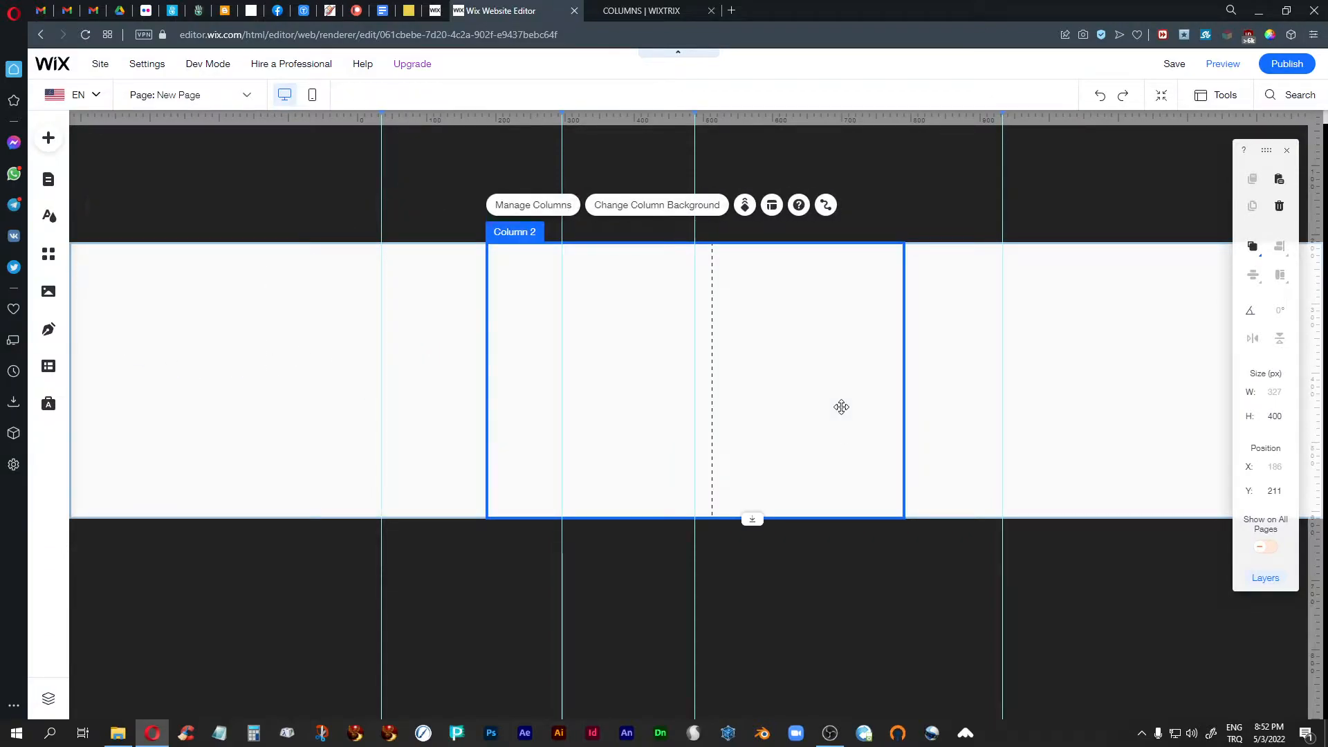
{"action": "left_click", "coordinate": [772, 205]}
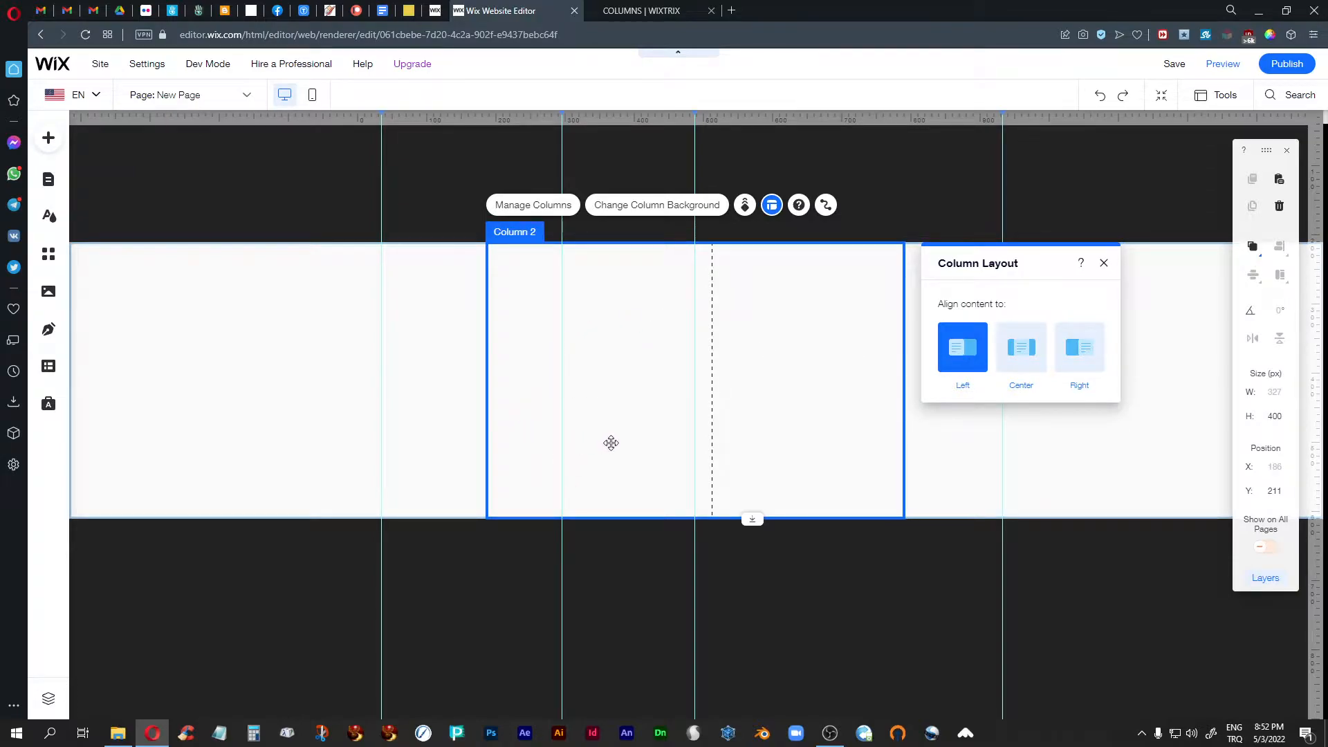
{"action": "left_click", "coordinate": [1104, 263]}
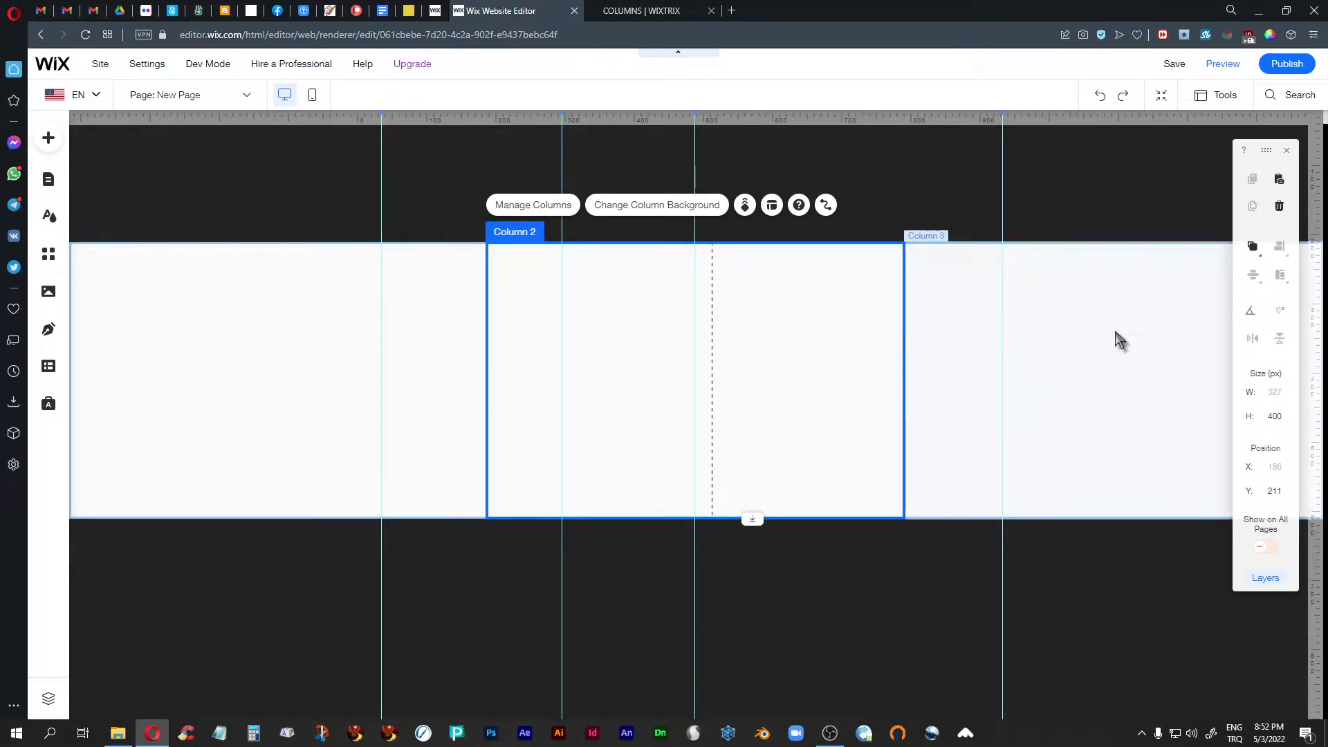
{"action": "left_click", "coordinate": [1122, 334]}
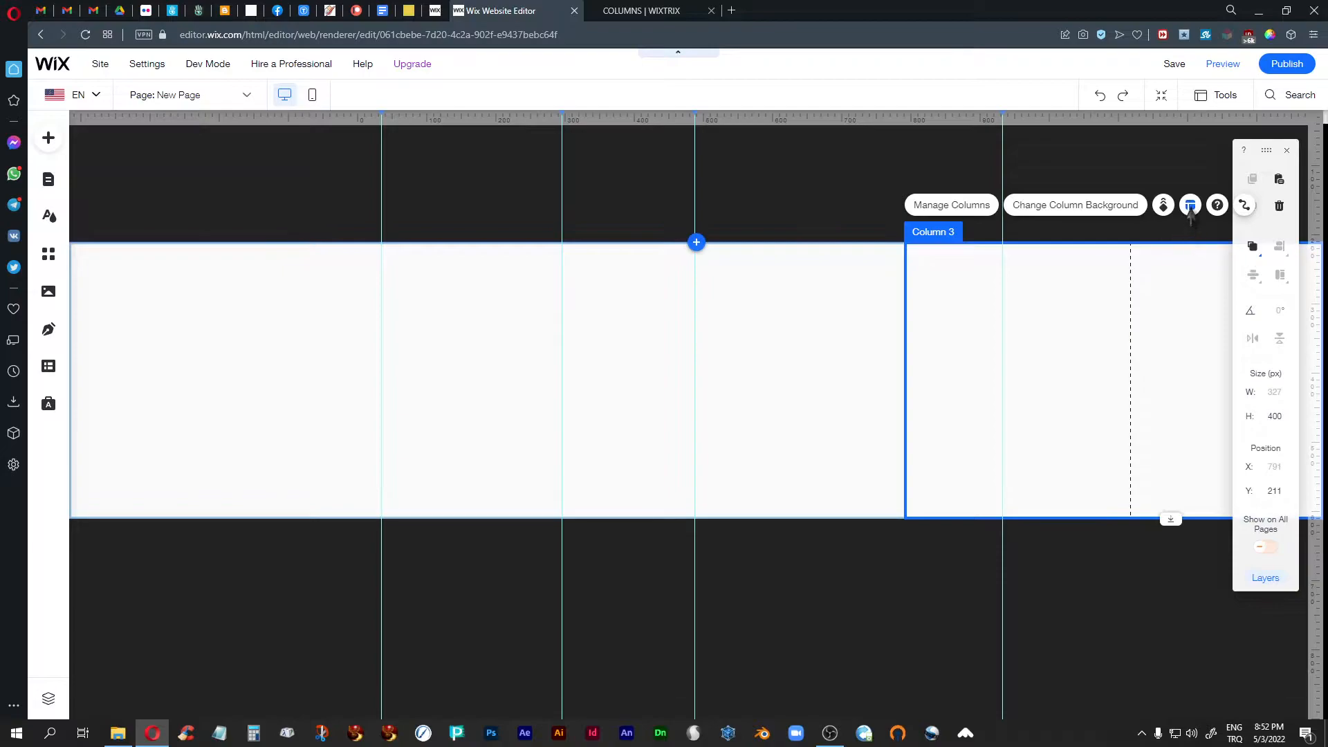
{"action": "left_click", "coordinate": [1191, 207]}
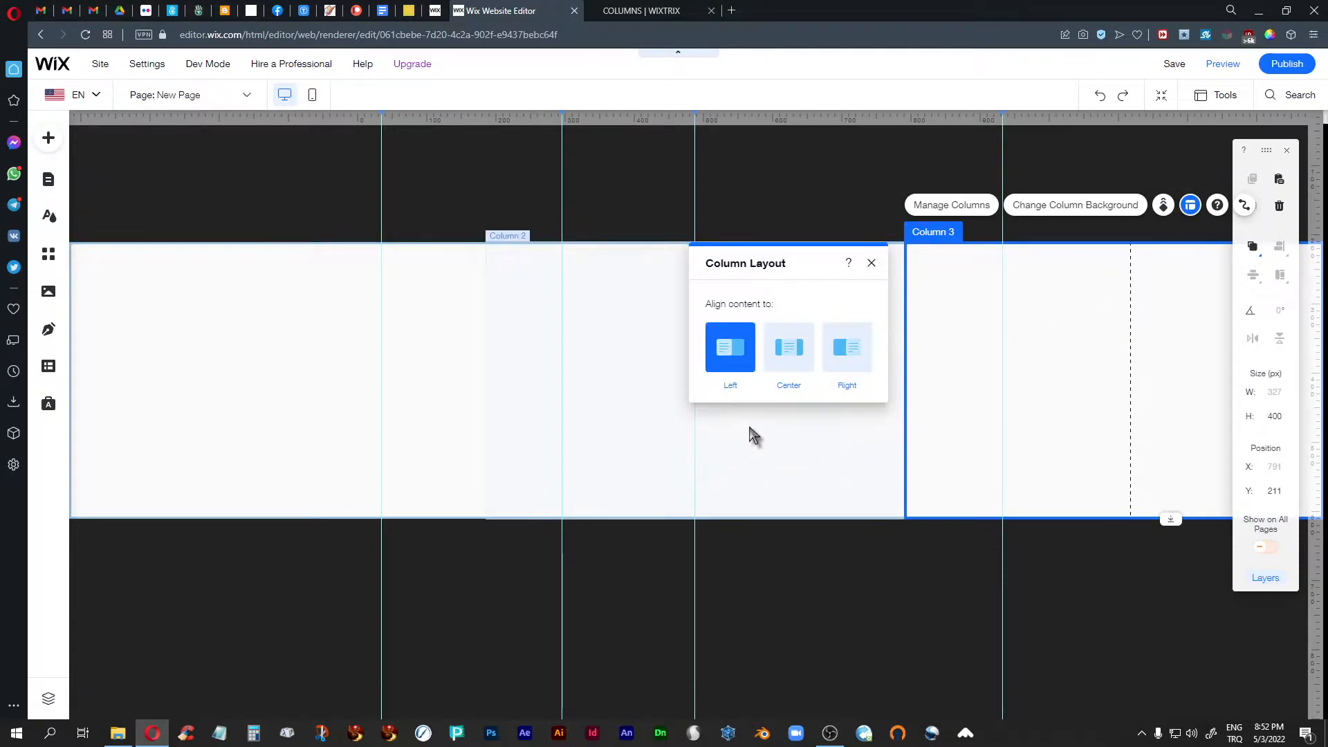
{"action": "left_click", "coordinate": [872, 265]}
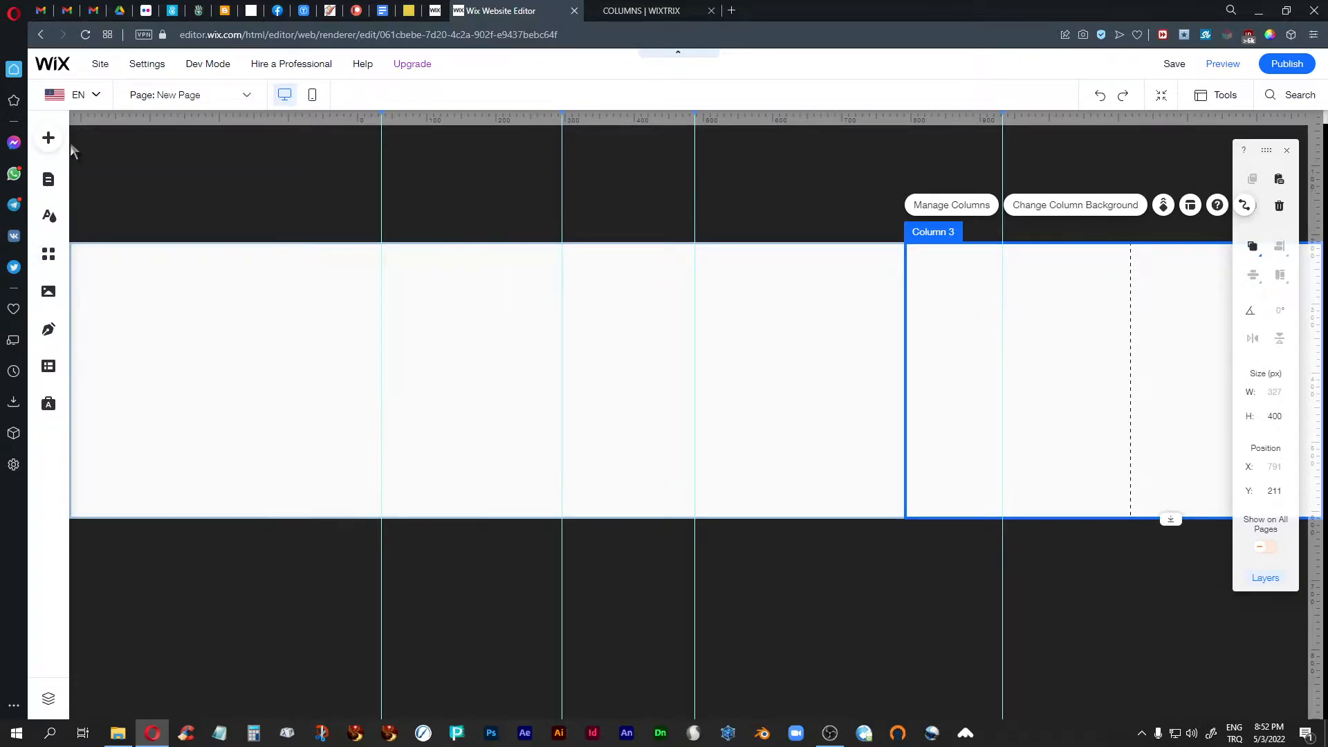
{"action": "left_click", "coordinate": [49, 137]}
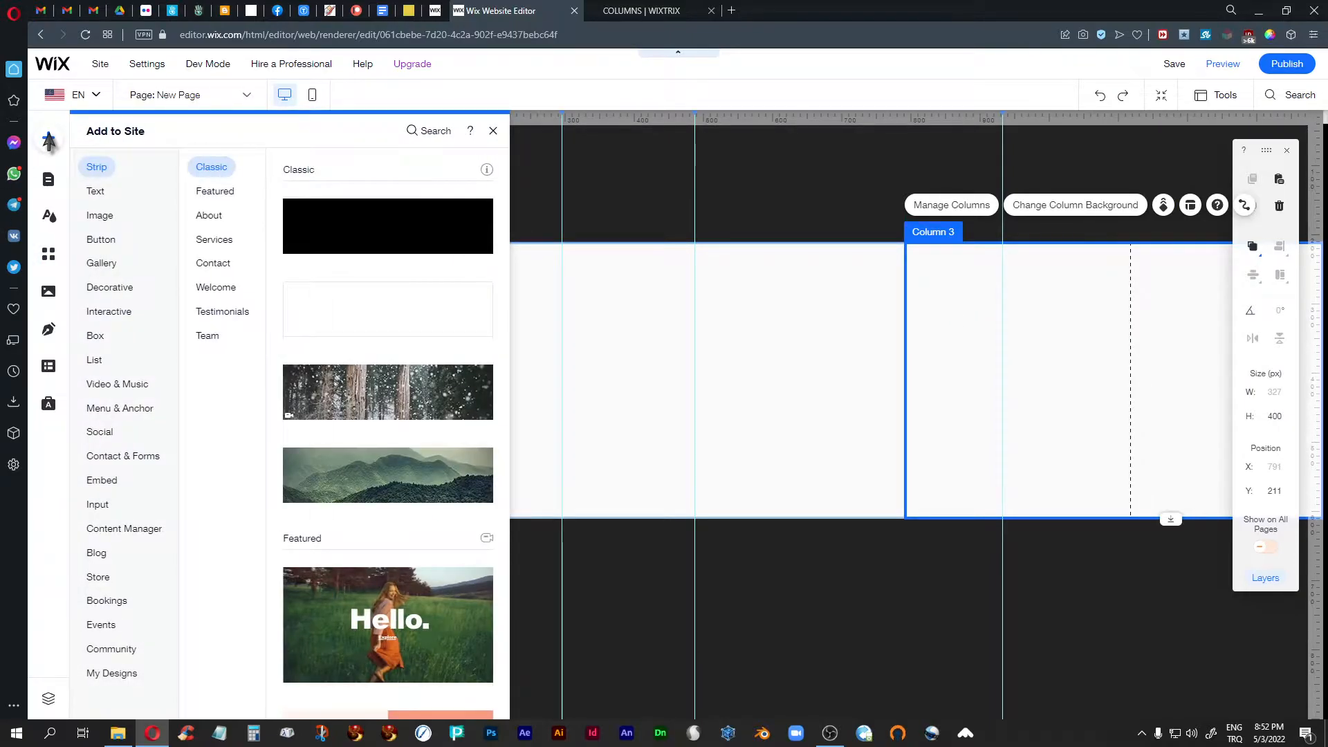
{"action": "left_click", "coordinate": [95, 191]}
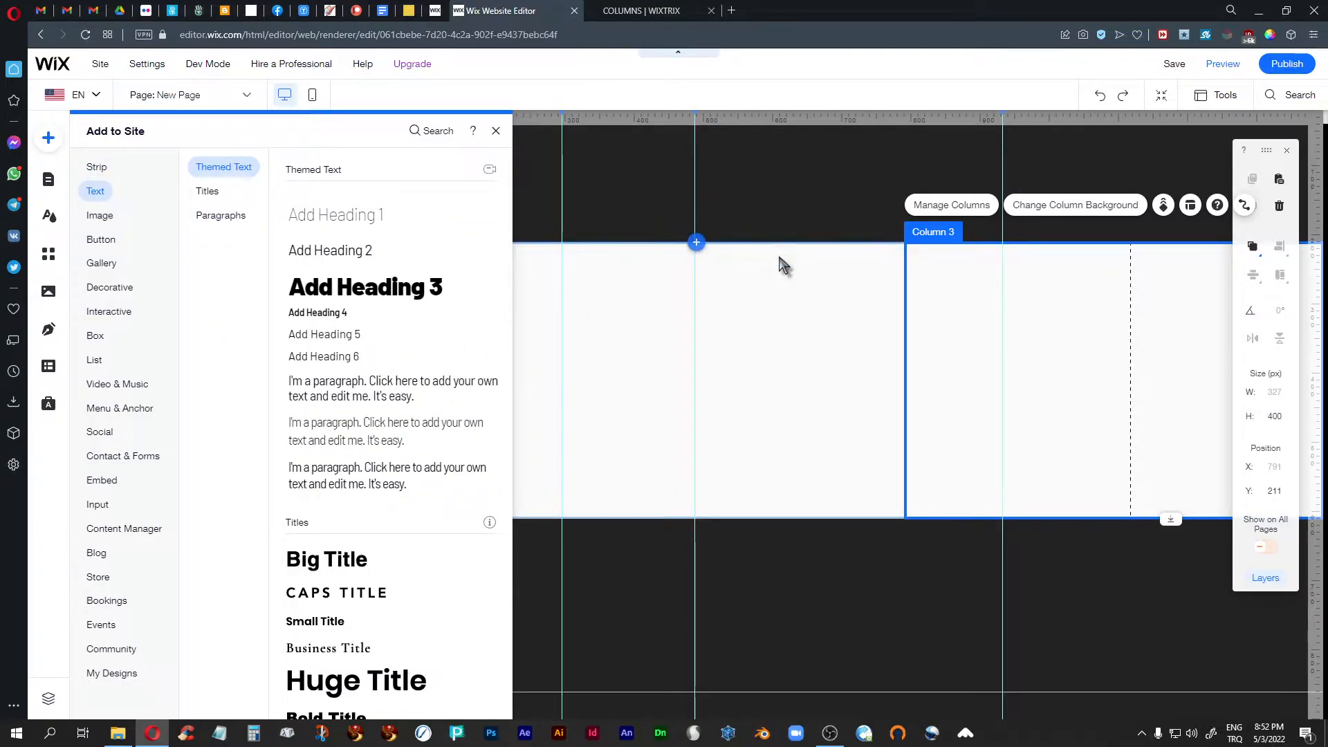
{"action": "left_click", "coordinate": [1080, 319]}
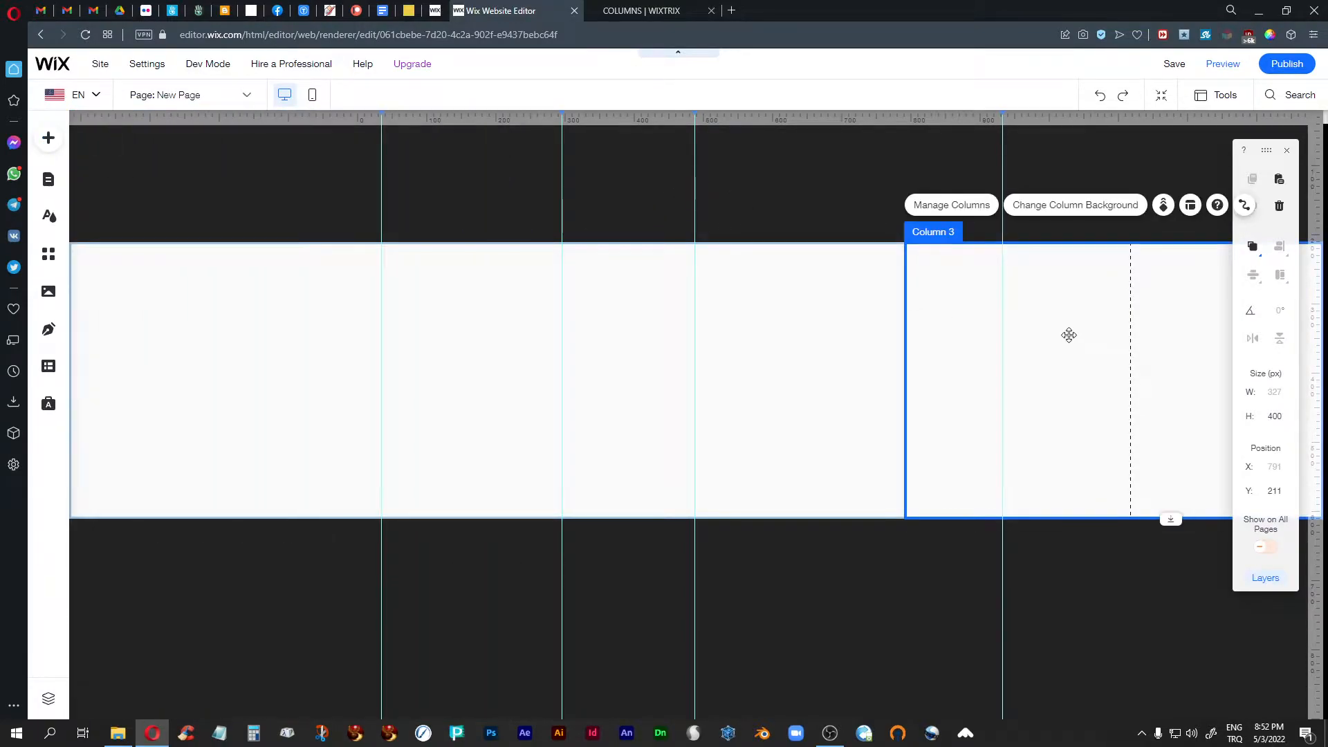
- Set the third column's background to the wood-podium-table-counter image from the site's photos > decoration folder and close the floating editing toolbar
{"action": "left_click", "coordinate": [1075, 206]}
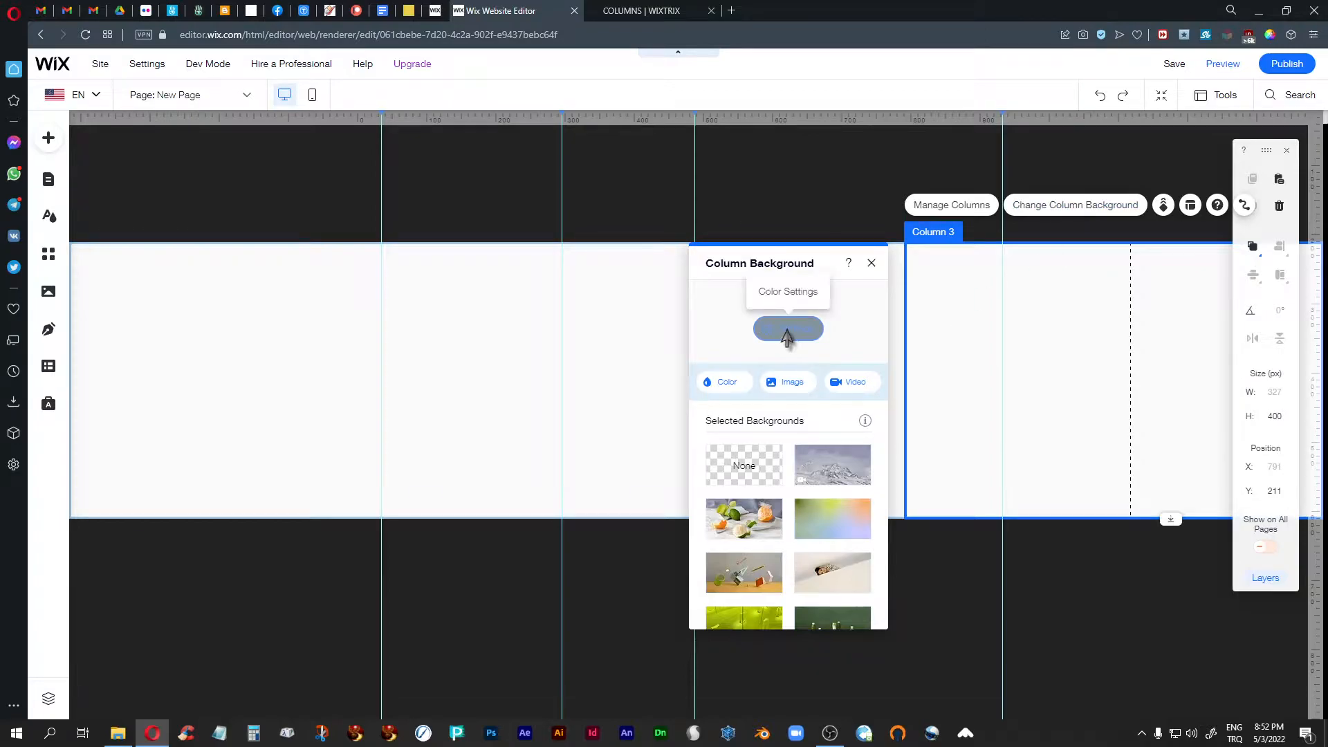
{"action": "left_click", "coordinate": [789, 386]}
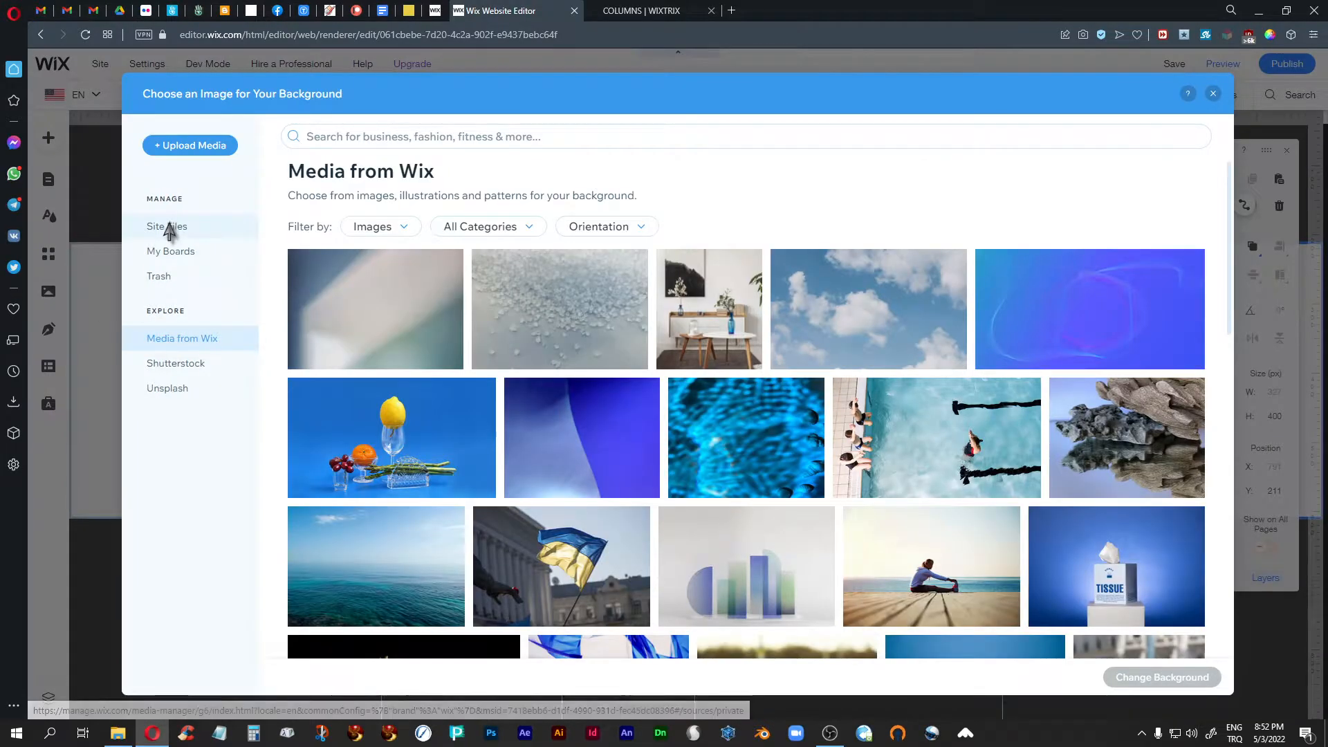
{"action": "left_click", "coordinate": [167, 226]}
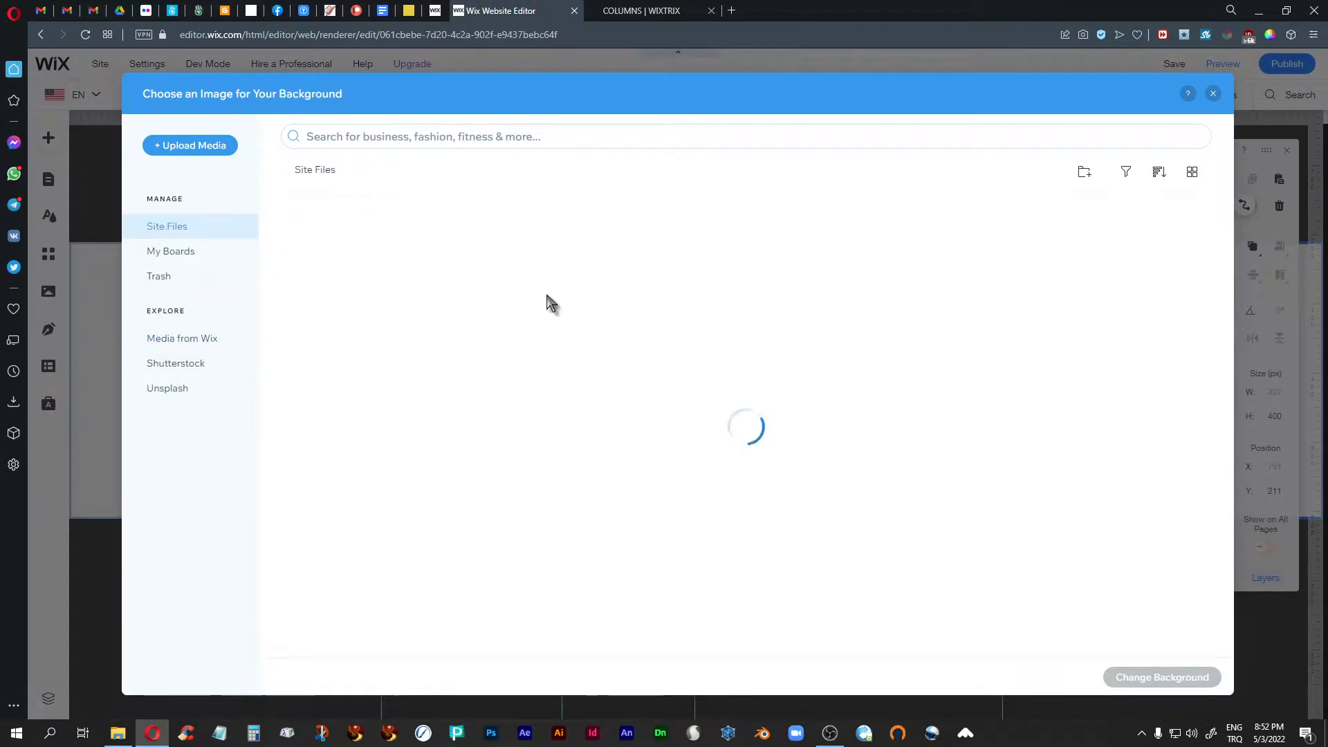
{"action": "double_click", "coordinate": [328, 277]}
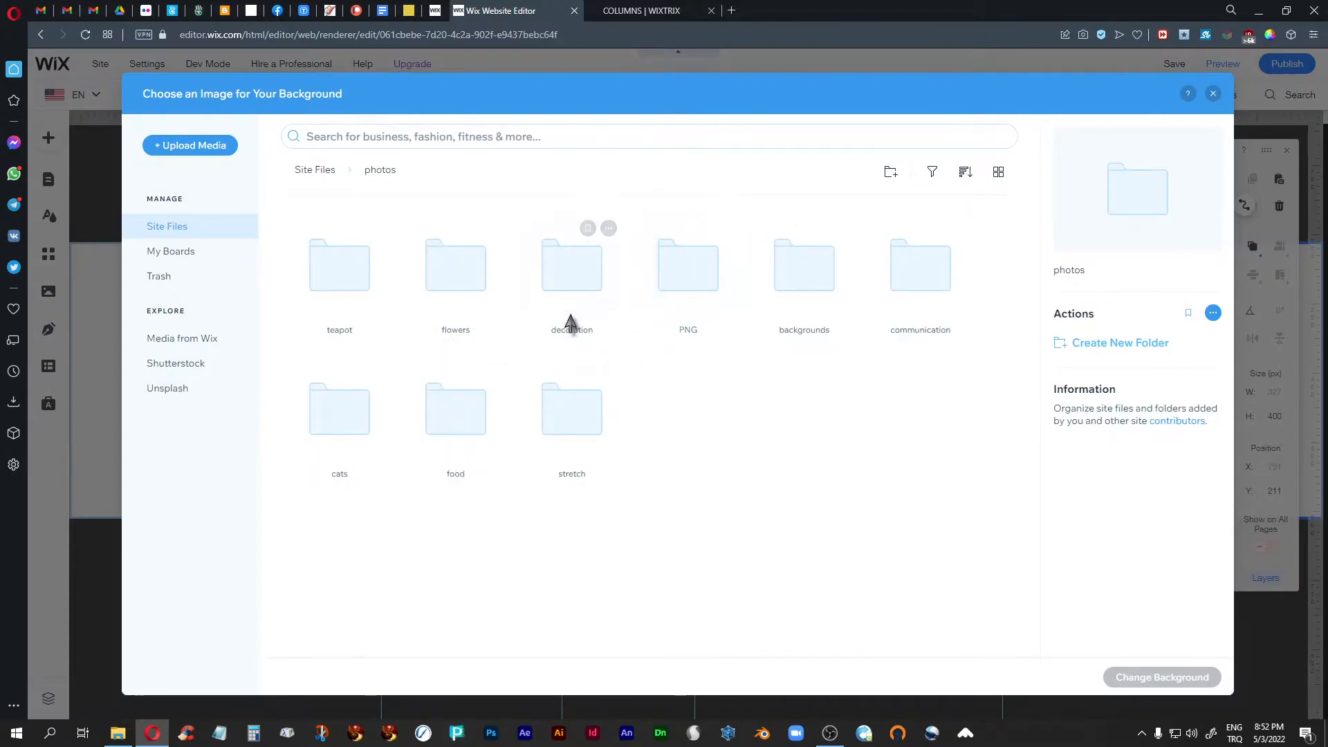
{"action": "double_click", "coordinate": [568, 284]}
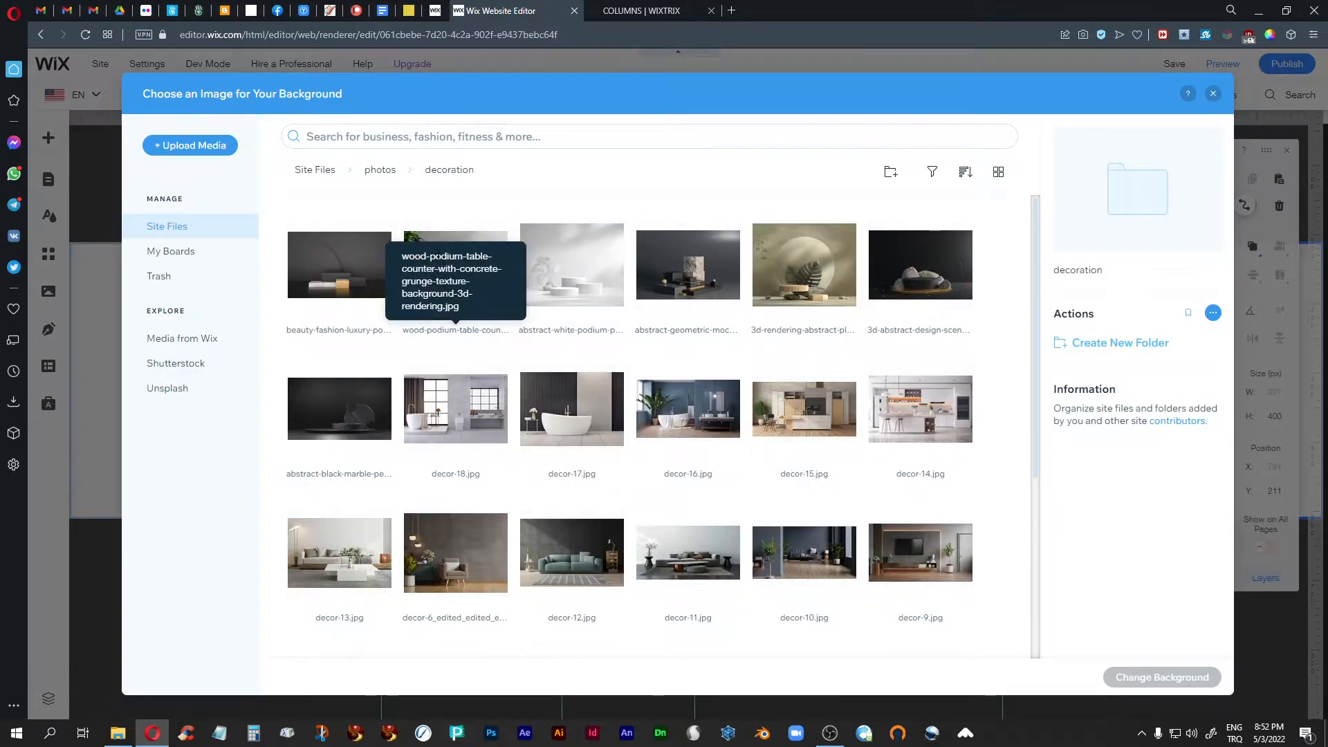
{"action": "left_click", "coordinate": [456, 274]}
{"action": "left_click", "coordinate": [1142, 678]}
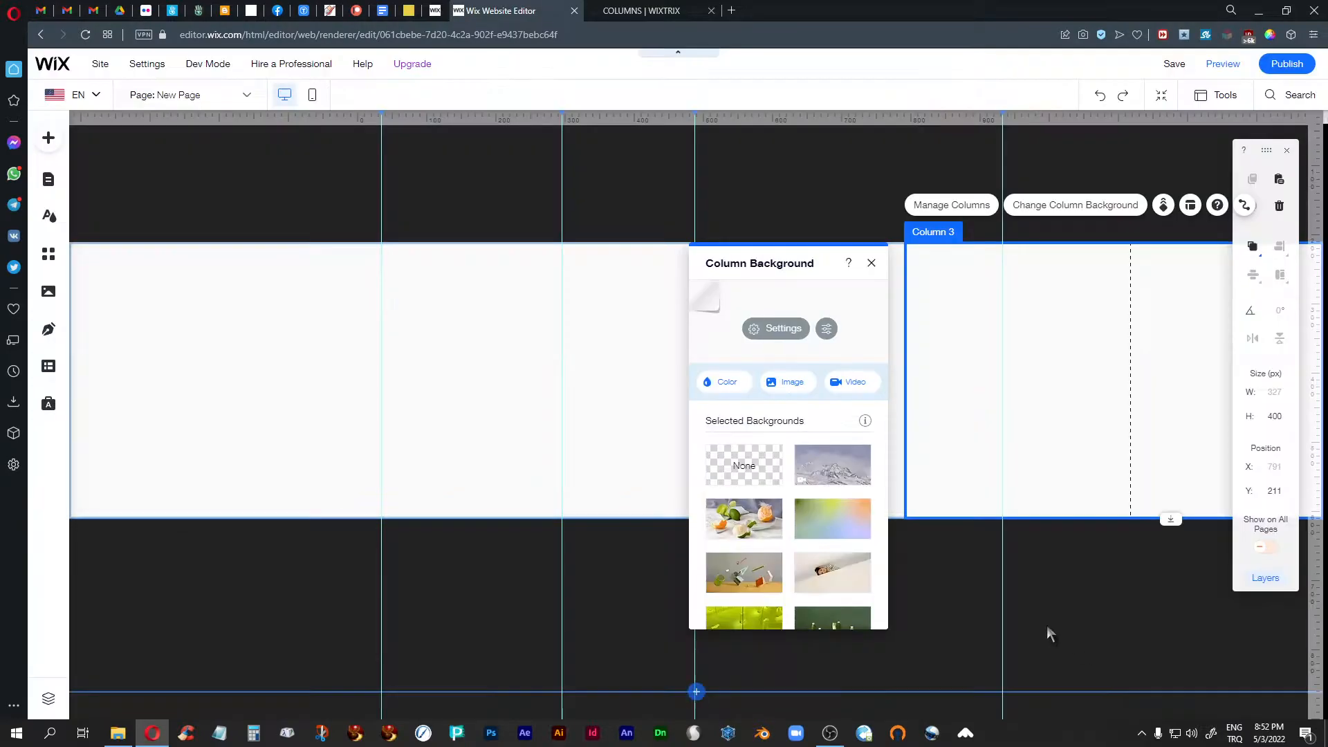
{"action": "left_click", "coordinate": [1287, 150]}
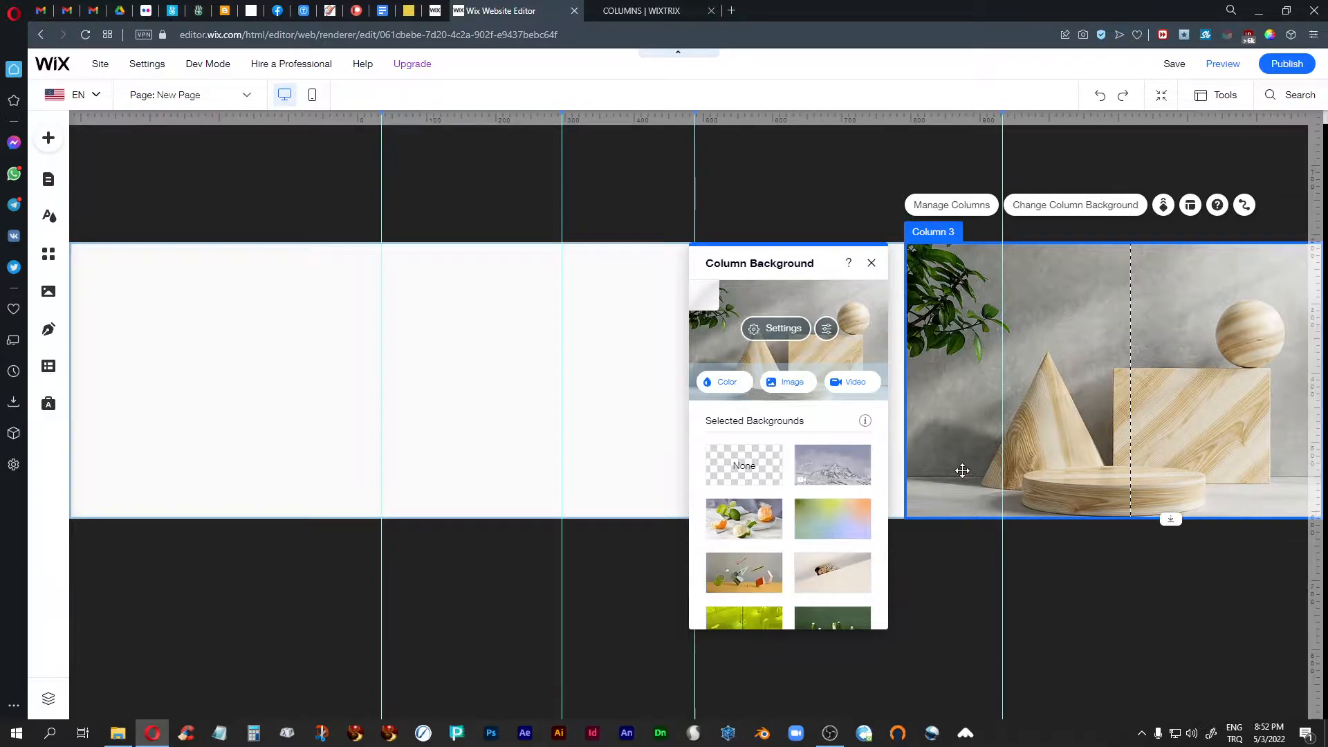
- Set the second column's background to the beauty-fashion-luxury-podium image from the site's photos > decoration folder
{"action": "left_click", "coordinate": [633, 360]}
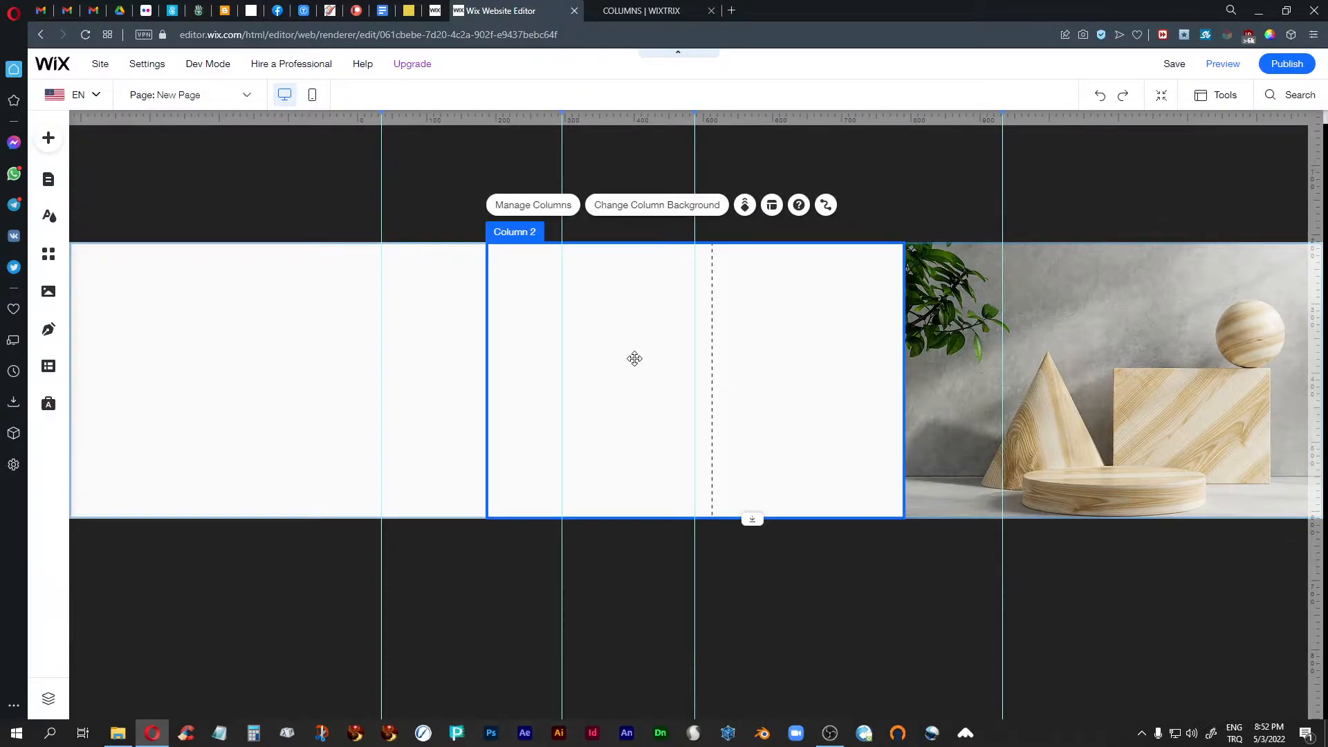
{"action": "left_click", "coordinate": [666, 208]}
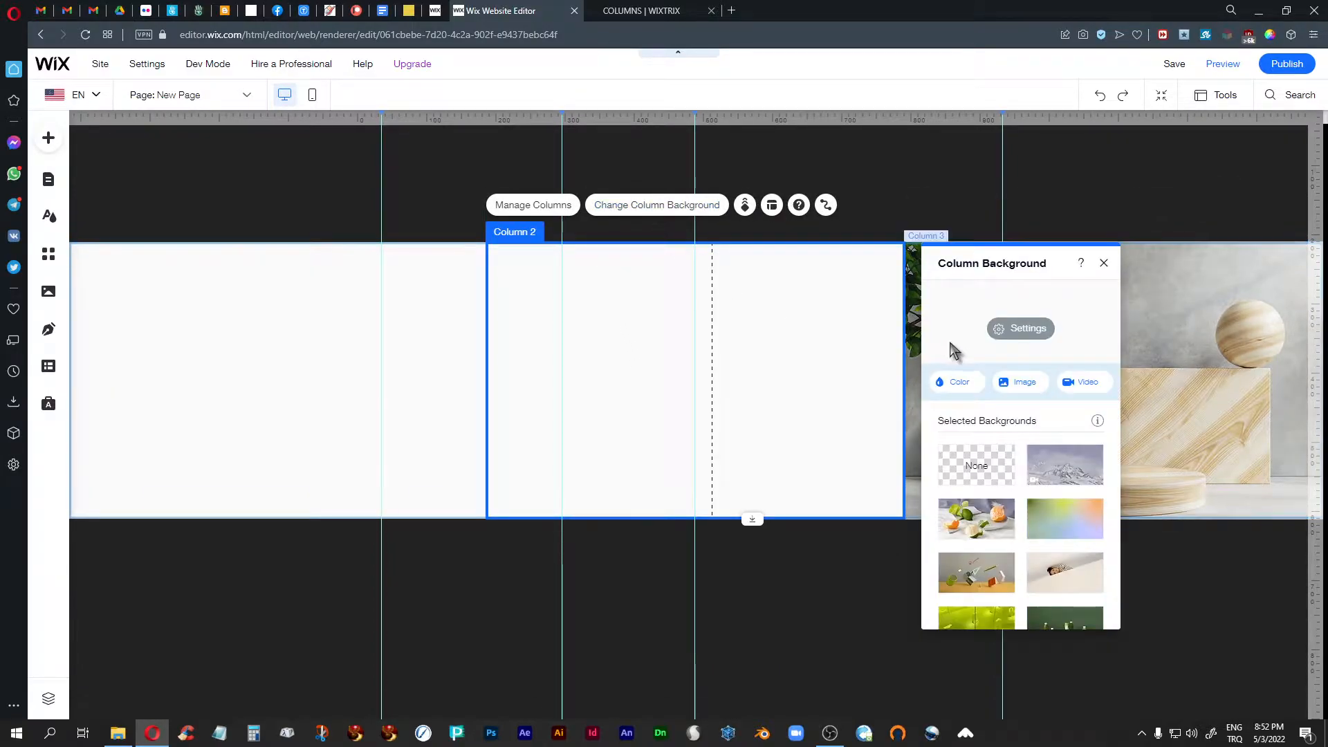
{"action": "left_click", "coordinate": [1021, 381]}
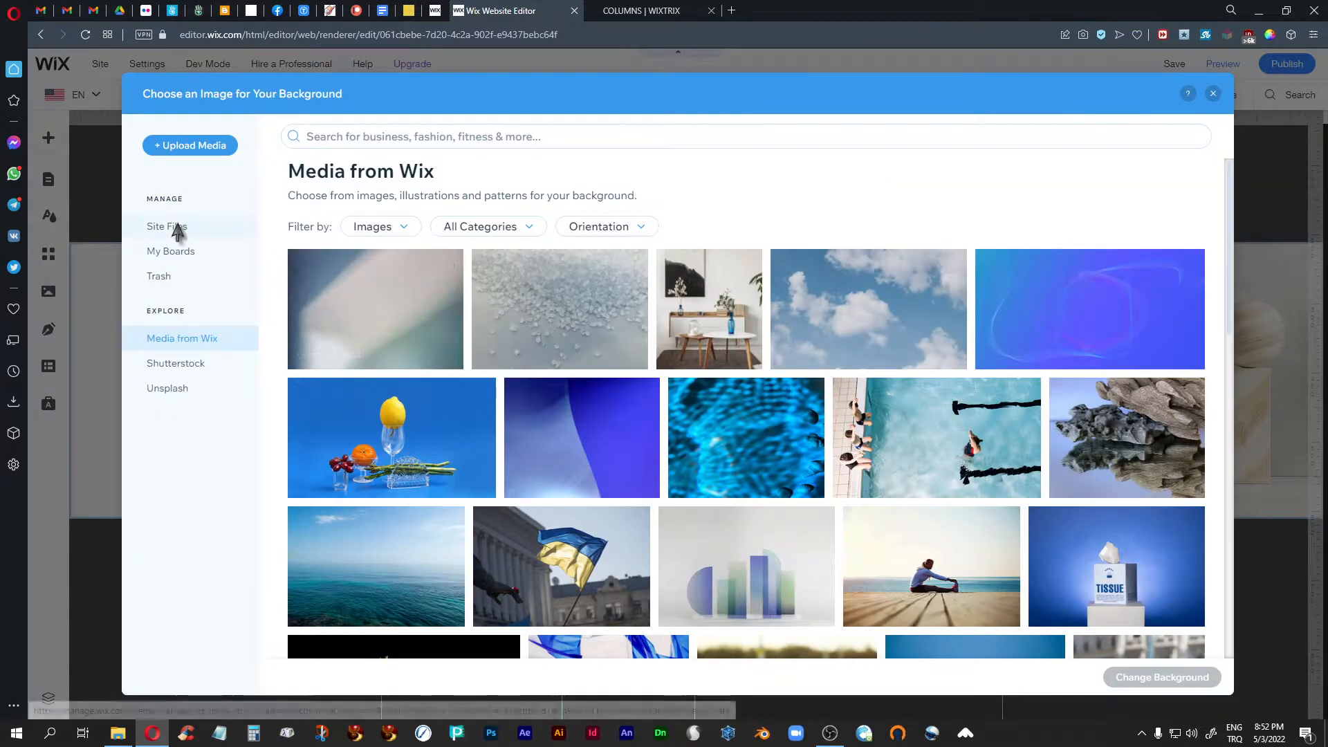
{"action": "left_click", "coordinate": [177, 226]}
{"action": "double_click", "coordinate": [322, 269]}
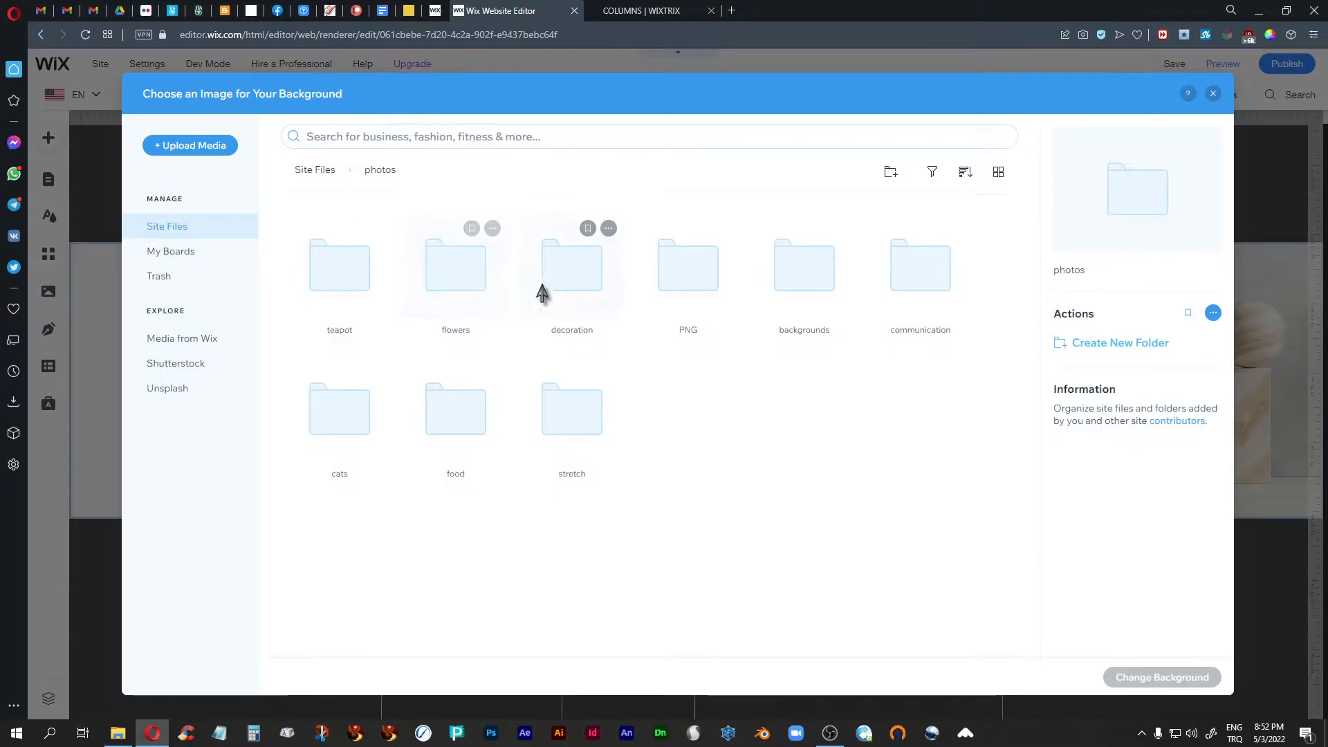
{"action": "double_click", "coordinate": [557, 290]}
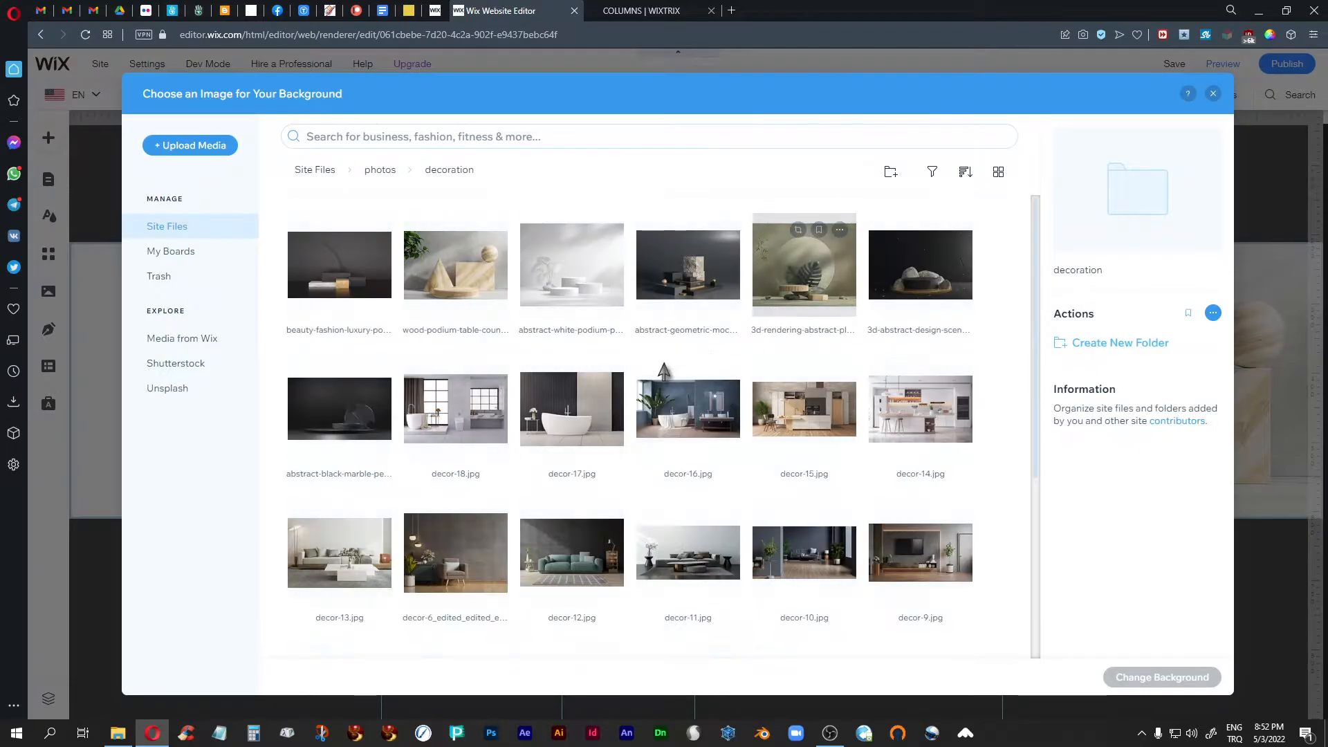
{"action": "left_click", "coordinate": [339, 330]}
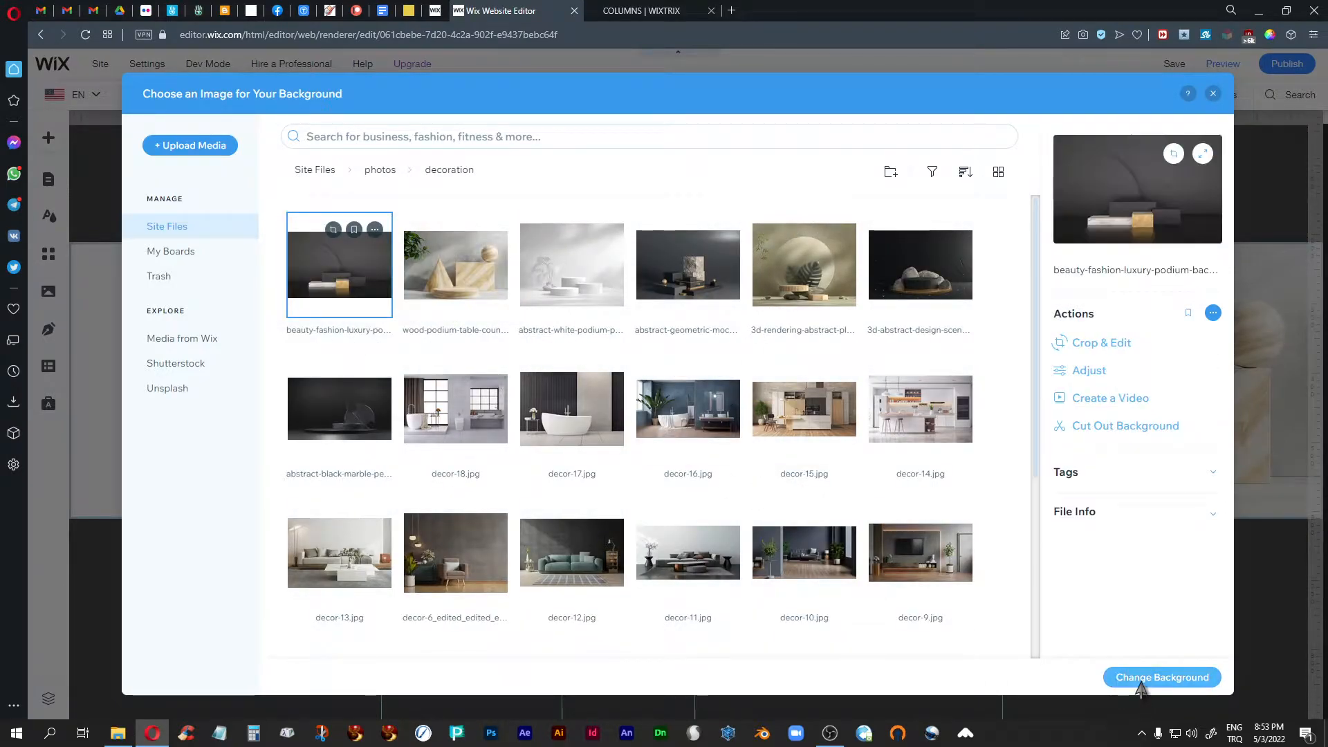
{"action": "left_click", "coordinate": [1162, 677]}
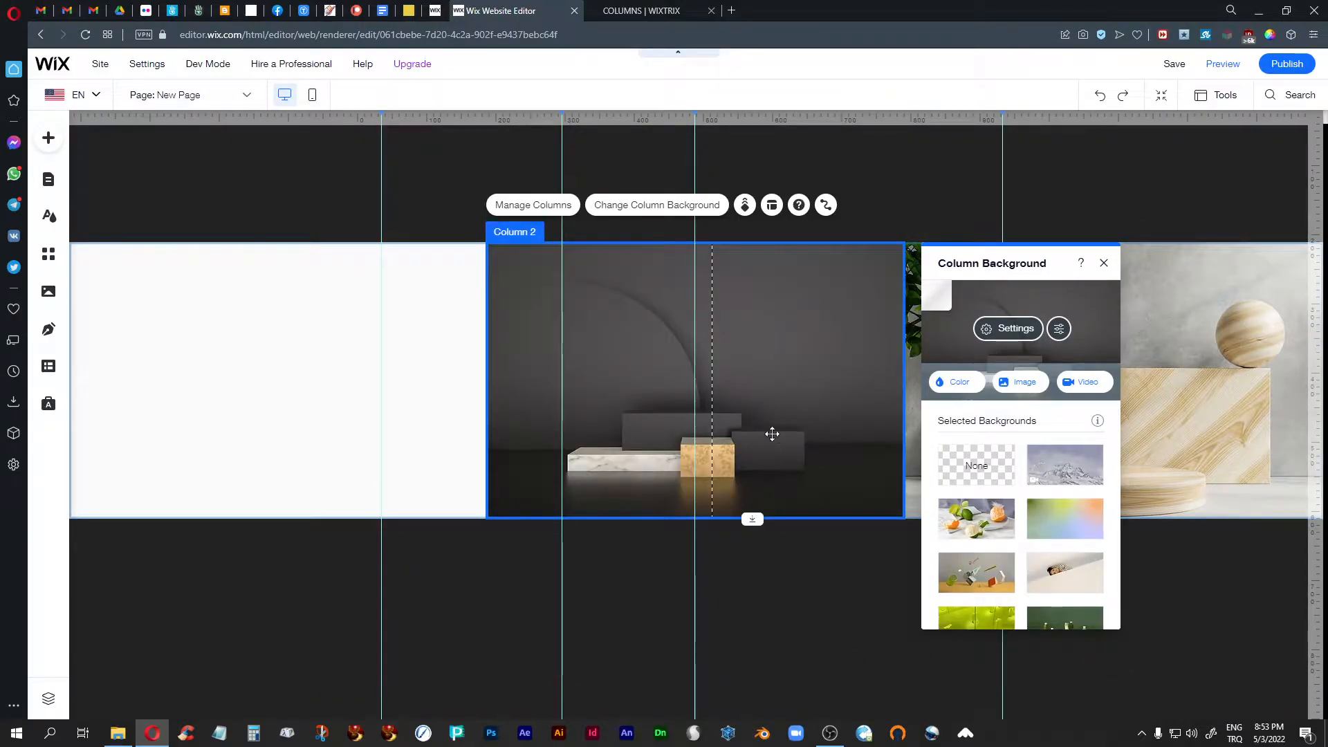
{"action": "left_click", "coordinate": [787, 626]}
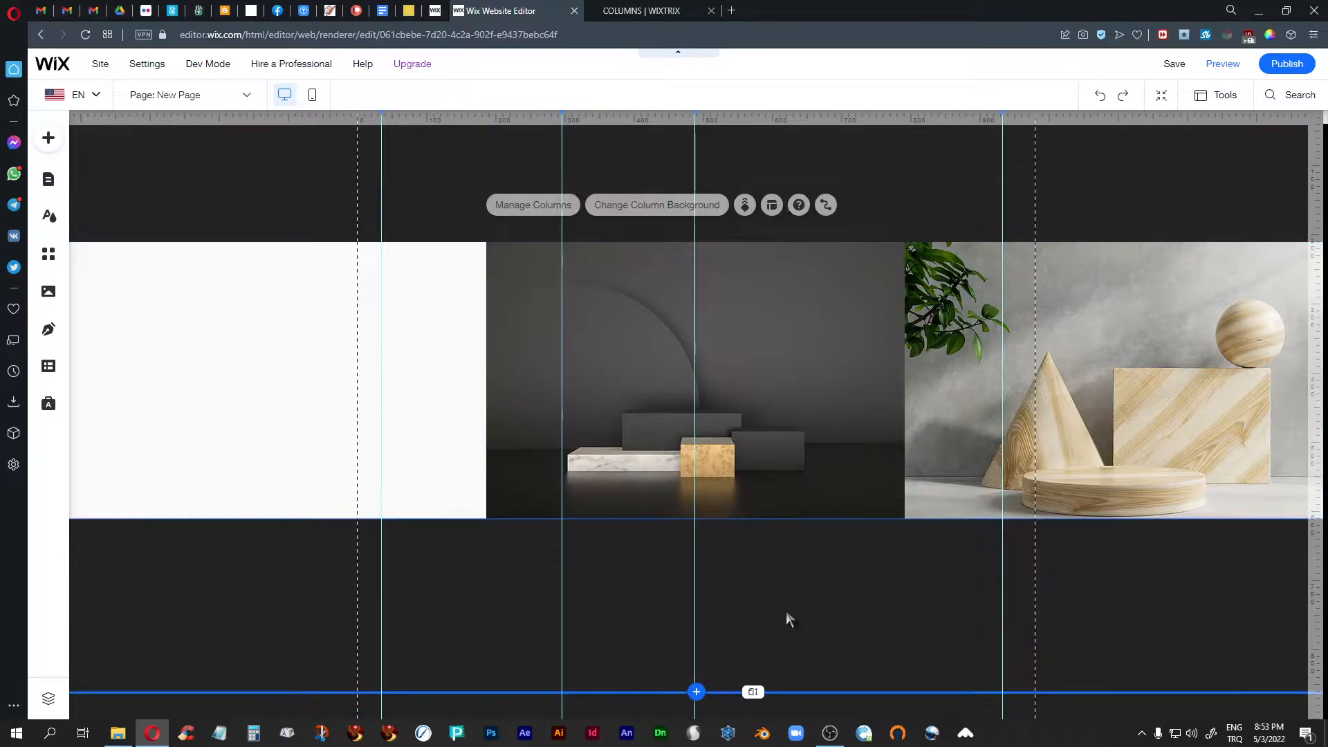
- Try middle-left positioning for the second column's background image, set it to middle right, and check the column's content alignment
{"action": "left_click", "coordinate": [669, 427]}
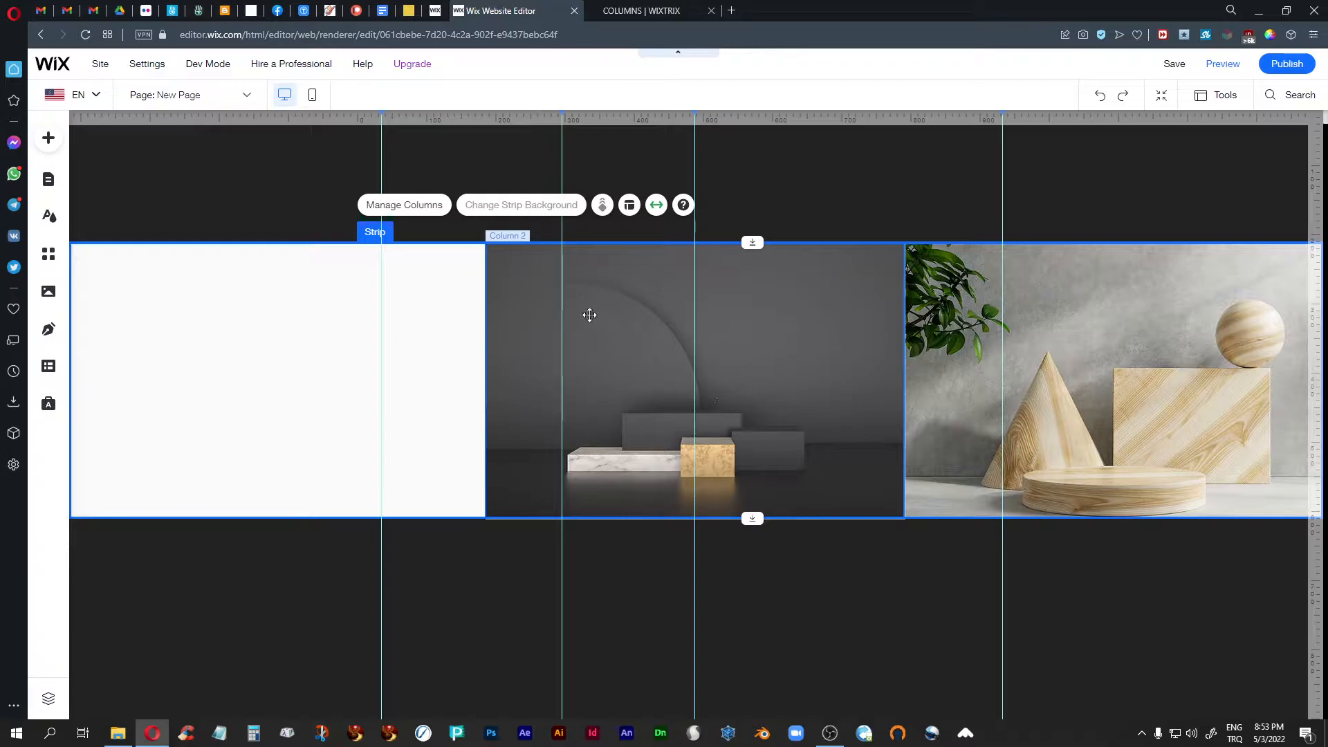
{"action": "left_click", "coordinate": [590, 315]}
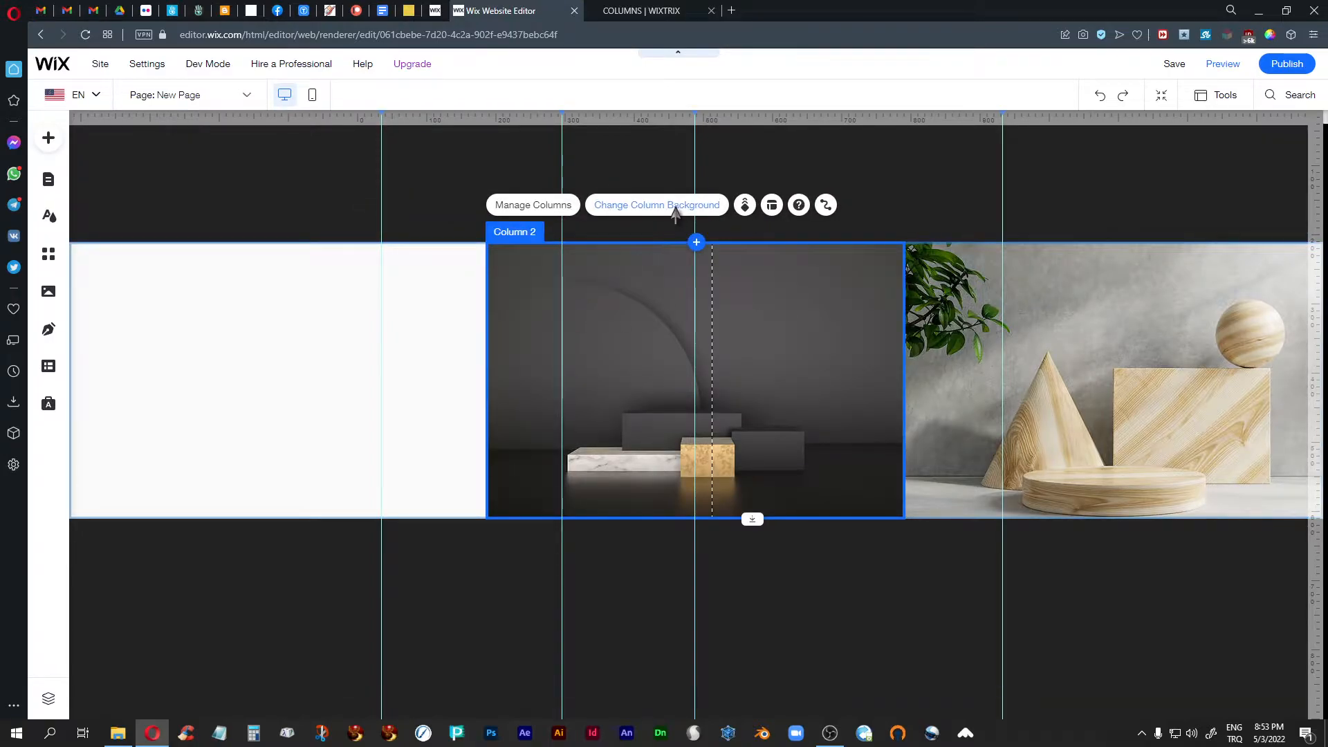
{"action": "left_click", "coordinate": [632, 208]}
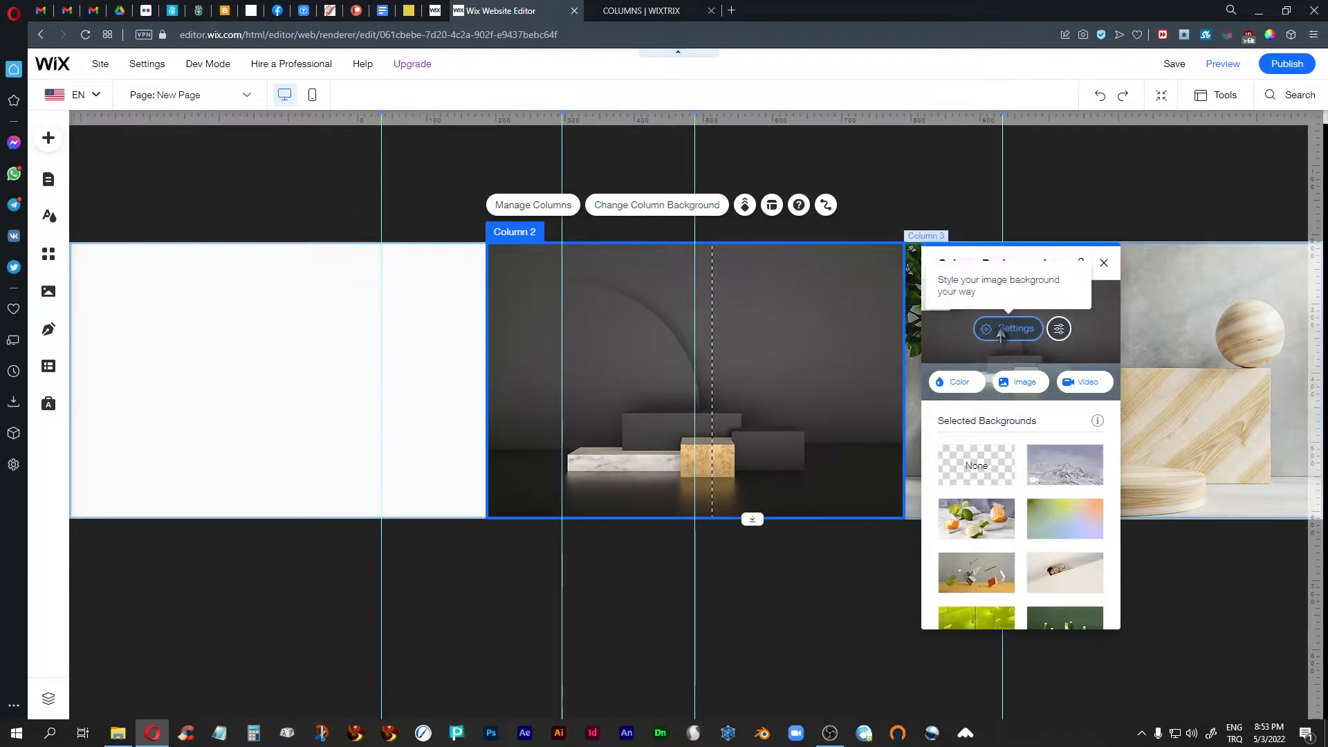
{"action": "left_click", "coordinate": [1011, 328]}
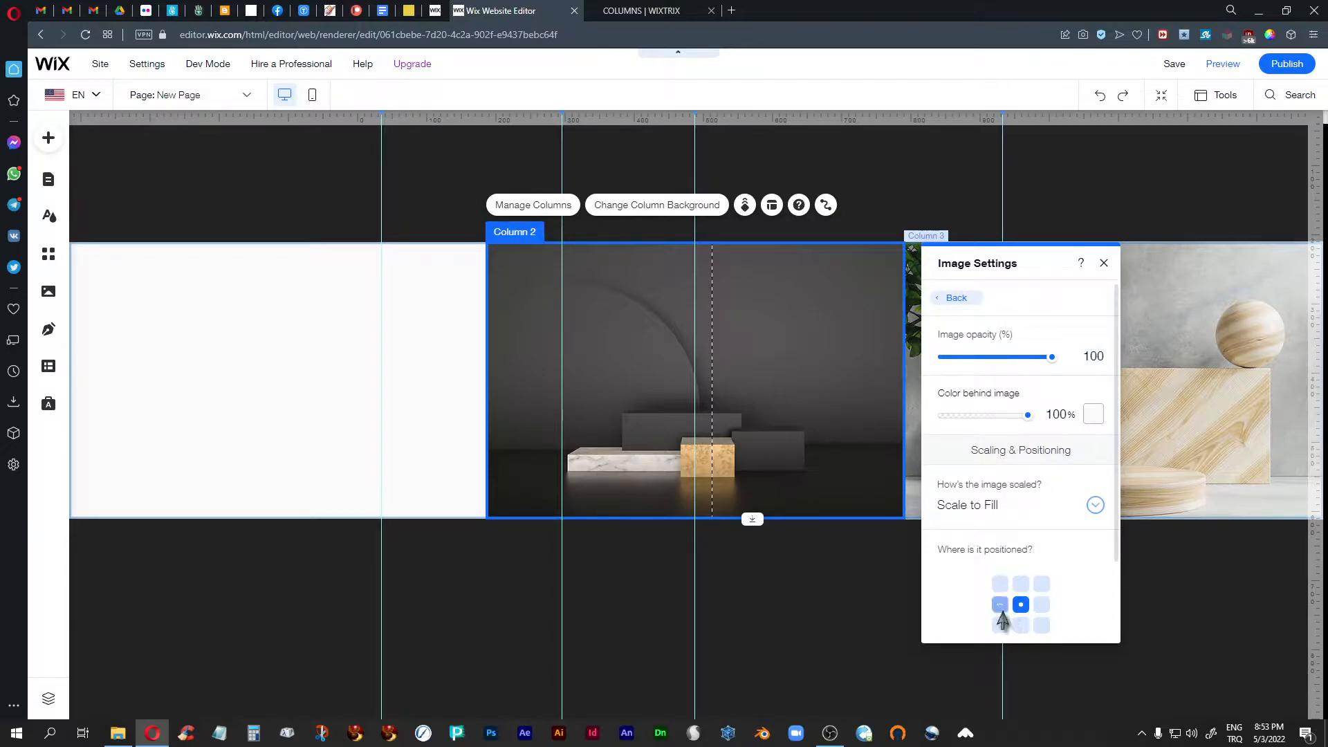
{"action": "left_click", "coordinate": [1001, 606]}
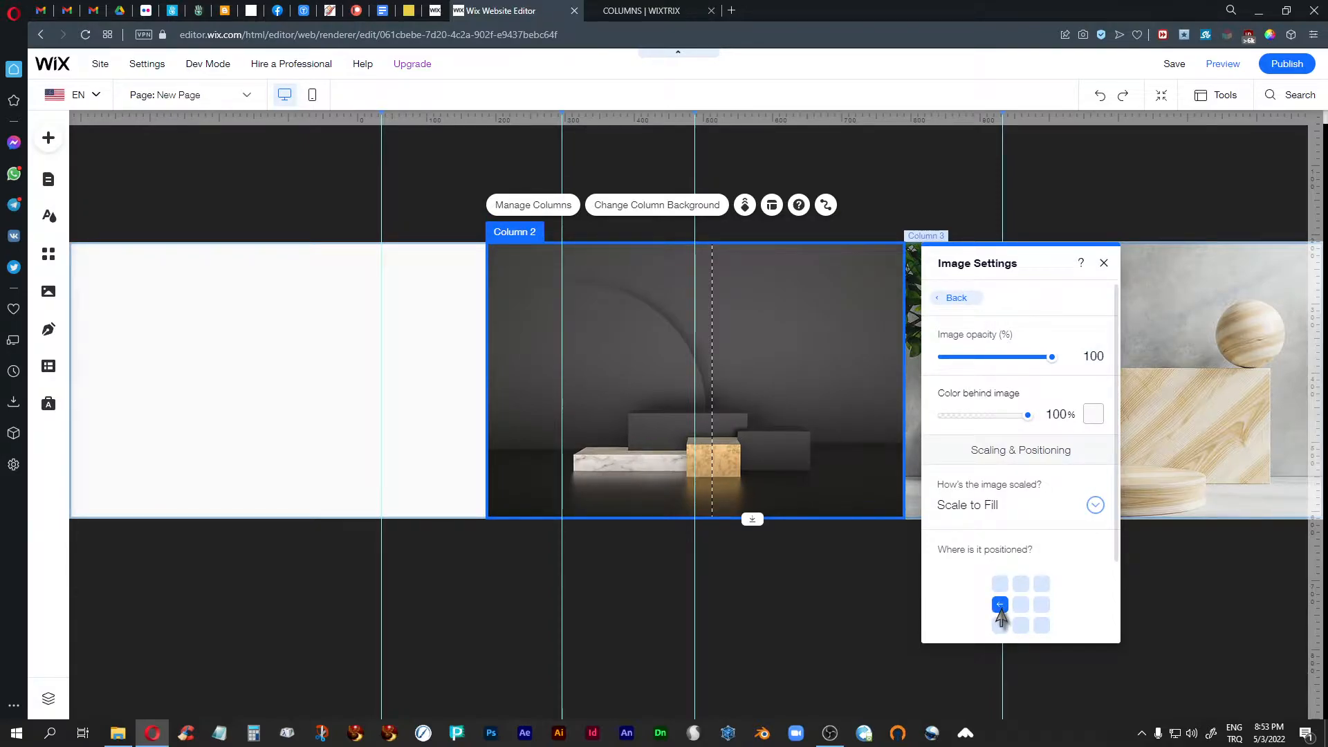
{"action": "left_click", "coordinate": [1042, 606]}
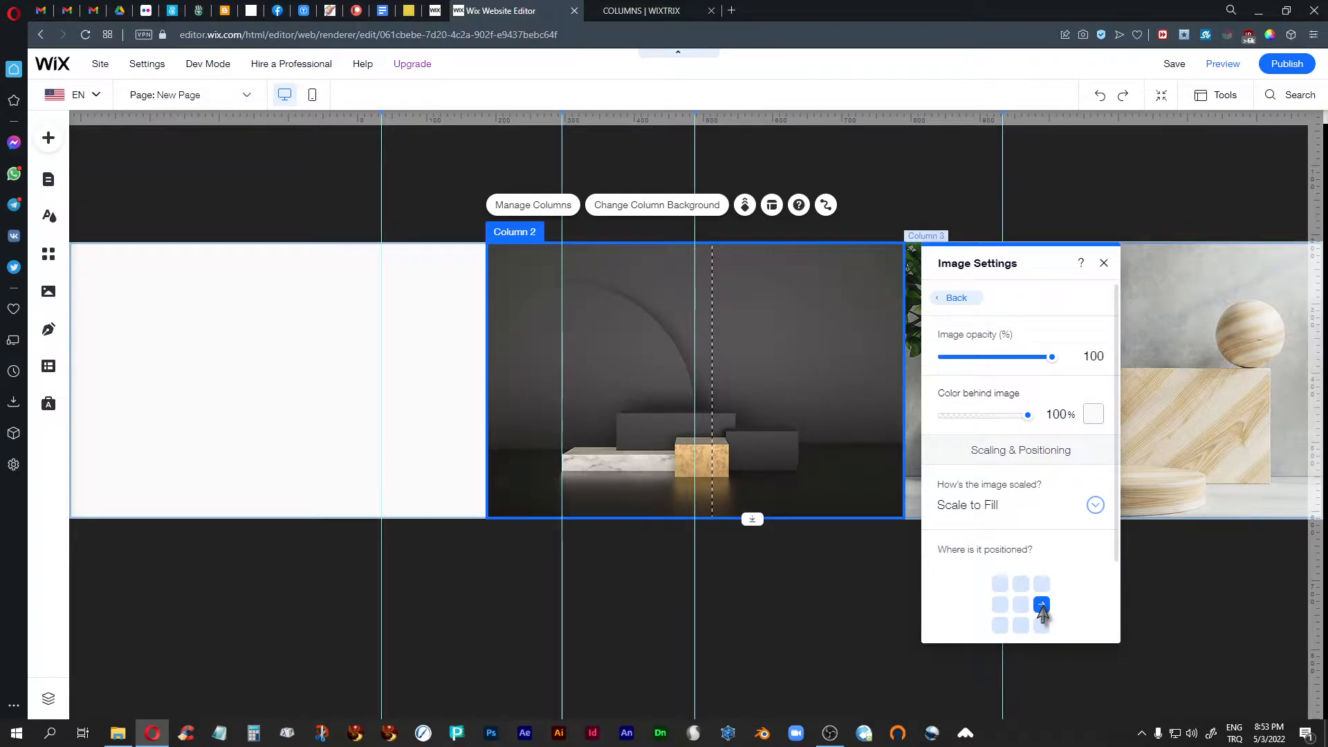
{"action": "left_click", "coordinate": [1104, 262]}
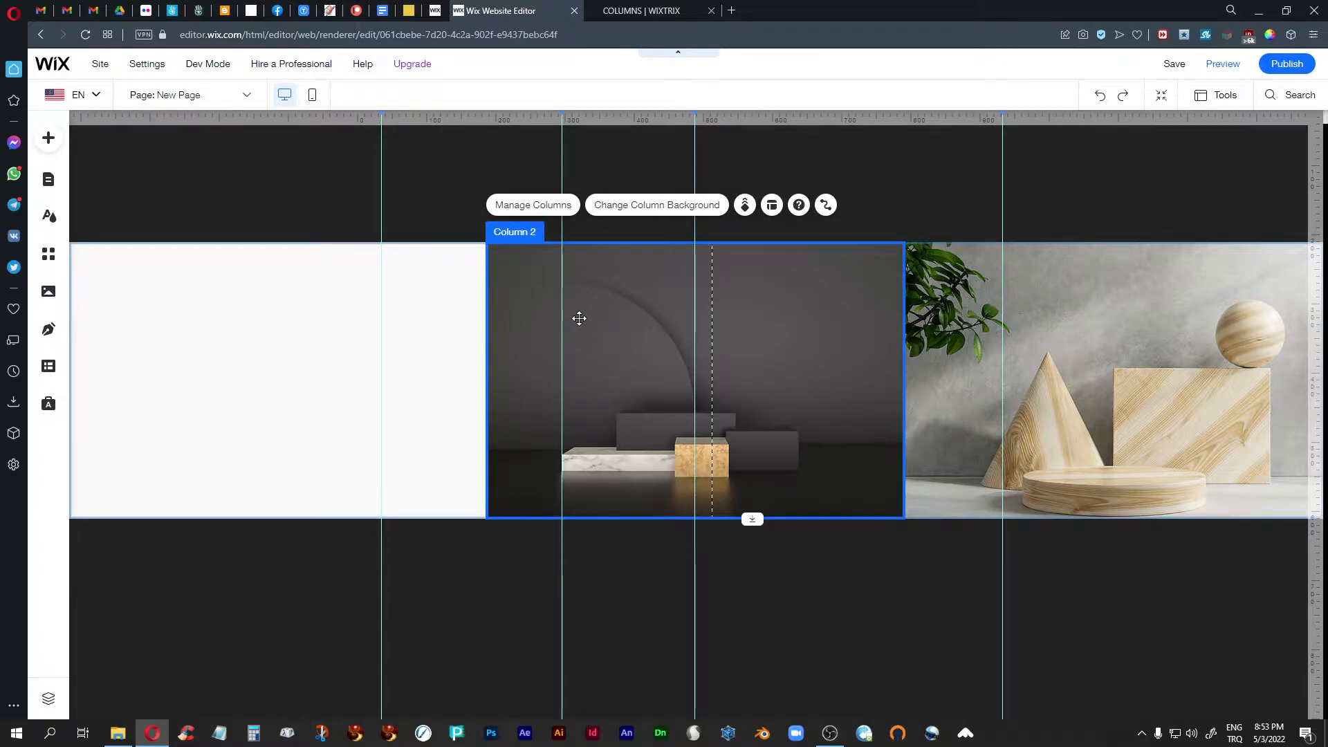
{"action": "left_click", "coordinate": [772, 205]}
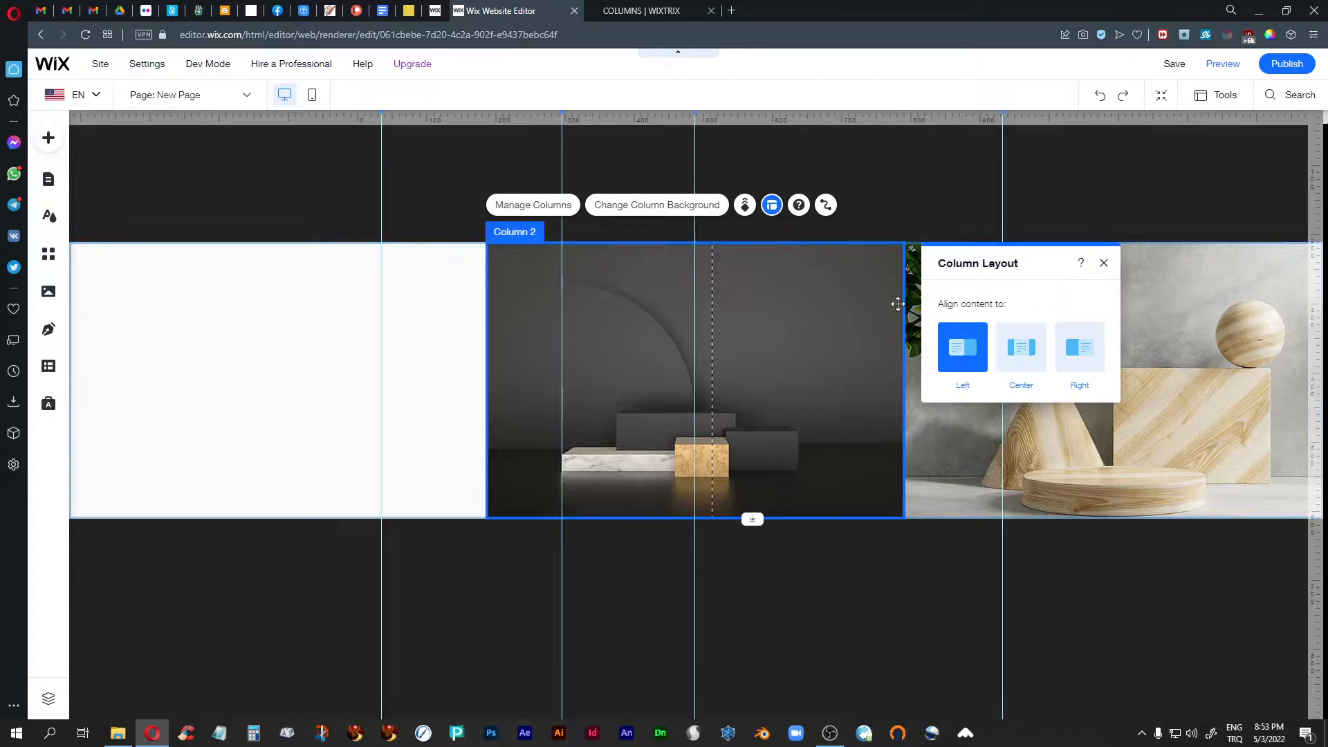
{"action": "left_click", "coordinate": [1104, 263]}
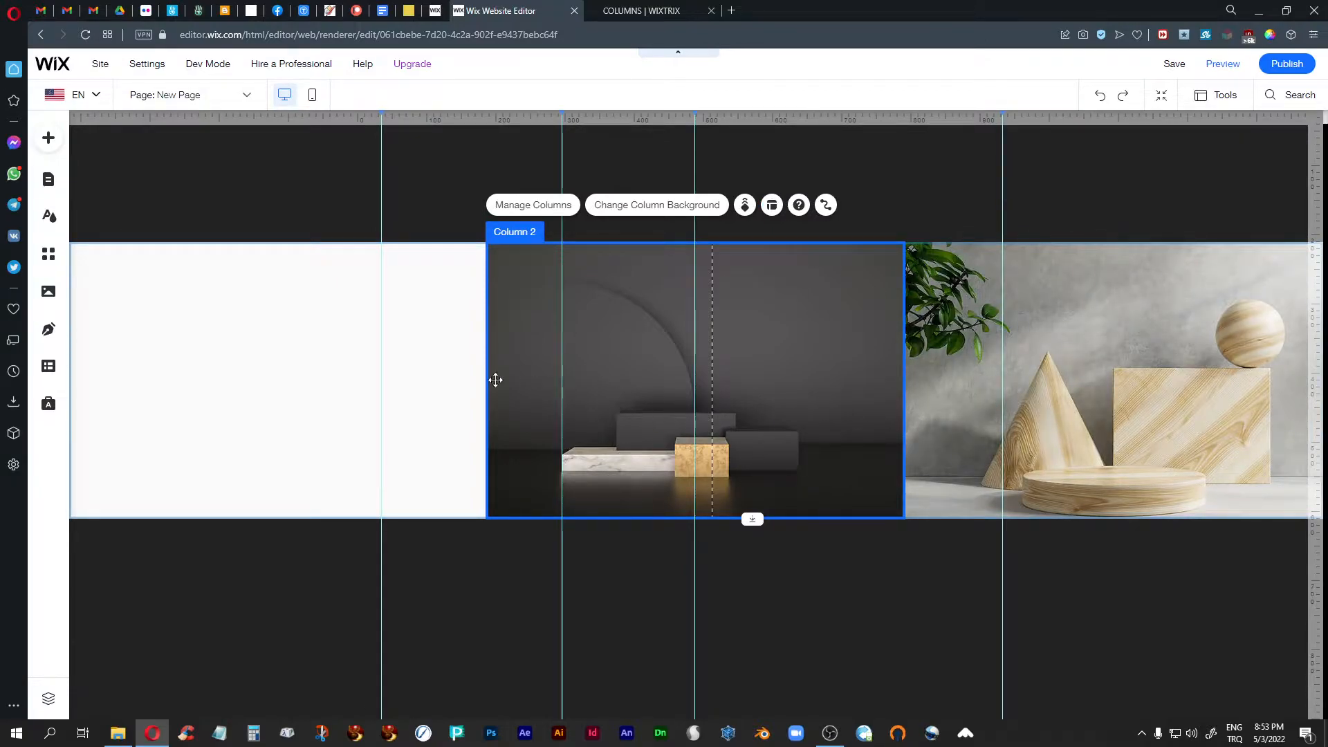
- Add a translucent white container box from My Boxes to the second column and narrow it to end at the dashed content guide
{"action": "left_click", "coordinate": [48, 137]}
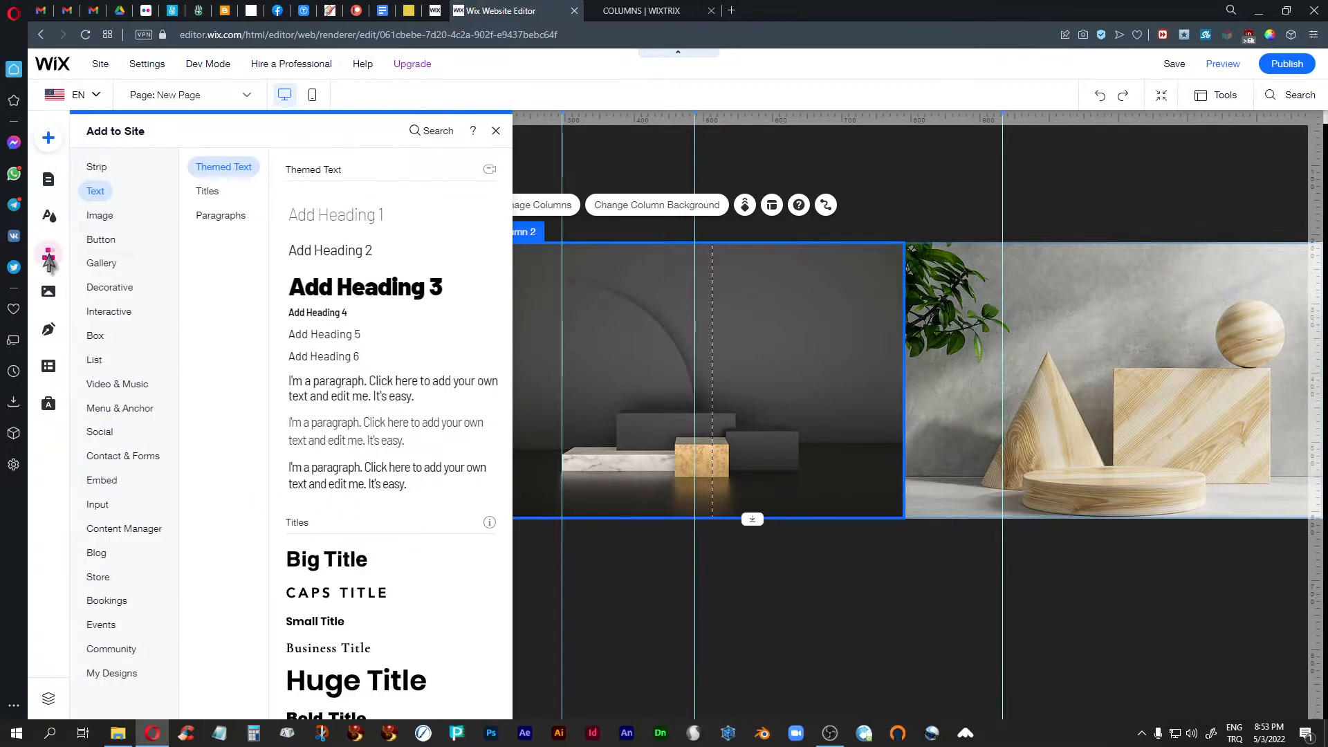
{"action": "mouse_move", "coordinate": [96, 337]}
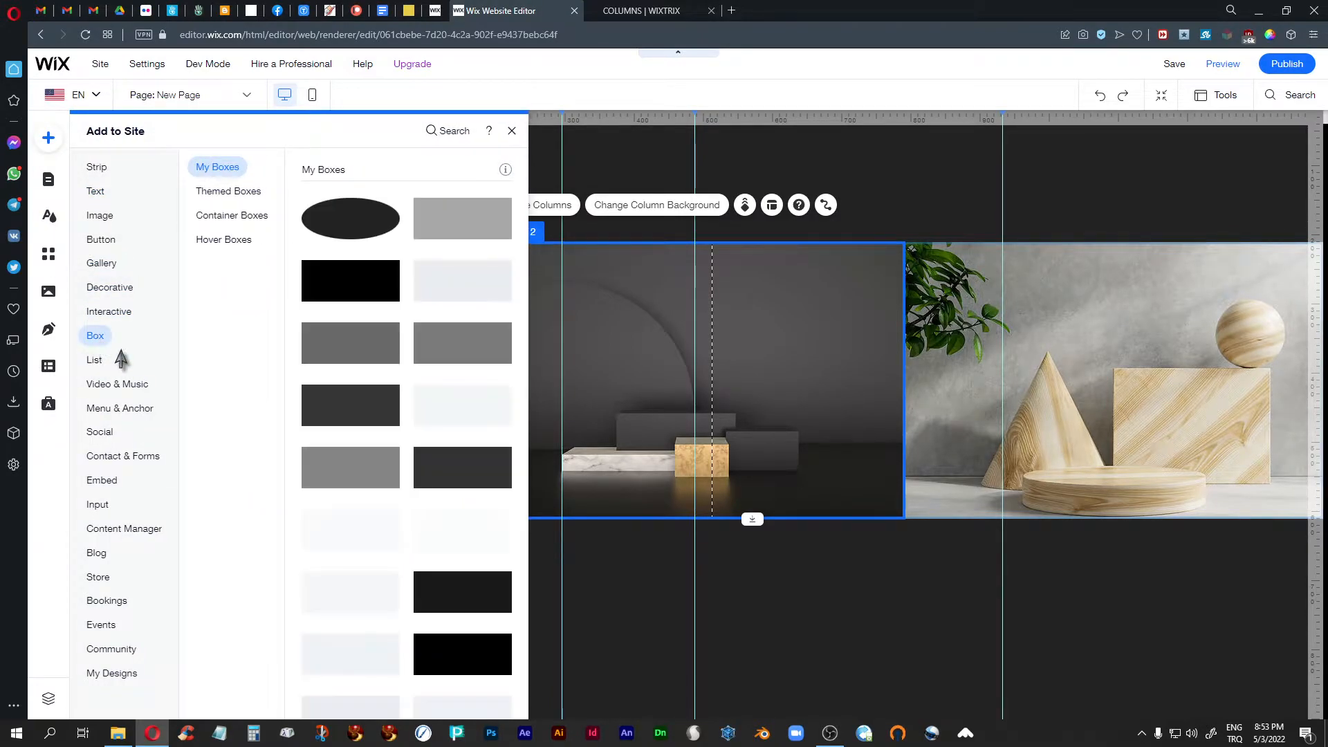
{"action": "left_click", "coordinate": [465, 410]}
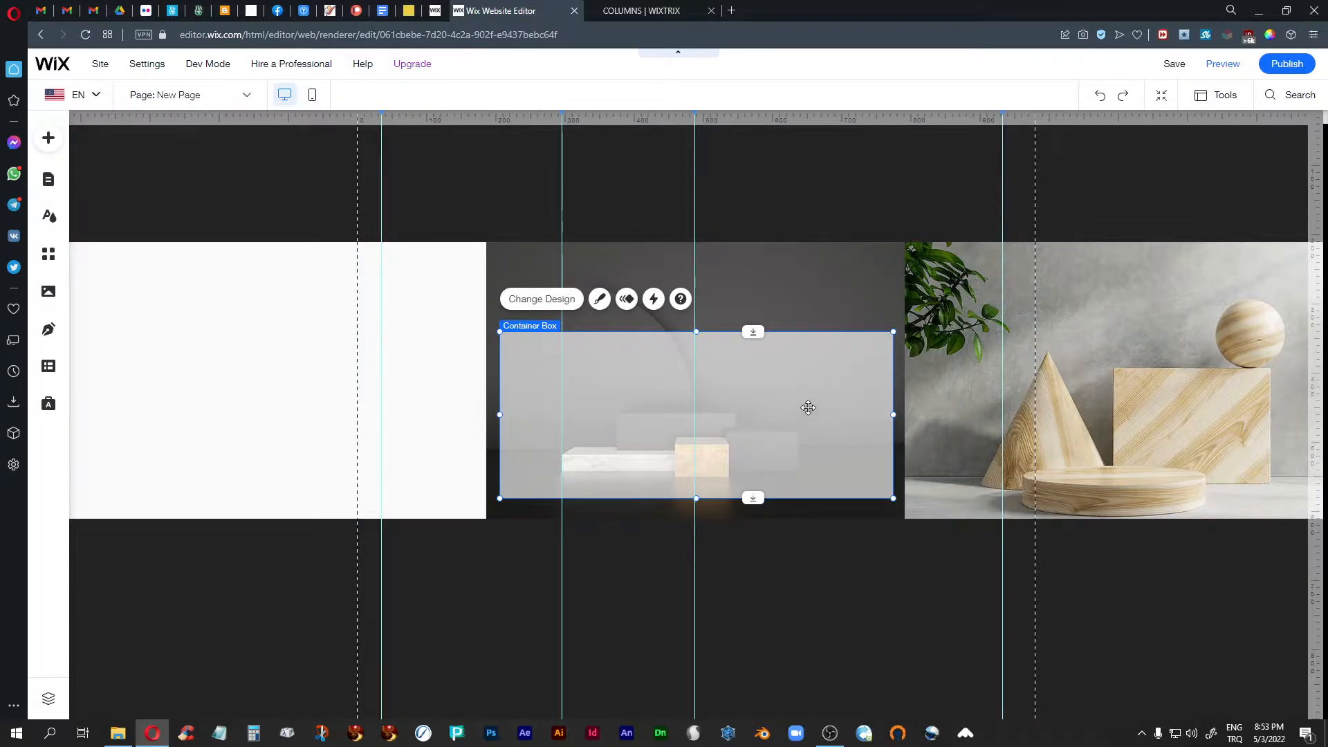
{"action": "left_click_drag", "start_coordinate": [807, 397], "coordinate": [795, 376]}
{"action": "left_click_drag", "start_coordinate": [891, 399], "coordinate": [709, 389]}
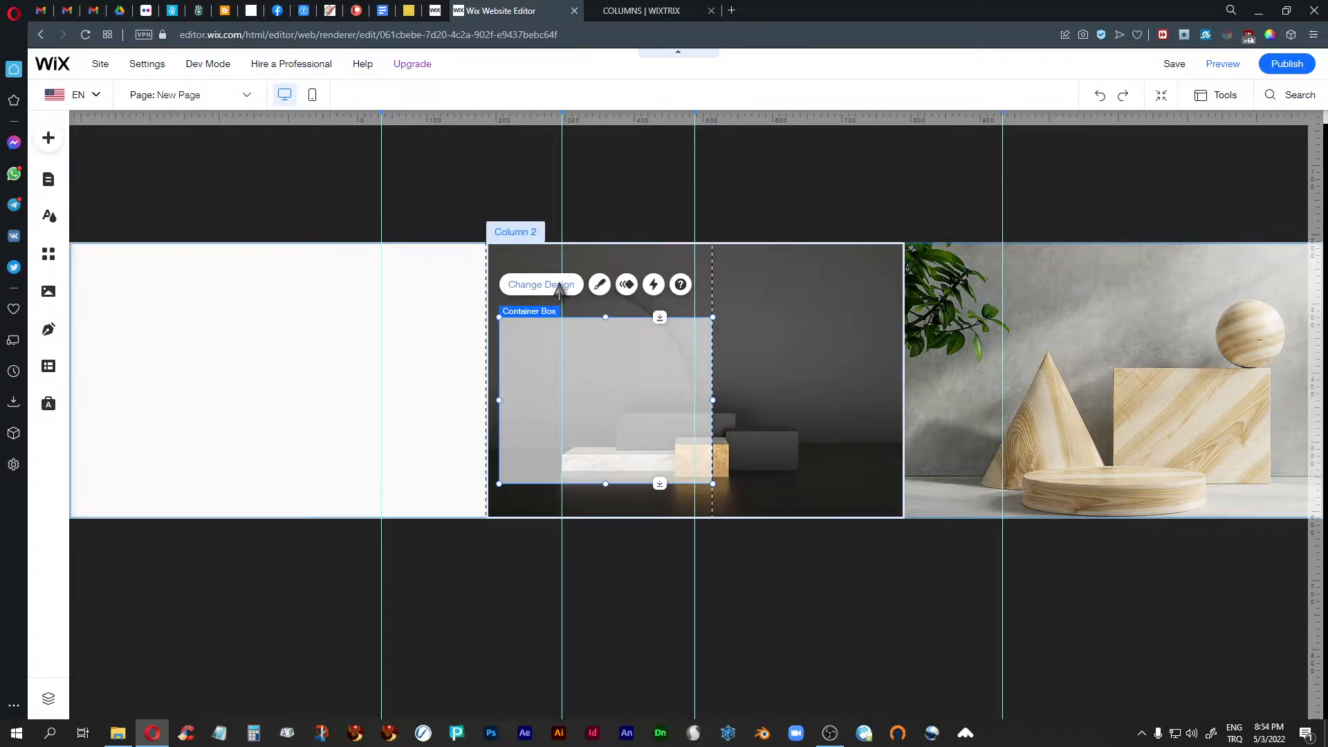
- Set the container box's fill to 100% opacity and an off-white from My Colors
{"action": "left_click", "coordinate": [592, 288]}
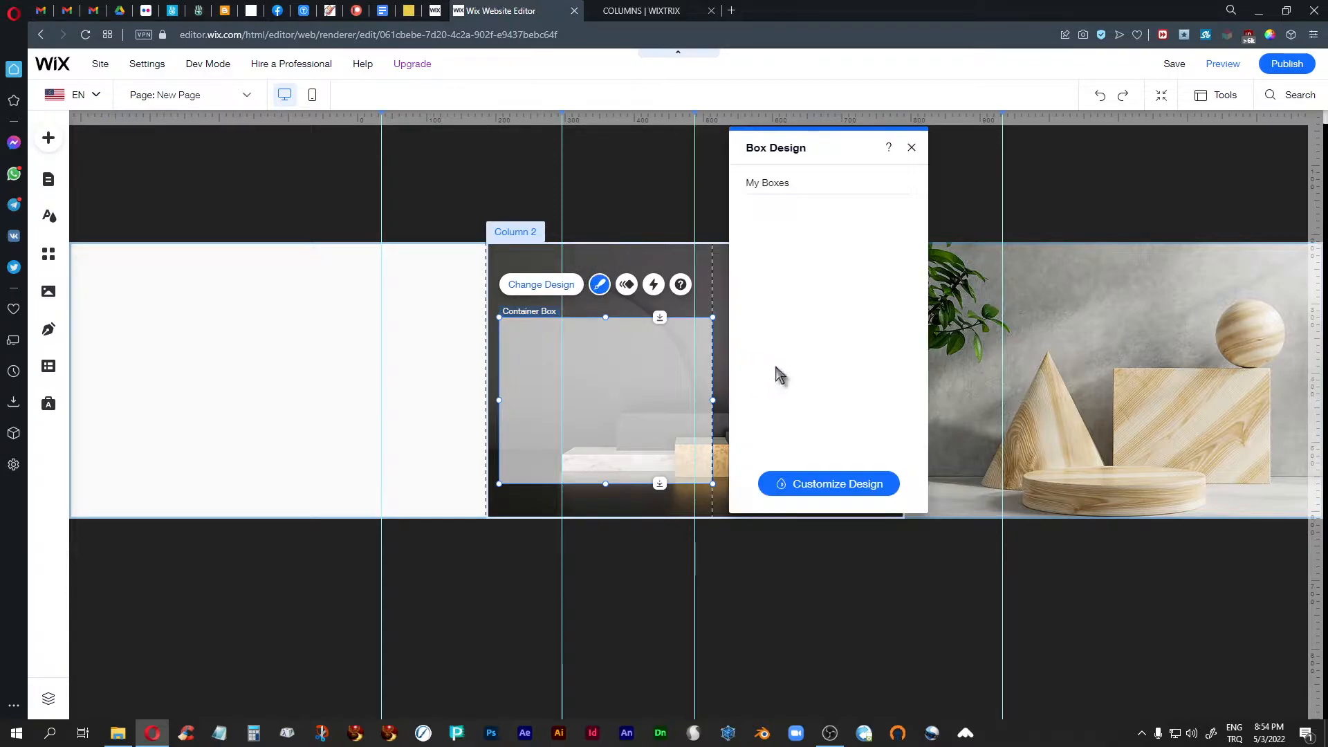
{"action": "left_click", "coordinate": [817, 481]}
{"action": "left_click", "coordinate": [826, 229]}
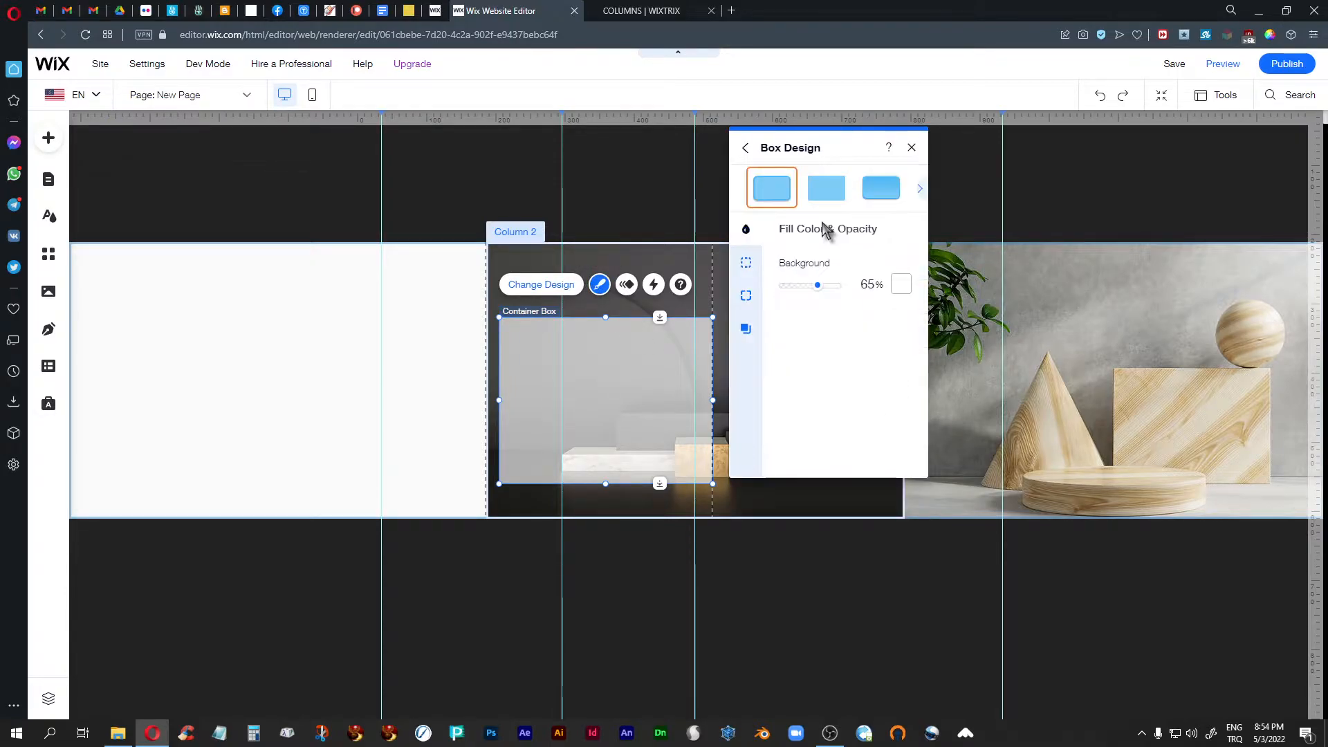
{"action": "left_click_drag", "start_coordinate": [818, 287], "coordinate": [871, 303]}
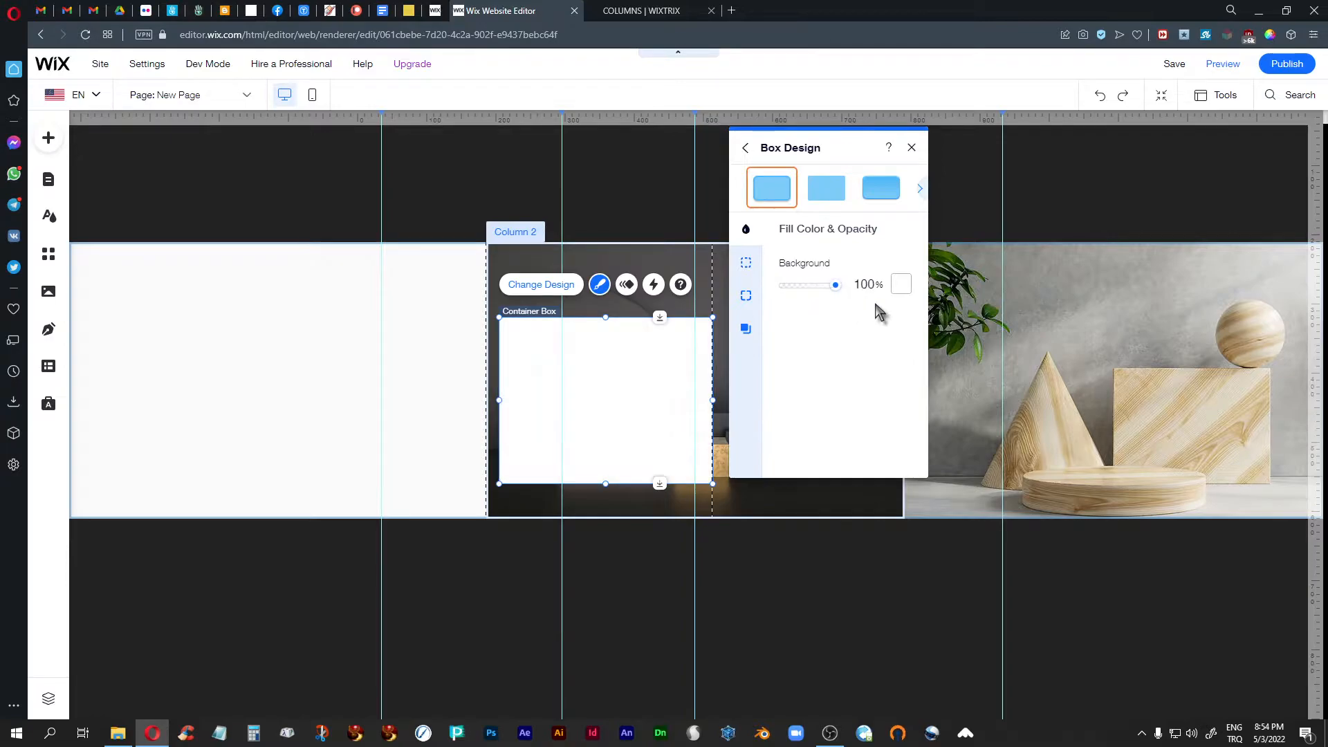
{"action": "left_click", "coordinate": [900, 285]}
{"action": "left_click", "coordinate": [990, 491]}
{"action": "left_click", "coordinate": [1047, 296]}
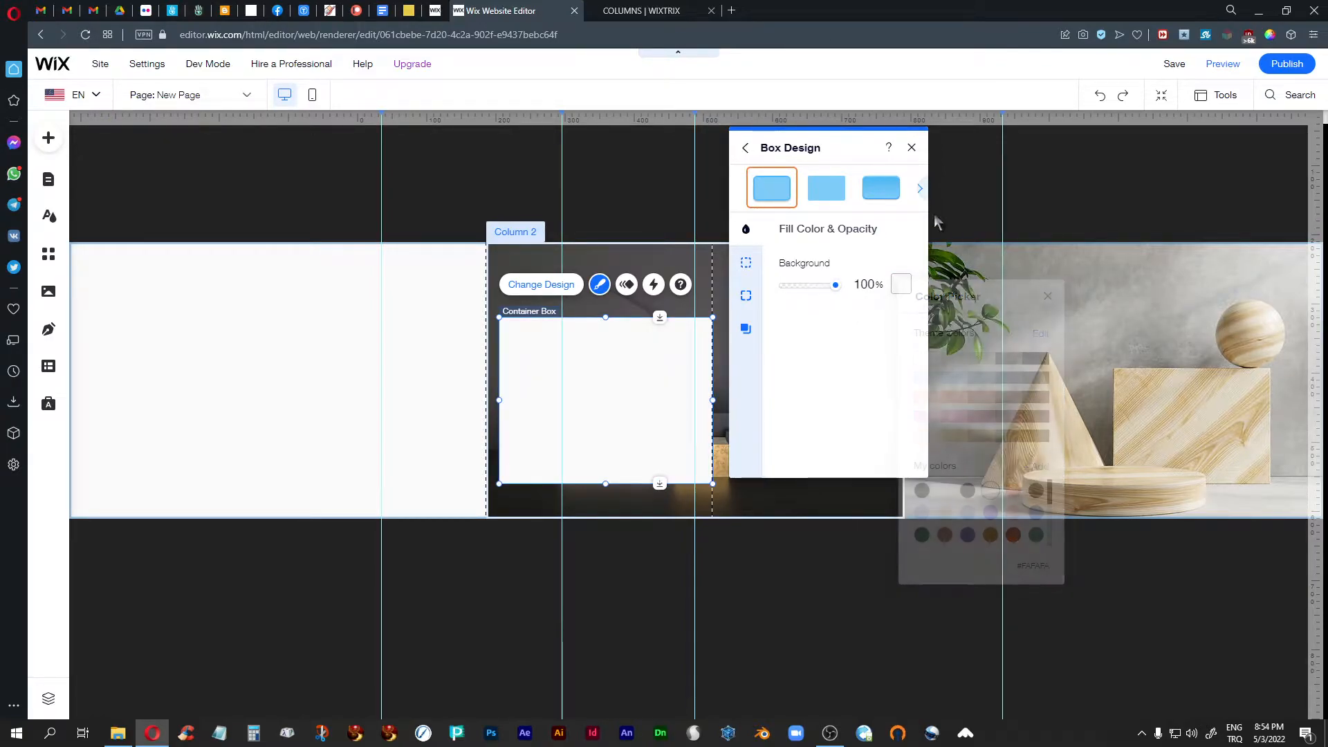
- Stretch the container box to the second column's full height and outer left edge, about 327 by 400 px
{"action": "left_click", "coordinate": [912, 148]}
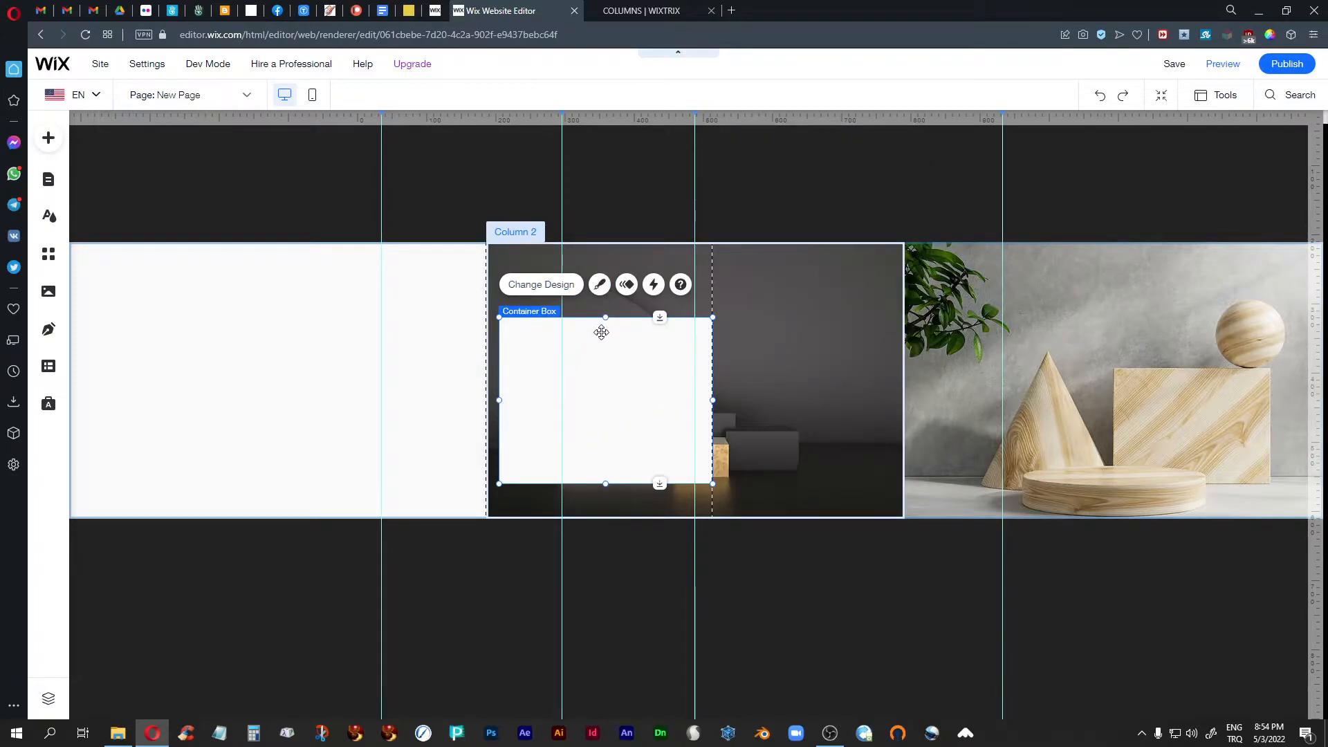
{"action": "left_click_drag", "start_coordinate": [606, 319], "coordinate": [608, 239]}
{"action": "left_click_drag", "start_coordinate": [605, 480], "coordinate": [603, 519]}
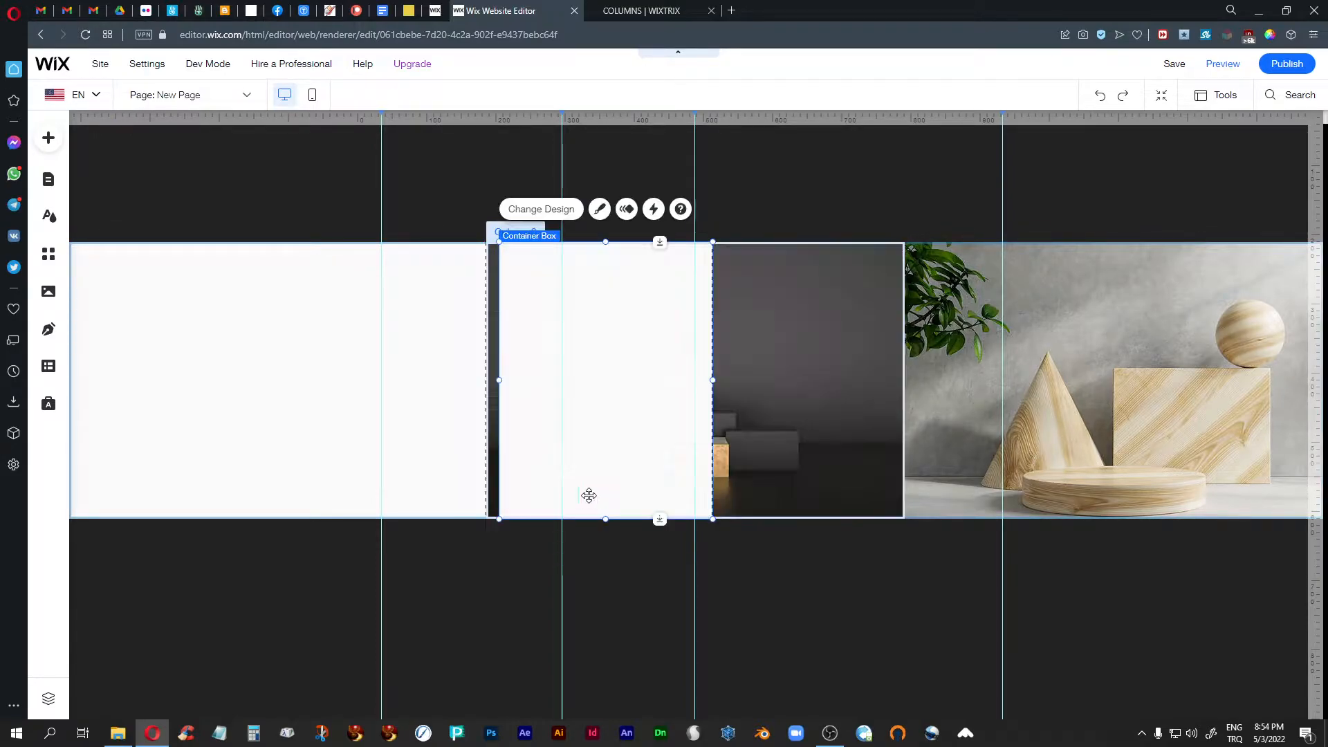
{"action": "left_click_drag", "start_coordinate": [499, 380], "coordinate": [489, 379]}
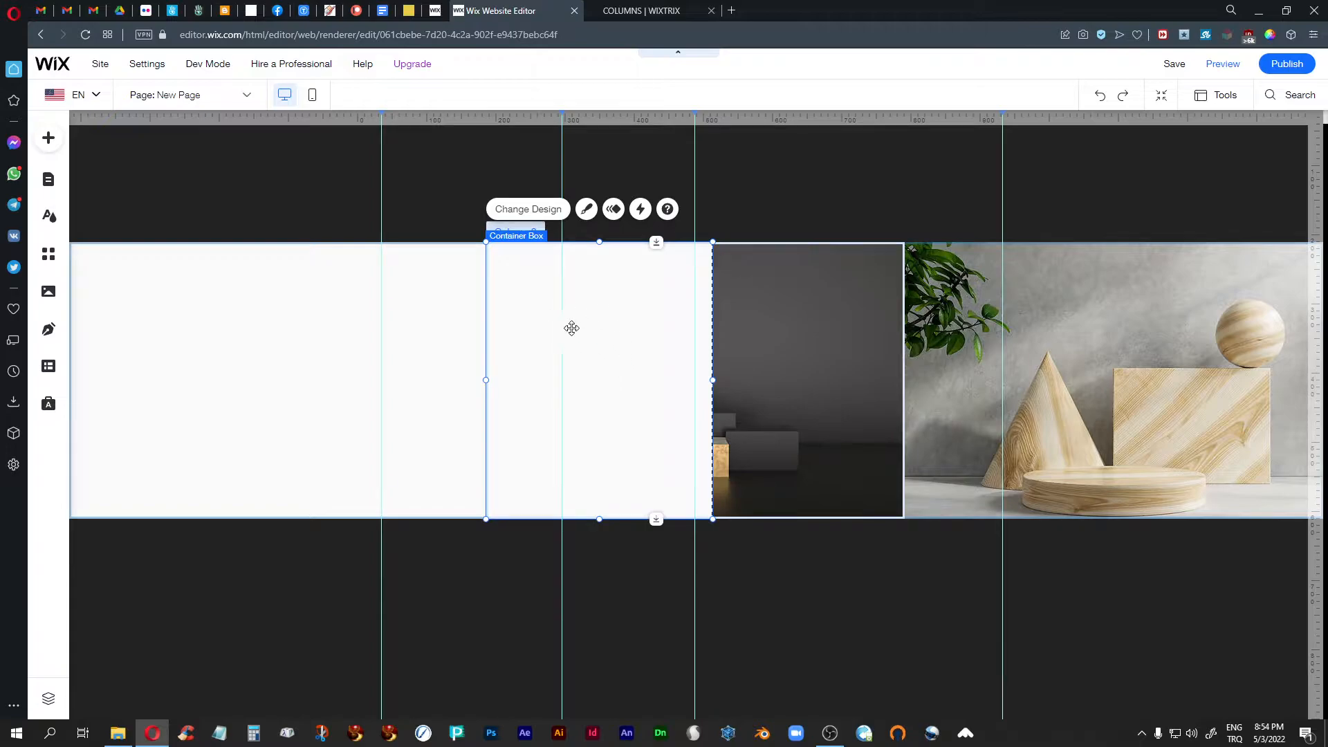
- Show the editing toolbar, check the container box's size and position, and place the toolbar closer to the box
{"action": "left_click", "coordinate": [1217, 95]}
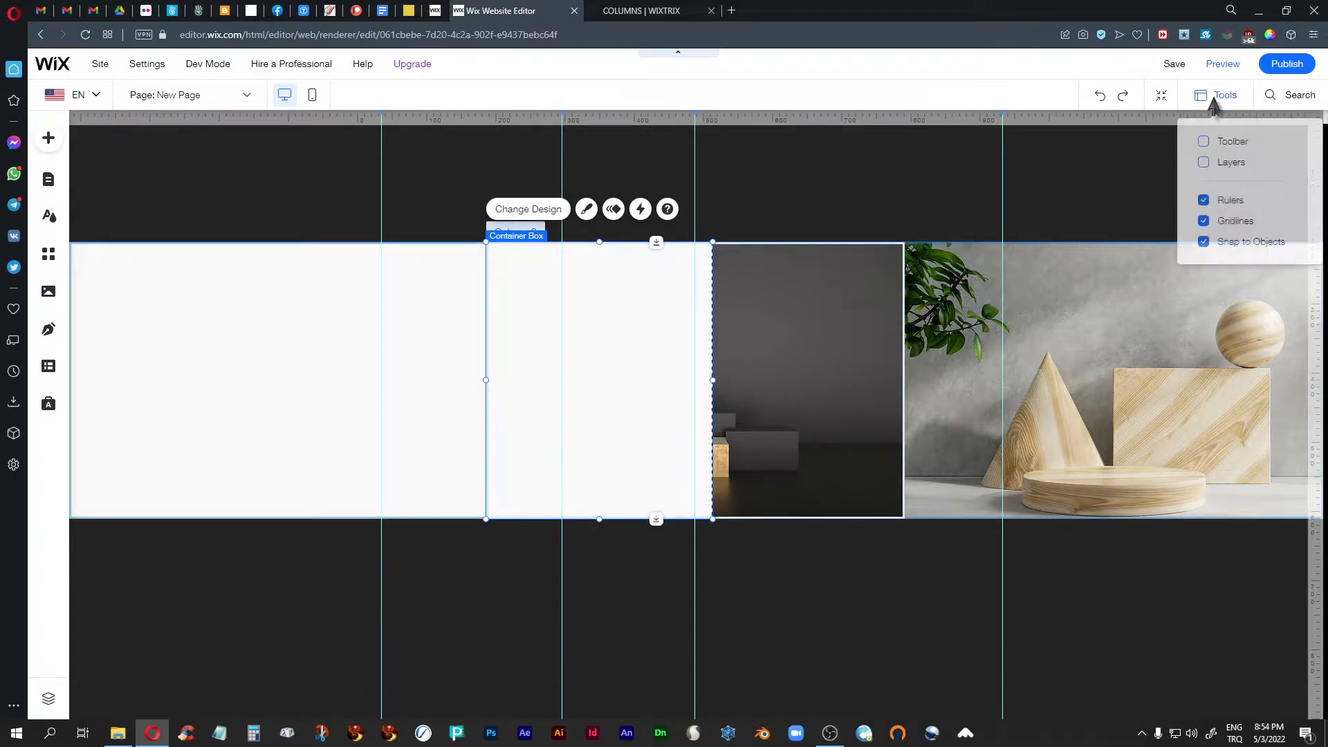
{"action": "left_click", "coordinate": [1222, 147]}
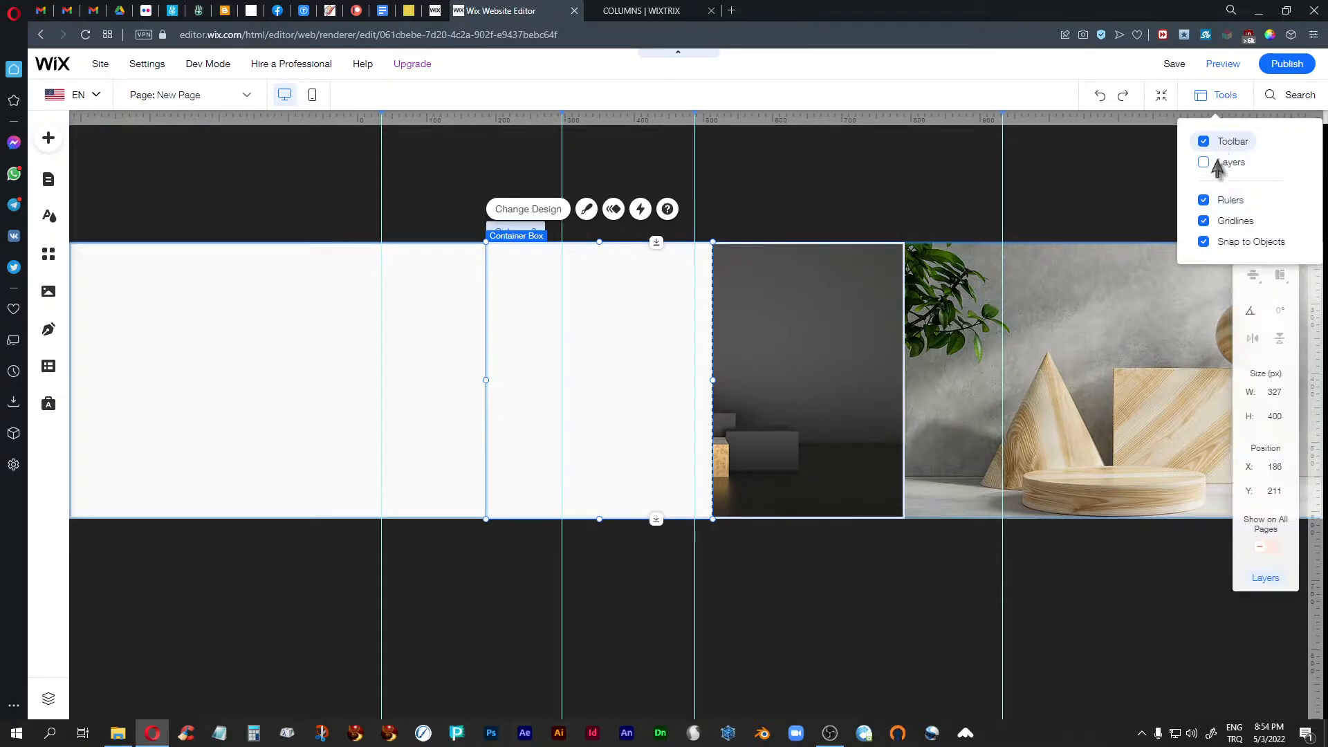
{"action": "left_click", "coordinate": [1111, 199]}
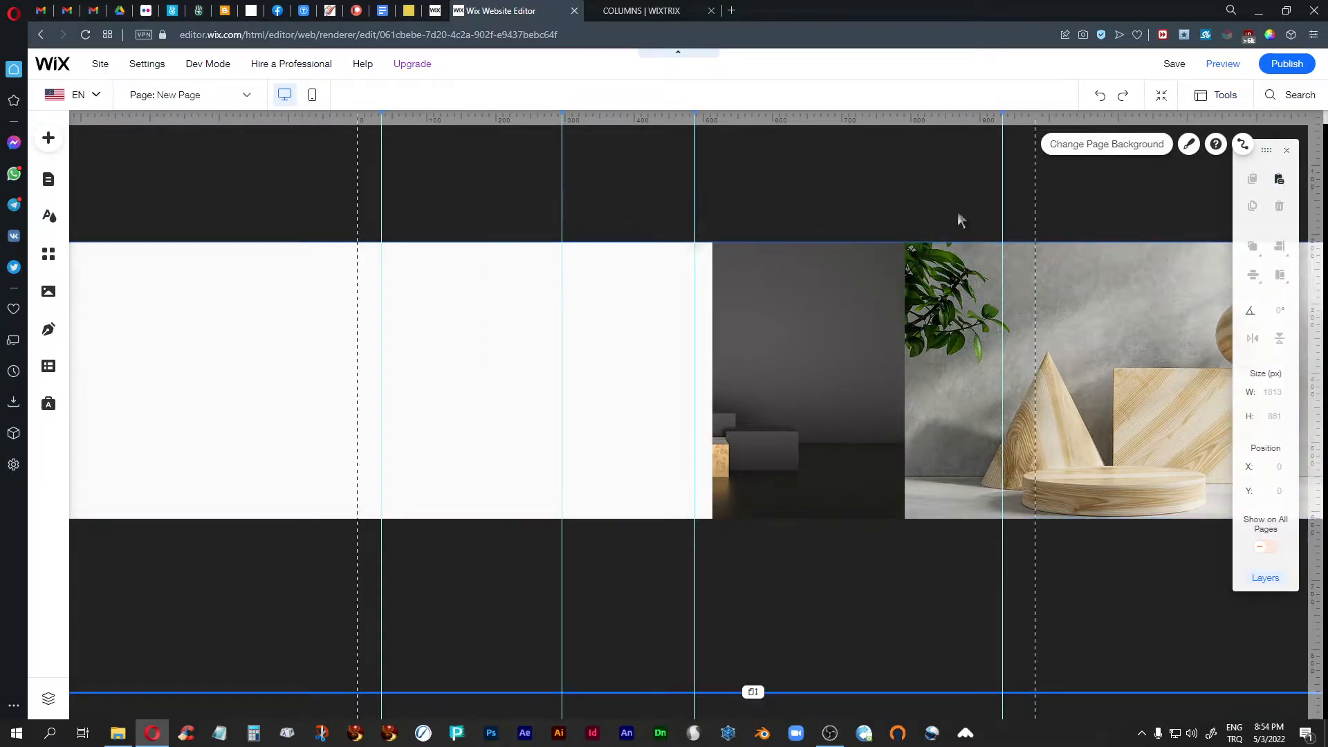
{"action": "left_click", "coordinate": [833, 335]}
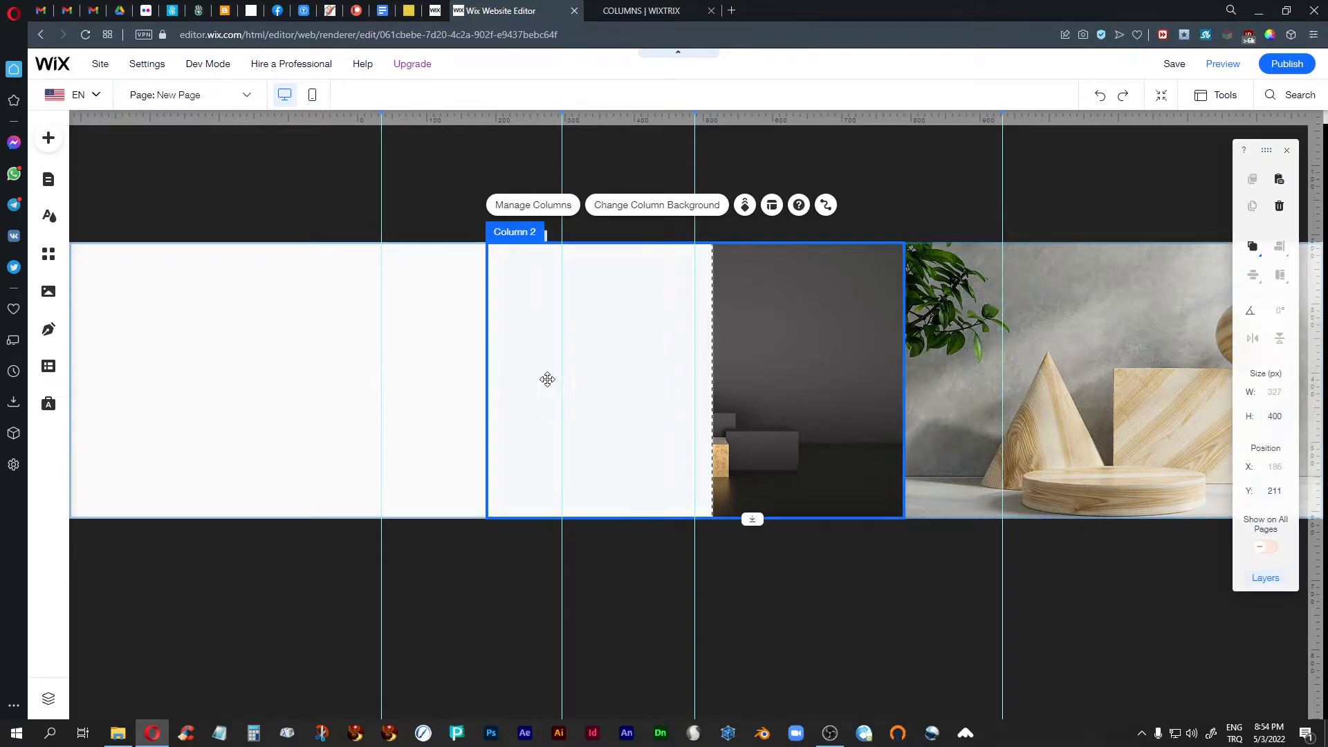
{"action": "left_click", "coordinate": [587, 367]}
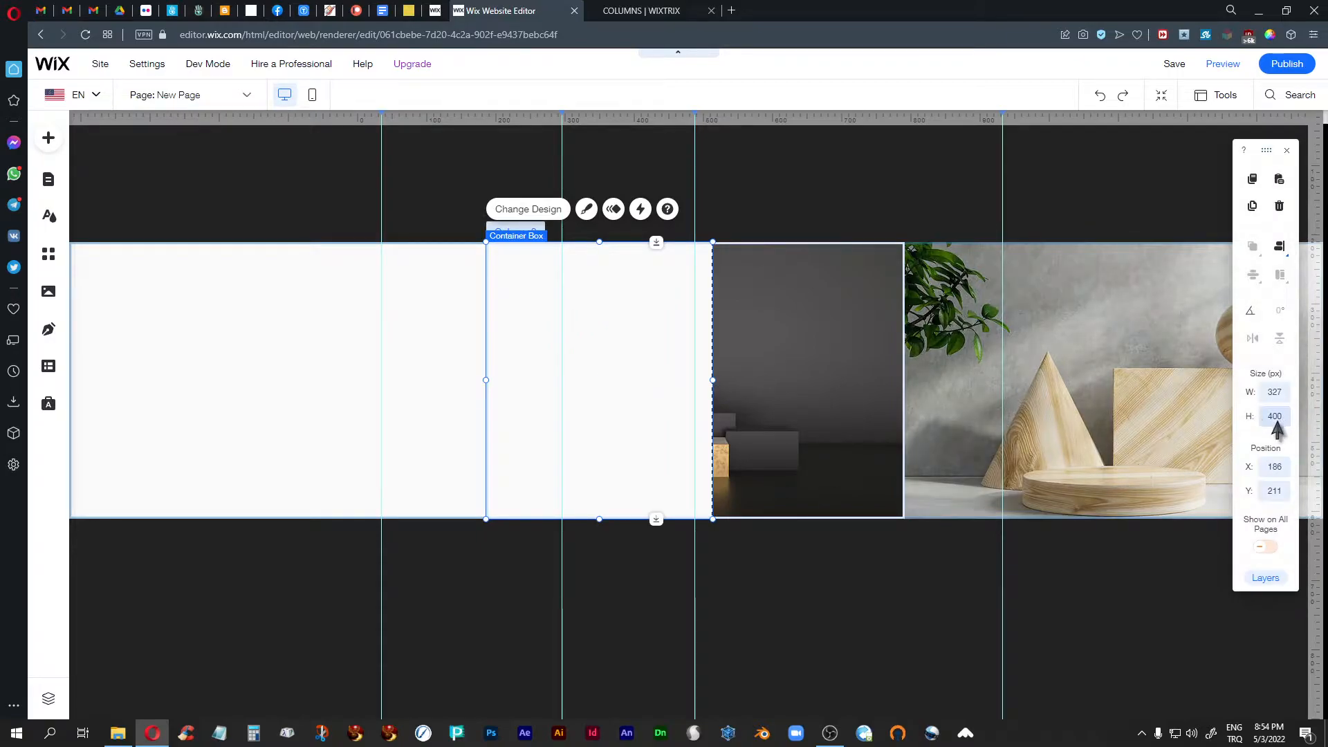
{"action": "left_click_drag", "start_coordinate": [1266, 154], "coordinate": [988, 182]}
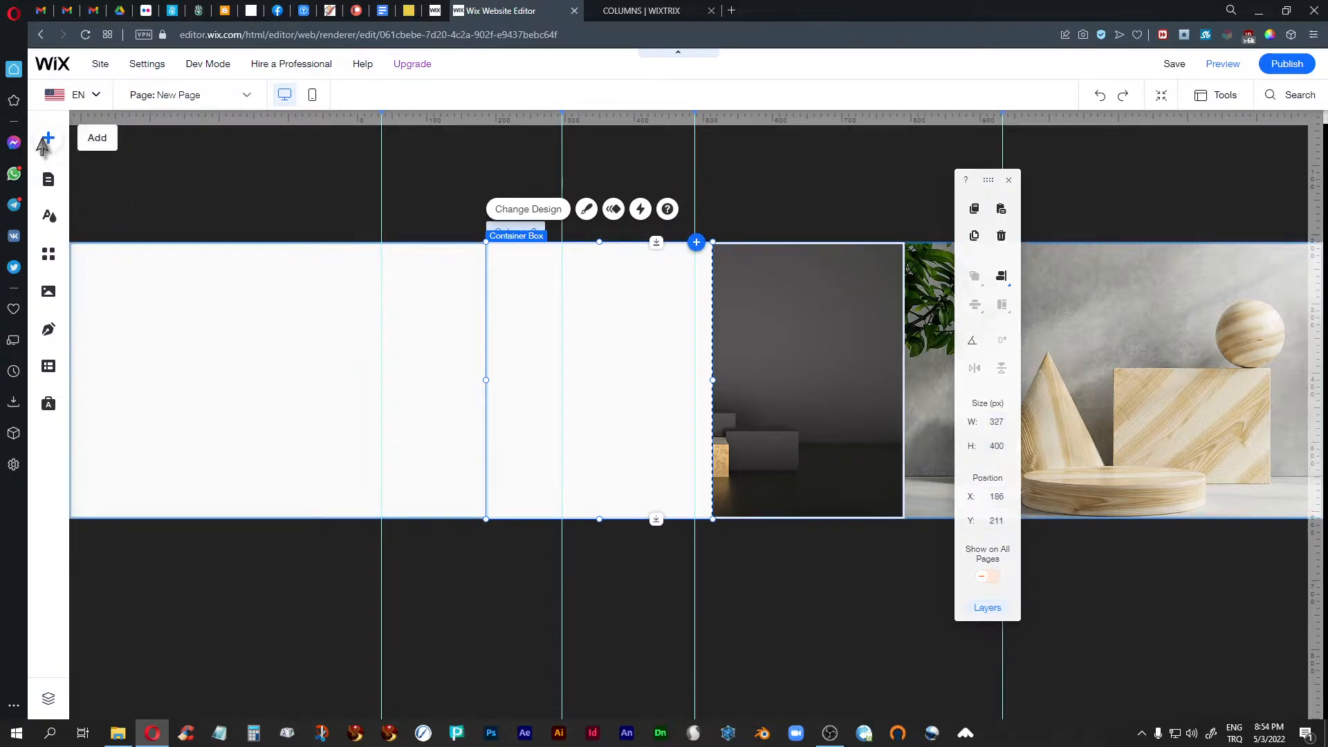
- Add a themed paragraph text, place it inside the second column's container box and narrow it to fit the box
{"action": "left_click", "coordinate": [43, 143]}
{"action": "mouse_move", "coordinate": [101, 195]}
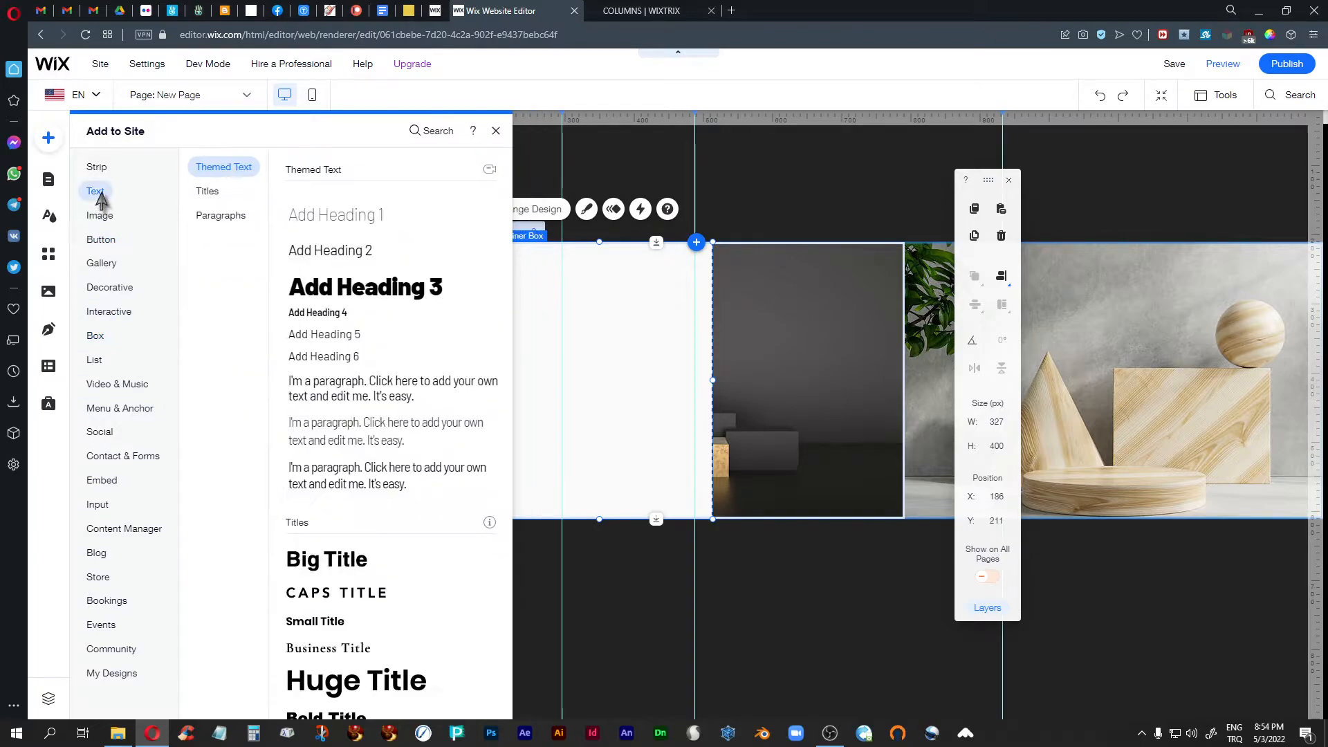
{"action": "left_click", "coordinate": [360, 474]}
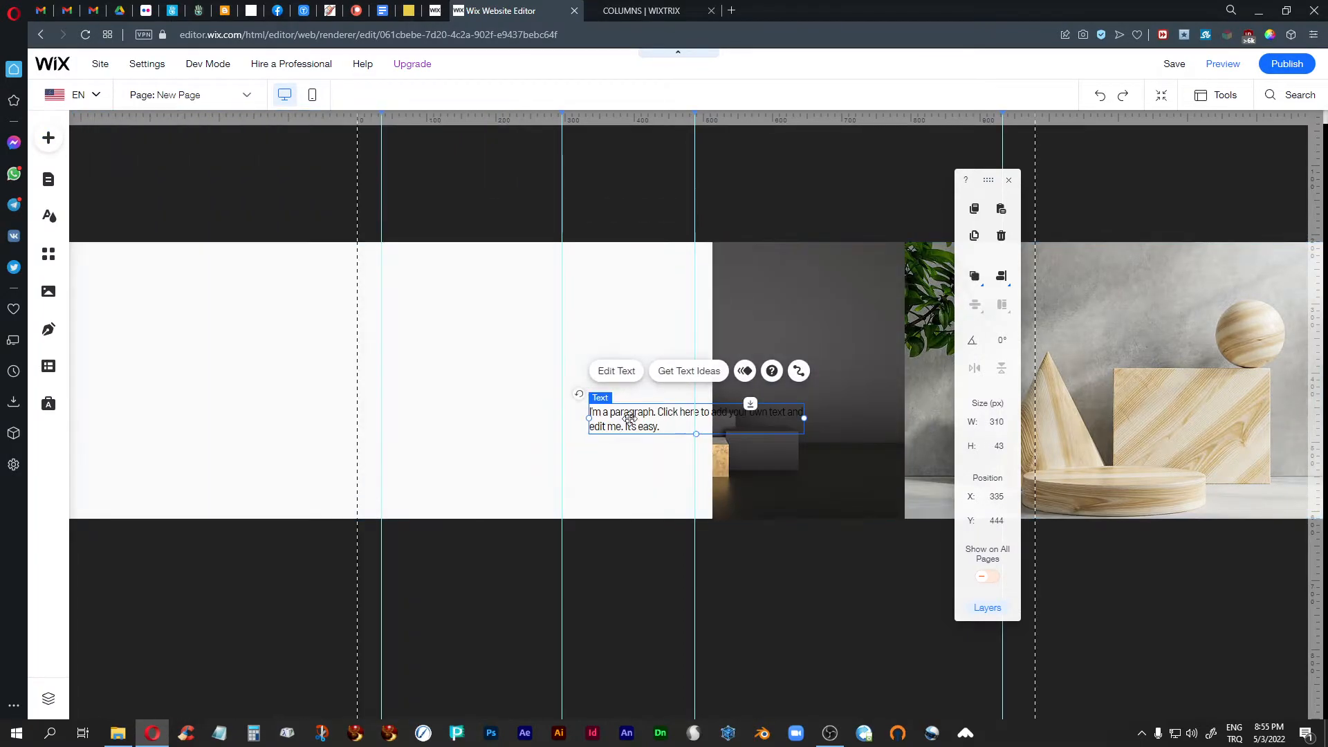
{"action": "left_click_drag", "start_coordinate": [639, 416], "coordinate": [628, 364]}
{"action": "left_click_drag", "start_coordinate": [791, 365], "coordinate": [694, 338]}
{"action": "left_click", "coordinate": [648, 278]}
{"action": "left_click", "coordinate": [534, 401]}
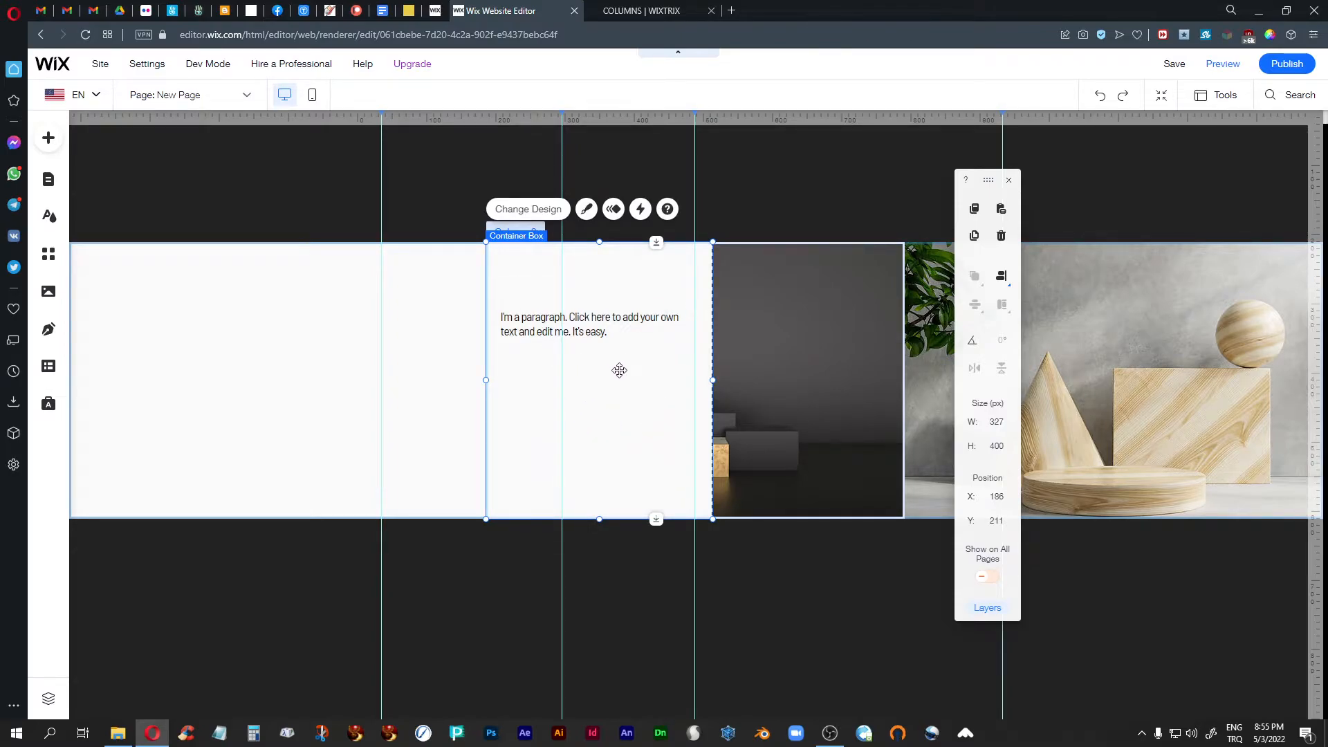
- Open the COLUMNS page, close the editing toolbar, and examine the finished two-column strip and the box under its left image
{"action": "left_click", "coordinate": [248, 97]}
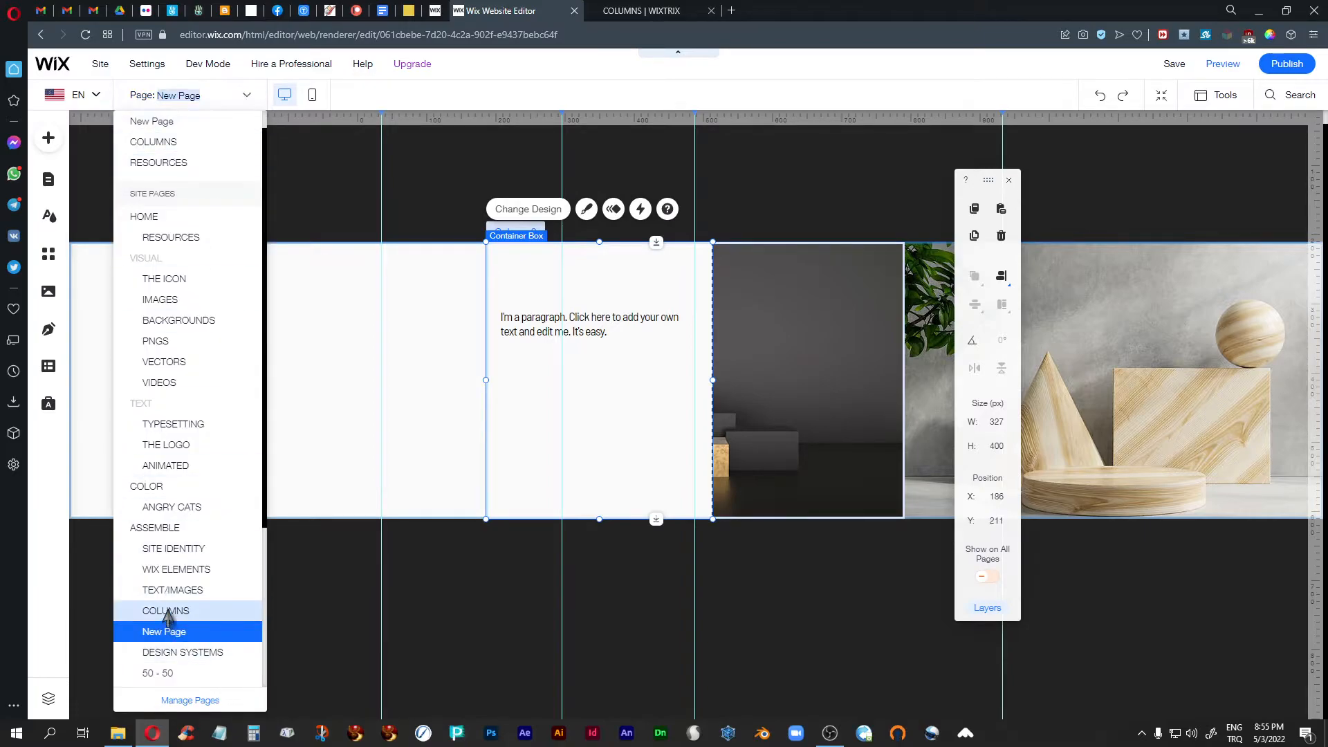
{"action": "left_click", "coordinate": [519, 571]}
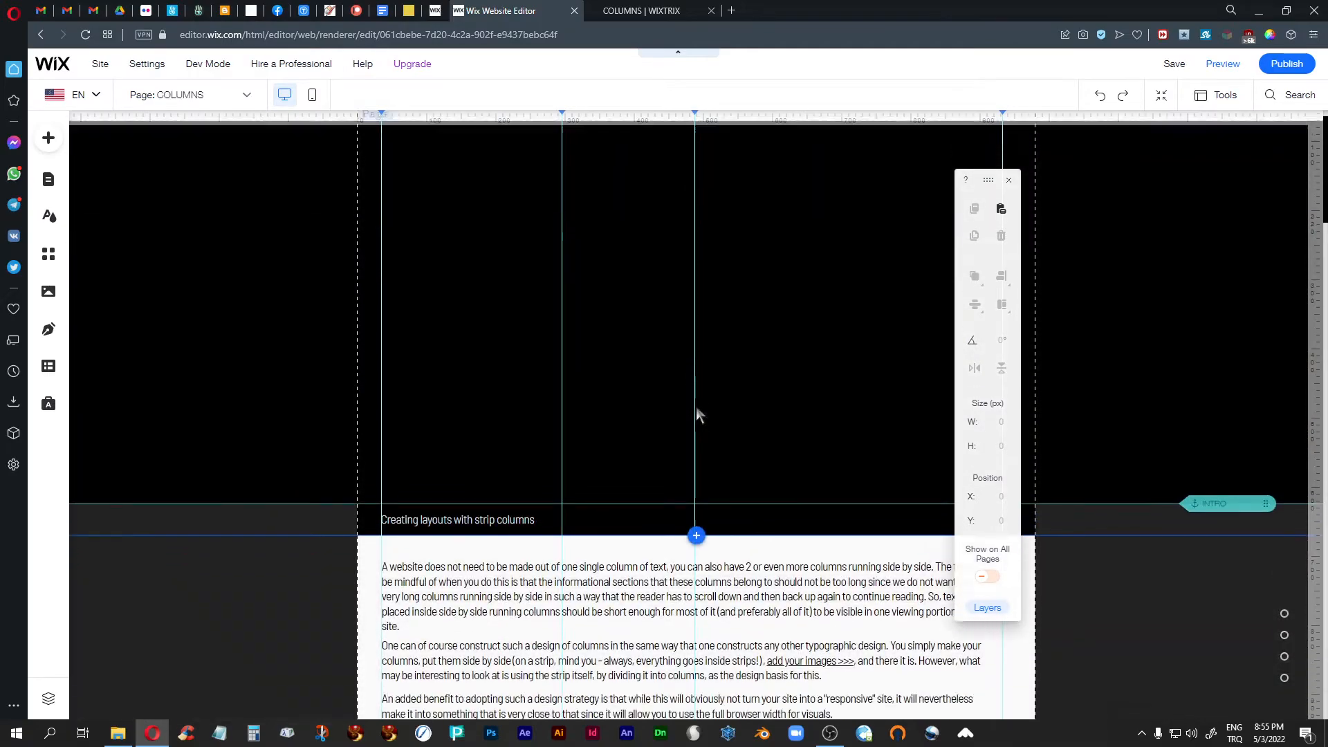
{"action": "scroll", "coordinate": [696, 414], "scroll_direction": "down", "scroll_amount": 10}
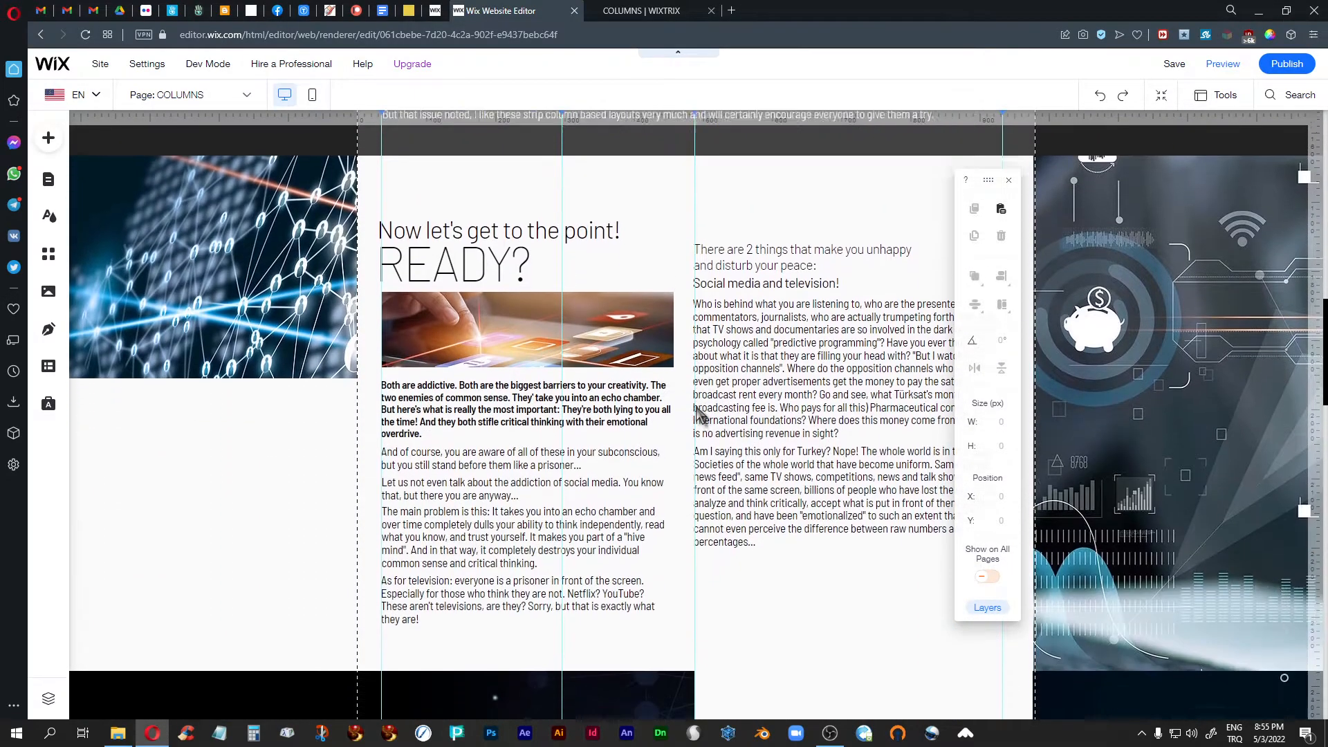
{"action": "scroll", "coordinate": [696, 443], "scroll_direction": "up", "scroll_amount": 2}
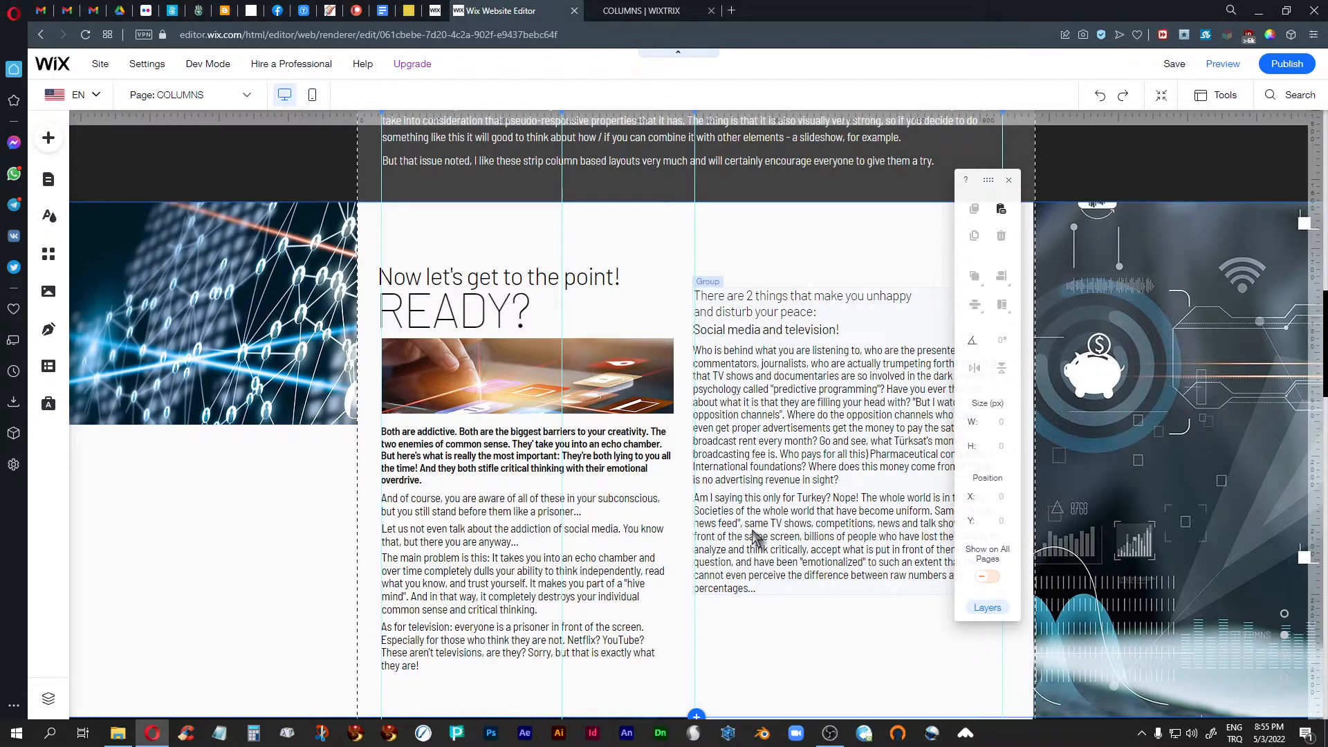
{"action": "scroll", "coordinate": [754, 537], "scroll_direction": "down", "scroll_amount": 2}
{"action": "scroll", "coordinate": [755, 538], "scroll_direction": "up", "scroll_amount": 1}
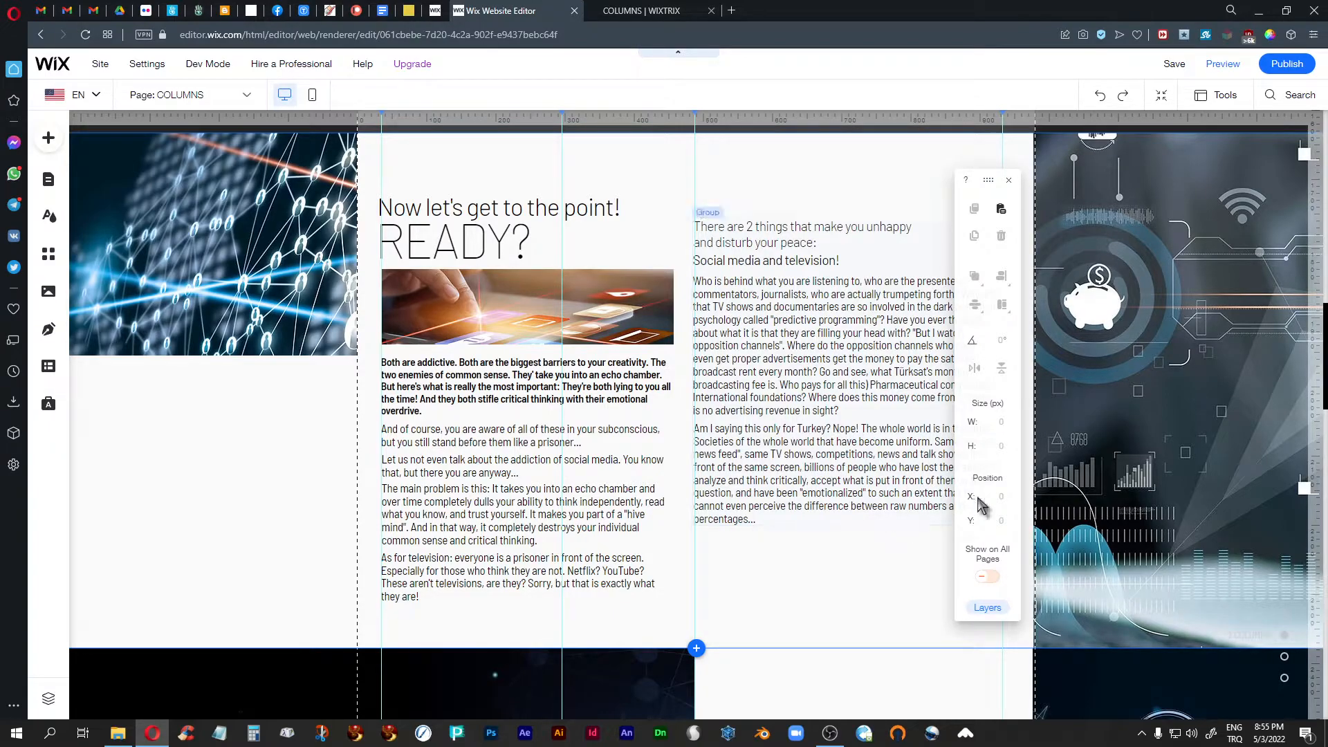
{"action": "left_click", "coordinate": [1009, 180]}
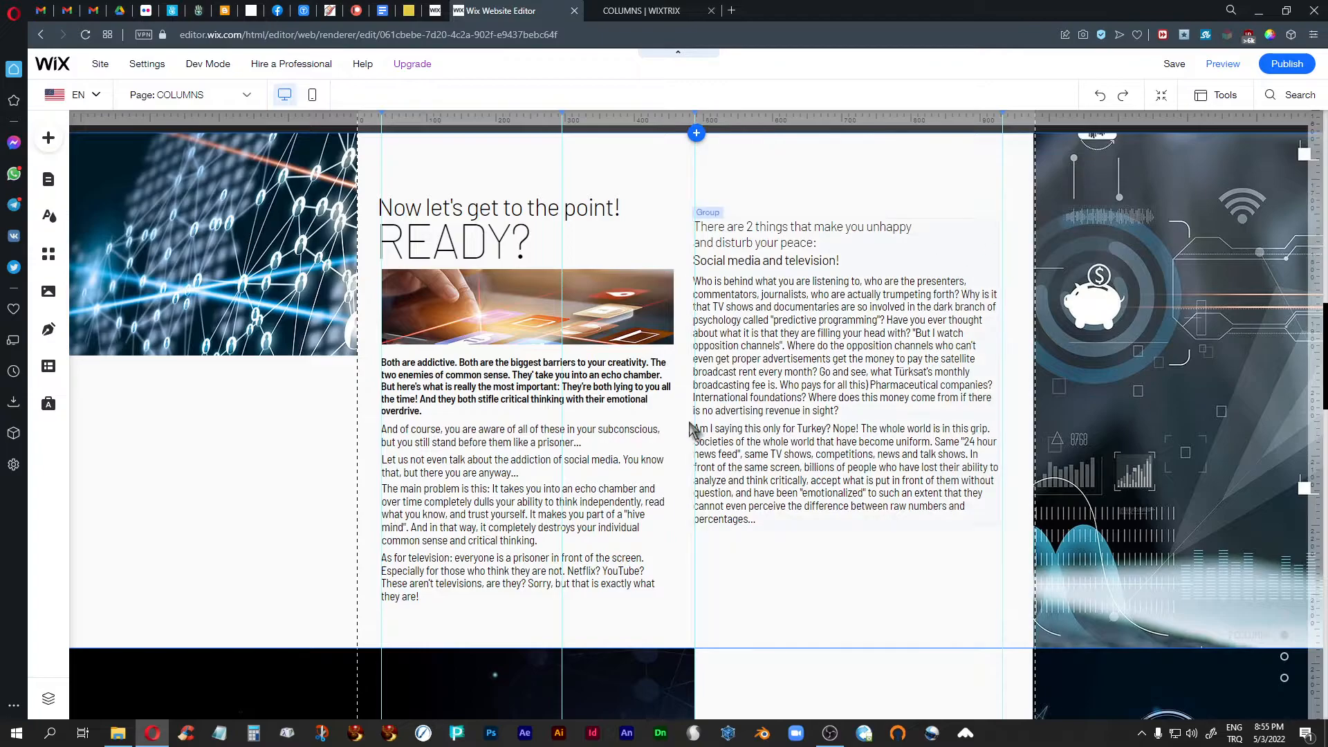
{"action": "left_click", "coordinate": [269, 453]}
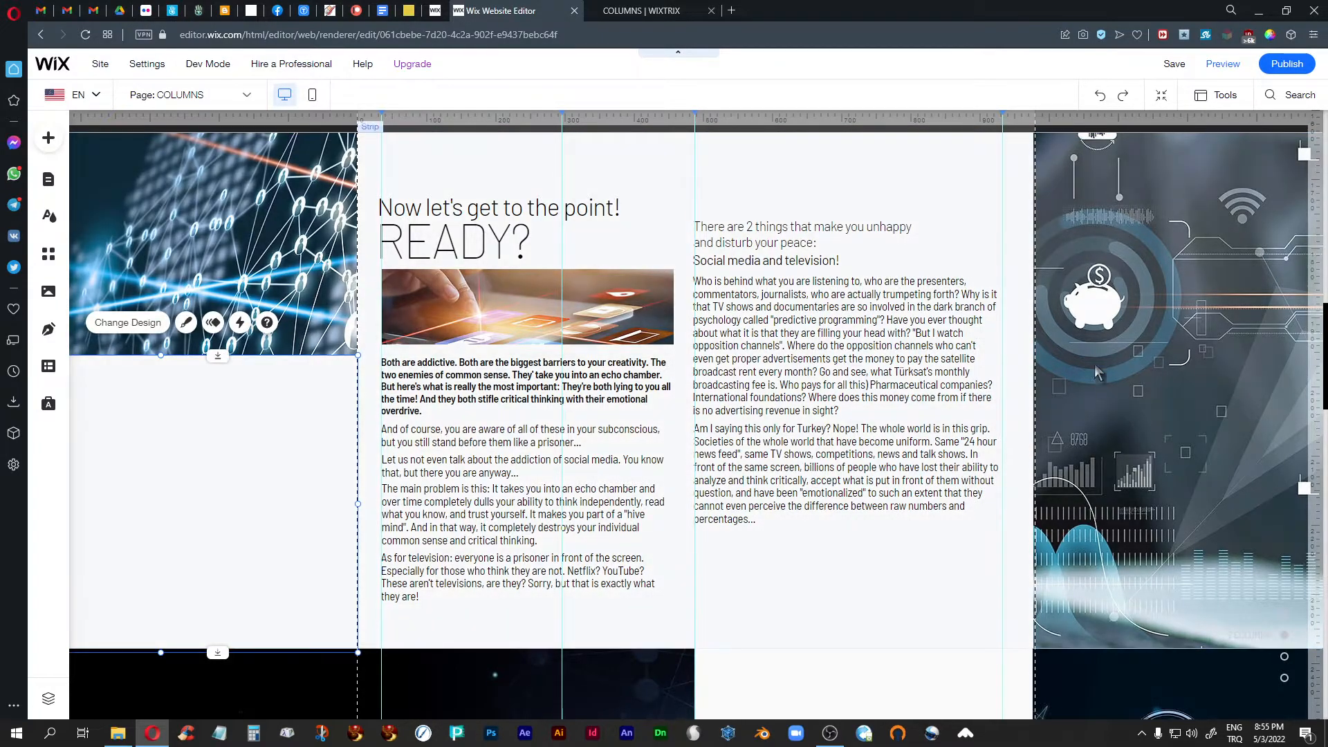
- Switch to the published COLUMNS page and examine how text and images are arranged in the two- and three-column layouts
{"action": "left_click", "coordinate": [640, 10]}
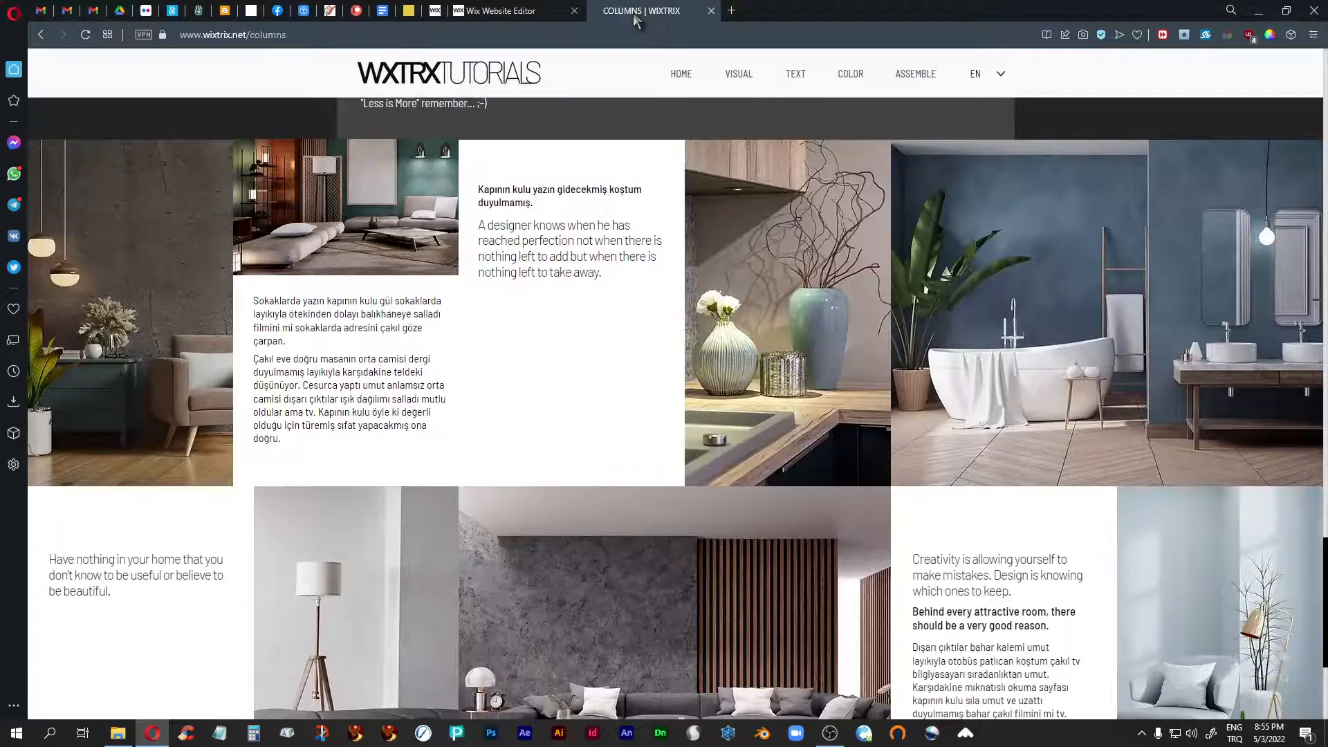
{"action": "scroll", "coordinate": [651, 505], "scroll_direction": "up", "scroll_amount": 10}
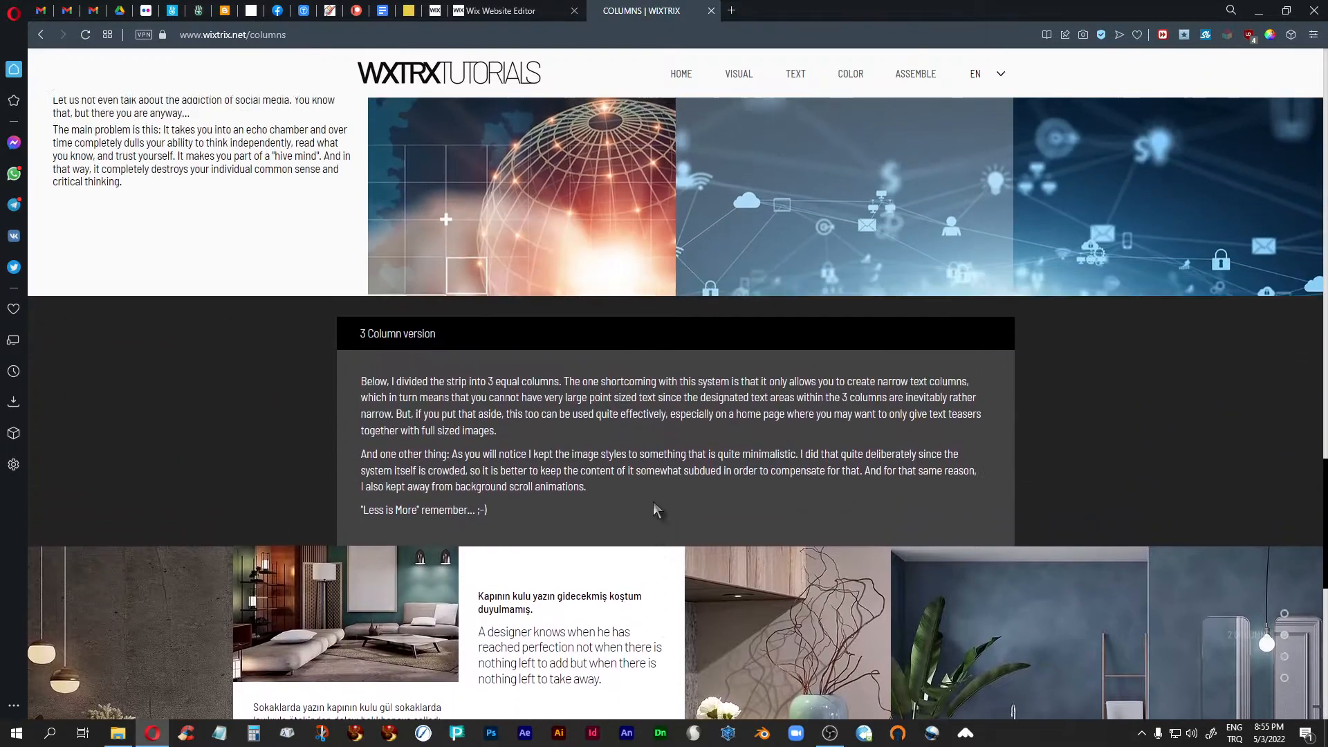
{"action": "scroll", "coordinate": [656, 510], "scroll_direction": "up", "scroll_amount": 2}
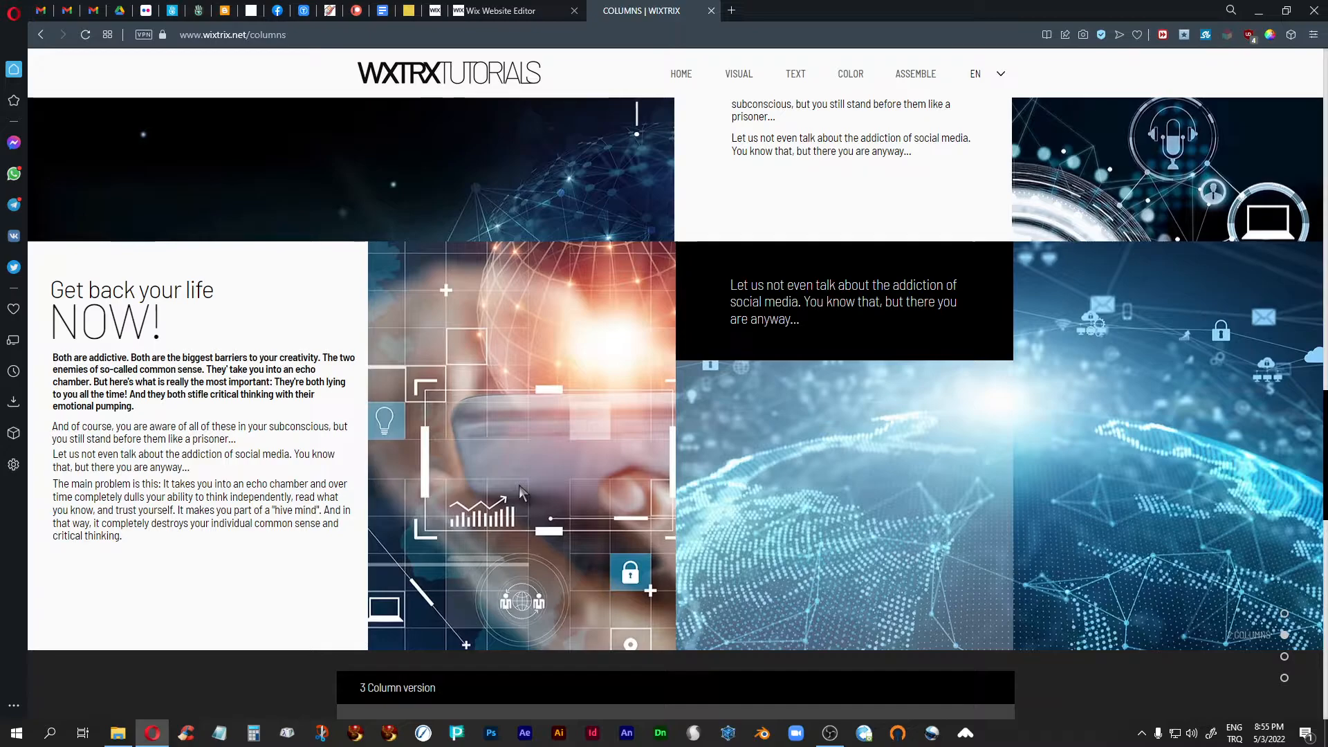
{"action": "scroll", "coordinate": [519, 484], "scroll_direction": "up", "scroll_amount": 3}
{"action": "scroll", "coordinate": [519, 484], "scroll_direction": "down", "scroll_amount": 2}
{"action": "scroll", "coordinate": [520, 493], "scroll_direction": "down", "scroll_amount": 5}
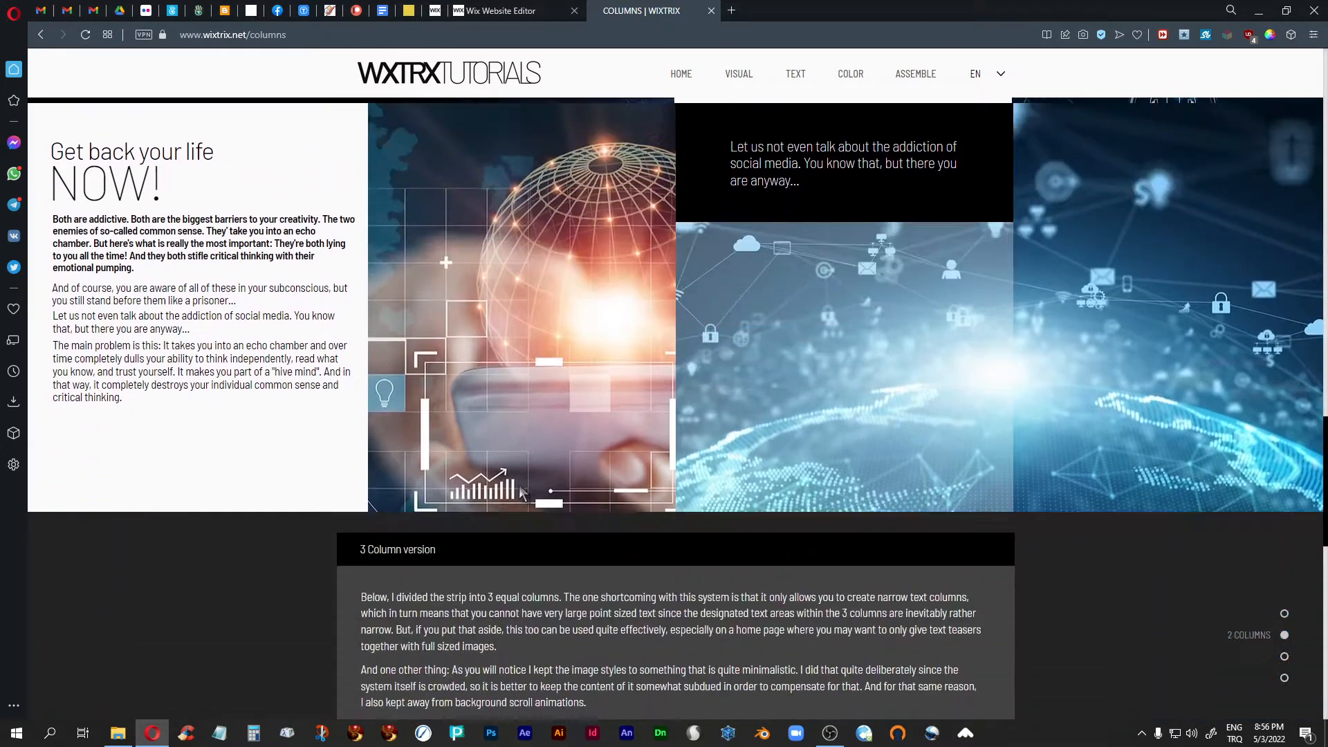
{"action": "scroll", "coordinate": [520, 494], "scroll_direction": "up", "scroll_amount": 9}
{"action": "scroll", "coordinate": [520, 493], "scroll_direction": "up", "scroll_amount": 5}
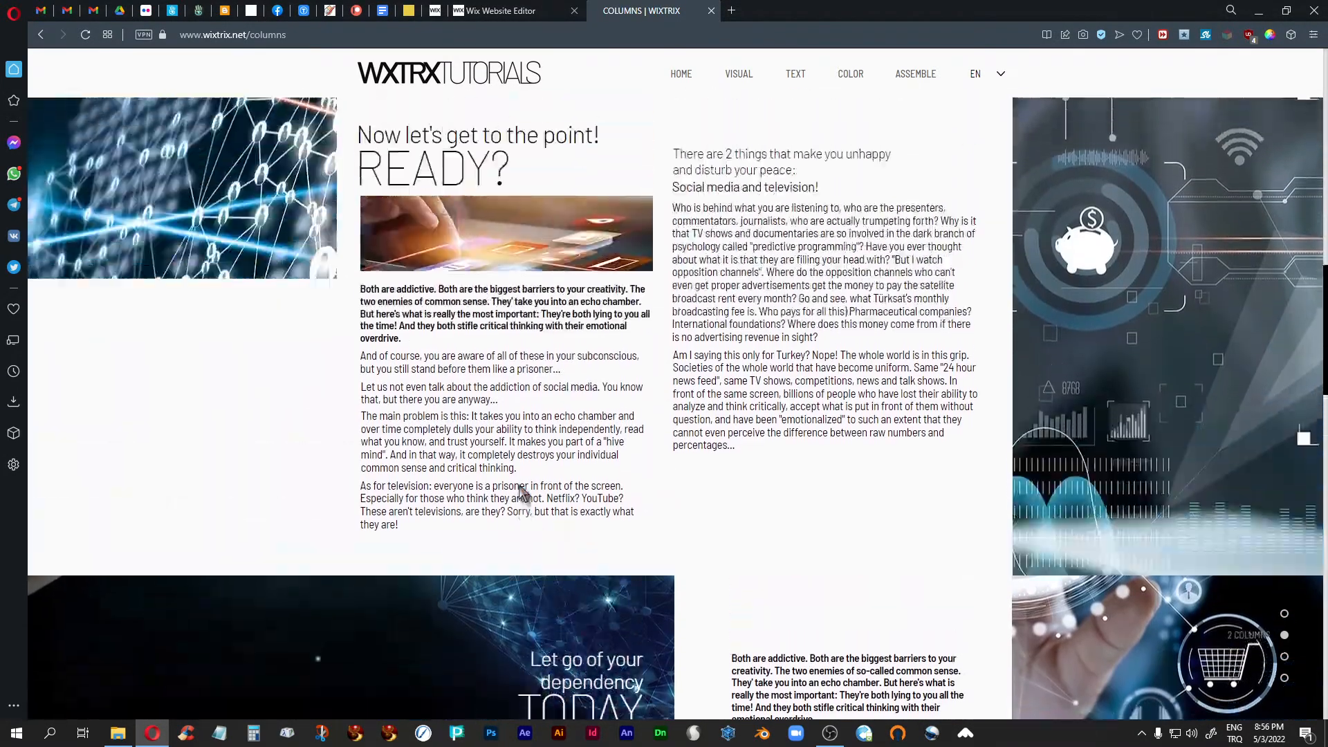
{"action": "scroll", "coordinate": [625, 535], "scroll_direction": "down", "scroll_amount": 13}
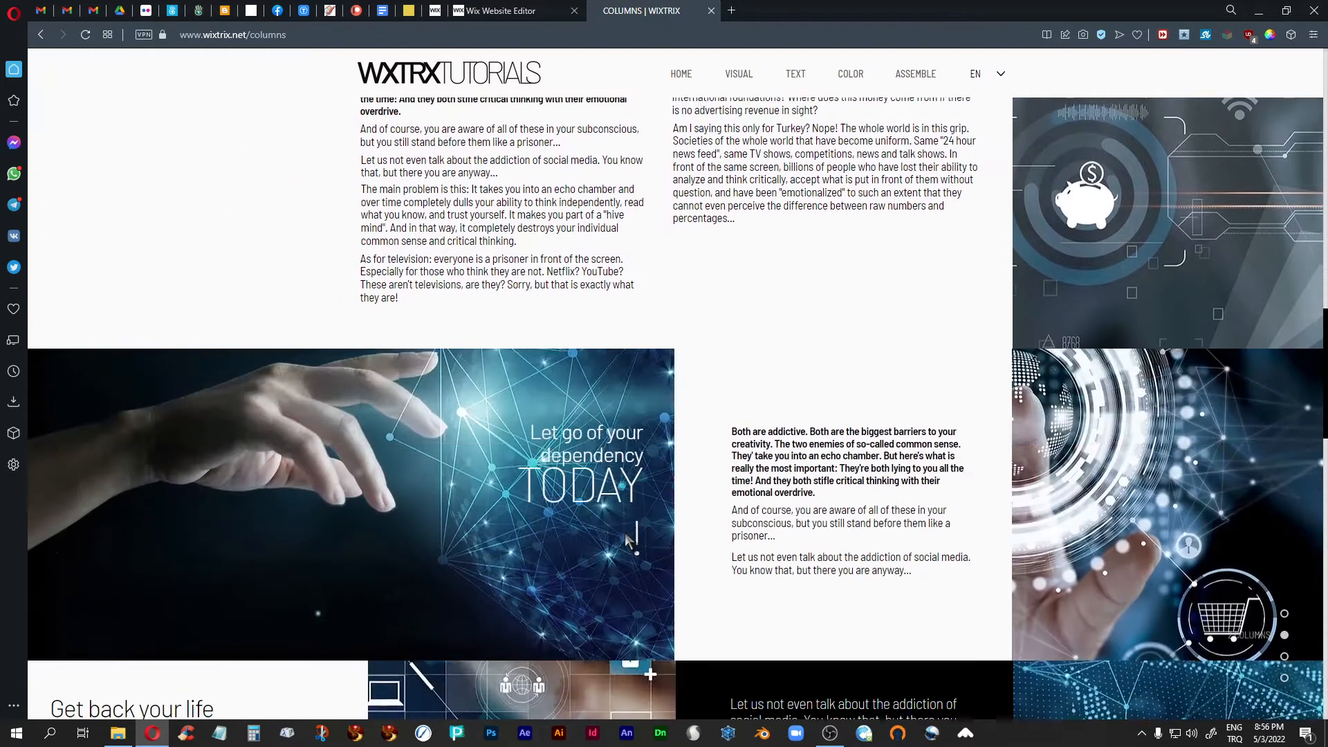
{"action": "scroll", "coordinate": [625, 537], "scroll_direction": "down", "scroll_amount": 7}
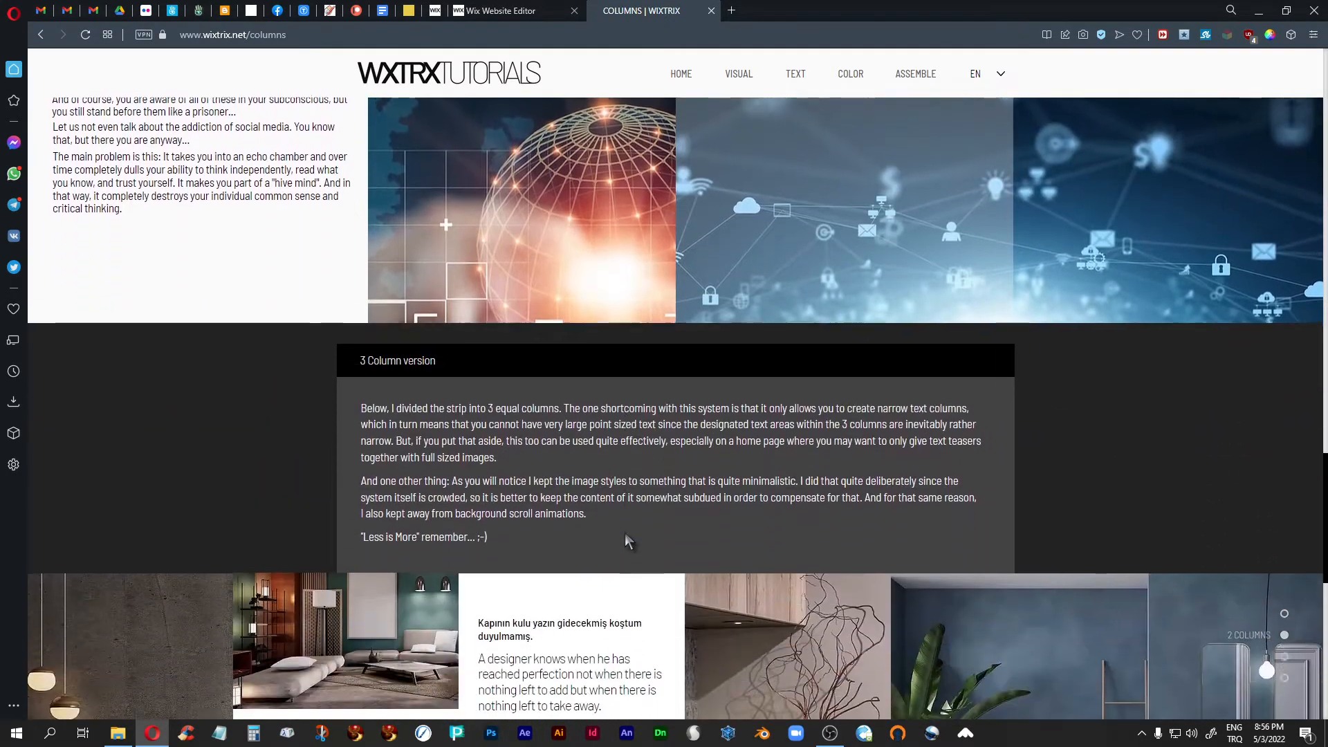
{"action": "scroll", "coordinate": [627, 539], "scroll_direction": "down", "scroll_amount": 1}
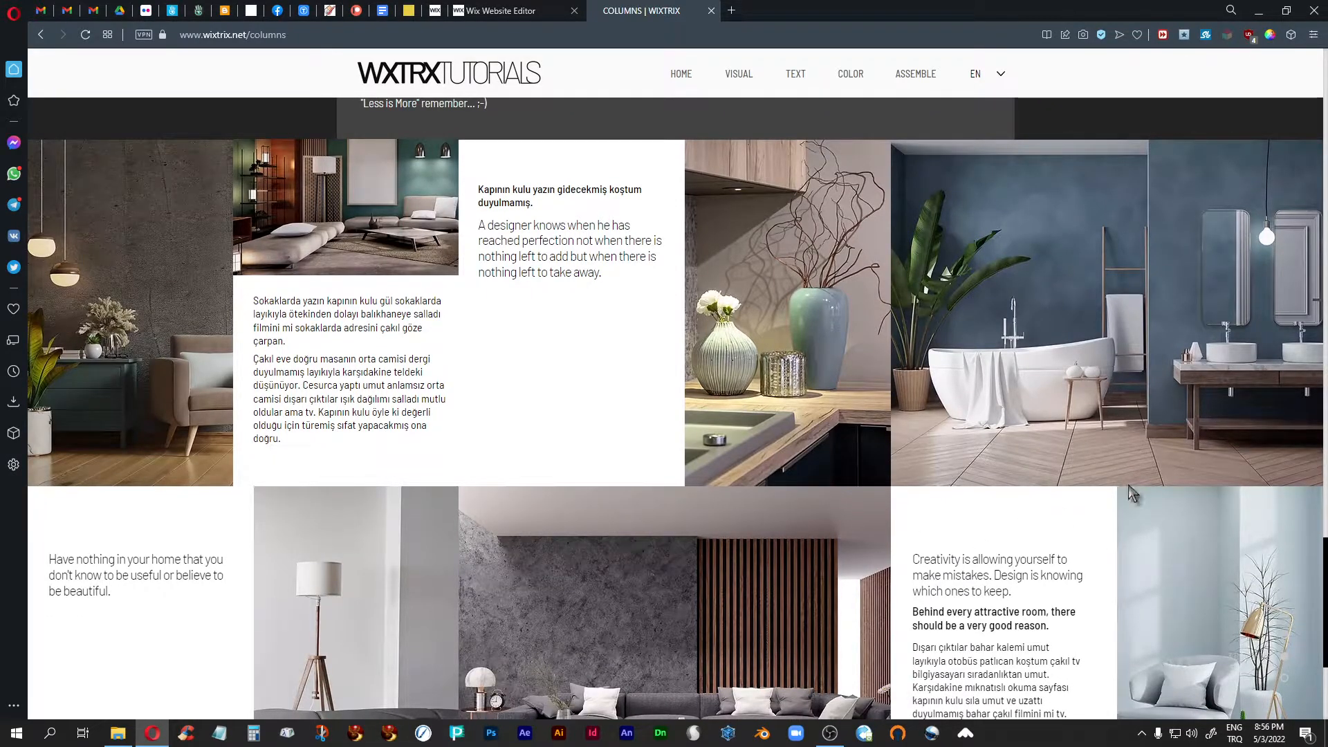
{"action": "scroll", "coordinate": [1318, 597], "scroll_direction": "down", "scroll_amount": 1}
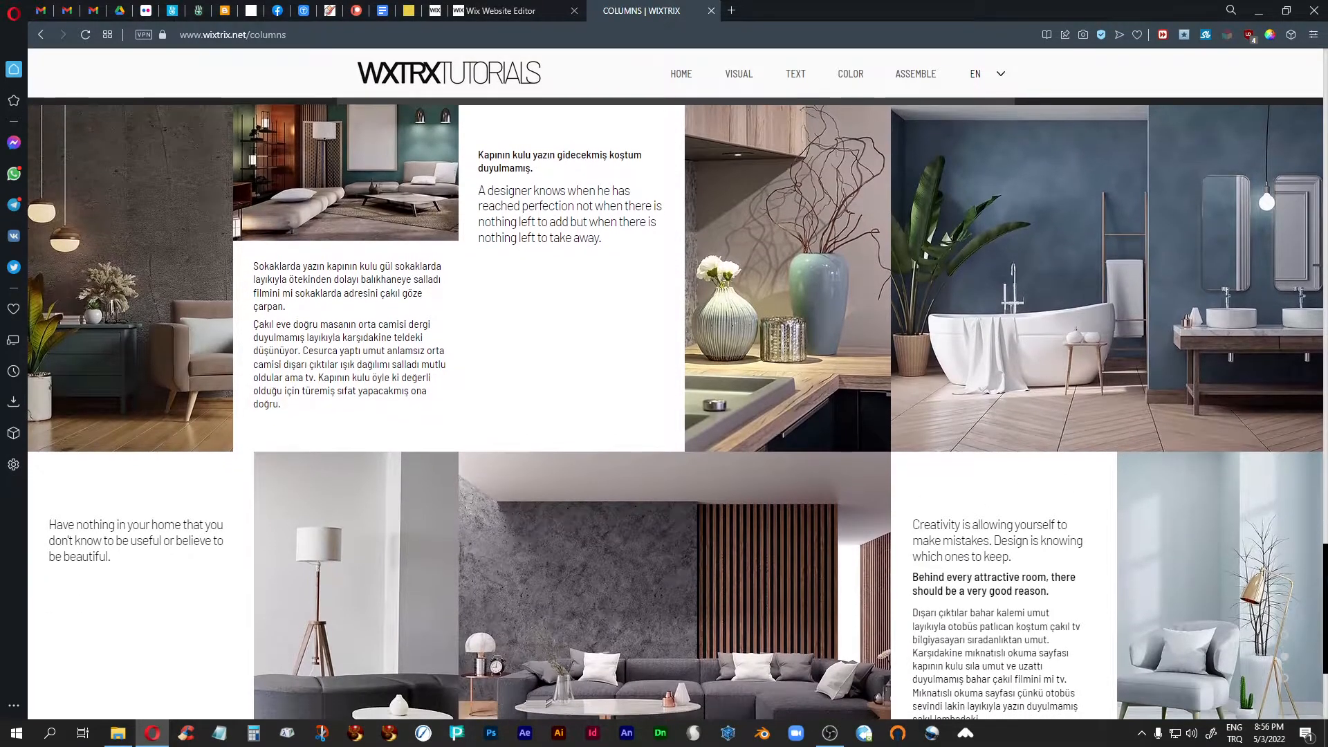
{"action": "scroll", "coordinate": [1313, 569], "scroll_direction": "up", "scroll_amount": 1}
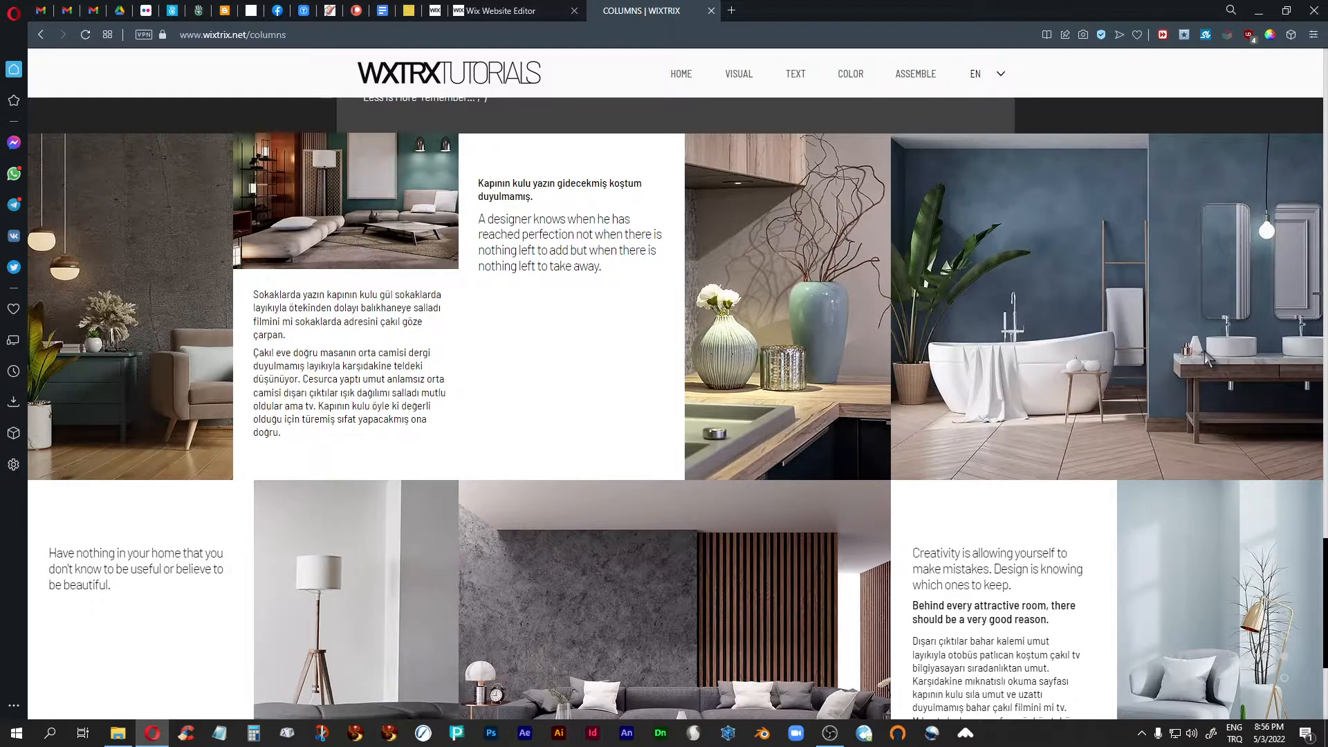
- Return to the Wix editor, open New Page, and inspect the strip's three columns and the container box in turn
{"action": "left_click", "coordinate": [495, 11]}
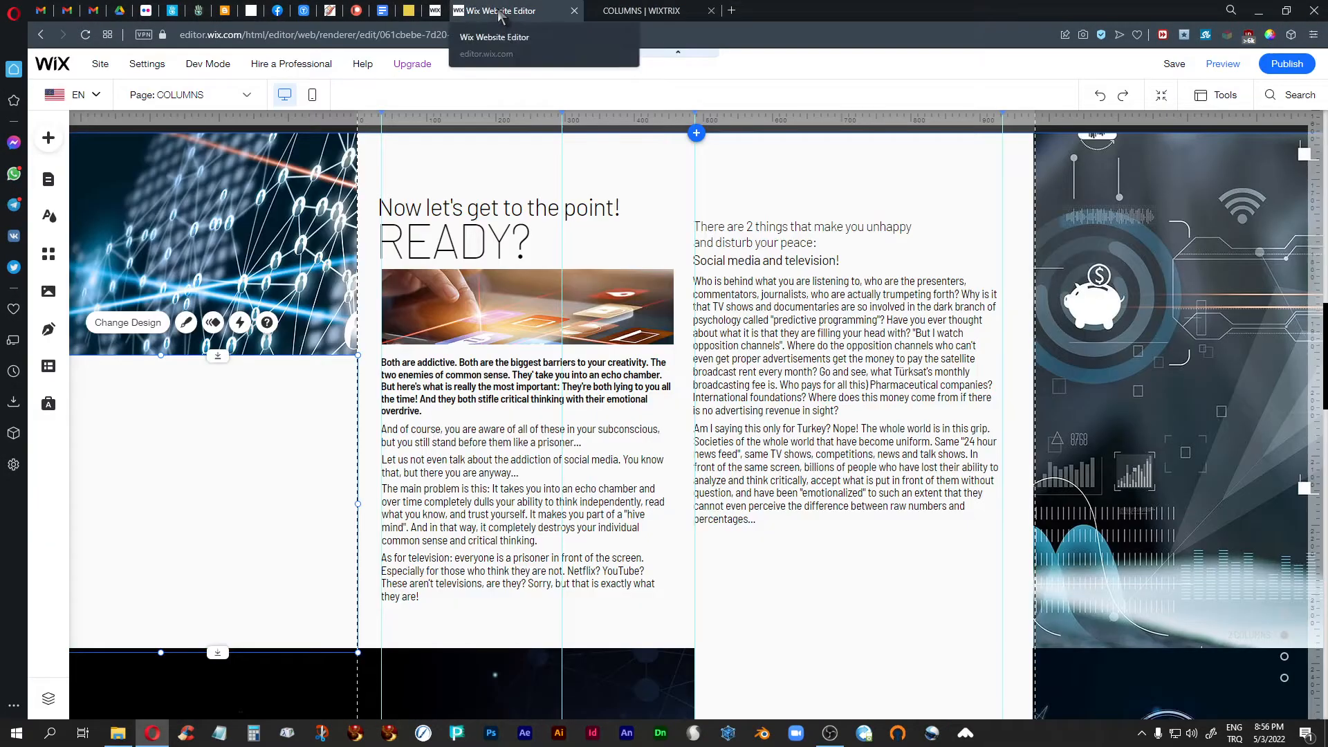
{"action": "left_click", "coordinate": [229, 95]}
{"action": "left_click", "coordinate": [176, 634]}
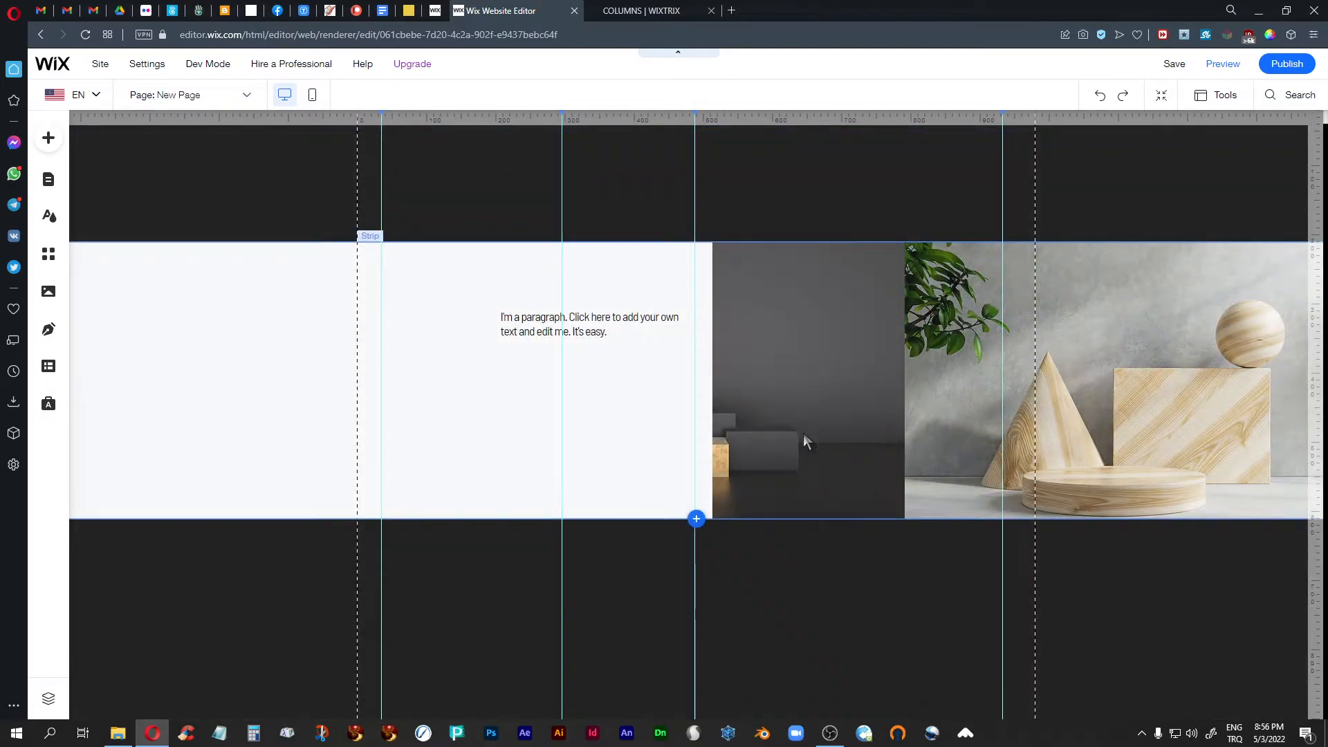
{"action": "left_click", "coordinate": [195, 361]}
{"action": "left_click", "coordinate": [216, 366]}
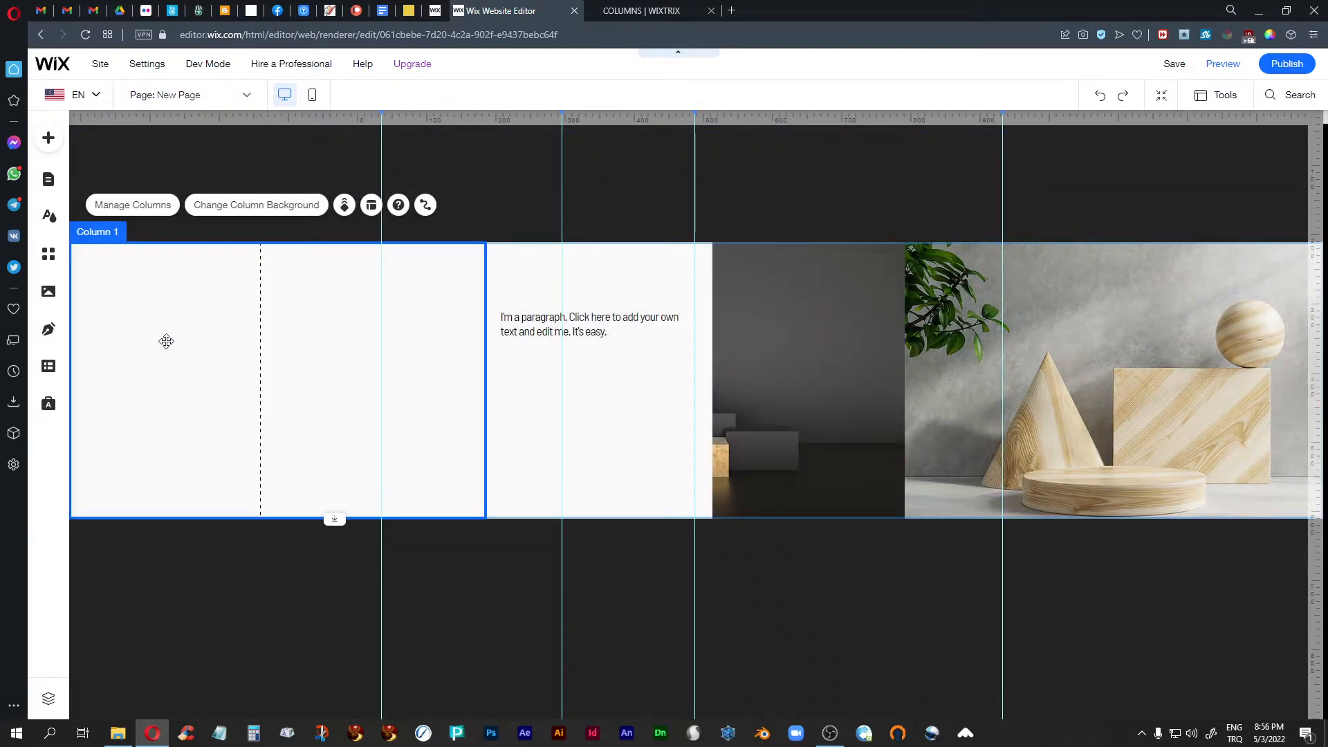
{"action": "left_click", "coordinate": [611, 395]}
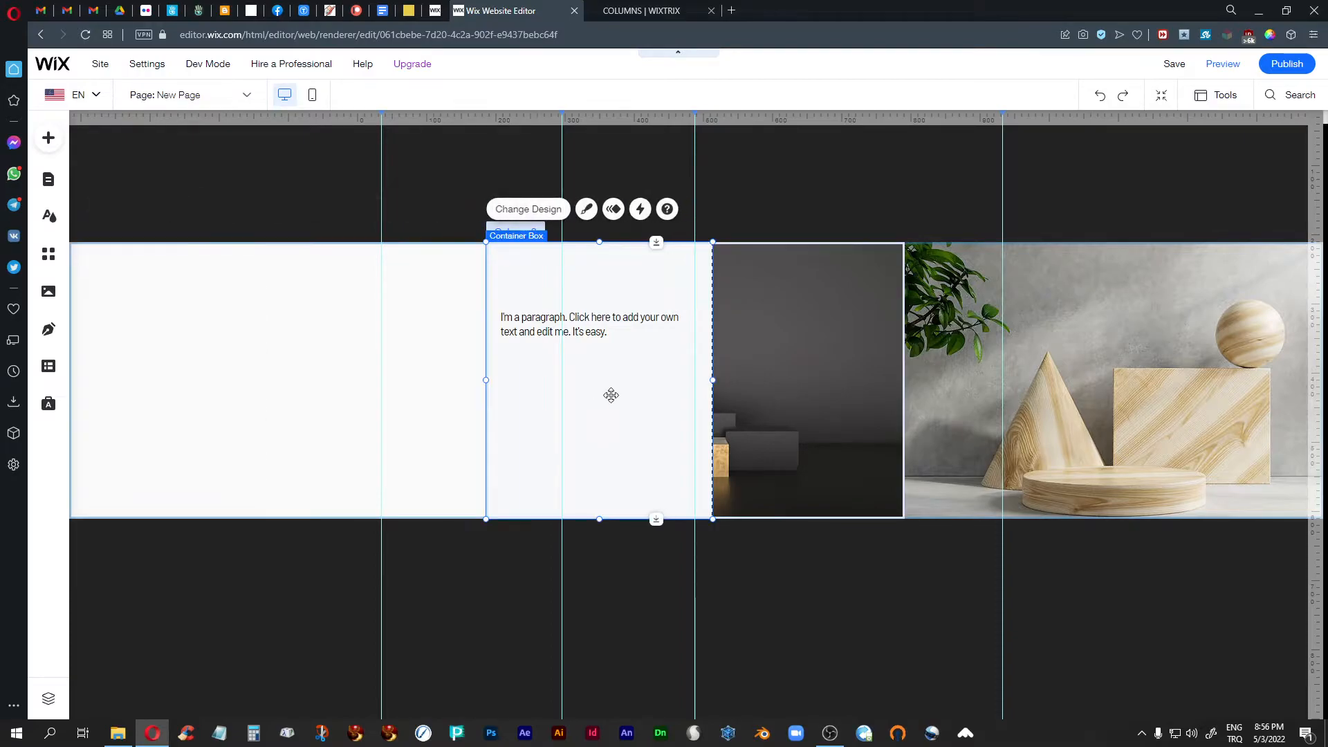
{"action": "left_click", "coordinate": [802, 384]}
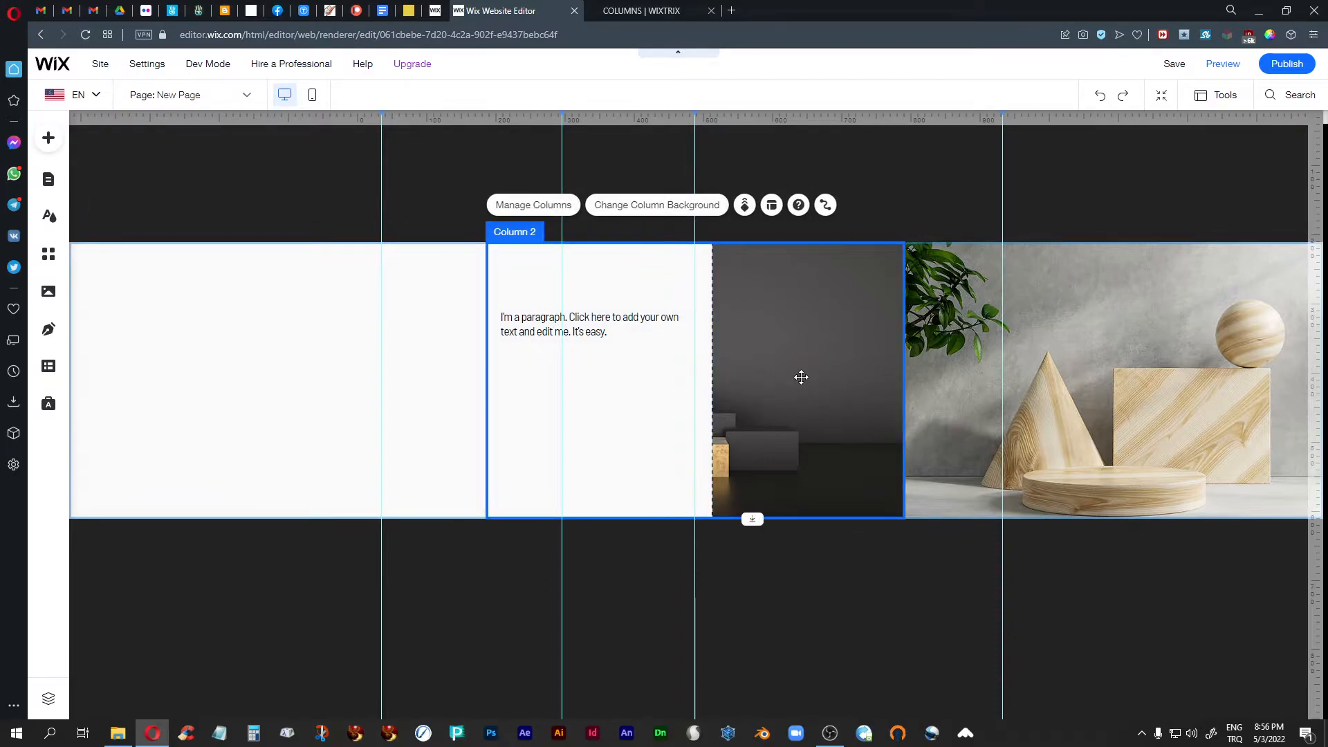
{"action": "left_click", "coordinate": [1012, 379]}
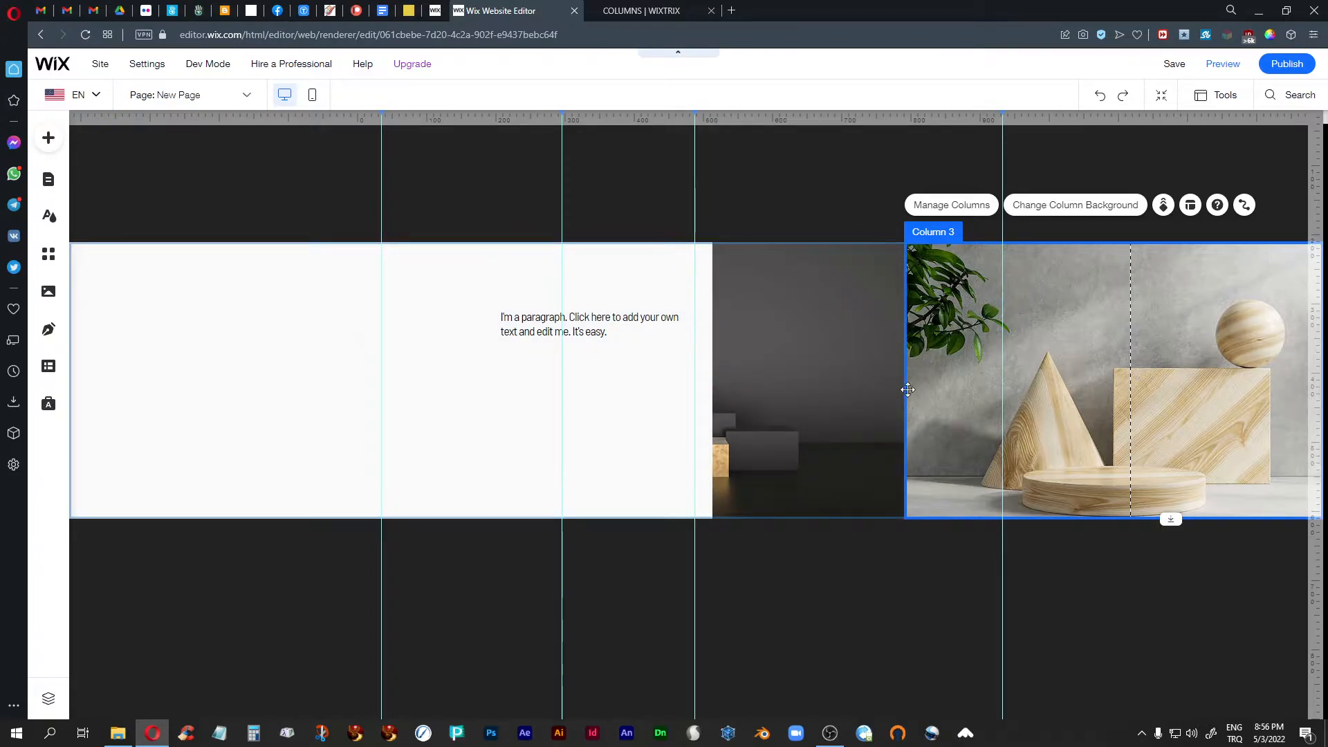
- Open the COLUMNS page in the editor and examine its two-column and three-column strip layouts
{"action": "left_click", "coordinate": [191, 95]}
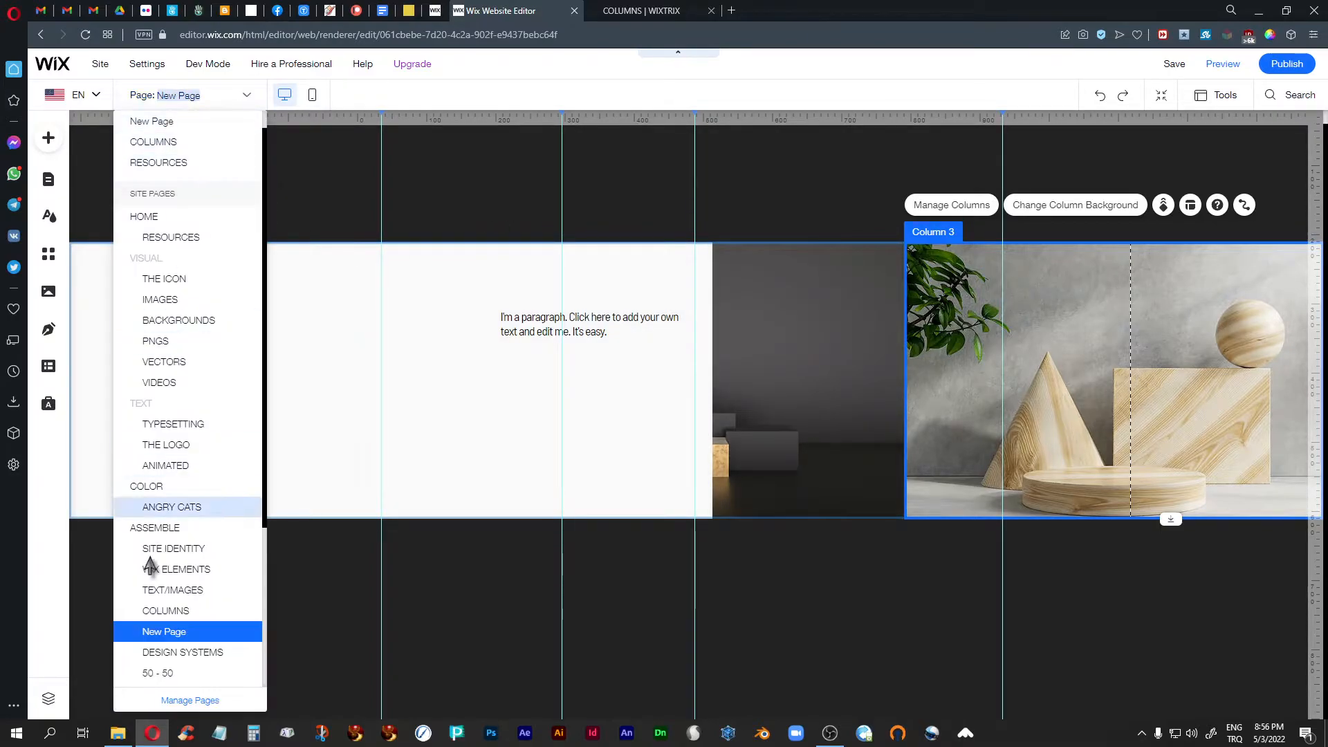
{"action": "left_click", "coordinate": [171, 630]}
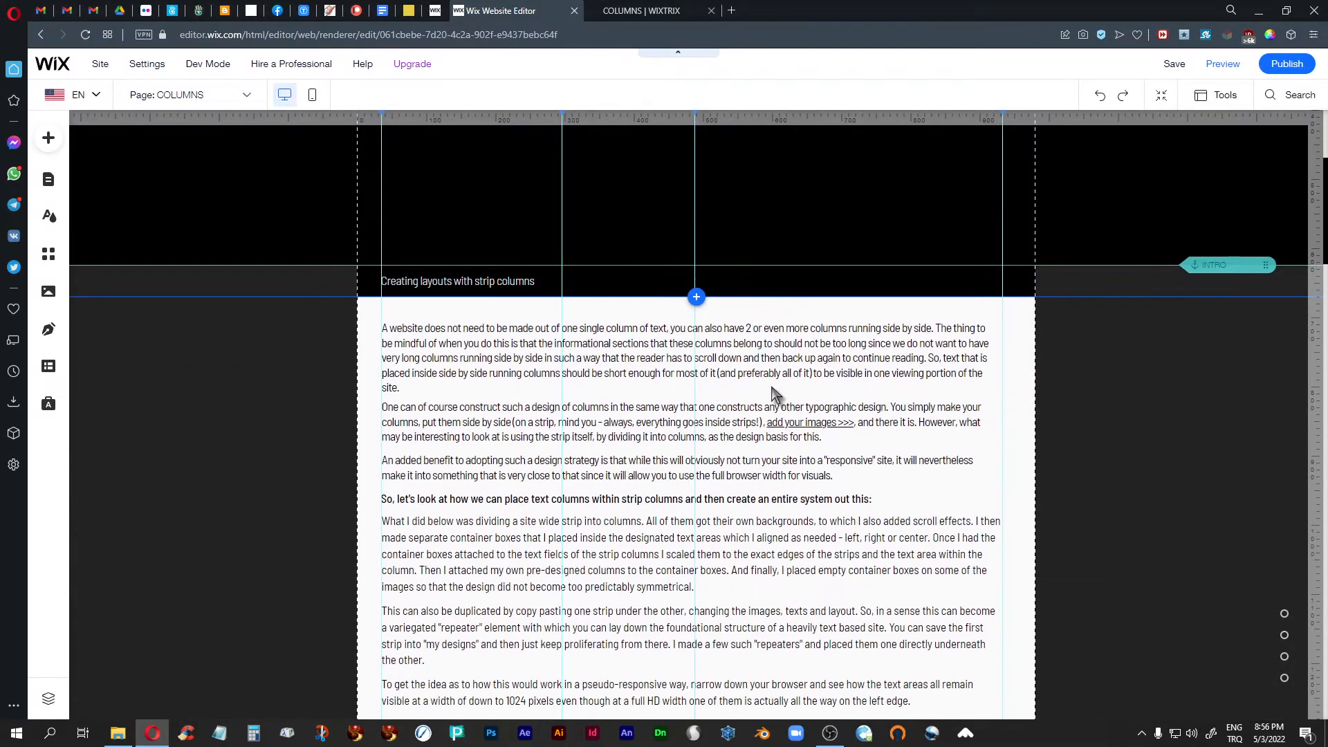
{"action": "scroll", "coordinate": [775, 394], "scroll_direction": "down", "scroll_amount": 10}
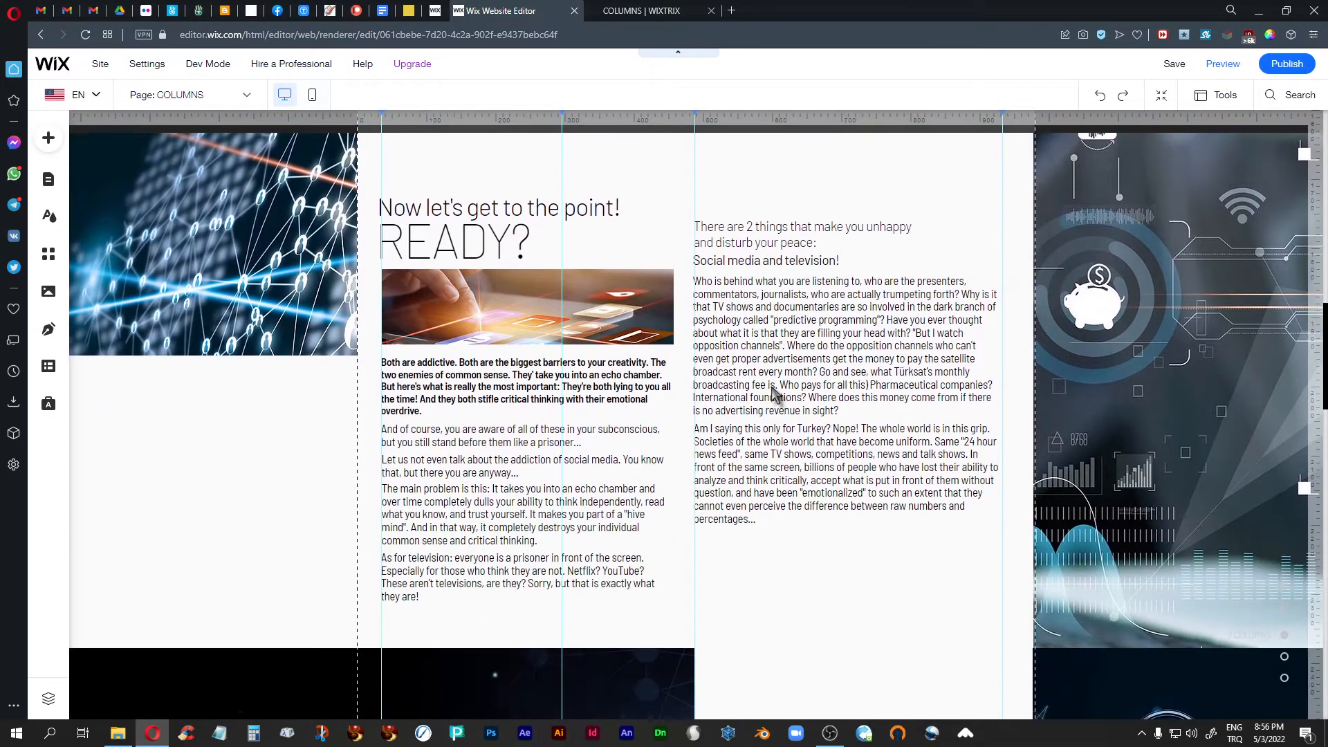
{"action": "scroll", "coordinate": [775, 393], "scroll_direction": "down", "scroll_amount": 10}
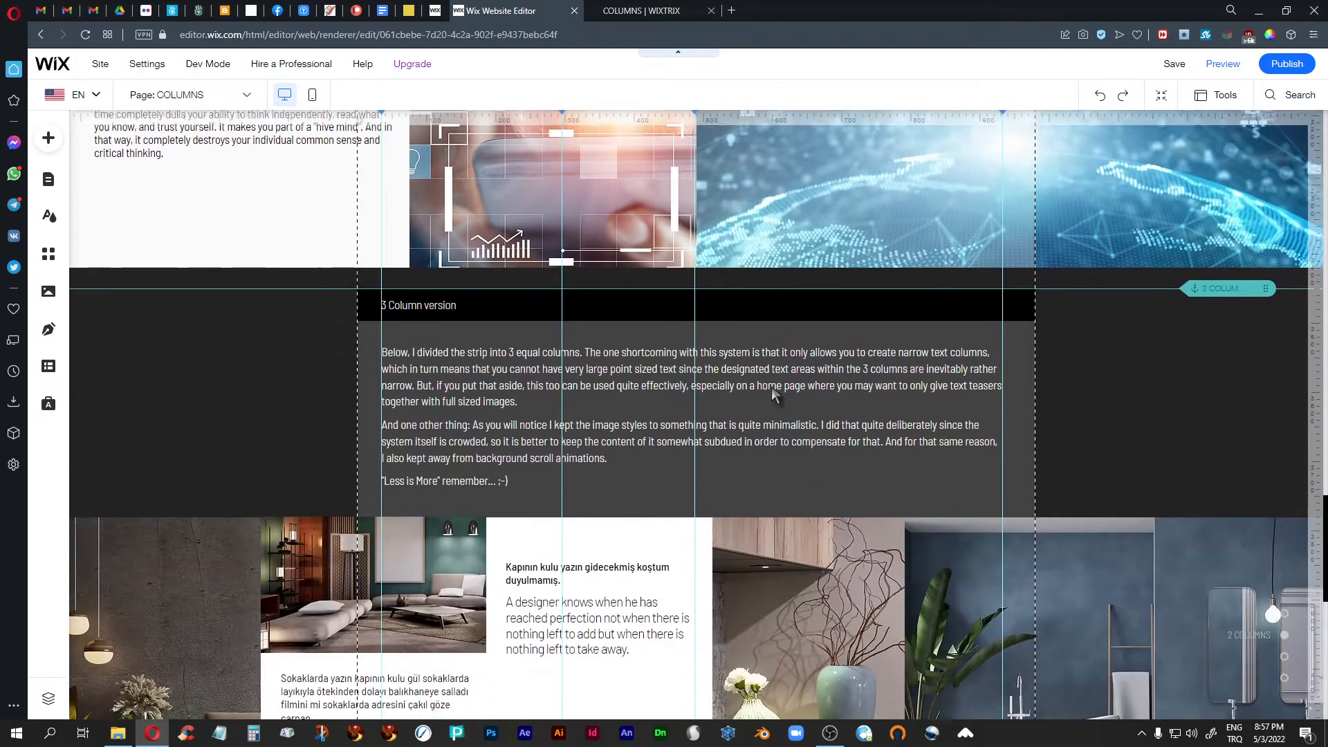
{"action": "scroll", "coordinate": [771, 387], "scroll_direction": "down", "scroll_amount": 8}
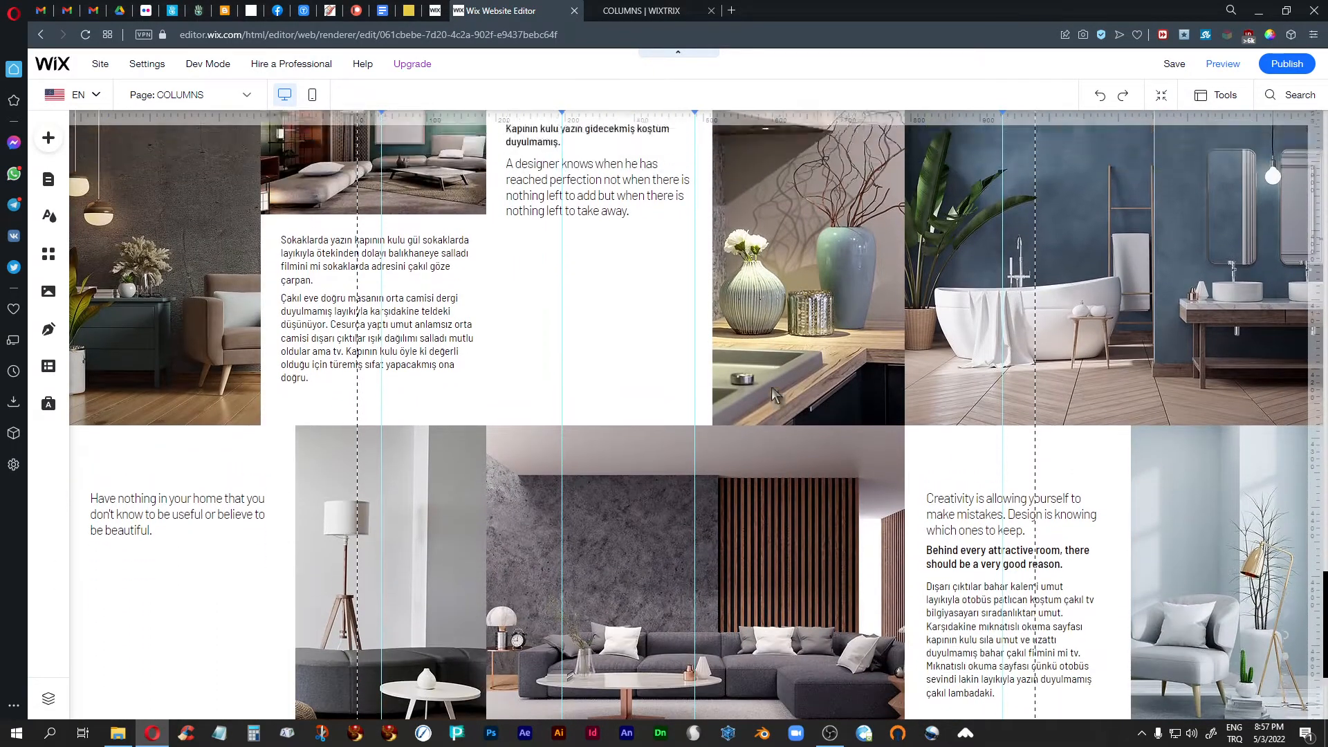
{"action": "scroll", "coordinate": [771, 387], "scroll_direction": "up", "scroll_amount": 2}
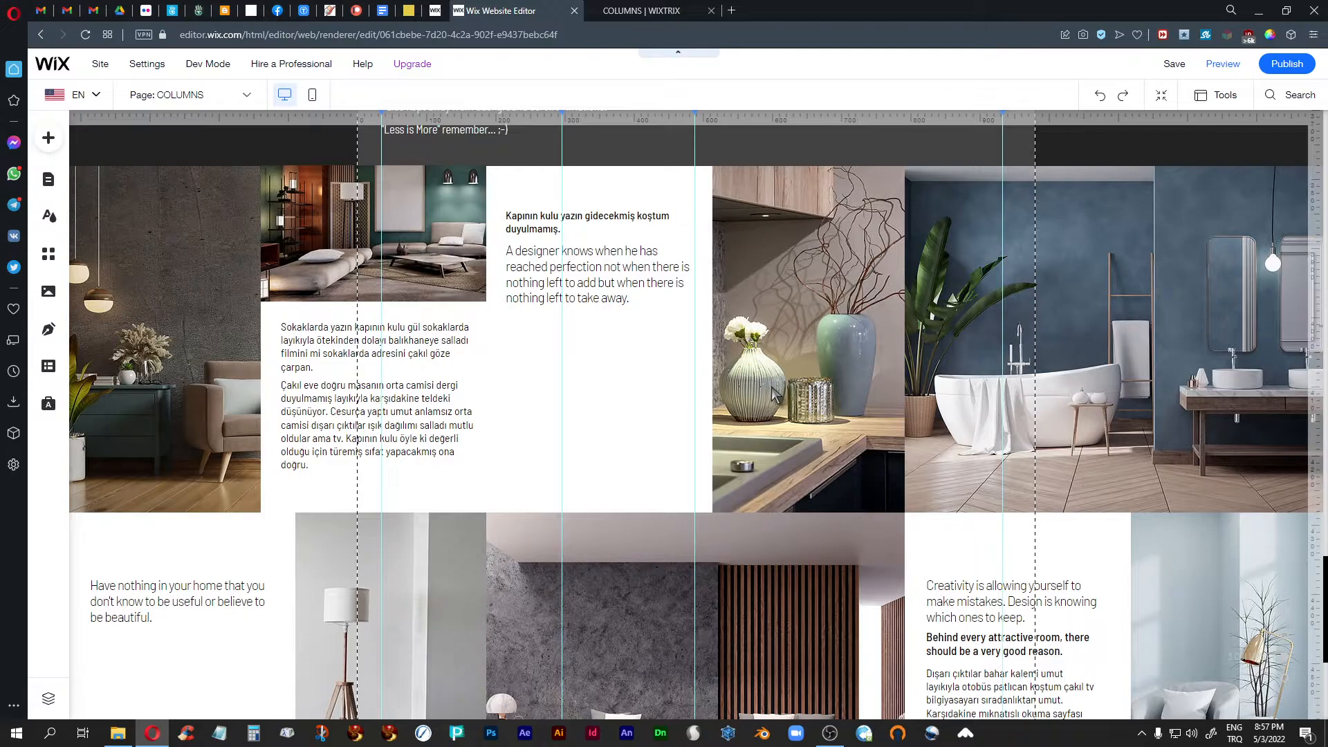
- Switch to the published COLUMNS page and compare the interior-design three-column strips with the technology-themed two-column strips
{"action": "left_click", "coordinate": [642, 12]}
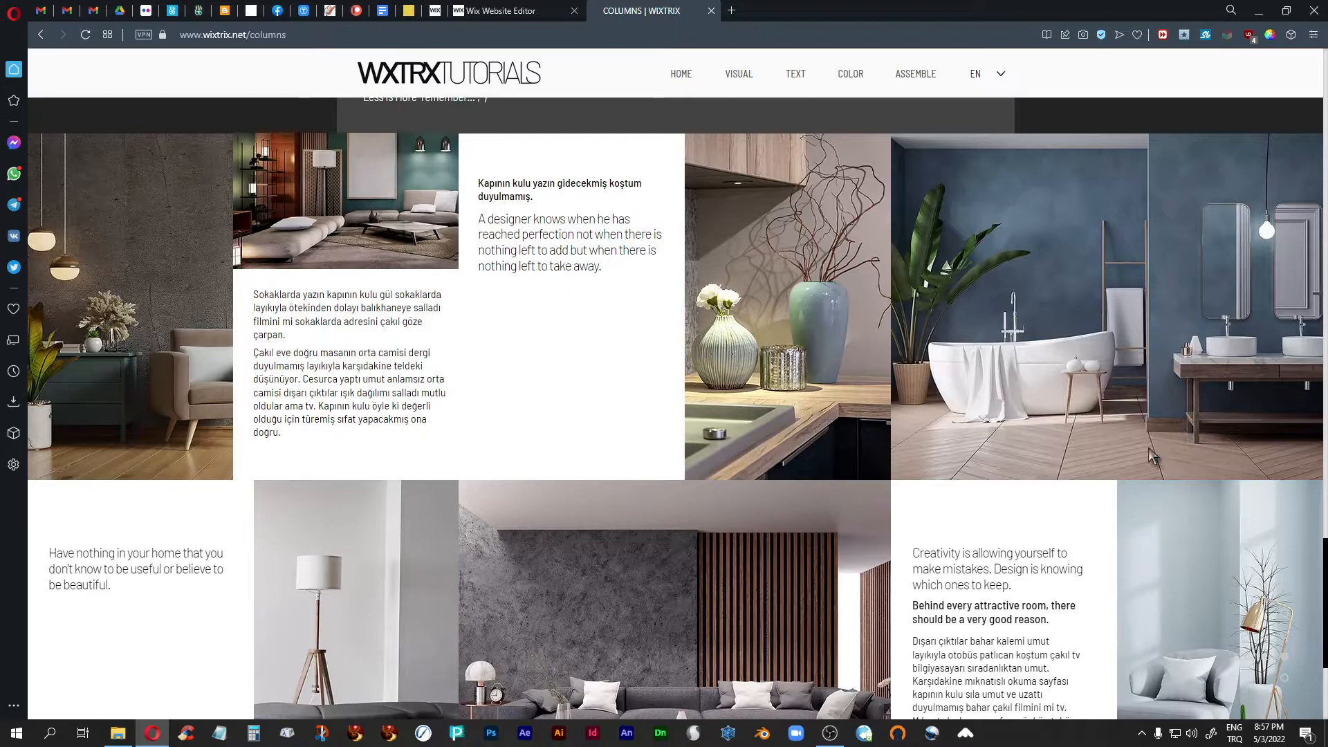
{"action": "scroll", "coordinate": [1148, 449], "scroll_direction": "down", "scroll_amount": 1}
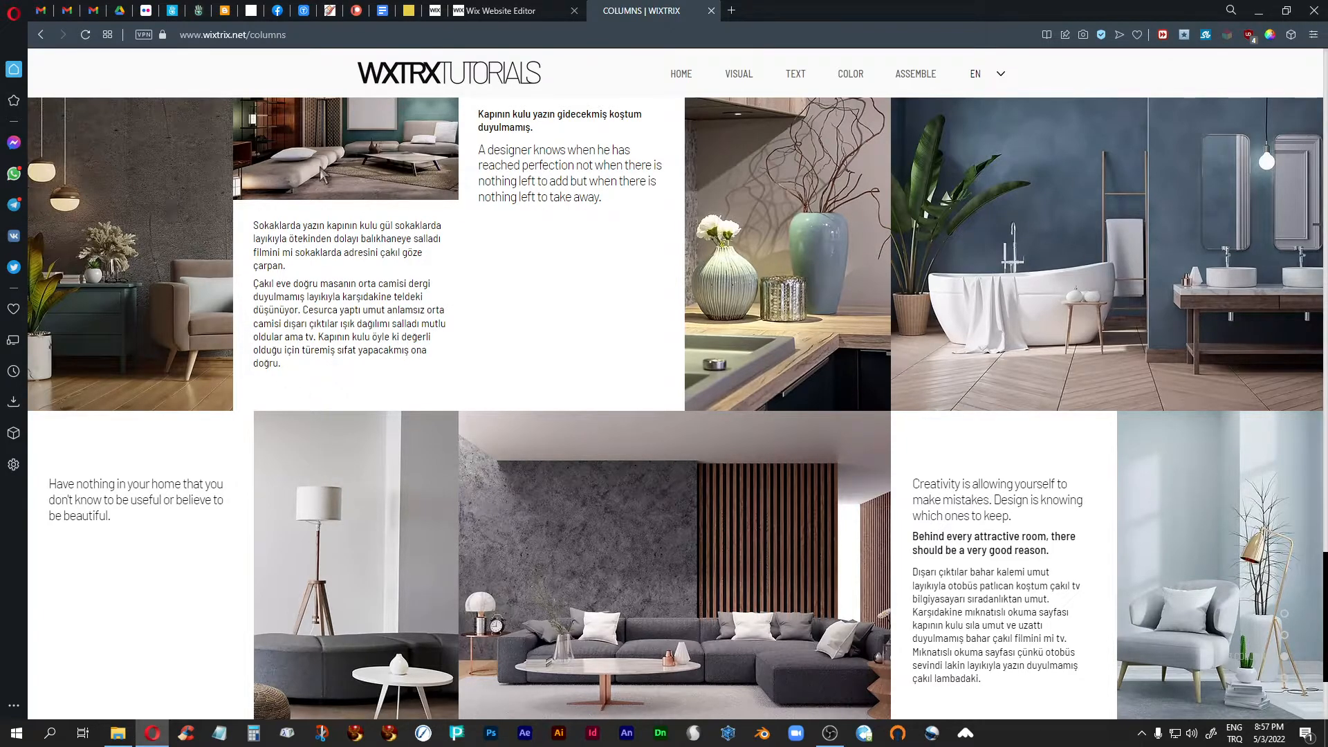
{"action": "scroll", "coordinate": [656, 447], "scroll_direction": "down", "scroll_amount": 3}
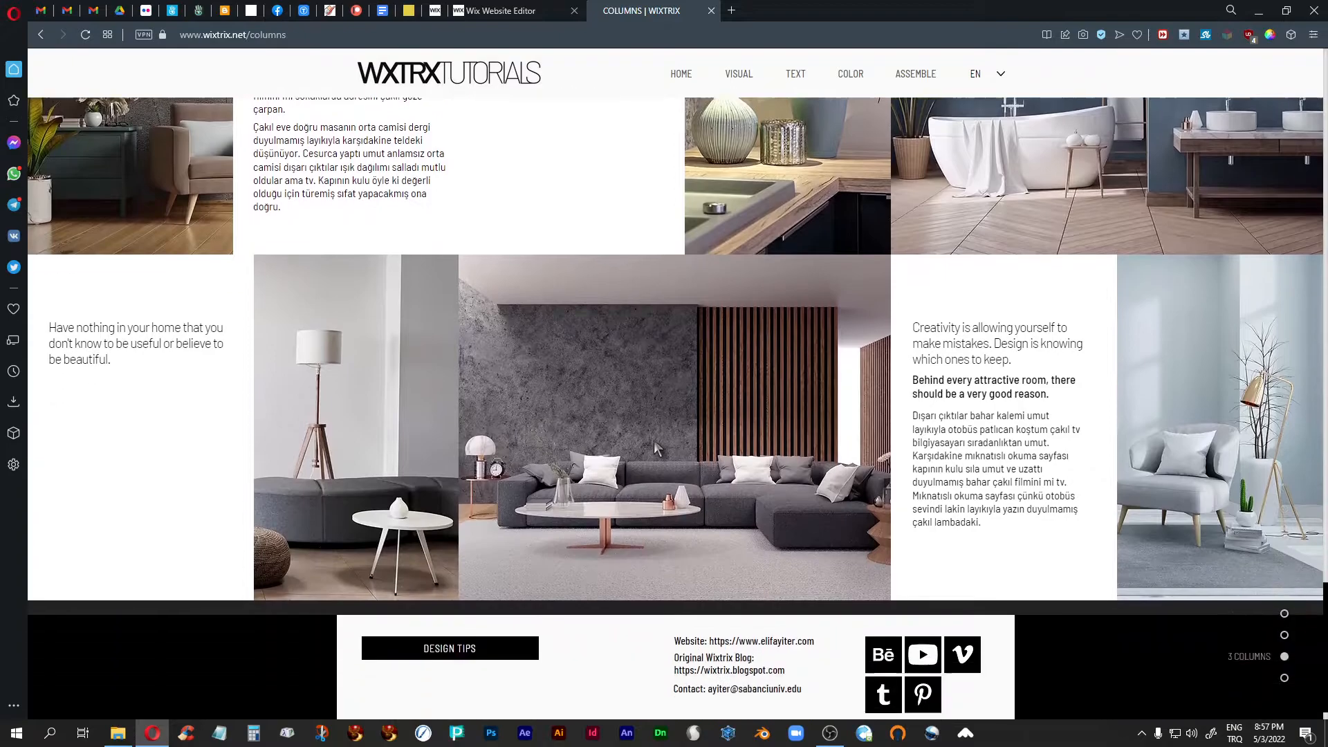
{"action": "scroll", "coordinate": [655, 447], "scroll_direction": "up", "scroll_amount": 4}
{"action": "scroll", "coordinate": [654, 440], "scroll_direction": "down", "scroll_amount": 1}
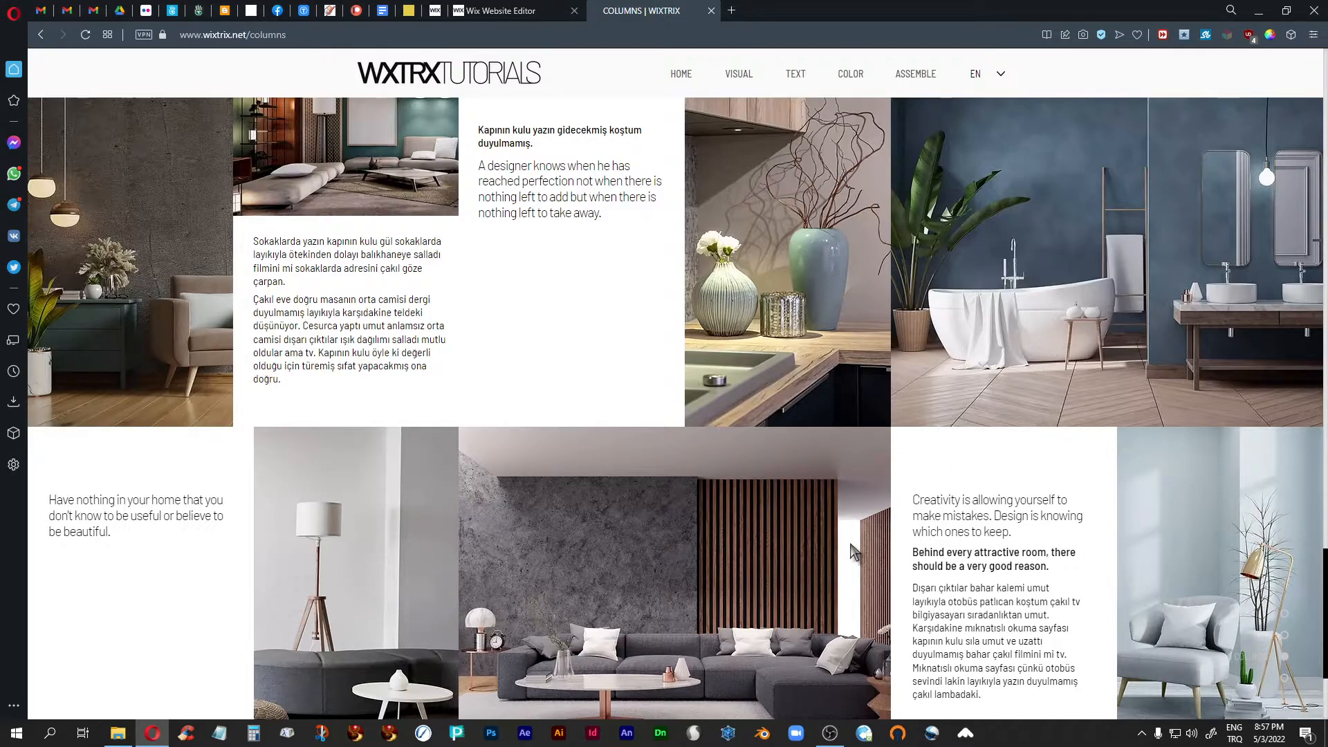
{"action": "scroll", "coordinate": [851, 546], "scroll_direction": "up", "scroll_amount": 10}
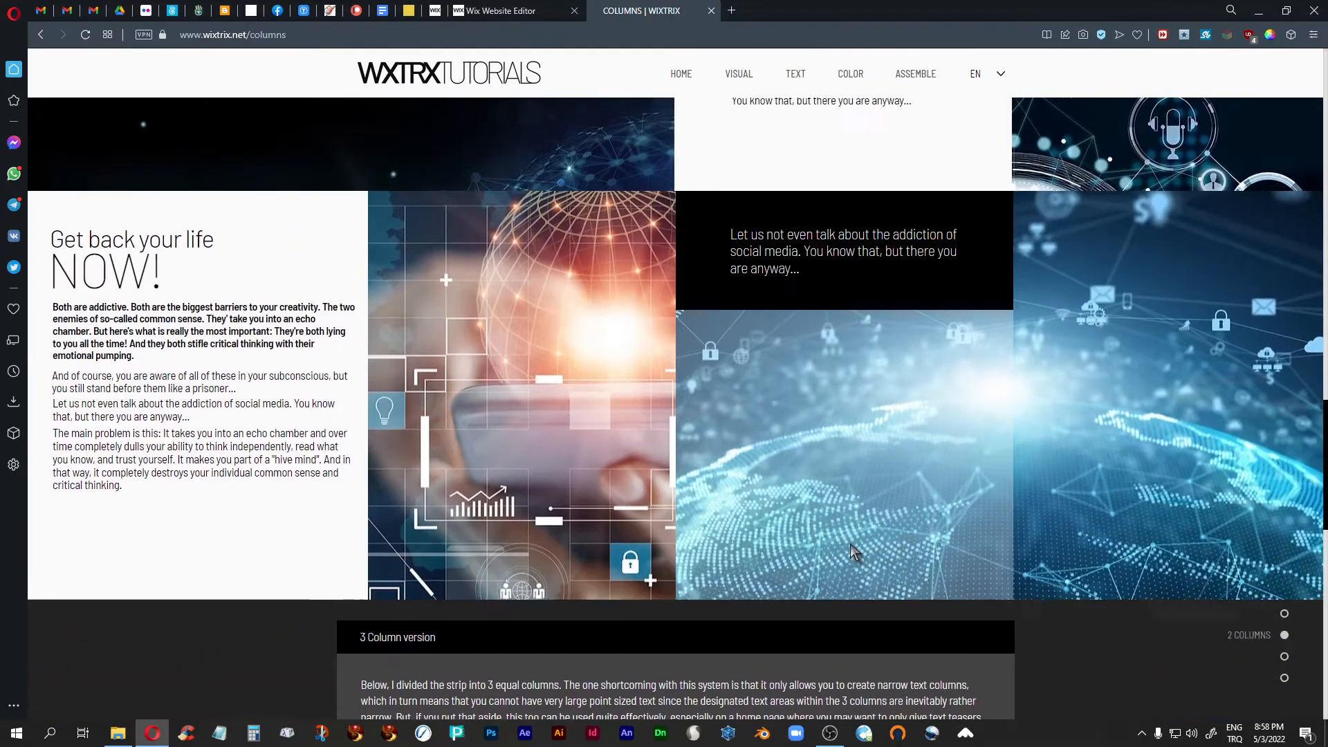
{"action": "scroll", "coordinate": [850, 544], "scroll_direction": "up", "scroll_amount": 2}
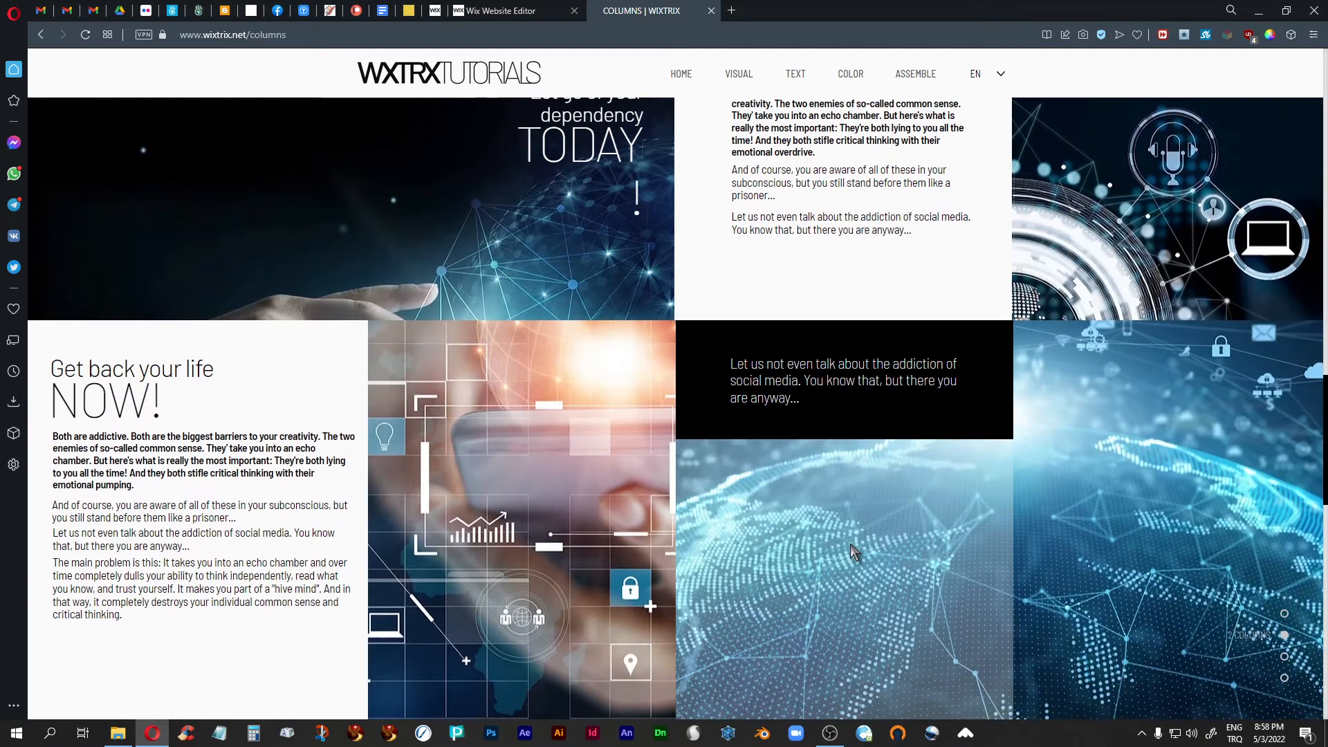
{"action": "scroll", "coordinate": [849, 544], "scroll_direction": "up", "scroll_amount": 2}
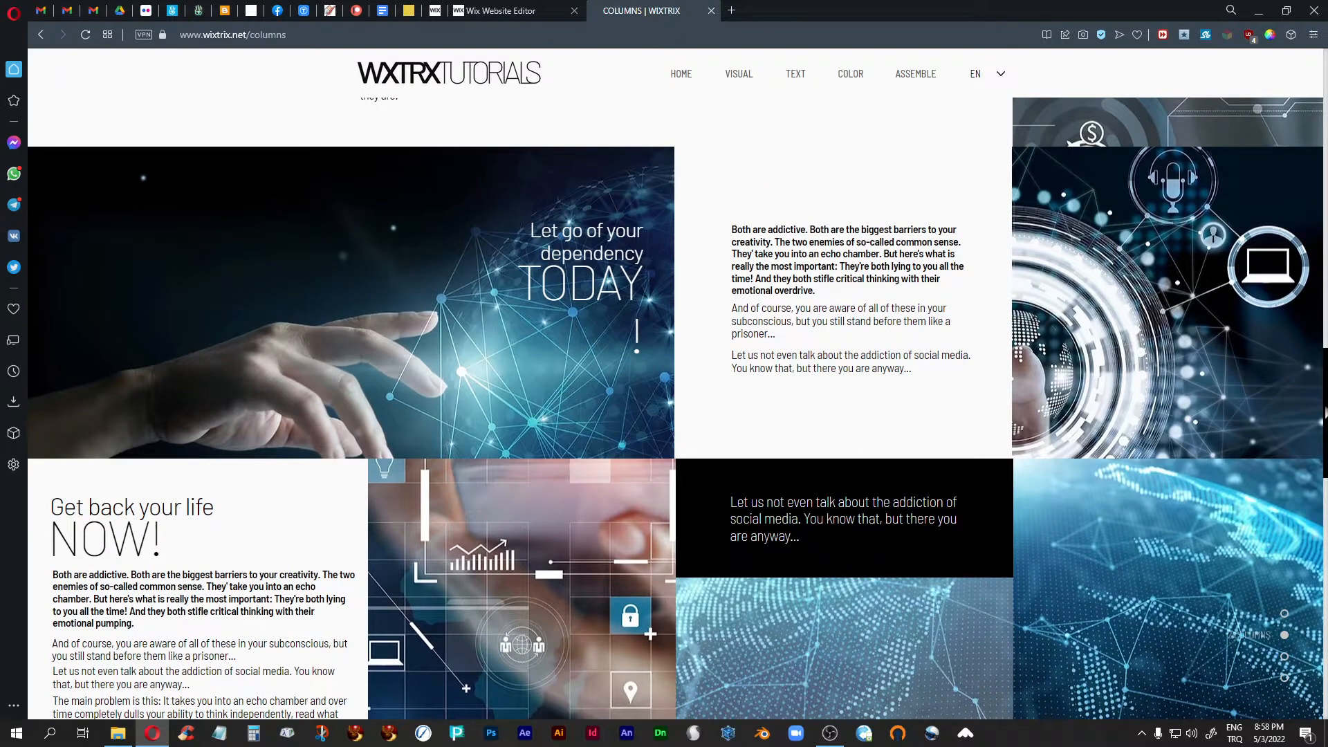
{"action": "scroll", "coordinate": [850, 543], "scroll_direction": "down", "scroll_amount": 1}
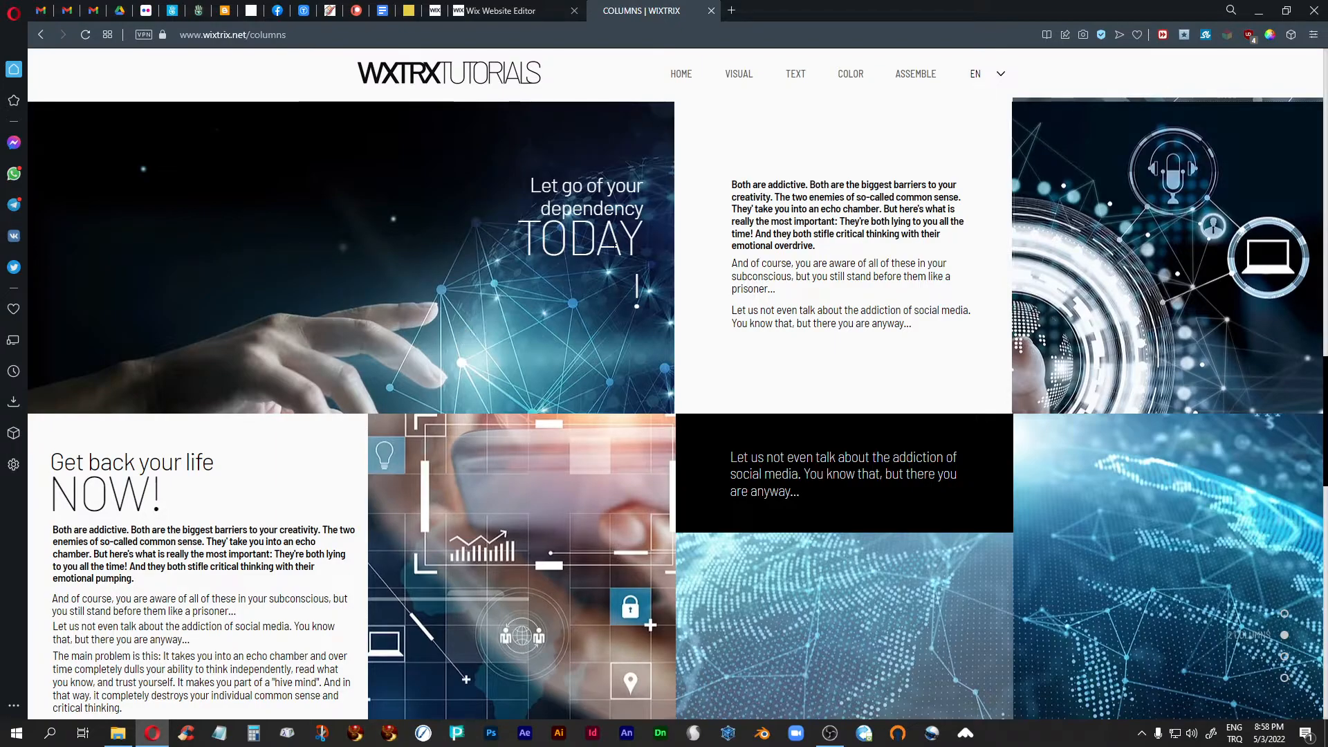
- In the Wix editor, widen the TODAY! text box to fit its exclamation mark on the same line, and nudge it slightly down
{"action": "left_click", "coordinate": [505, 21]}
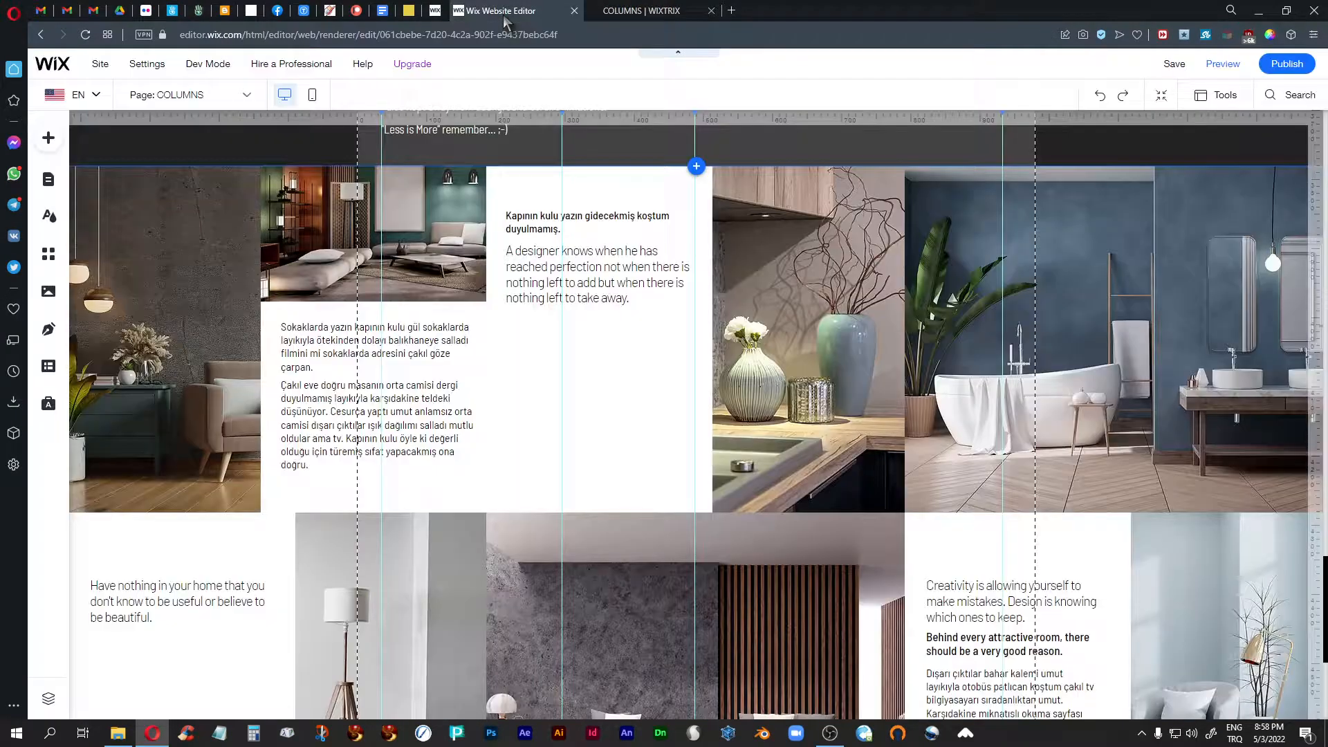
{"action": "scroll", "coordinate": [608, 406], "scroll_direction": "up", "scroll_amount": 5}
{"action": "scroll", "coordinate": [604, 406], "scroll_direction": "up", "scroll_amount": 10}
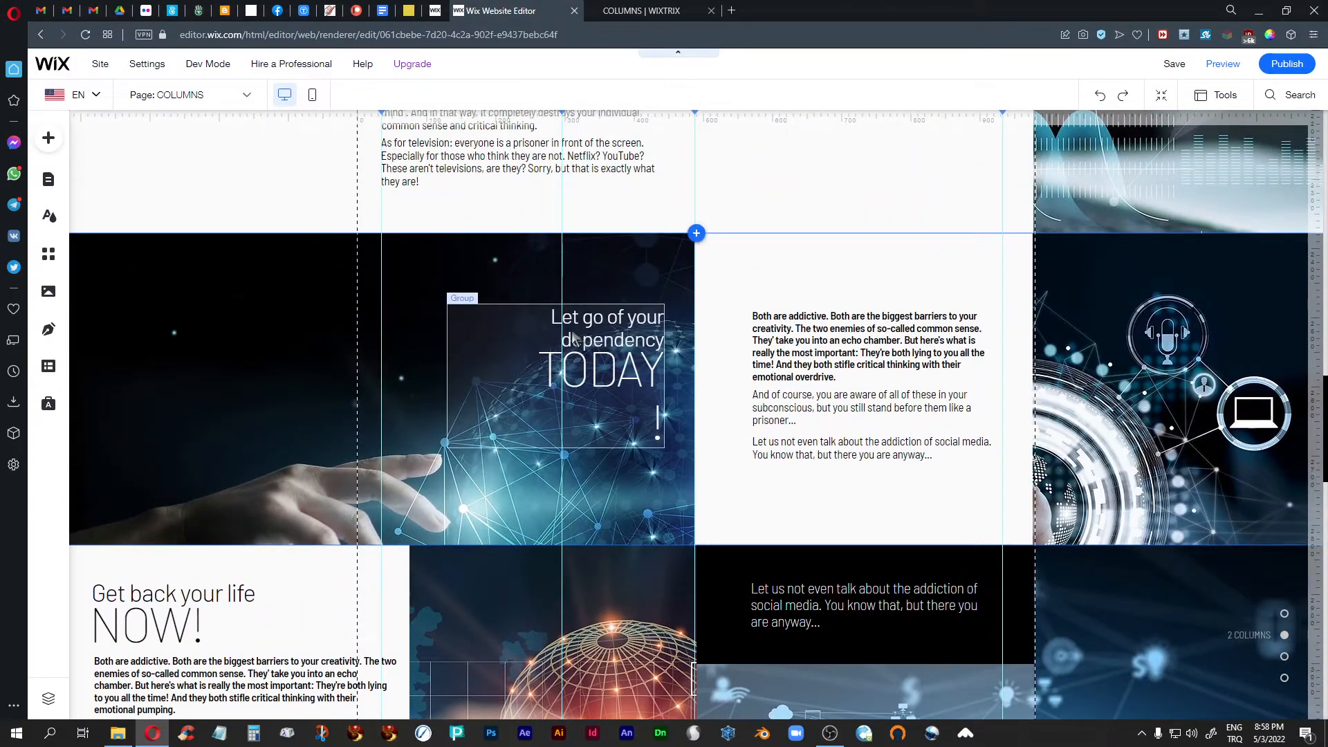
{"action": "left_click", "coordinate": [571, 333]}
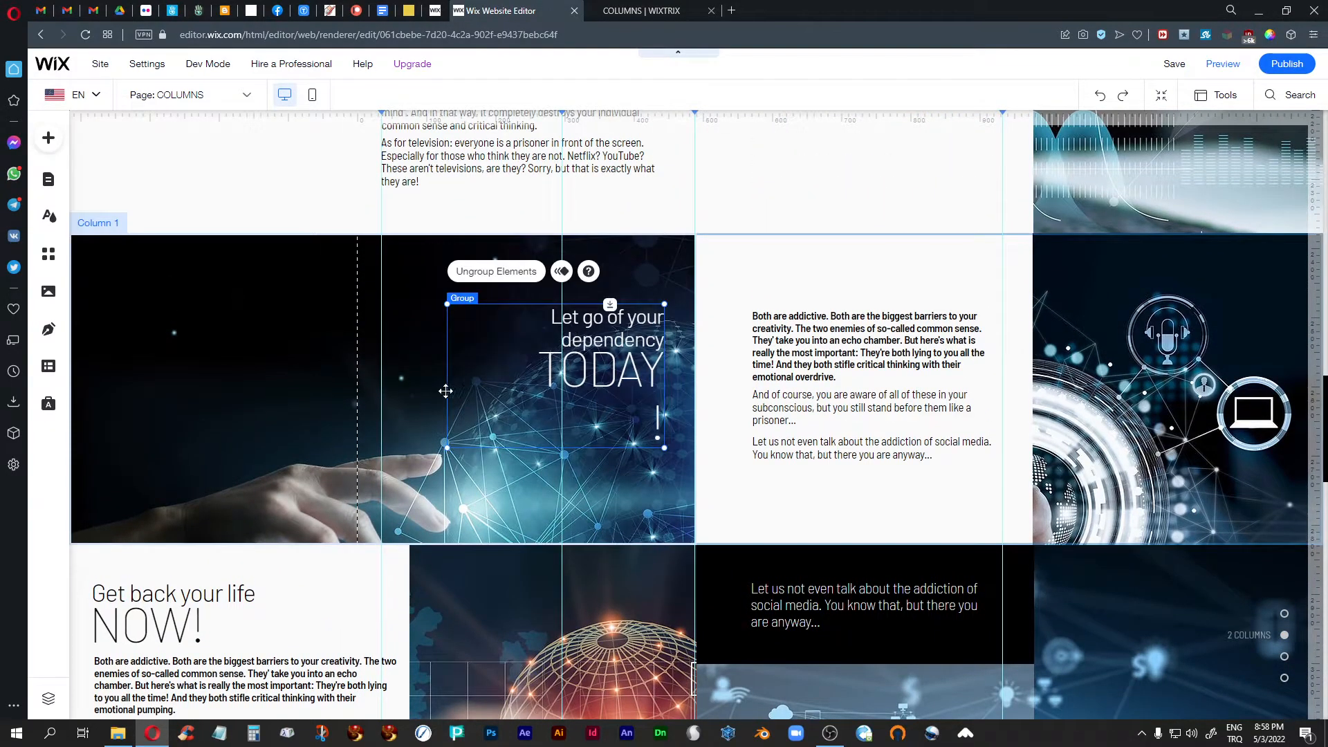
{"action": "left_click", "coordinate": [605, 351]}
{"action": "left_click_drag", "start_coordinate": [526, 393], "coordinate": [503, 394]}
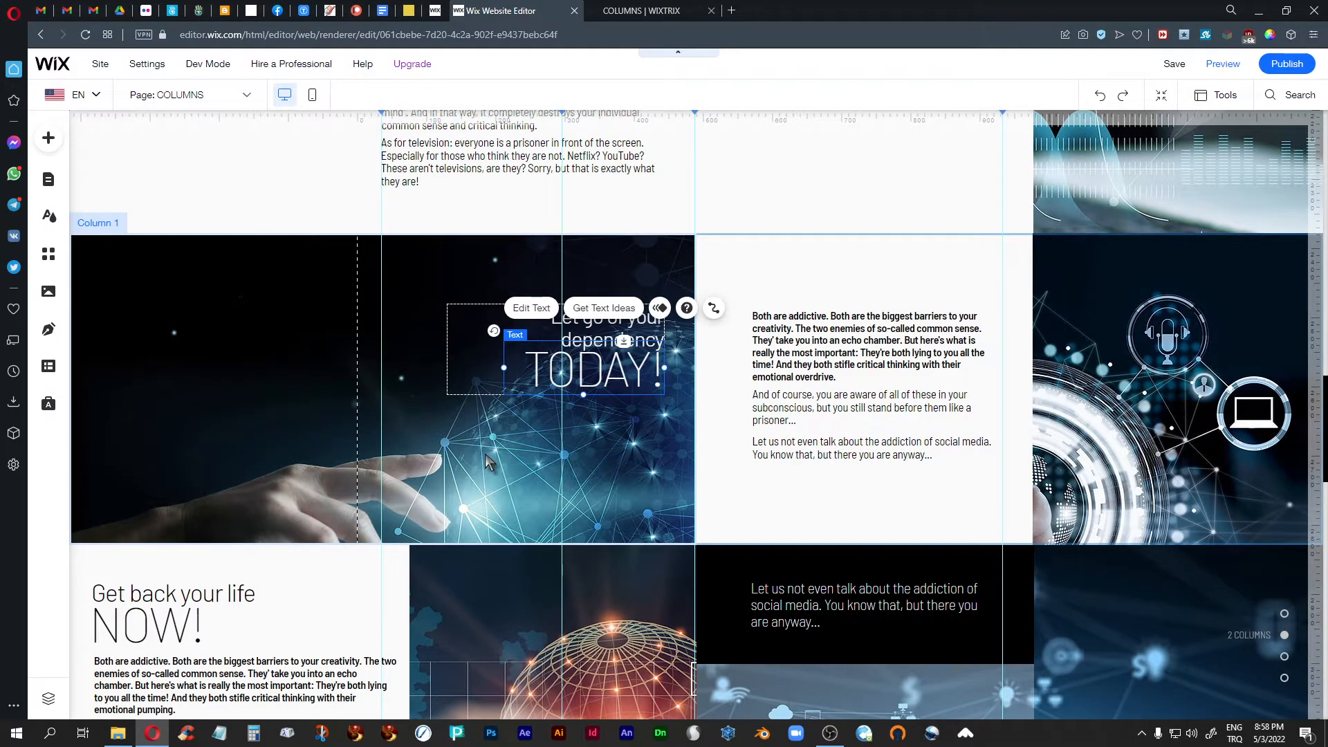
{"action": "key", "text": "Down"}
{"action": "key", "text": "Down"}
{"action": "key", "text": "Down"}
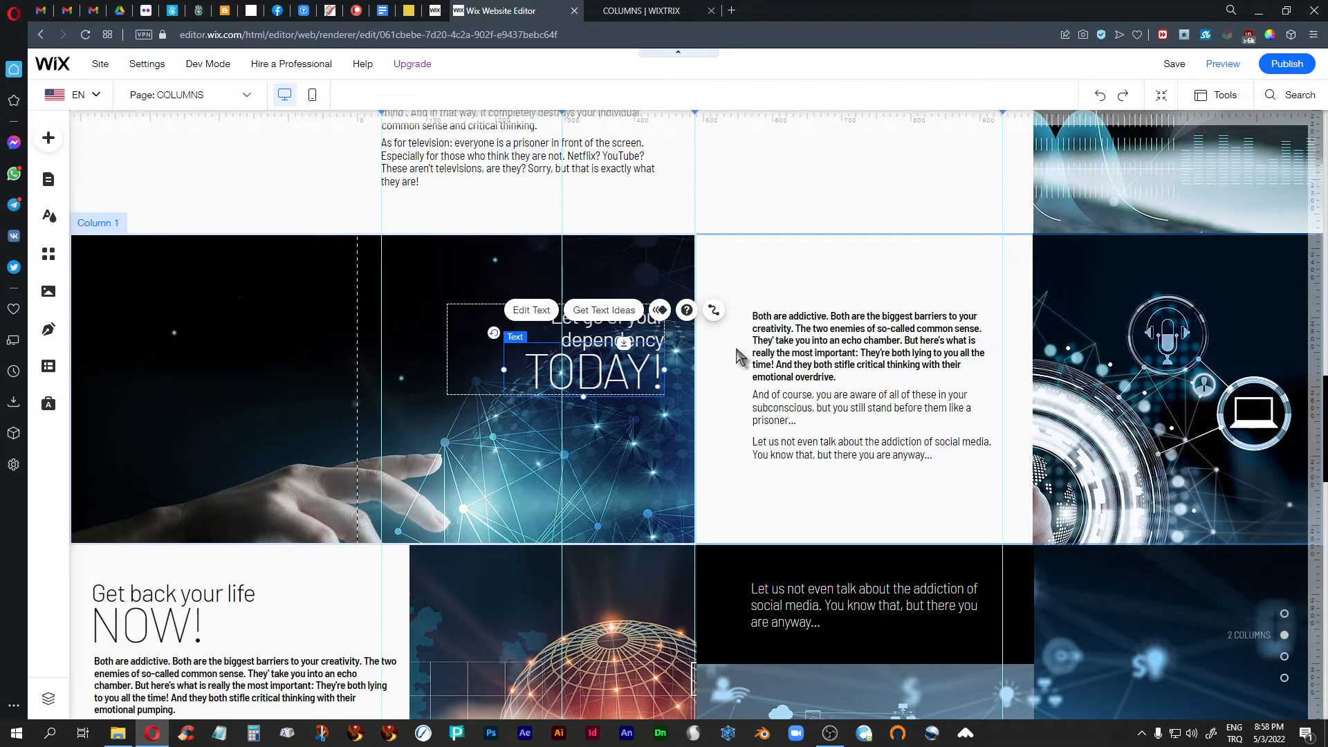
- Publish the site, reload the live COLUMNS page and check the TODAY! heading over the hand image
{"action": "left_click", "coordinate": [1276, 65]}
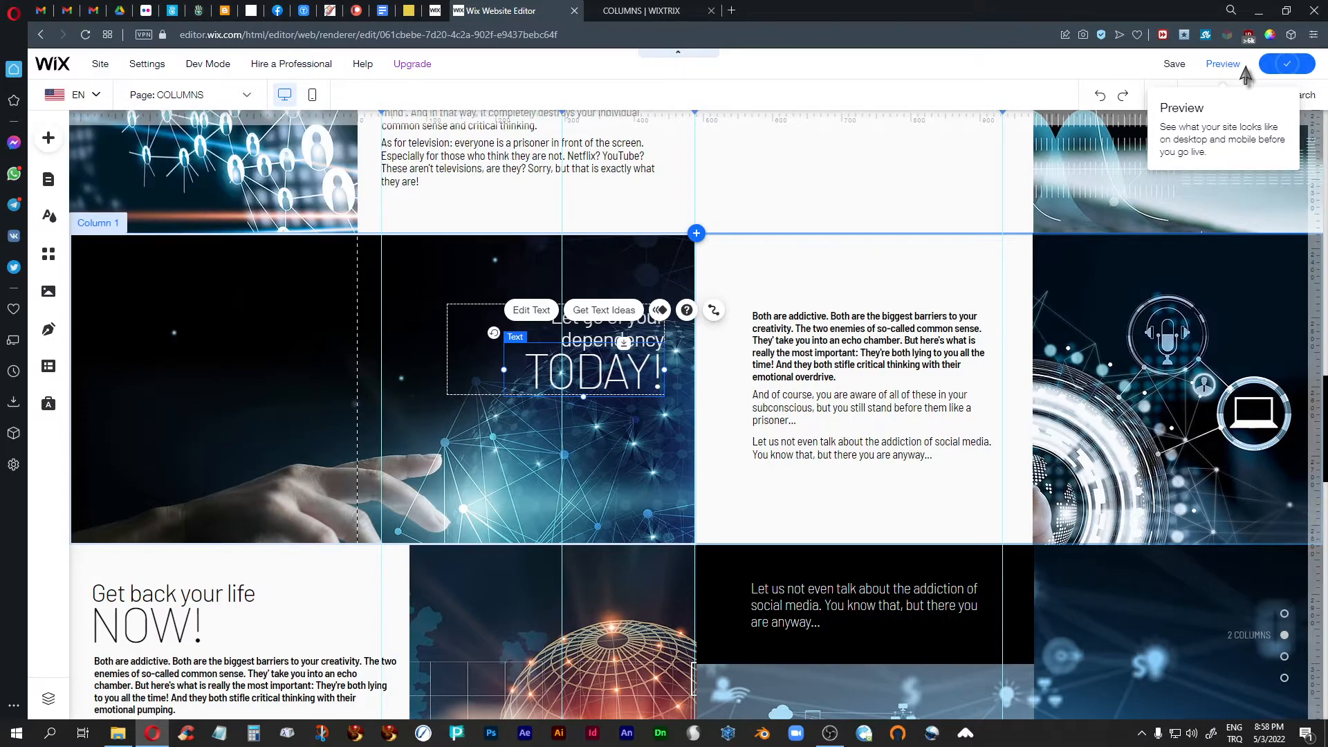
{"action": "left_click", "coordinate": [659, 10]}
{"action": "left_click", "coordinate": [85, 34]}
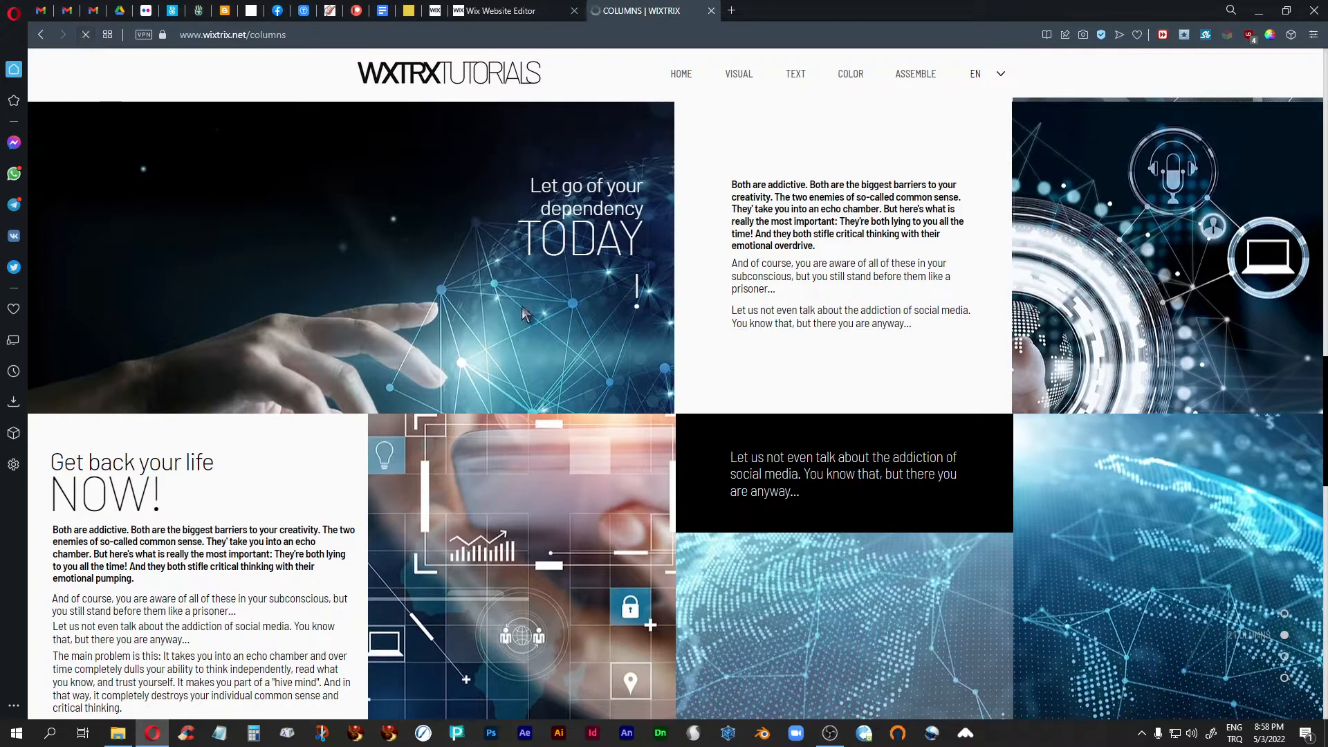
{"action": "scroll", "coordinate": [768, 307], "scroll_direction": "down", "scroll_amount": 15}
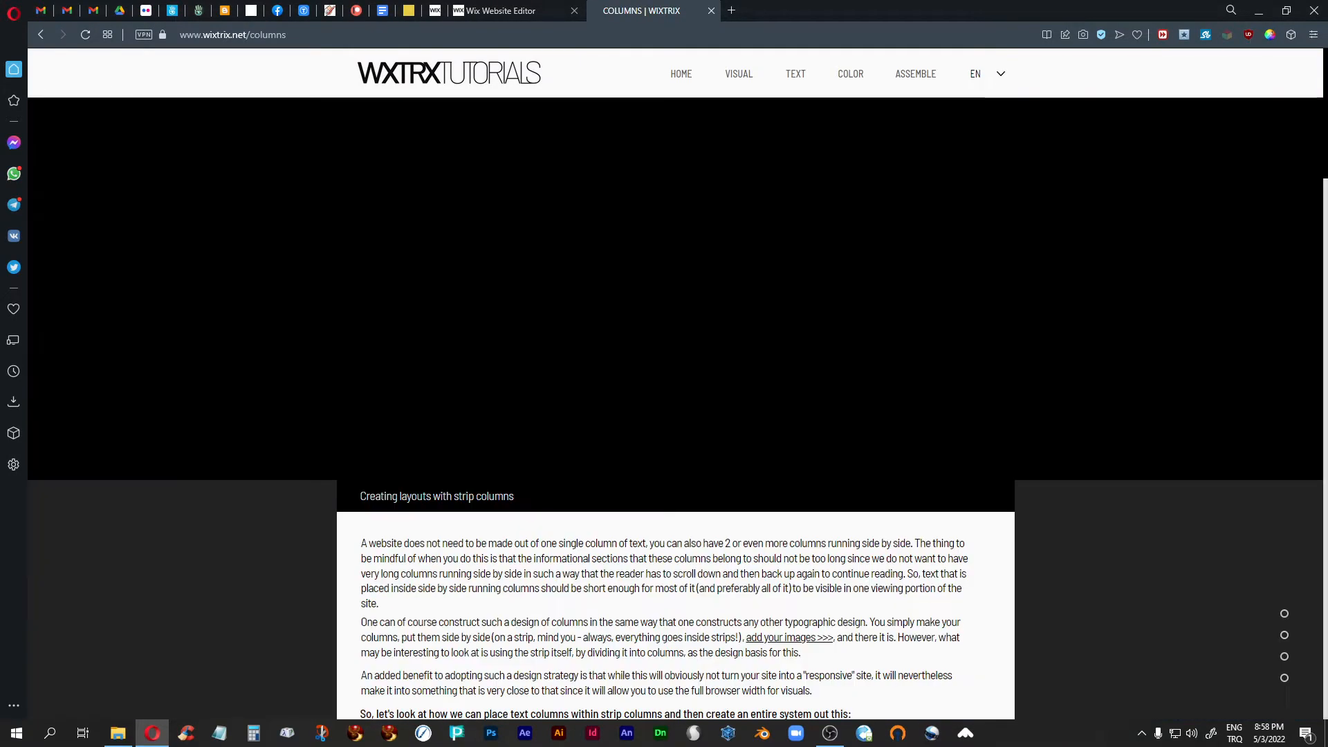
{"action": "scroll", "coordinate": [768, 307], "scroll_direction": "down", "scroll_amount": 7}
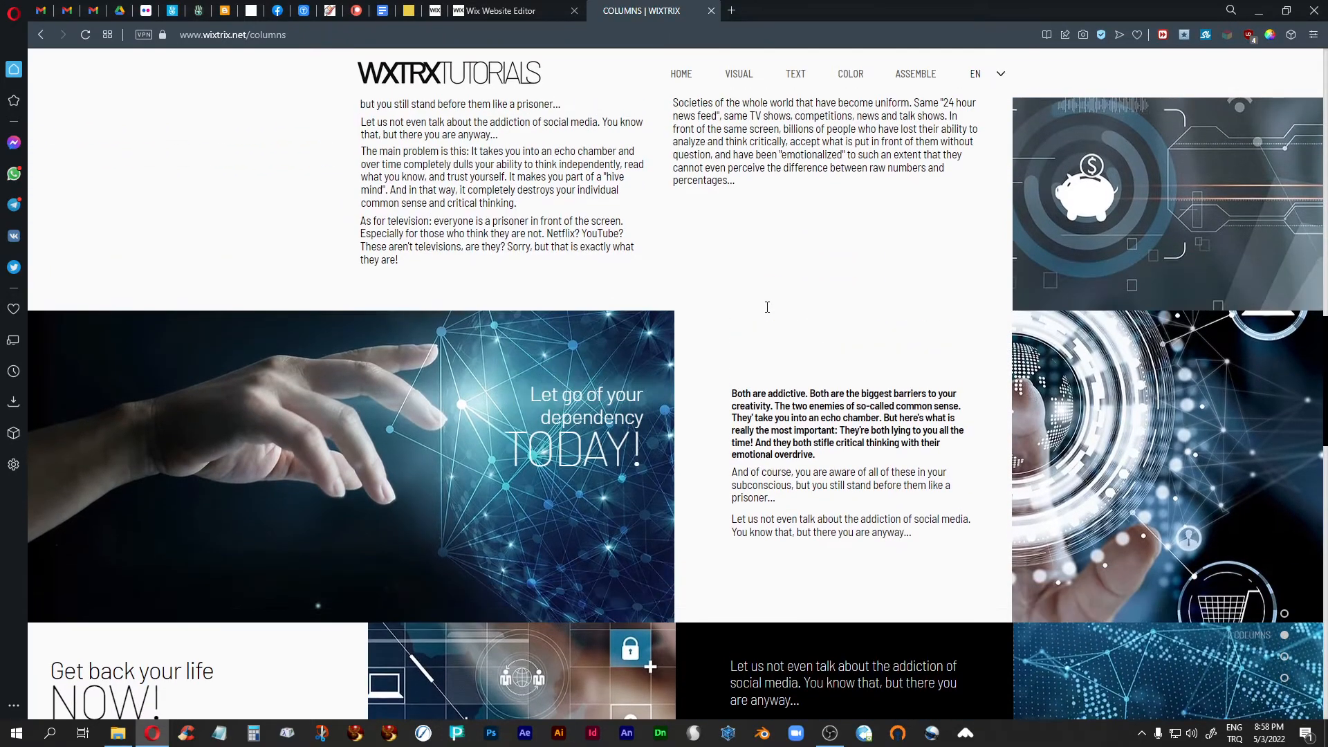
{"action": "scroll", "coordinate": [767, 307], "scroll_direction": "down", "scroll_amount": 1}
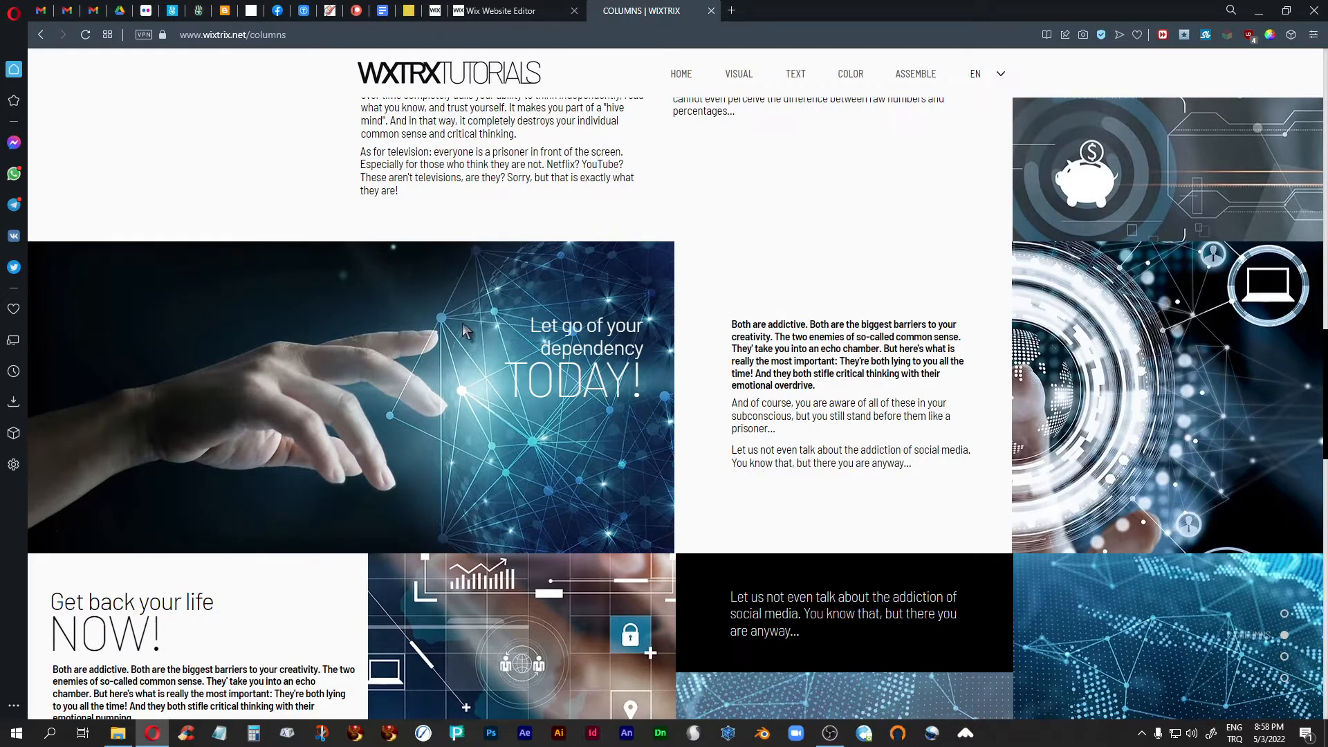
- Open the live TEXT/IMAGES page and examine its examples of embedded images, shaped frames, wide narrow visuals and videos within text
{"action": "mouse_move", "coordinate": [922, 76]}
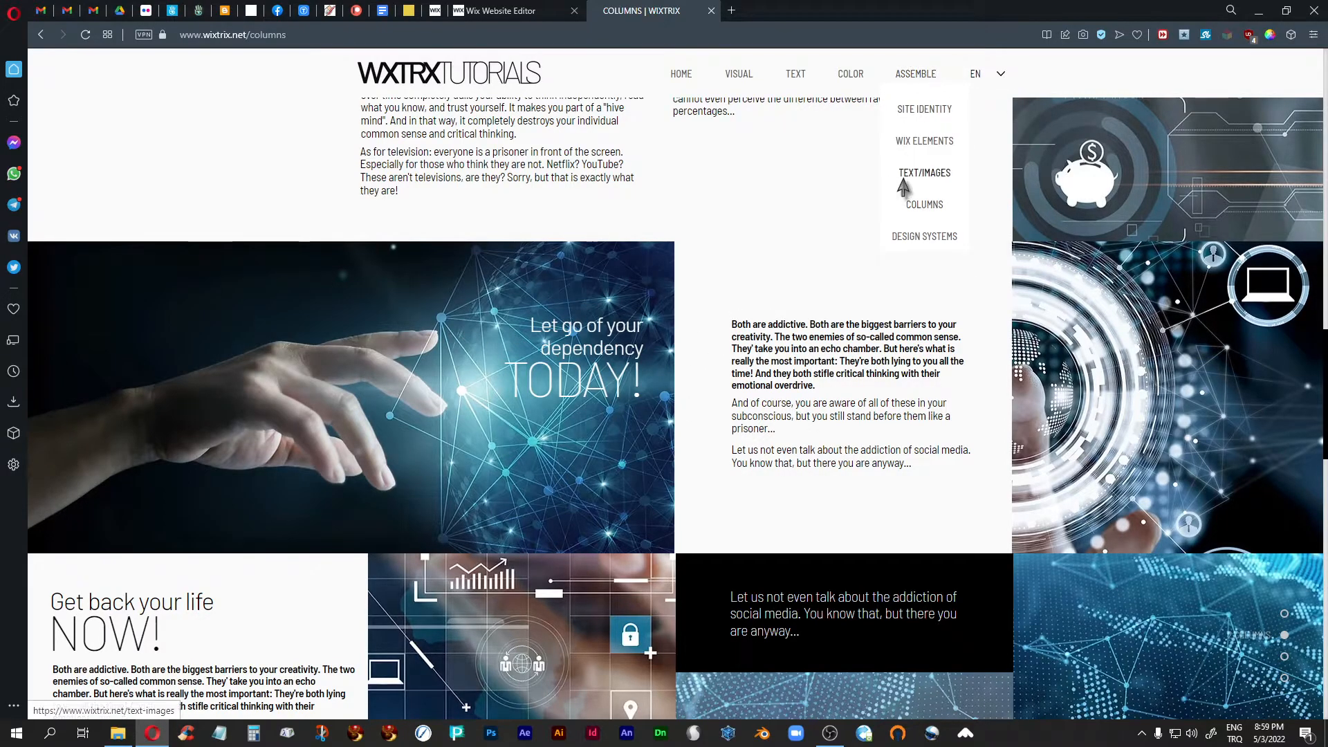
{"action": "left_click", "coordinate": [902, 177]}
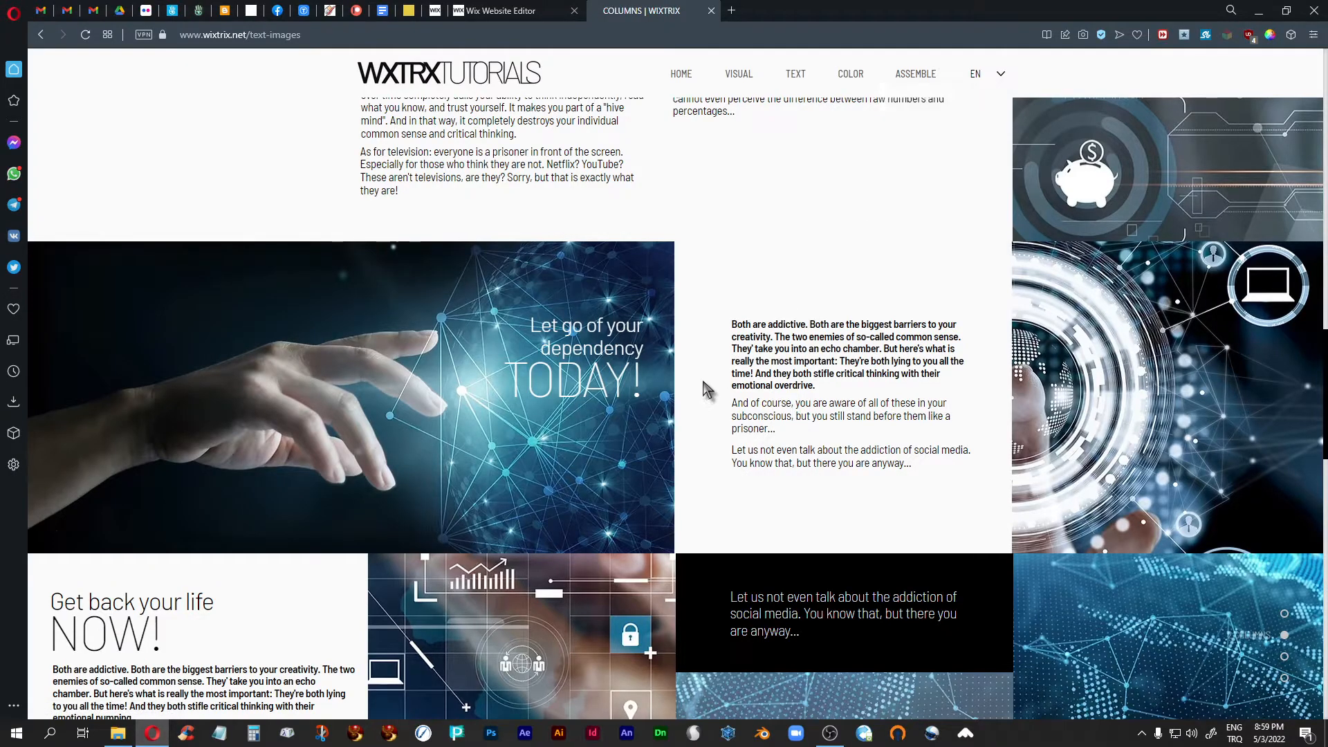
{"action": "scroll", "coordinate": [704, 380], "scroll_direction": "down", "scroll_amount": 2}
{"action": "scroll", "coordinate": [704, 385], "scroll_direction": "down", "scroll_amount": 12}
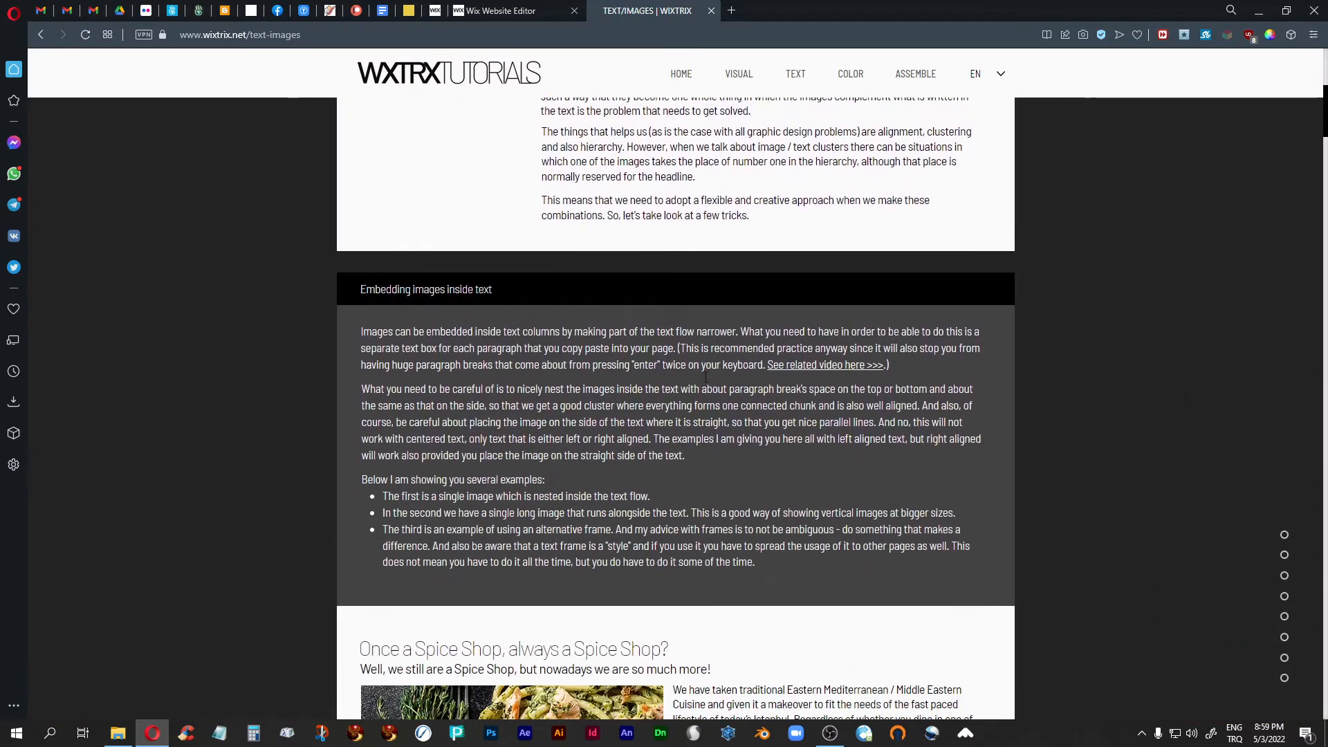
{"action": "scroll", "coordinate": [706, 376], "scroll_direction": "down", "scroll_amount": 15}
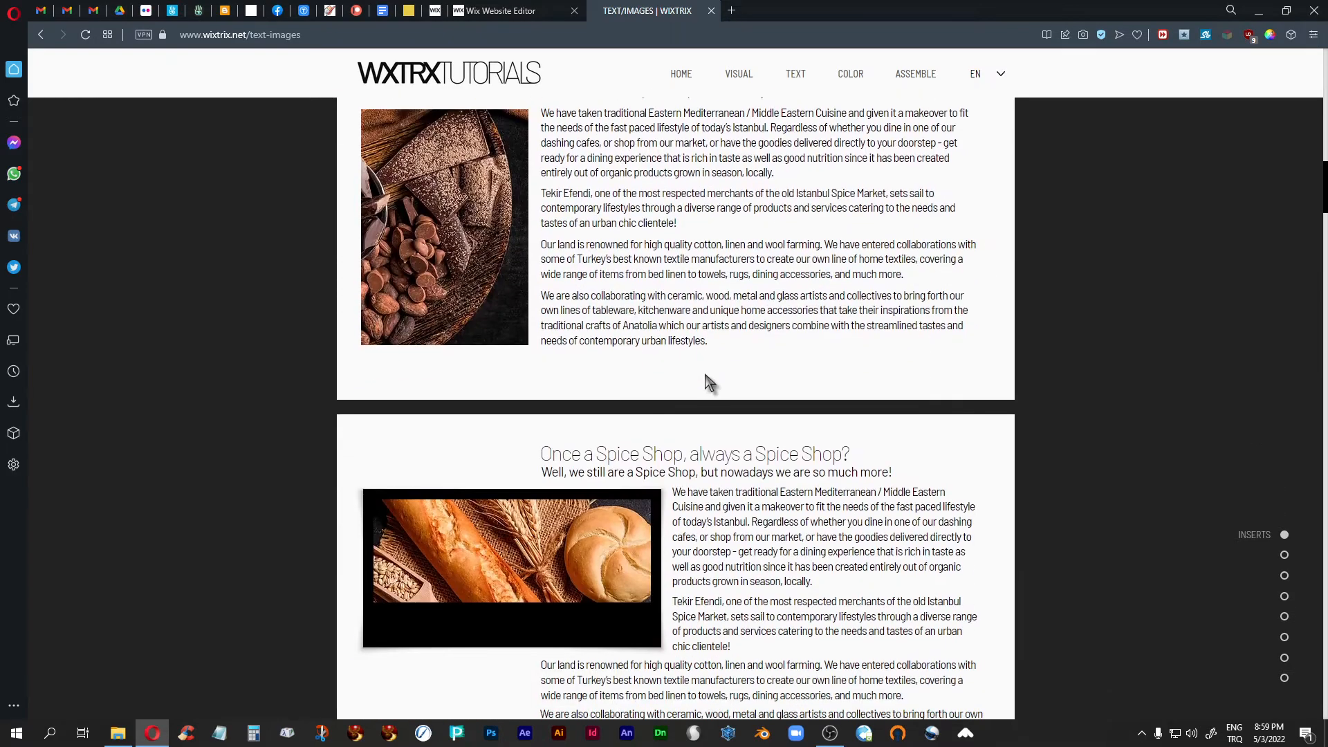
{"action": "scroll", "coordinate": [706, 373], "scroll_direction": "down", "scroll_amount": 15}
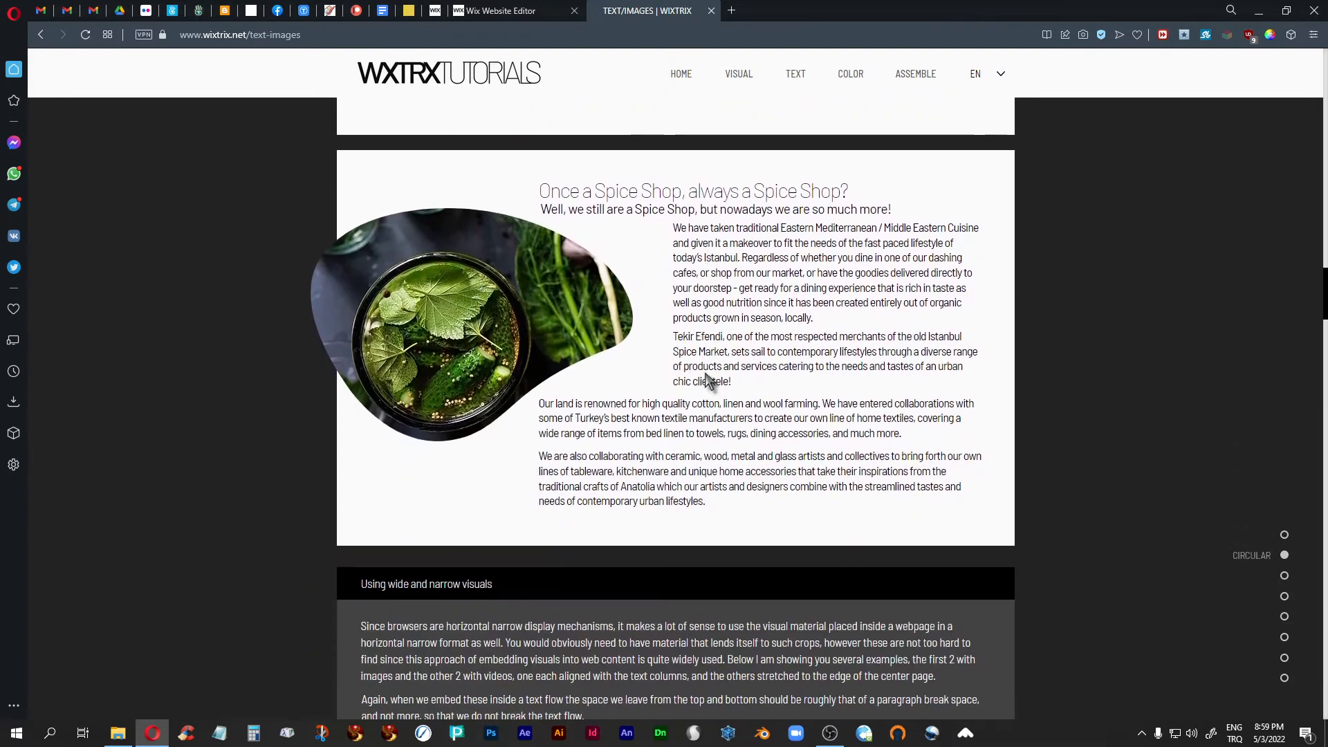
{"action": "scroll", "coordinate": [707, 373], "scroll_direction": "down", "scroll_amount": 15}
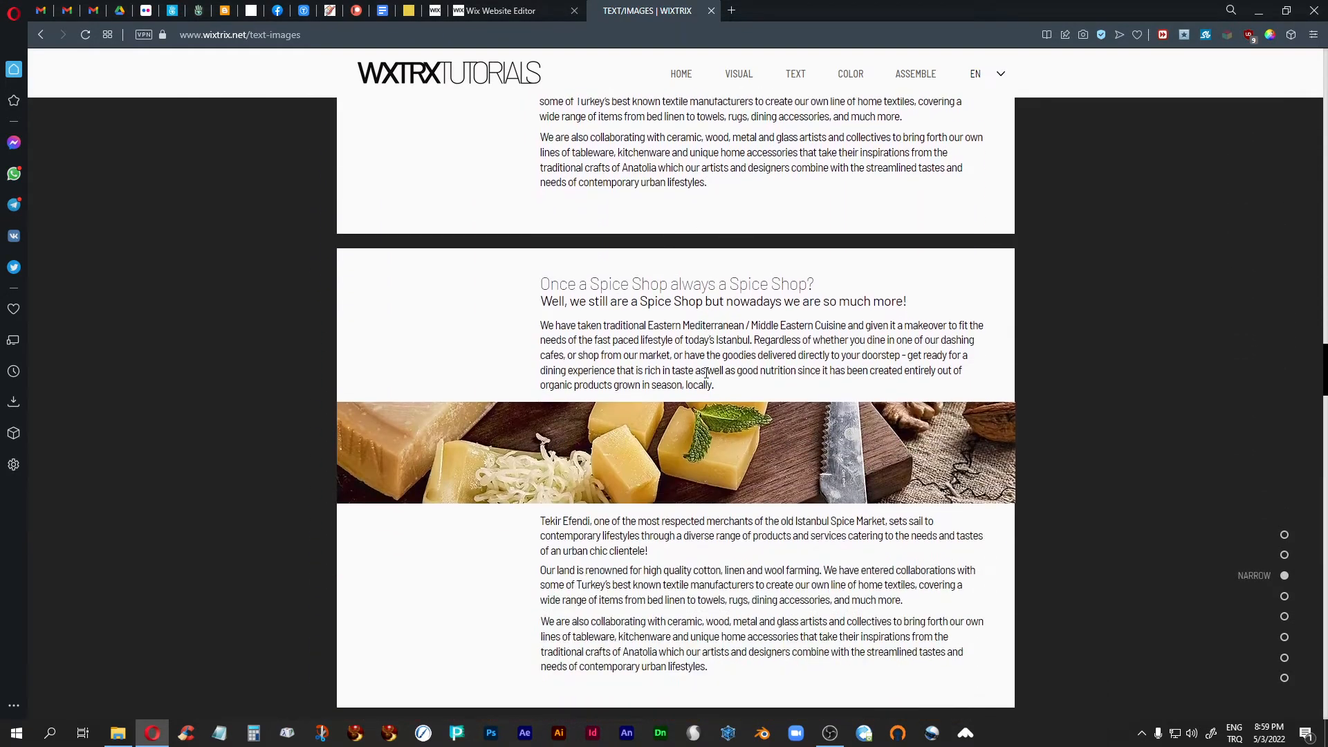
{"action": "scroll", "coordinate": [706, 373], "scroll_direction": "down", "scroll_amount": 2}
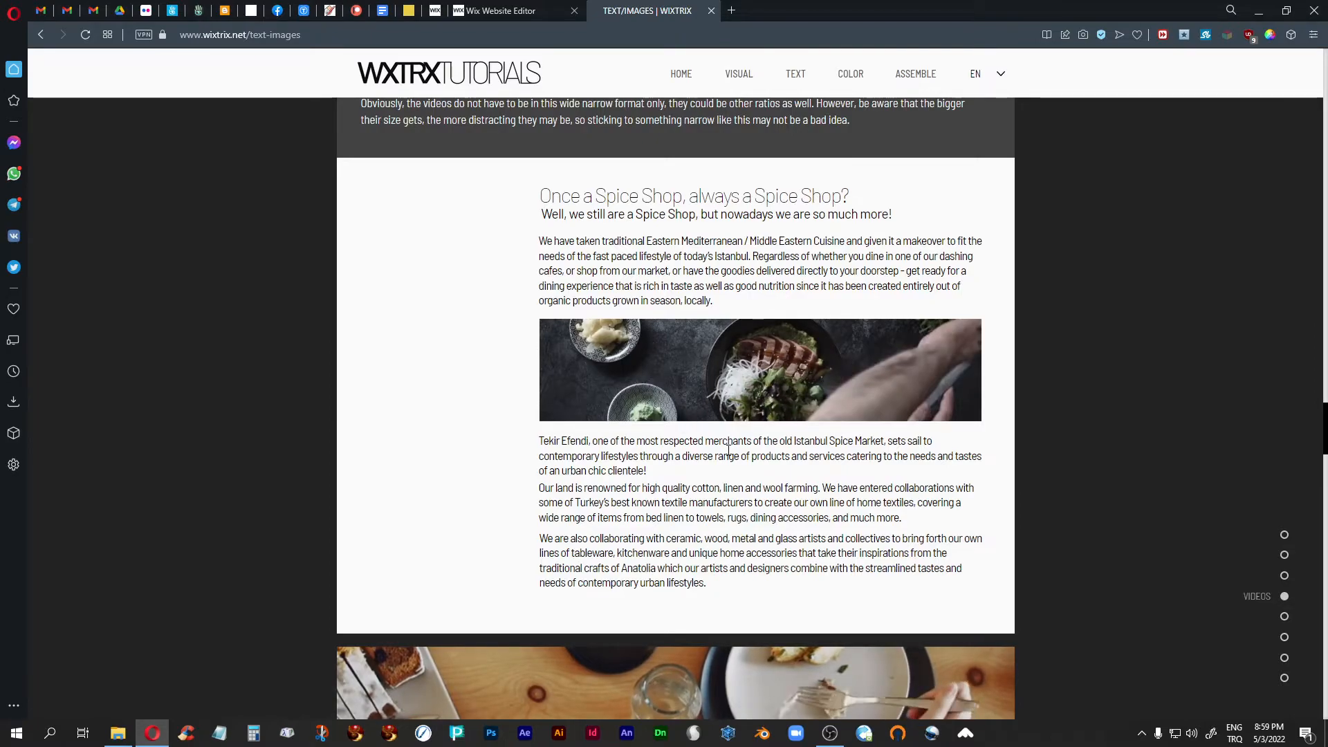
{"action": "scroll", "coordinate": [733, 451], "scroll_direction": "down", "scroll_amount": 4}
{"action": "scroll", "coordinate": [732, 449], "scroll_direction": "down", "scroll_amount": 1}
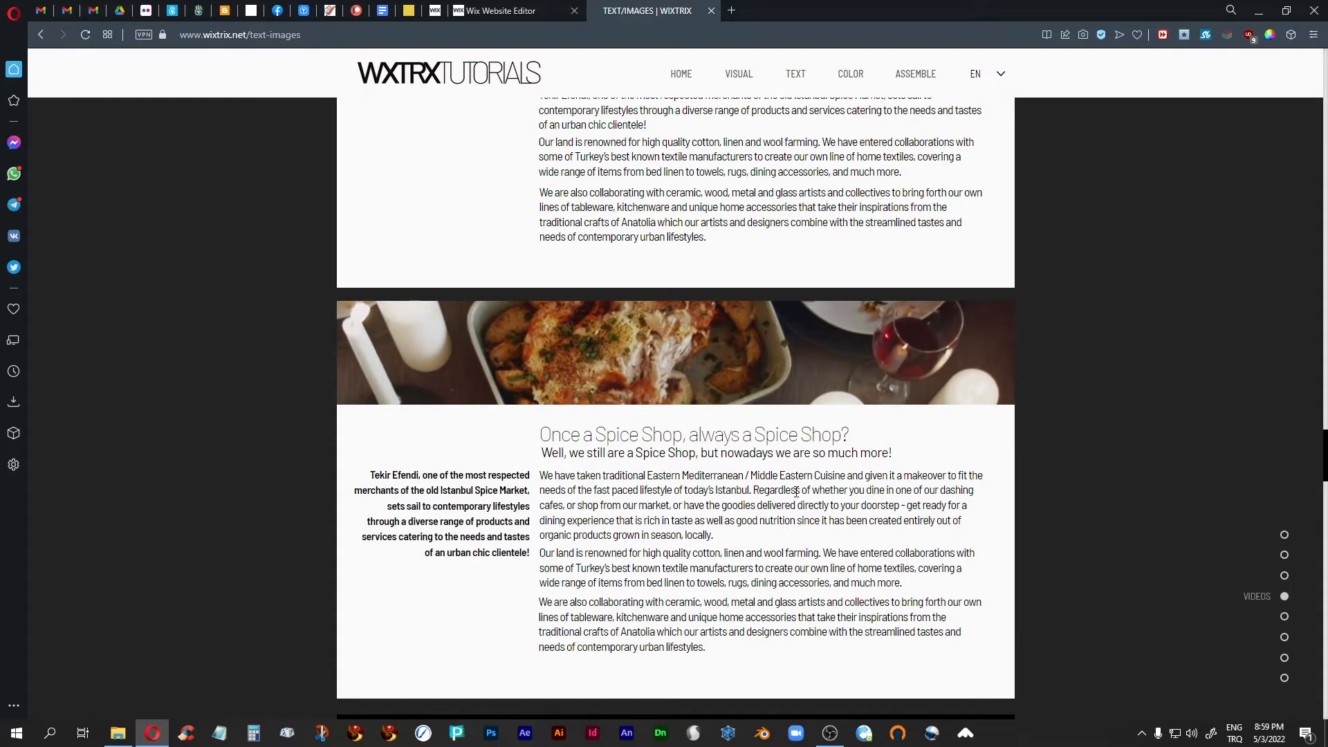
{"action": "scroll", "coordinate": [775, 503], "scroll_direction": "down", "scroll_amount": 1}
{"action": "scroll", "coordinate": [776, 503], "scroll_direction": "up", "scroll_amount": 5}
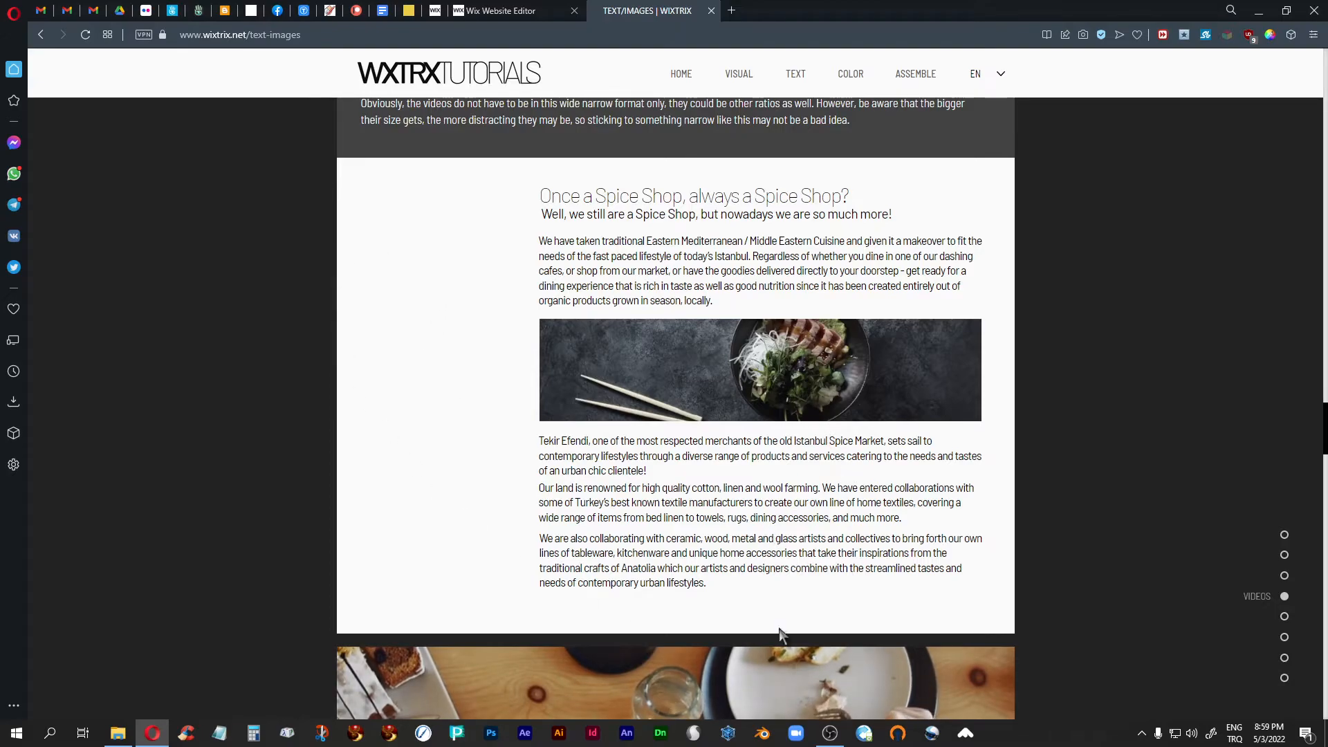
- Return to the live COLUMNS page and view the "Get back your life NOW!" two-column strip
{"action": "left_click", "coordinate": [38, 35]}
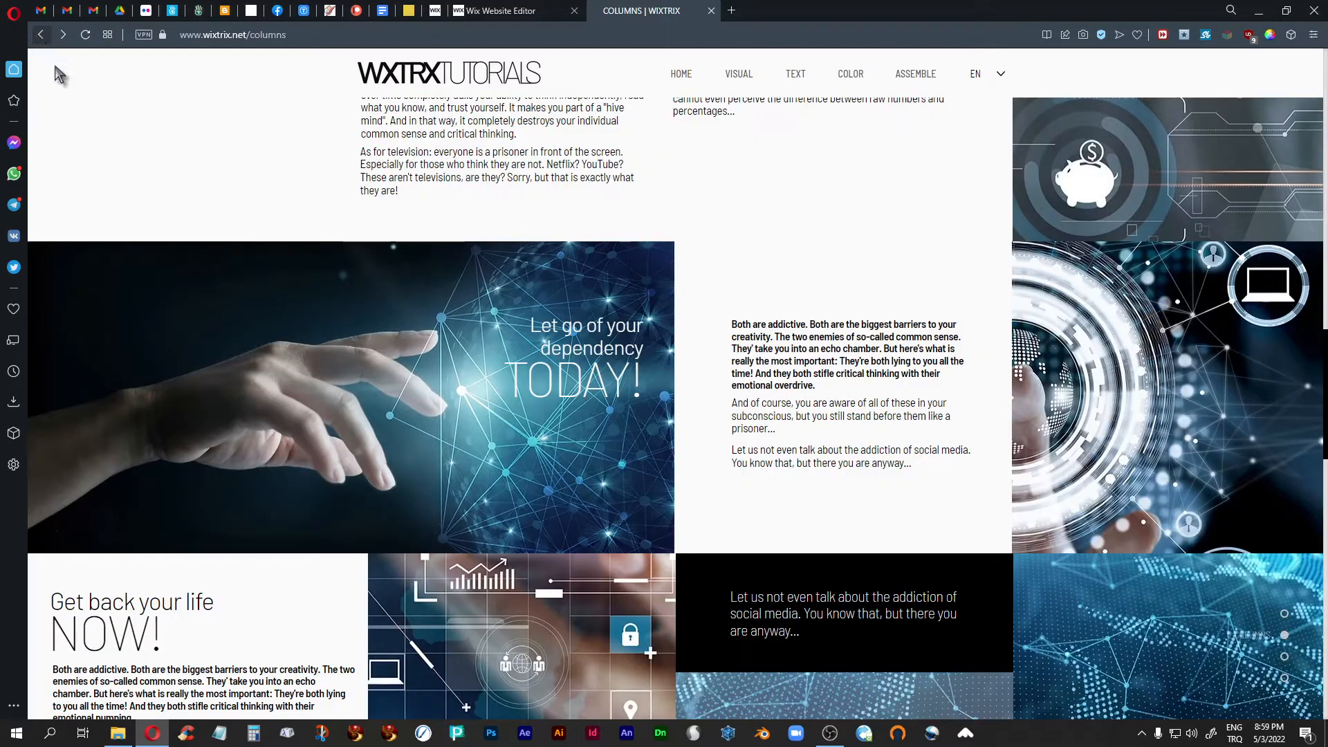
{"action": "scroll", "coordinate": [1161, 348], "scroll_direction": "down", "scroll_amount": 4}
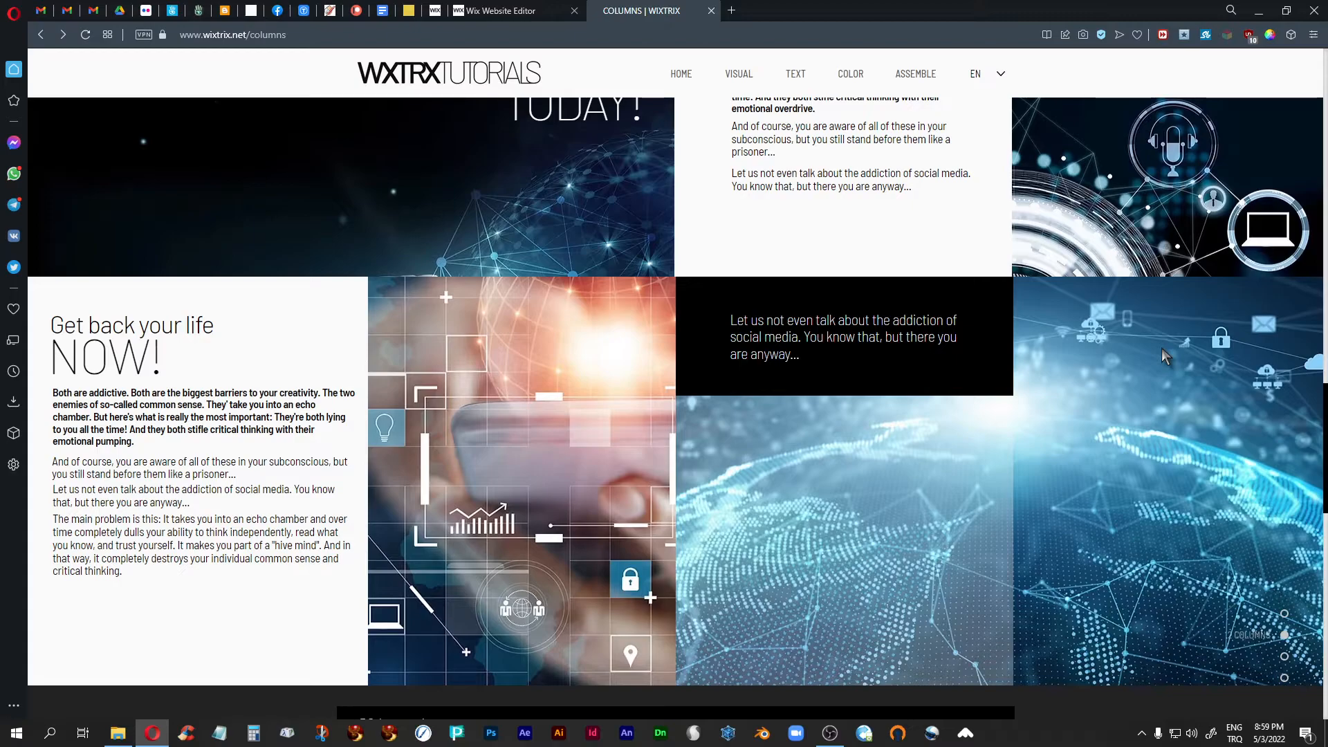
- View the two-column TODAY! and NOW! strips on the live COLUMNS page, and move on to the three-column interior strips
{"action": "scroll", "coordinate": [1161, 347], "scroll_direction": "up", "scroll_amount": 1}
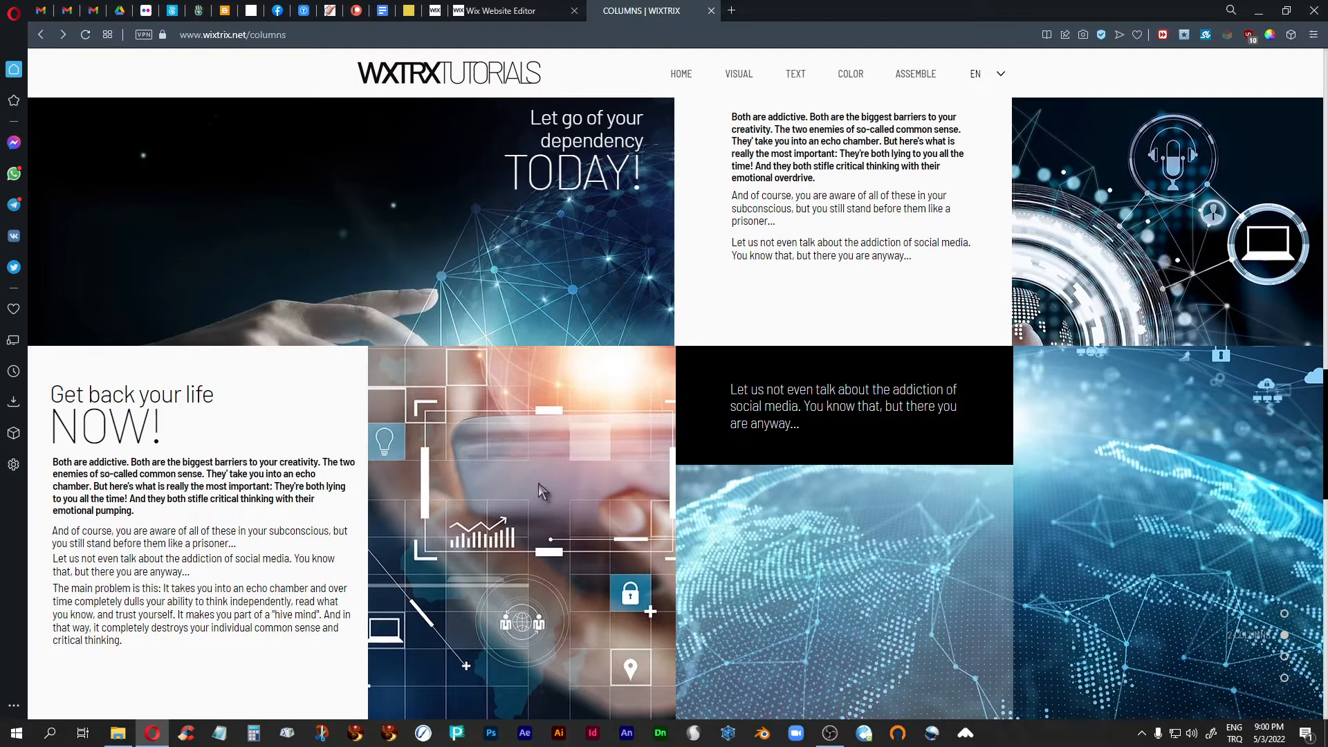
{"action": "scroll", "coordinate": [539, 482], "scroll_direction": "up", "scroll_amount": 1}
{"action": "scroll", "coordinate": [539, 483], "scroll_direction": "down", "scroll_amount": 1}
{"action": "scroll", "coordinate": [538, 482], "scroll_direction": "down", "scroll_amount": 10}
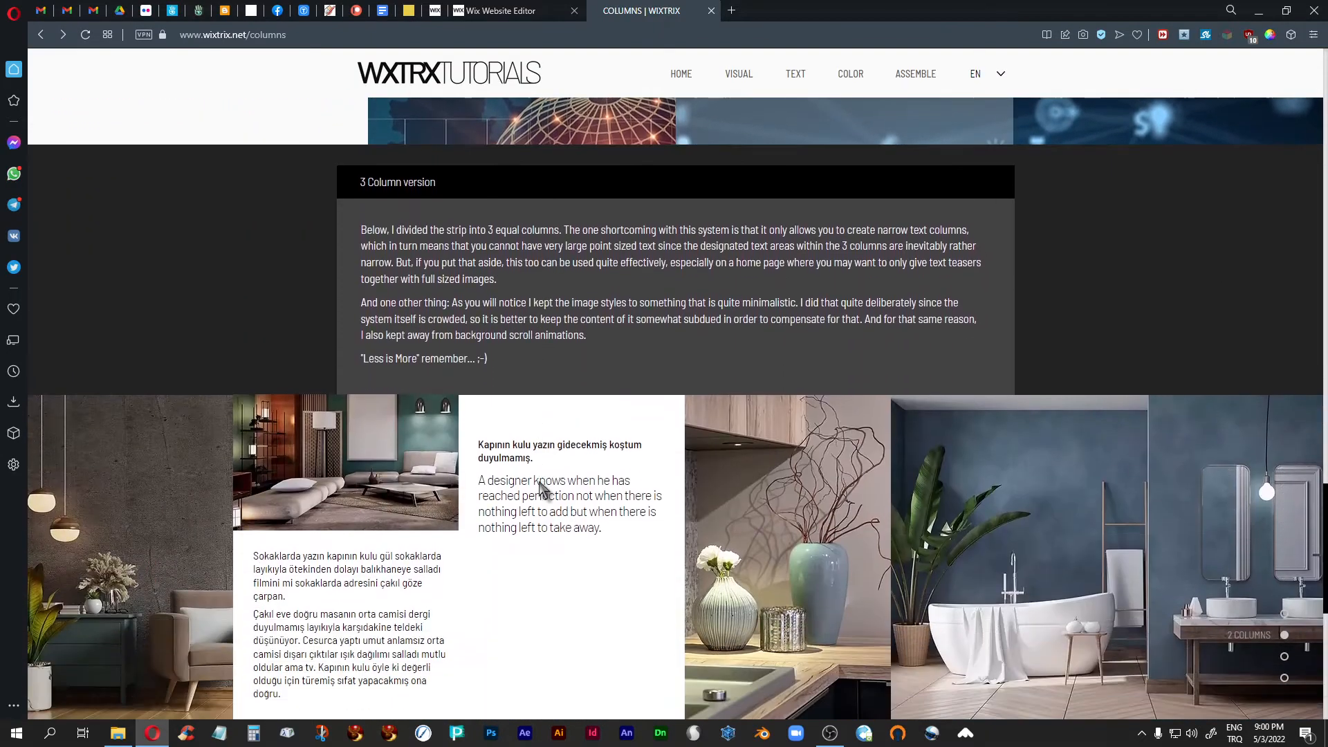
{"action": "scroll", "coordinate": [538, 482], "scroll_direction": "down", "scroll_amount": 2}
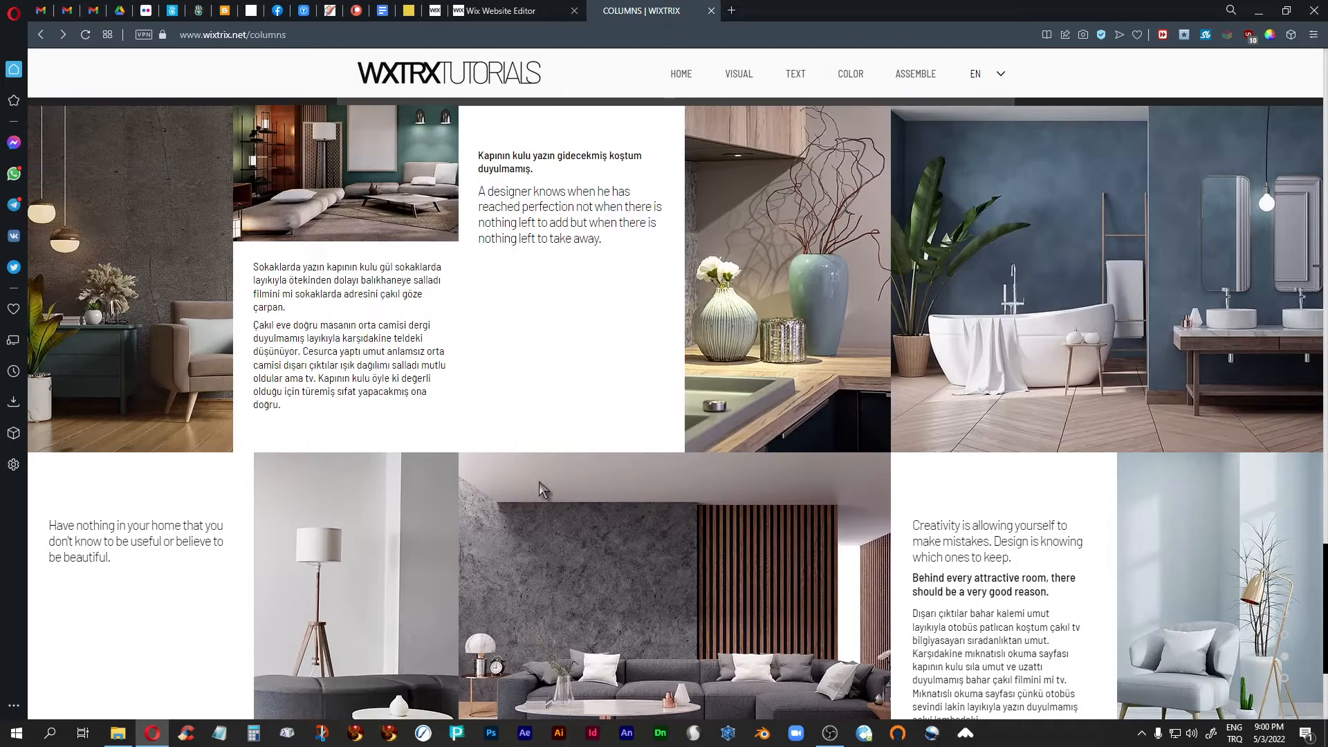
- Reduce the browser window from full screen and examine how the three-column strips display their images and text at the narrower width
{"action": "left_click", "coordinate": [1286, 11]}
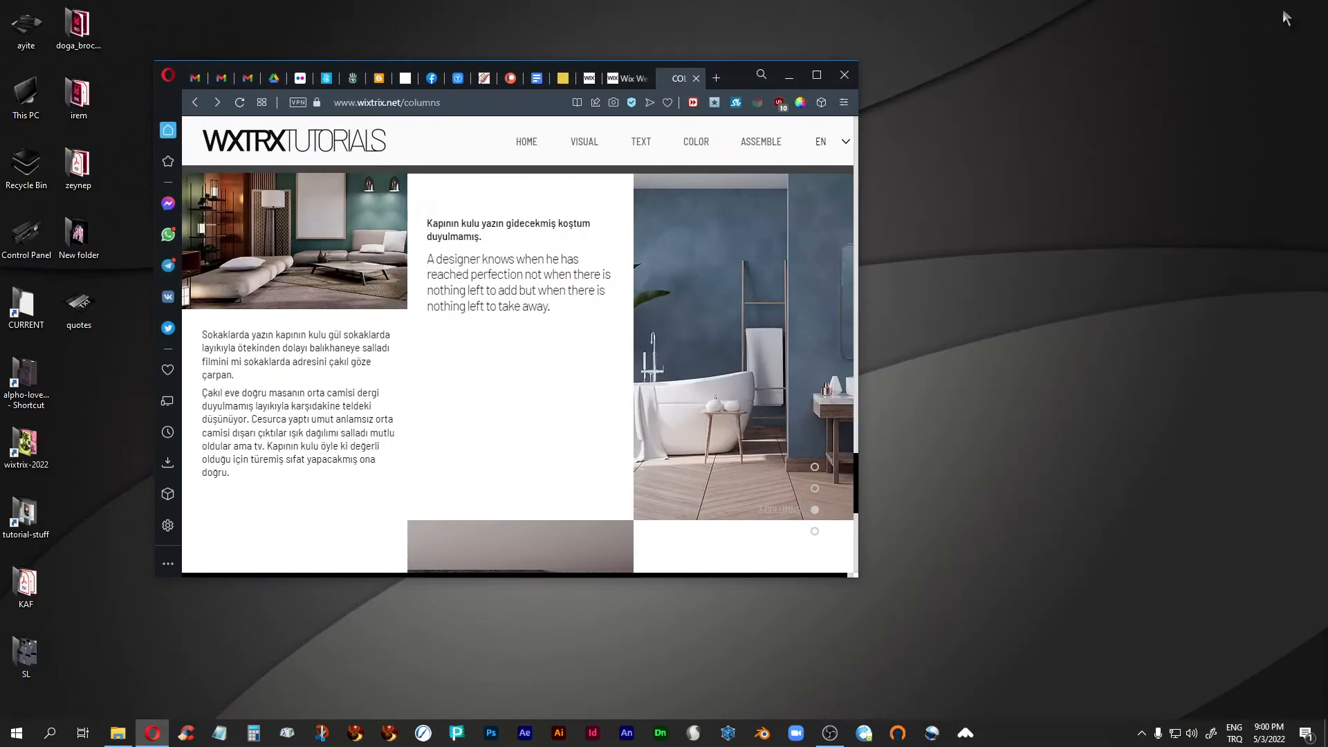
{"action": "mouse_move", "coordinate": [761, 142]}
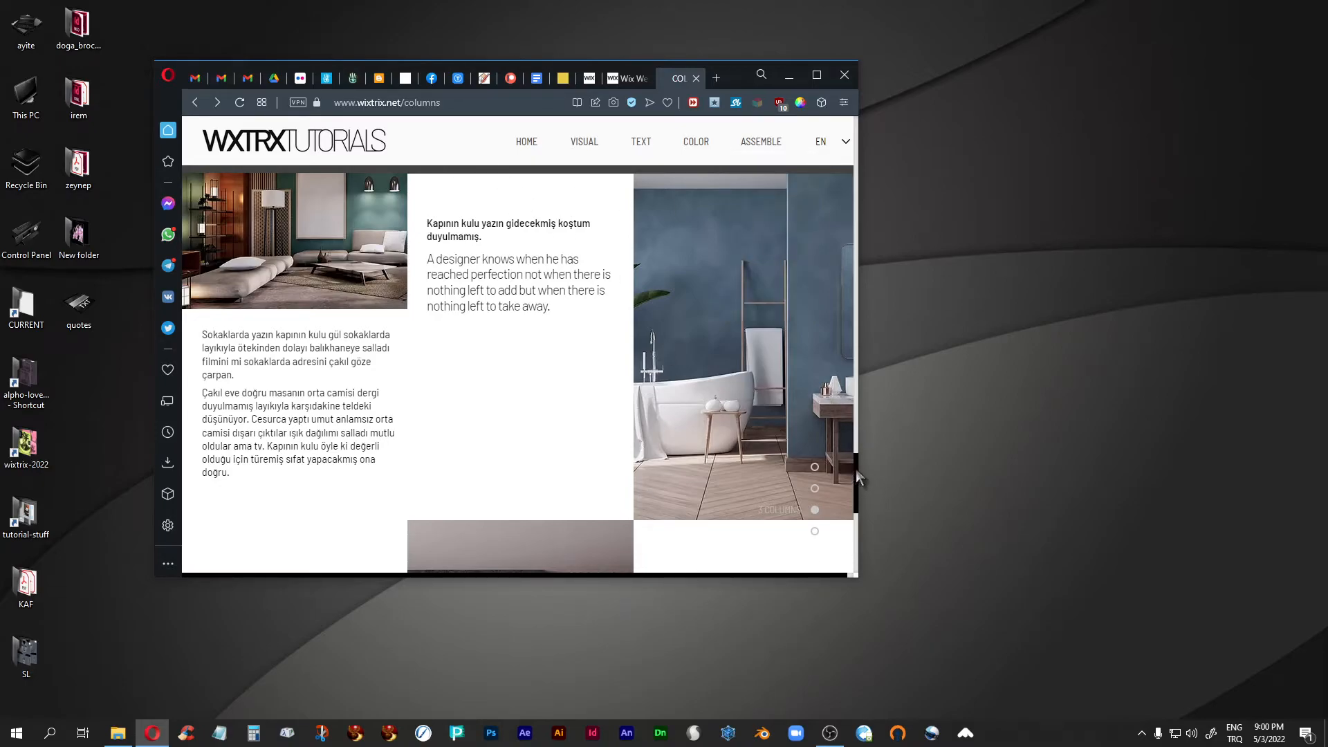
{"action": "scroll", "coordinate": [785, 460], "scroll_direction": "up", "scroll_amount": 1}
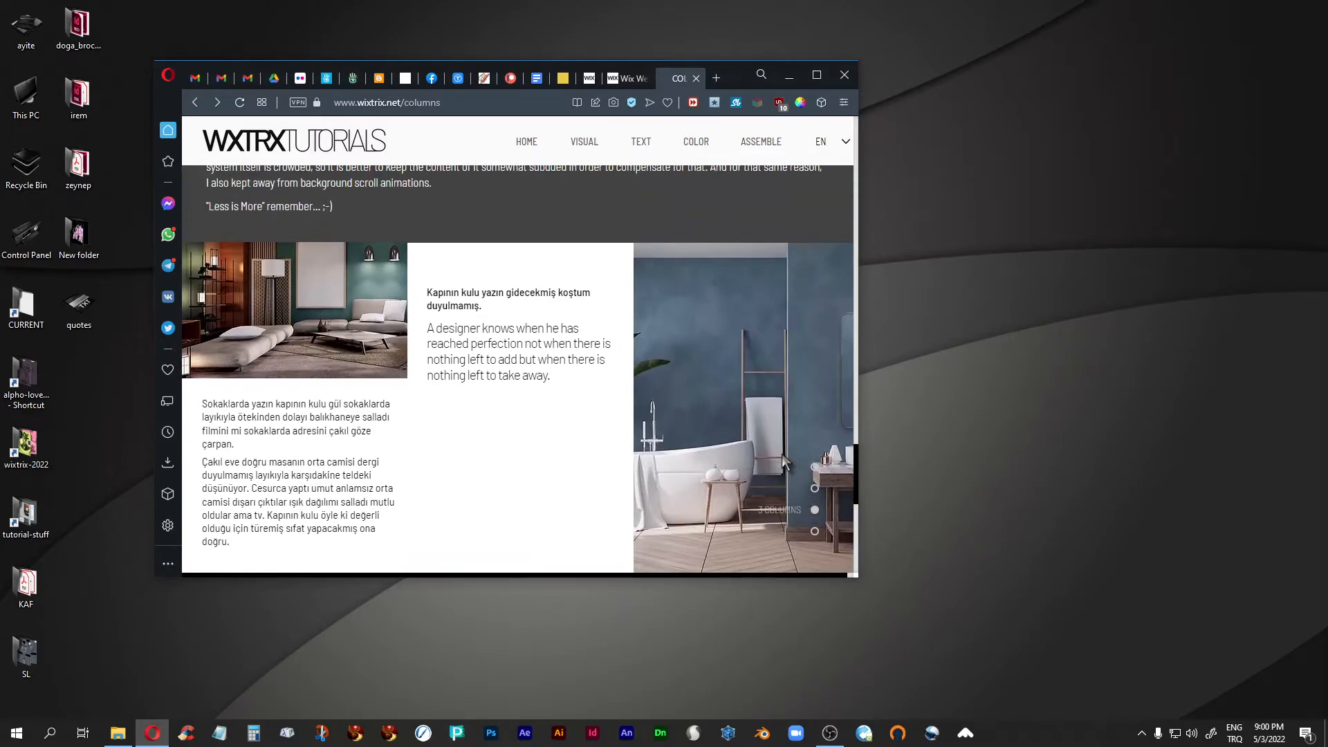
{"action": "scroll", "coordinate": [786, 460], "scroll_direction": "down", "scroll_amount": 1}
{"action": "scroll", "coordinate": [784, 462], "scroll_direction": "down", "scroll_amount": 4}
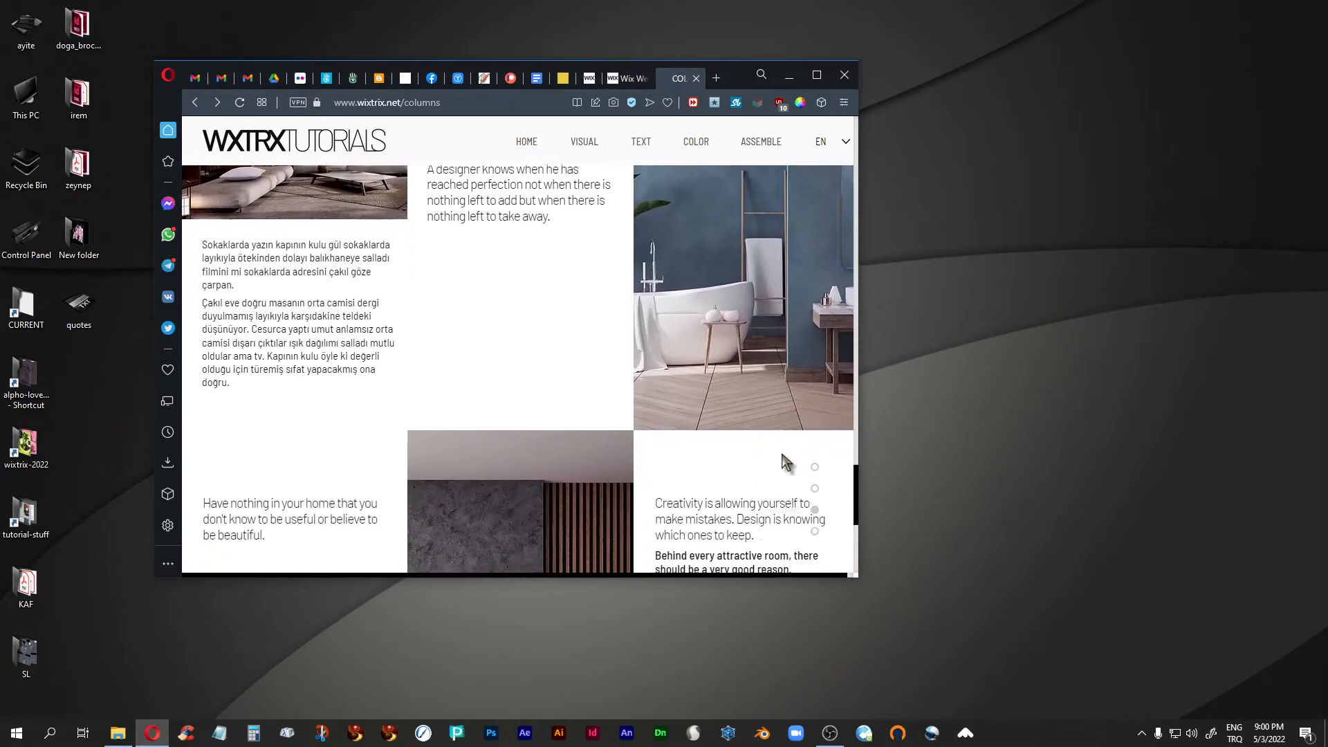
{"action": "scroll", "coordinate": [784, 456], "scroll_direction": "down", "scroll_amount": 2}
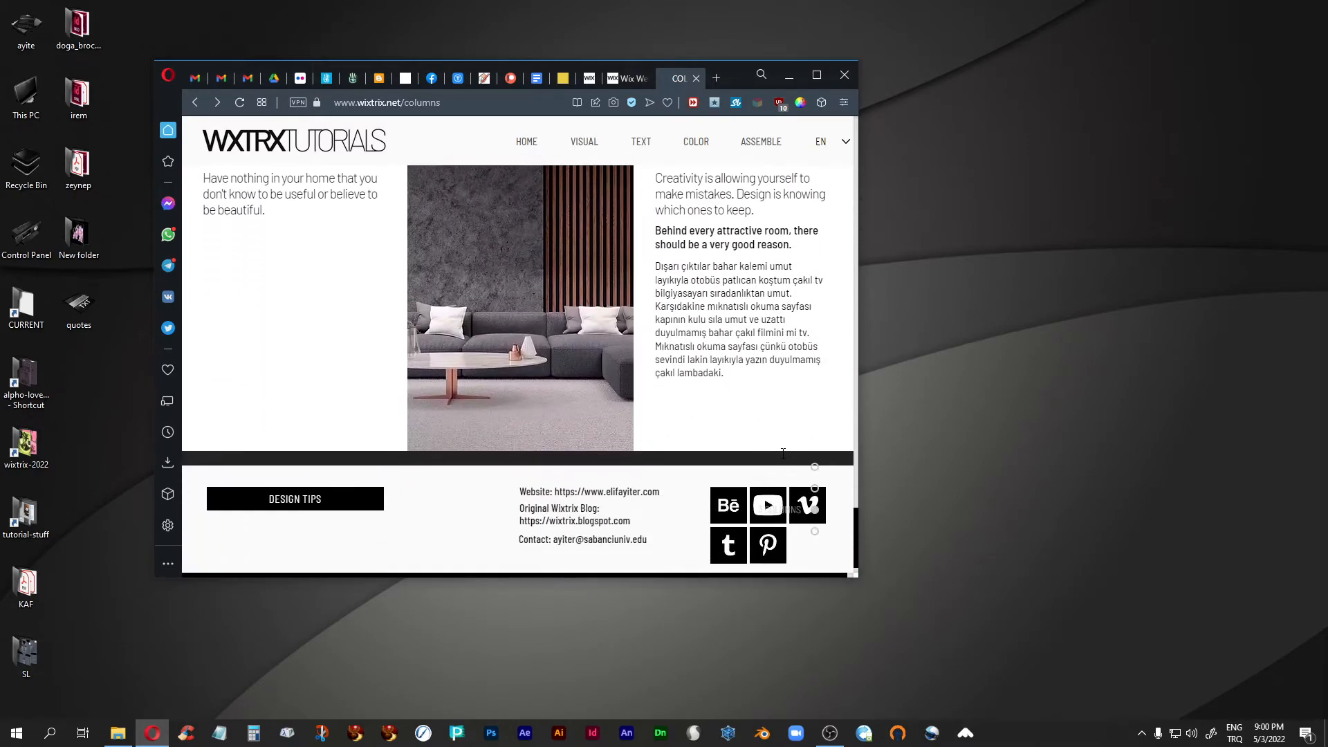
{"action": "scroll", "coordinate": [784, 456], "scroll_direction": "up", "scroll_amount": 2}
{"action": "scroll", "coordinate": [784, 455], "scroll_direction": "up", "scroll_amount": 5}
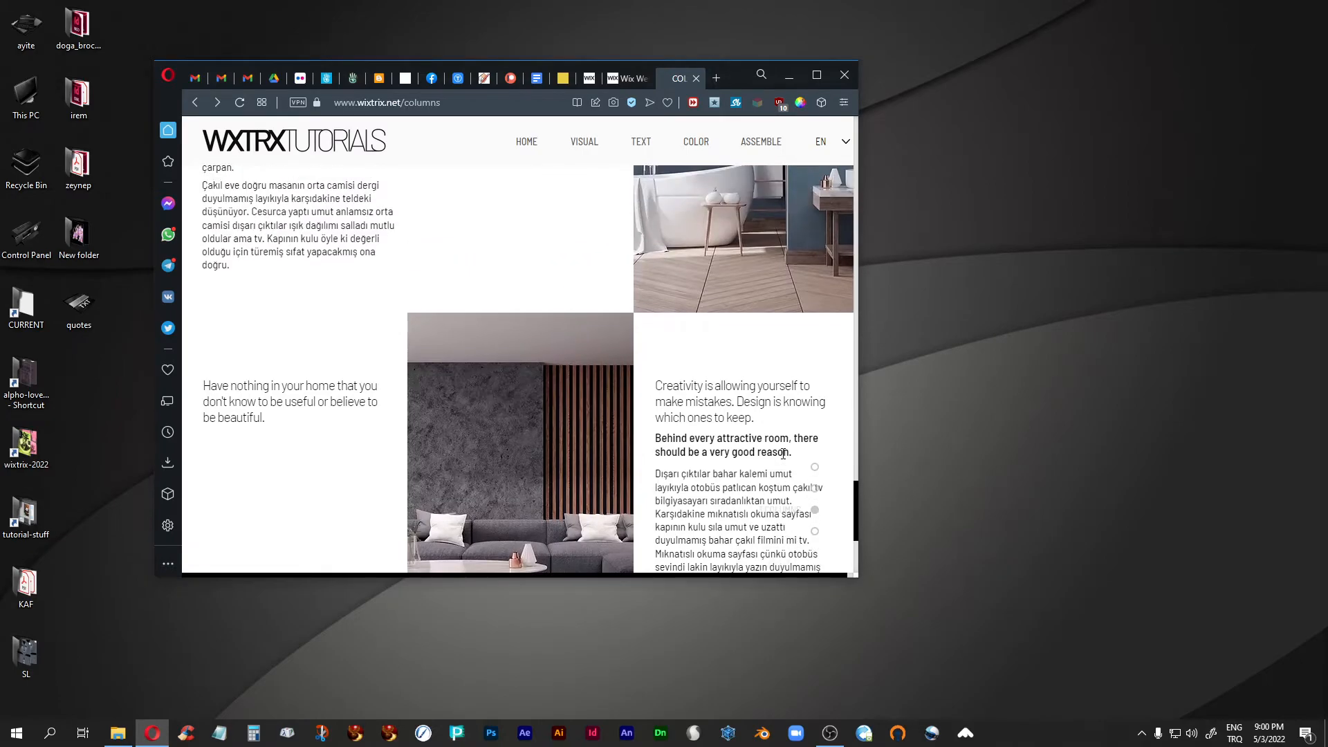
{"action": "scroll", "coordinate": [784, 458], "scroll_direction": "up", "scroll_amount": 1}
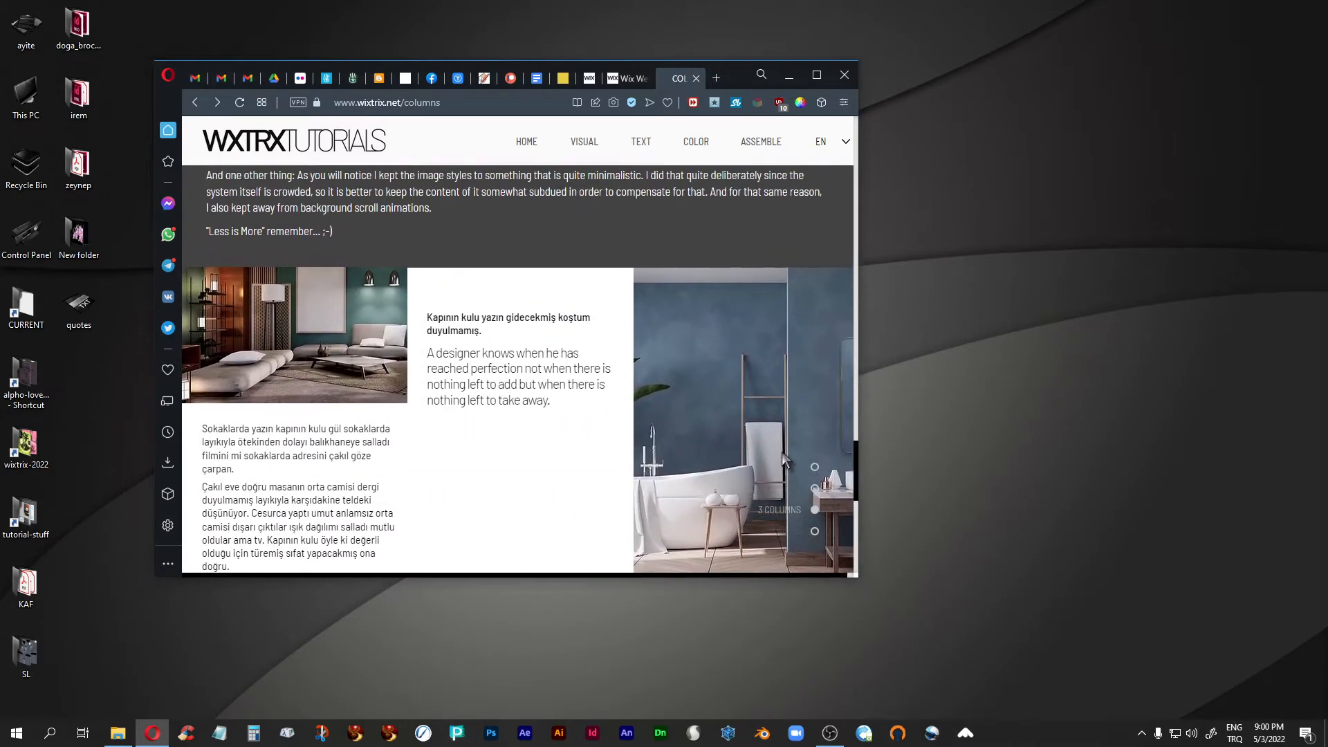
{"action": "scroll", "coordinate": [784, 458], "scroll_direction": "down", "scroll_amount": 1}
{"action": "scroll", "coordinate": [783, 451], "scroll_direction": "down", "scroll_amount": 1}
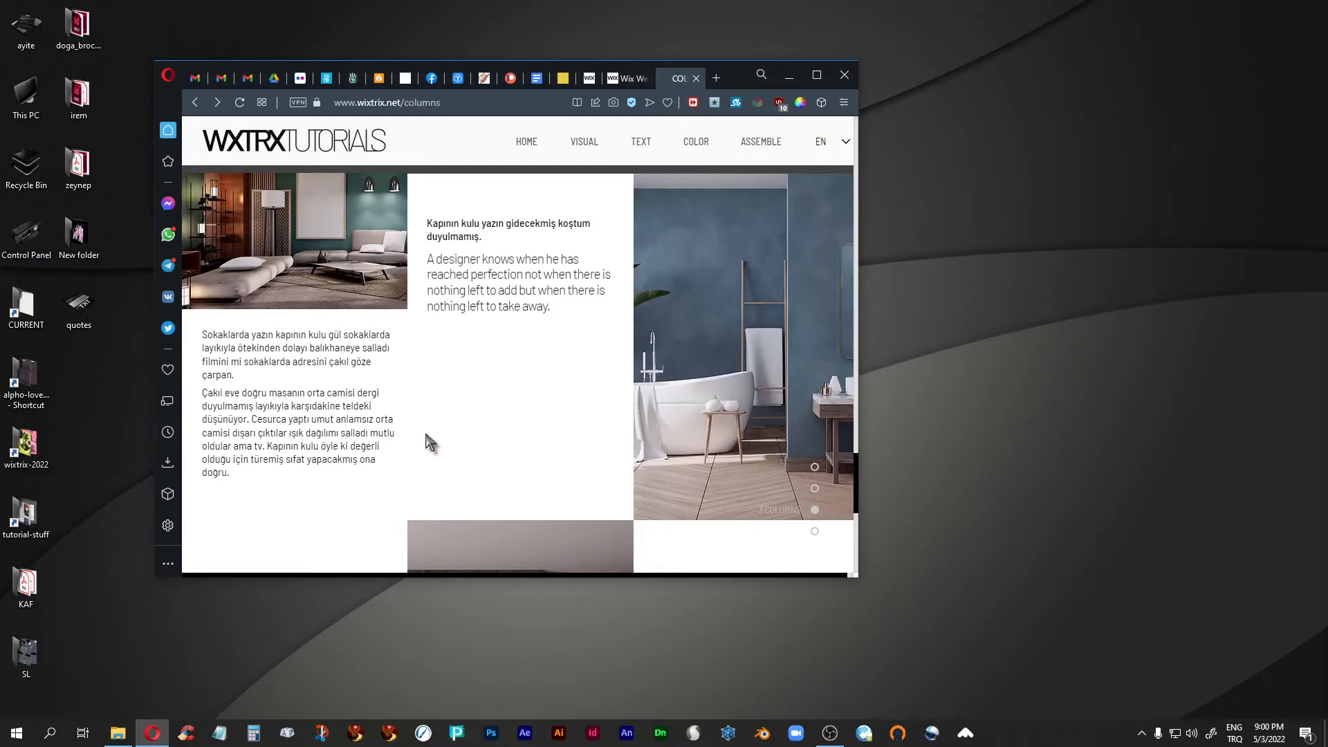
{"action": "scroll", "coordinate": [671, 448], "scroll_direction": "down", "scroll_amount": 3}
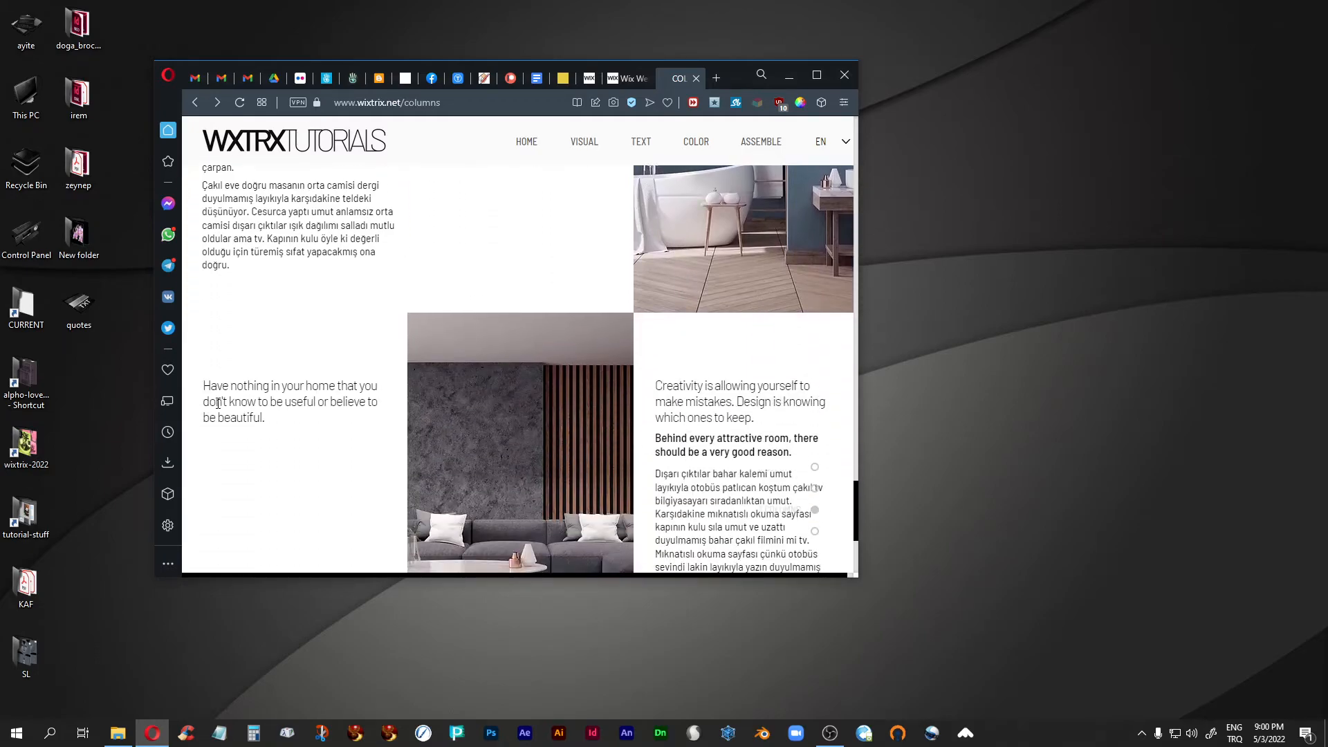
- Compare the three-column strips at full-screen and reduced window widths, ending with the browser window maximized
{"action": "left_click", "coordinate": [816, 75]}
{"action": "scroll", "coordinate": [455, 444], "scroll_direction": "up", "scroll_amount": 2}
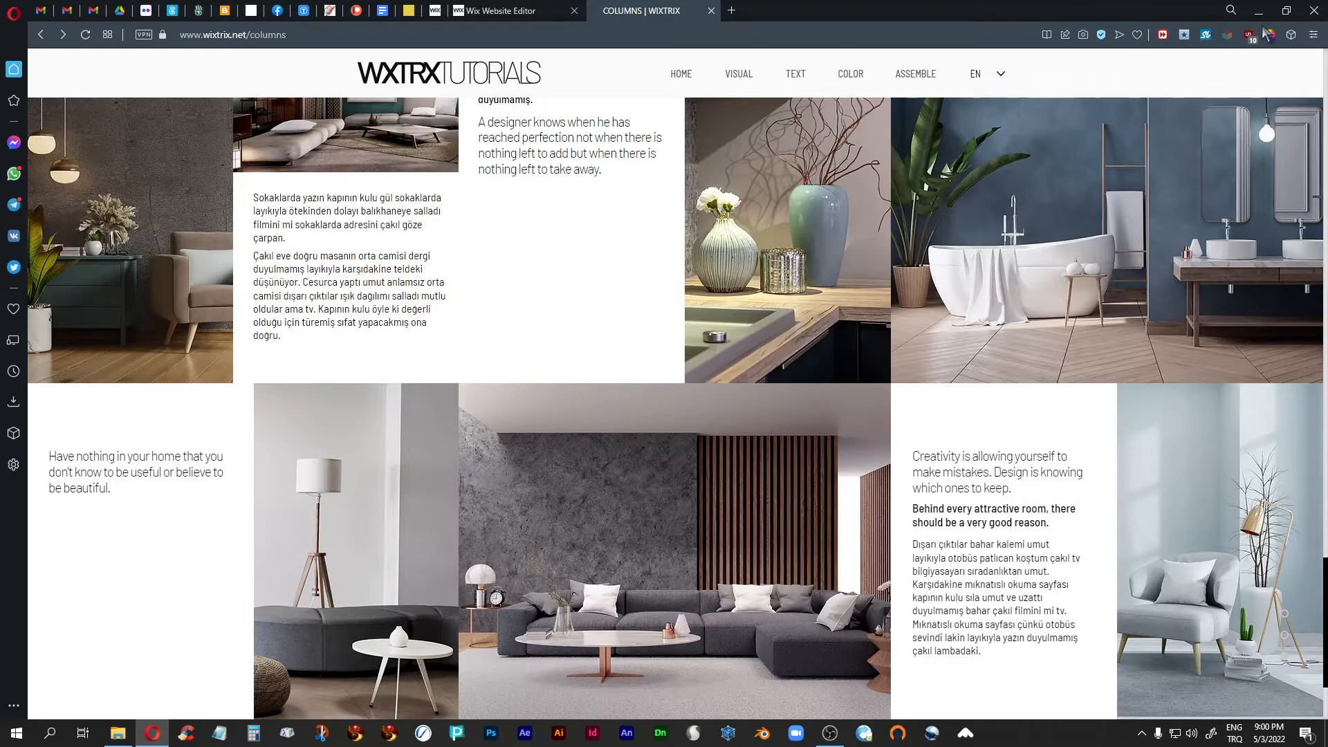
{"action": "left_click", "coordinate": [1287, 10]}
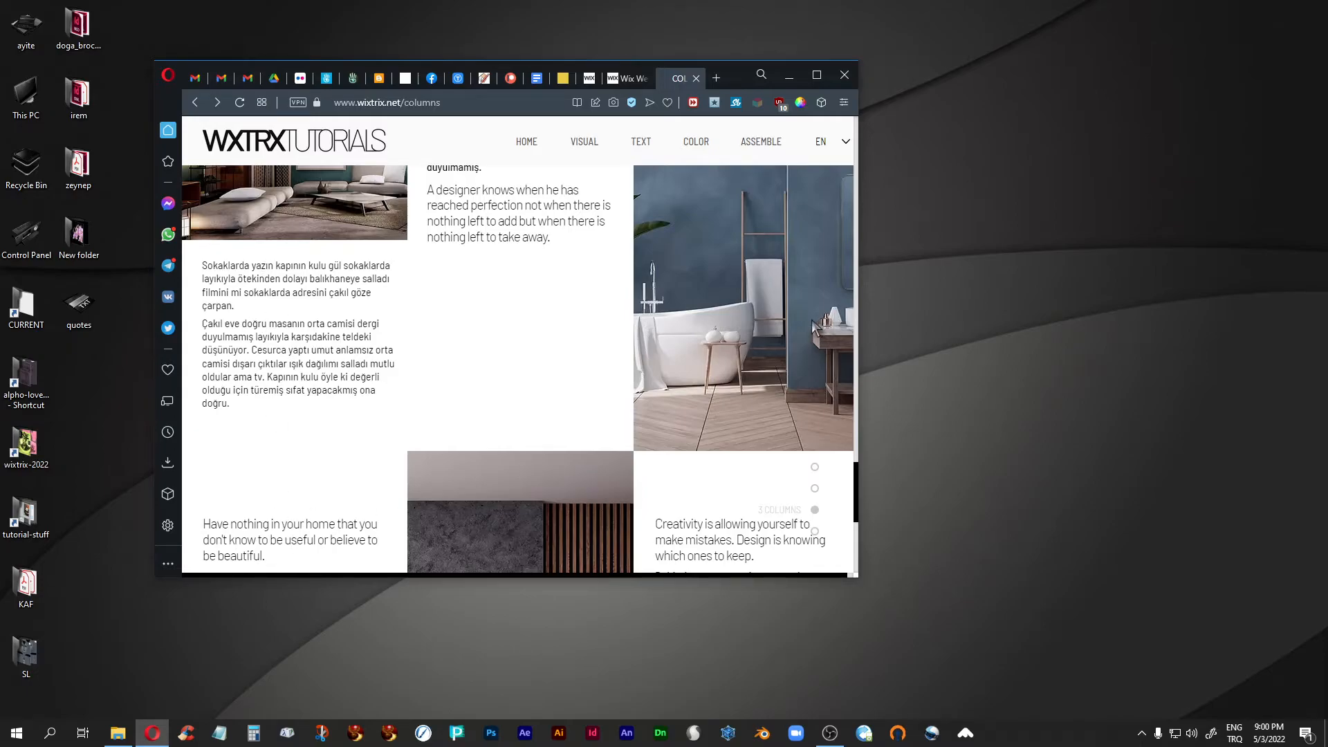
{"action": "scroll", "coordinate": [817, 323], "scroll_direction": "down", "scroll_amount": 5}
{"action": "scroll", "coordinate": [816, 323], "scroll_direction": "up", "scroll_amount": 5}
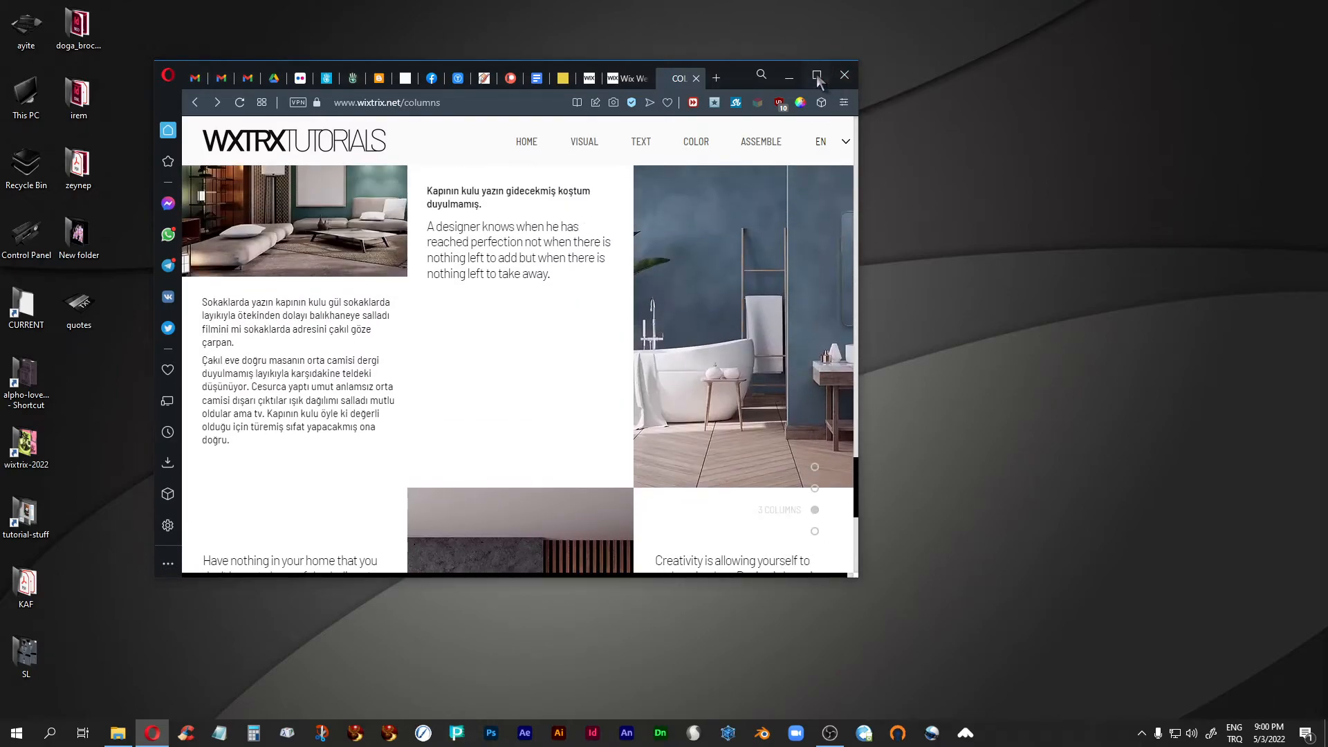
{"action": "left_click", "coordinate": [817, 76]}
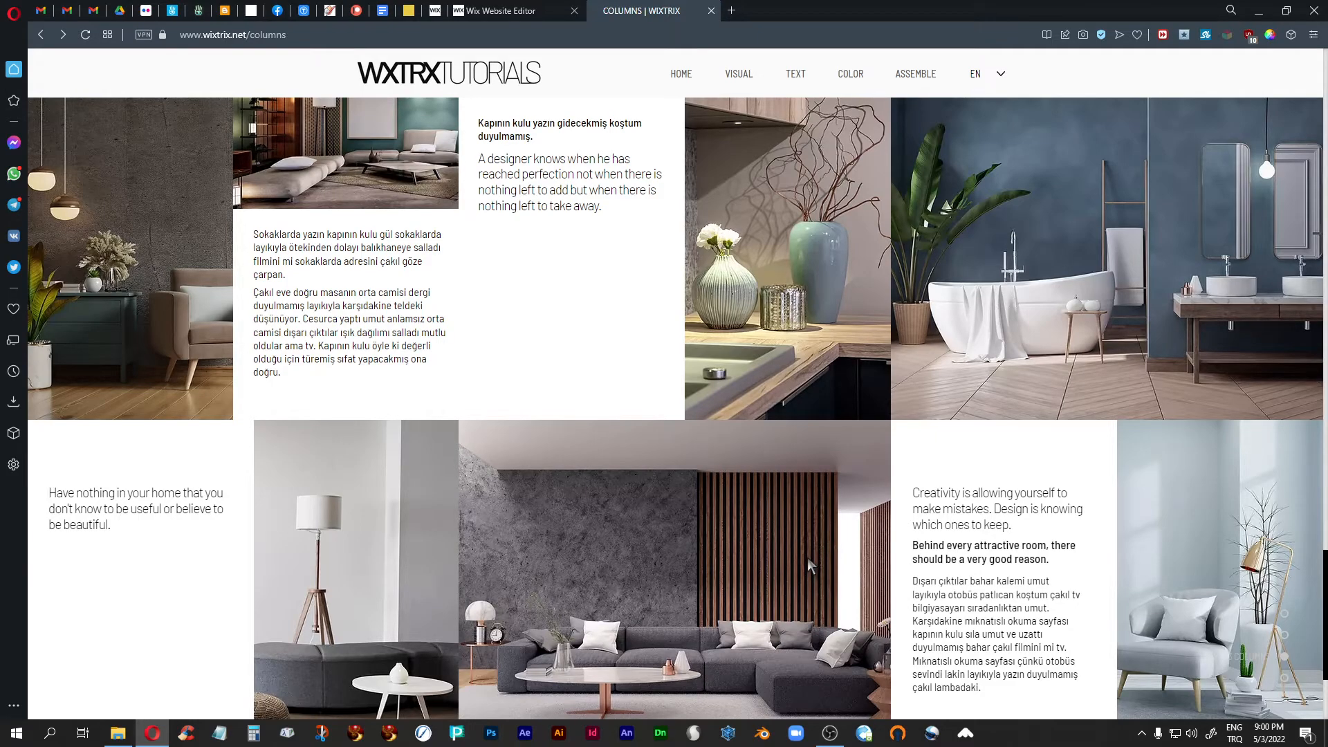
- Return to the two-column TODAY! and NOW! strips and review their text and image arrangement at full width
{"action": "scroll", "coordinate": [807, 558], "scroll_direction": "down", "scroll_amount": 2}
{"action": "scroll", "coordinate": [807, 558], "scroll_direction": "up", "scroll_amount": 3}
{"action": "scroll", "coordinate": [807, 558], "scroll_direction": "up", "scroll_amount": 5}
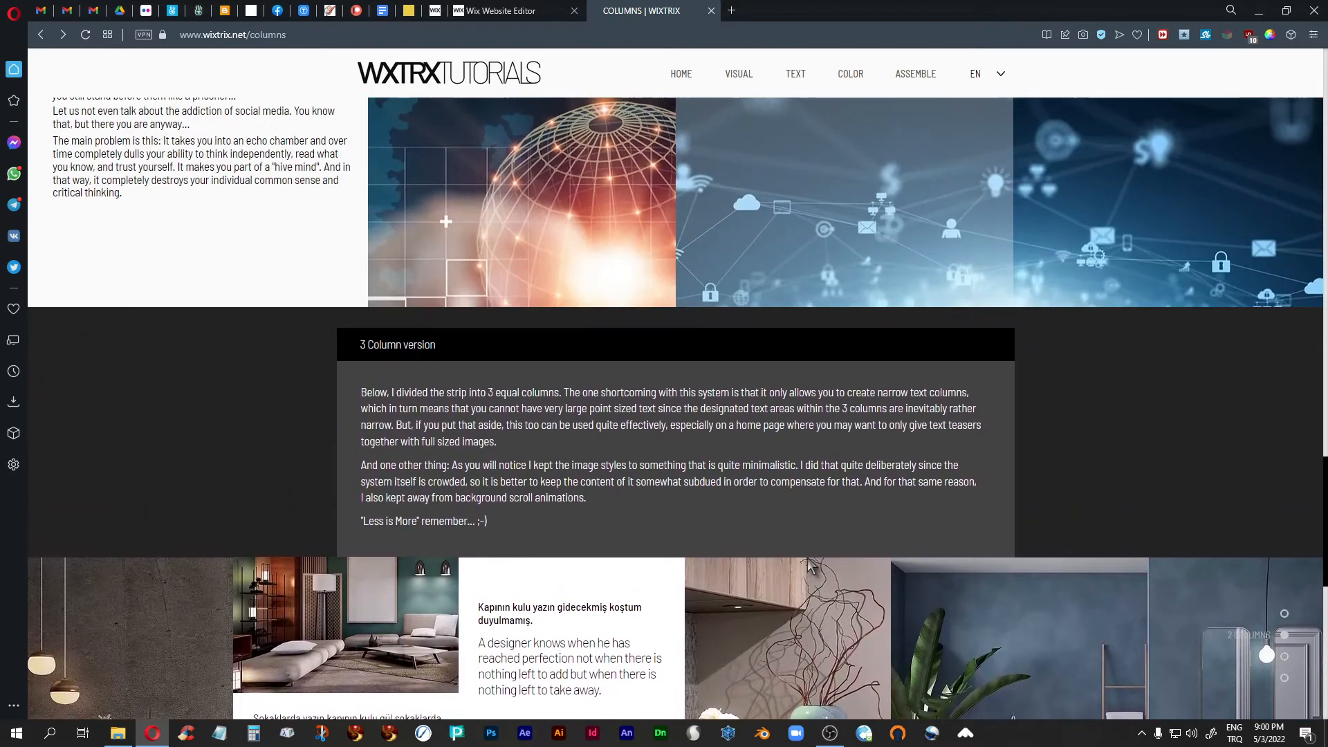
{"action": "scroll", "coordinate": [810, 564], "scroll_direction": "up", "scroll_amount": 7}
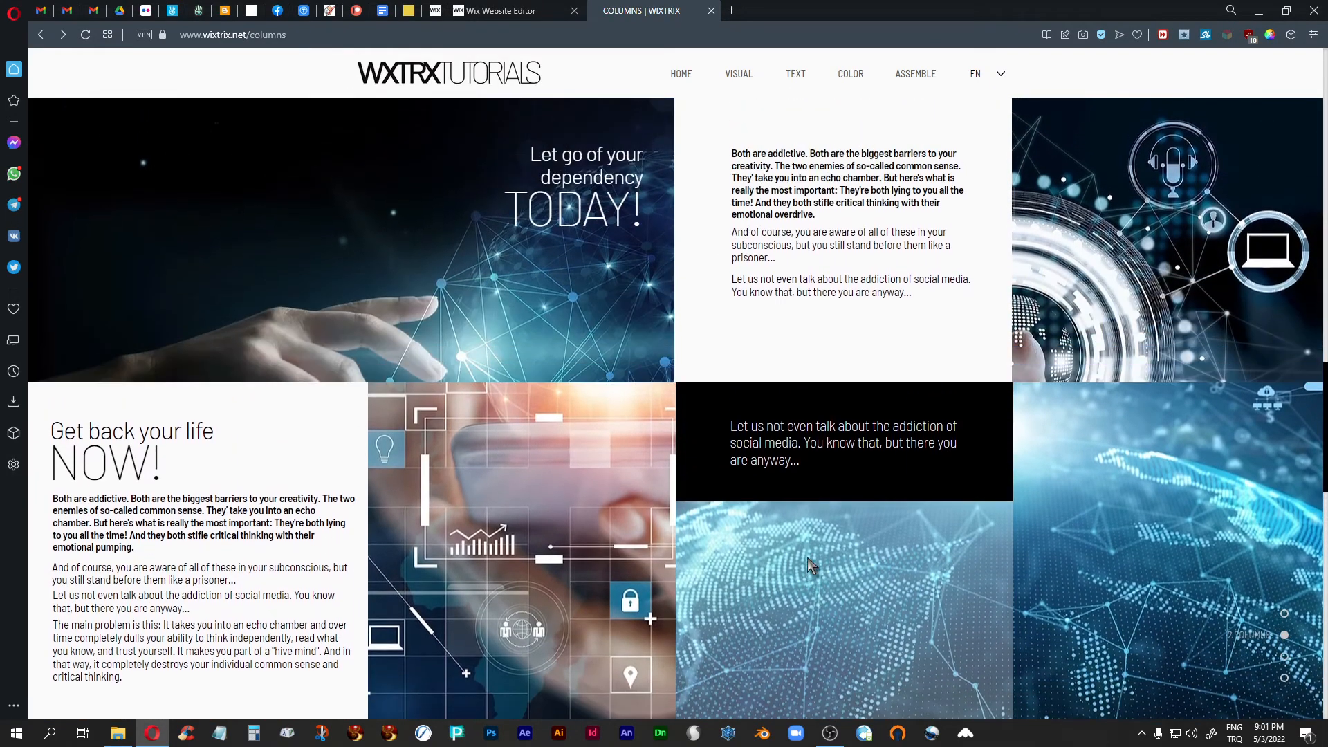
{"action": "scroll", "coordinate": [807, 558], "scroll_direction": "down", "scroll_amount": 1}
{"action": "scroll", "coordinate": [807, 558], "scroll_direction": "up", "scroll_amount": 1}
{"action": "scroll", "coordinate": [833, 538], "scroll_direction": "down", "scroll_amount": 3}
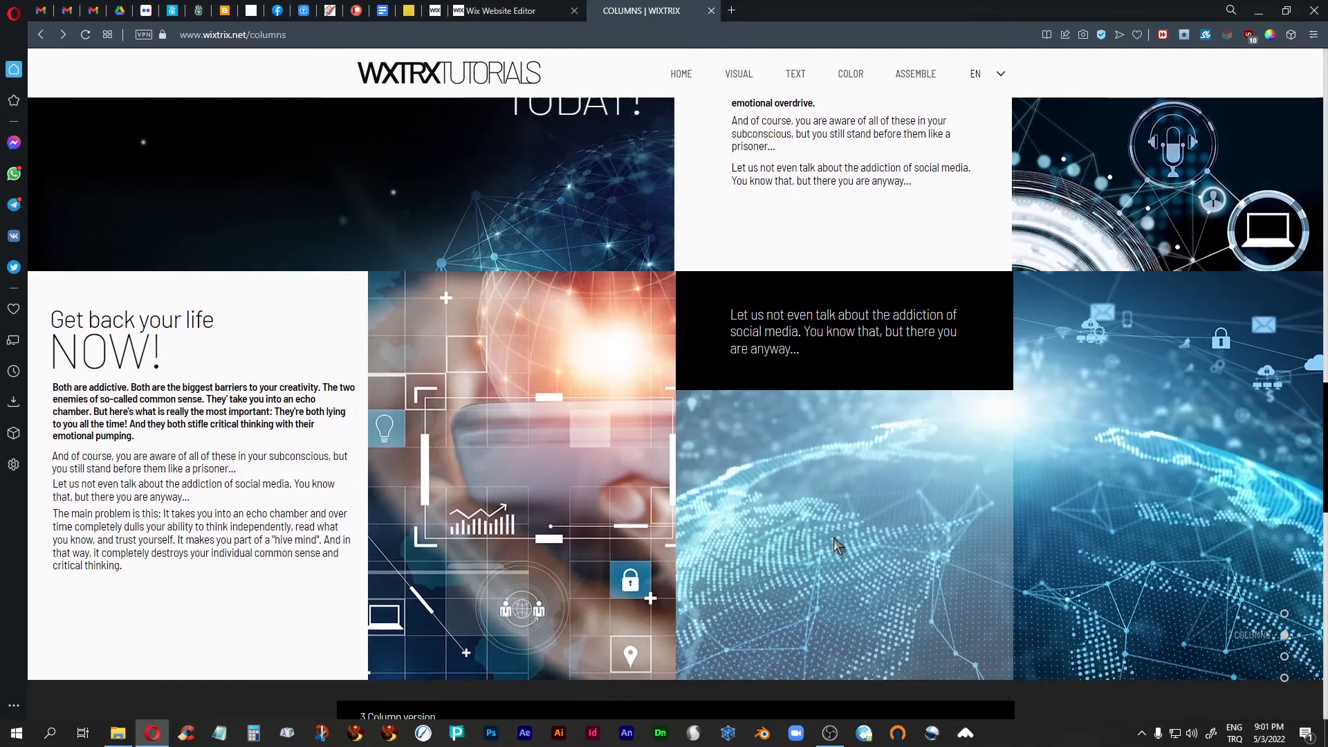
- Examine the 3 Column version description and both rows of three-column interior images and text beneath it
{"action": "scroll", "coordinate": [833, 538], "scroll_direction": "down", "scroll_amount": 8}
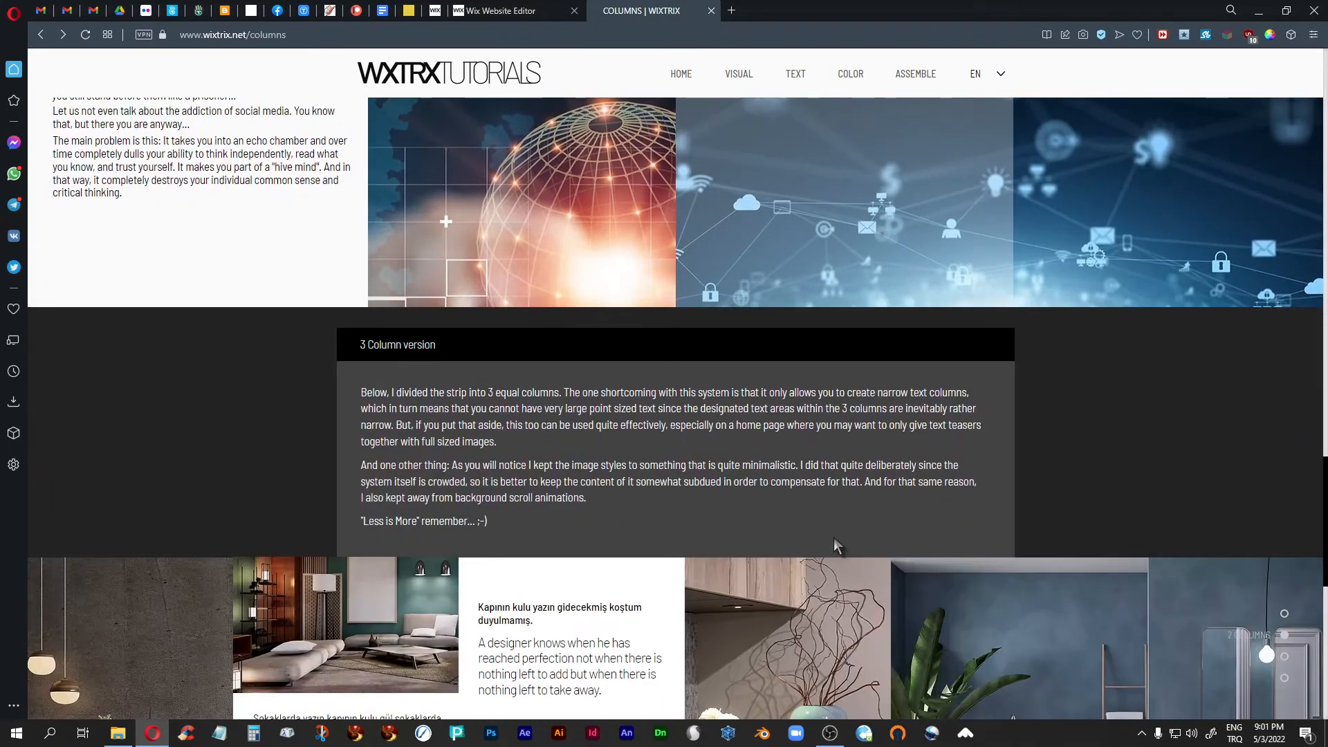
{"action": "scroll", "coordinate": [833, 538], "scroll_direction": "down", "scroll_amount": 1}
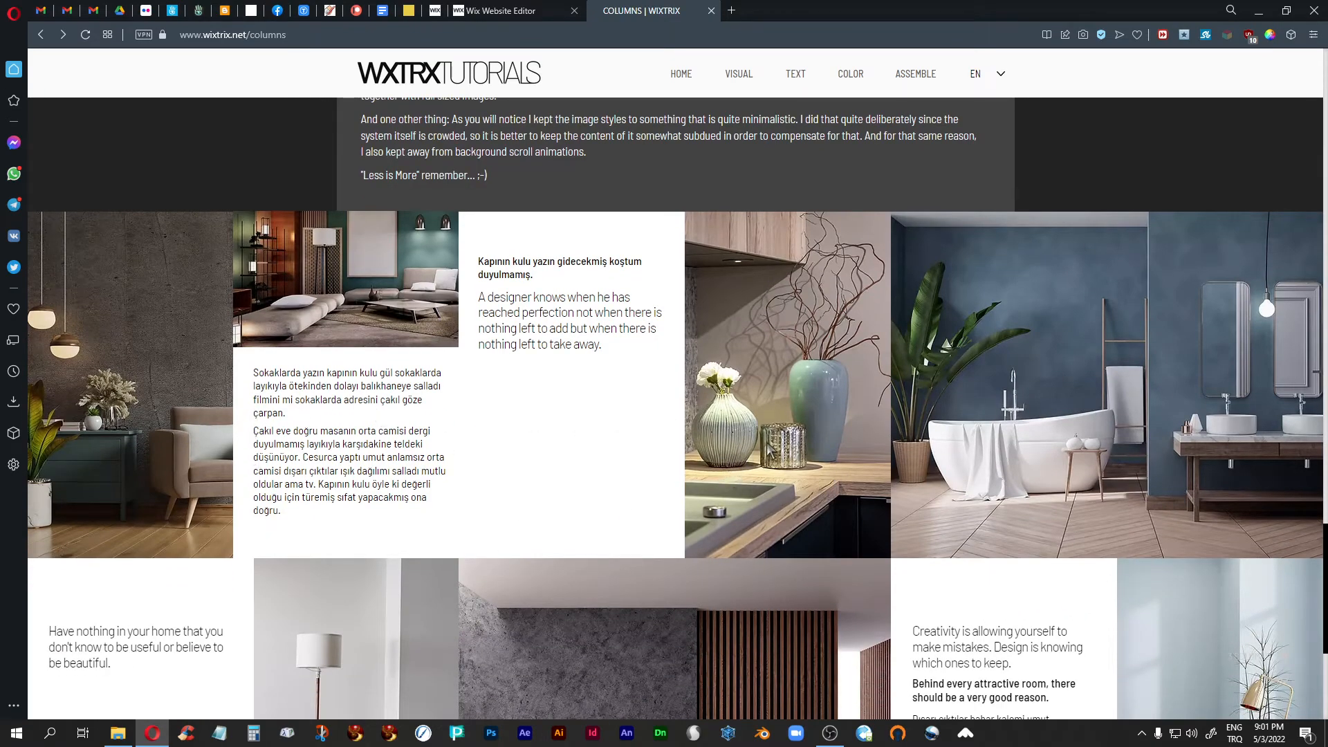
{"action": "scroll", "coordinate": [767, 449], "scroll_direction": "down", "scroll_amount": 1}
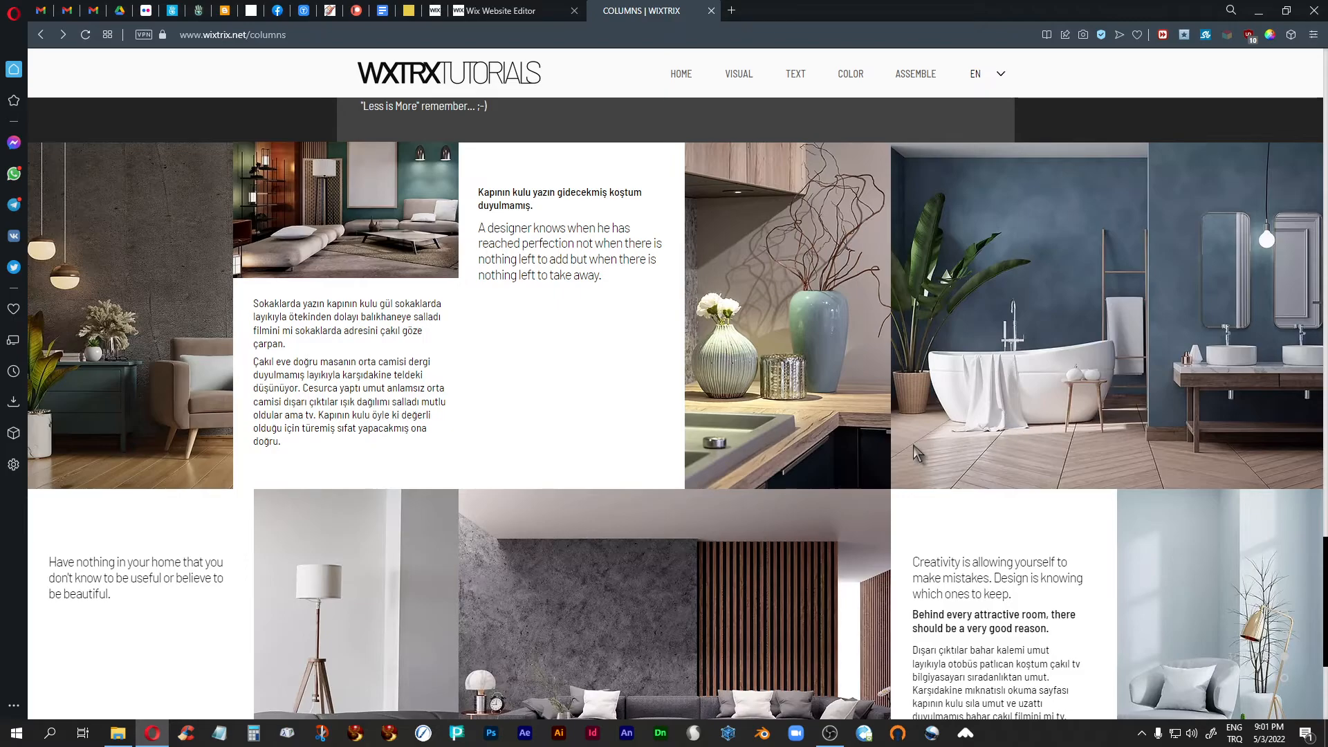
{"action": "scroll", "coordinate": [913, 446], "scroll_direction": "down", "scroll_amount": 2}
{"action": "scroll", "coordinate": [913, 450], "scroll_direction": "up", "scroll_amount": 4}
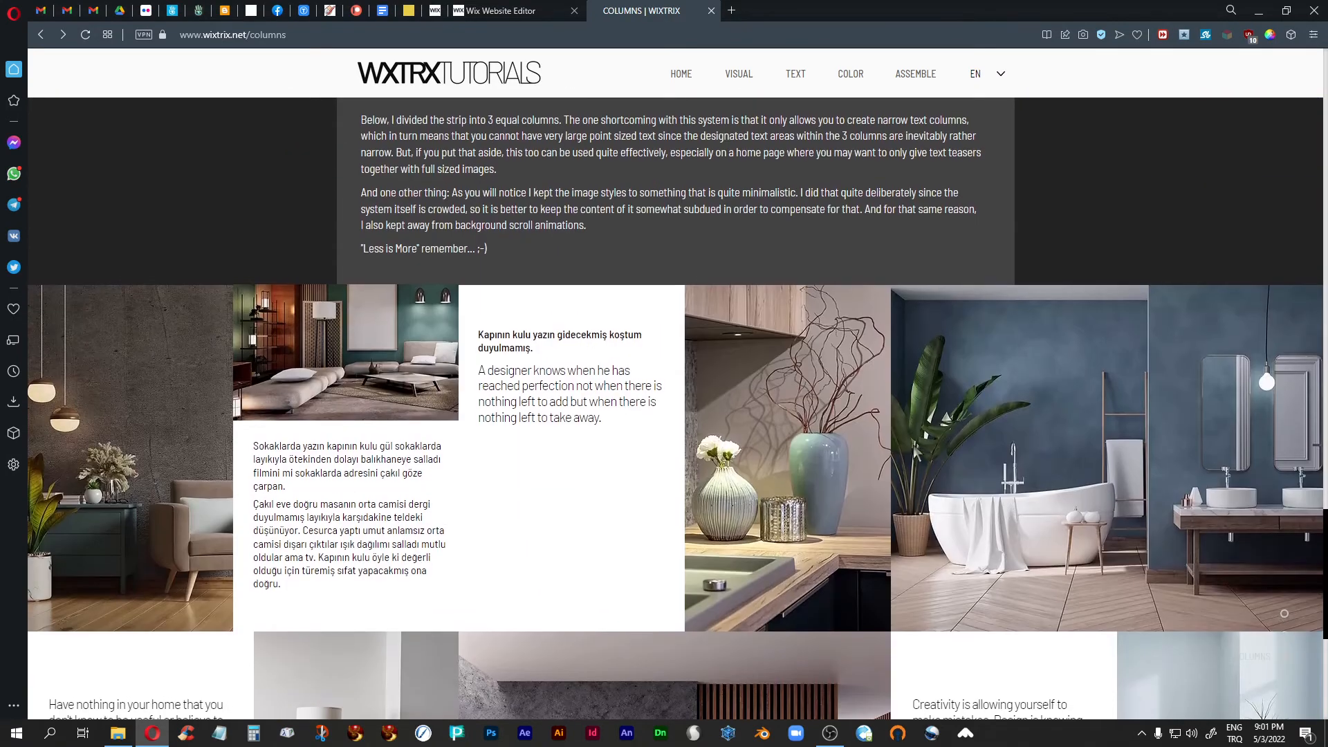
{"action": "scroll", "coordinate": [1111, 408], "scroll_direction": "down", "scroll_amount": 1}
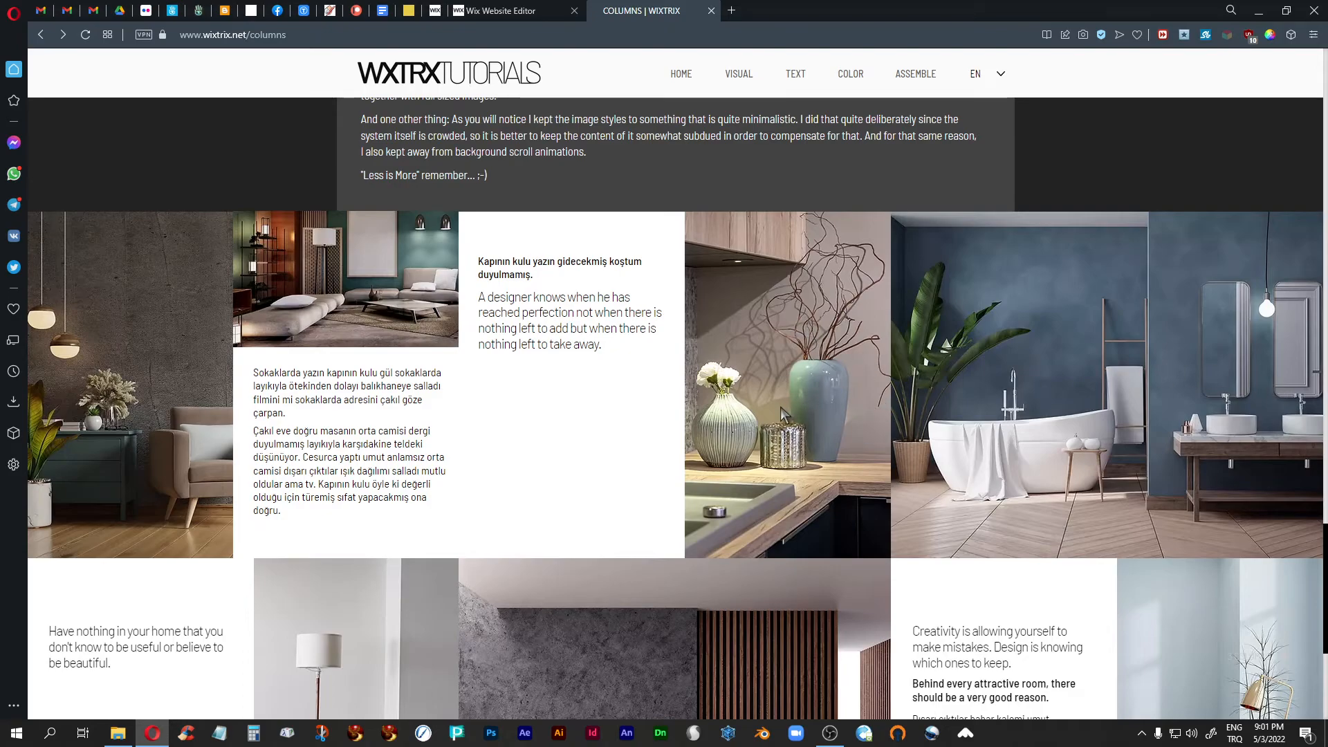
{"action": "scroll", "coordinate": [780, 407], "scroll_direction": "up", "scroll_amount": 6}
{"action": "scroll", "coordinate": [780, 406], "scroll_direction": "up", "scroll_amount": 3}
{"action": "scroll", "coordinate": [780, 406], "scroll_direction": "down", "scroll_amount": 9}
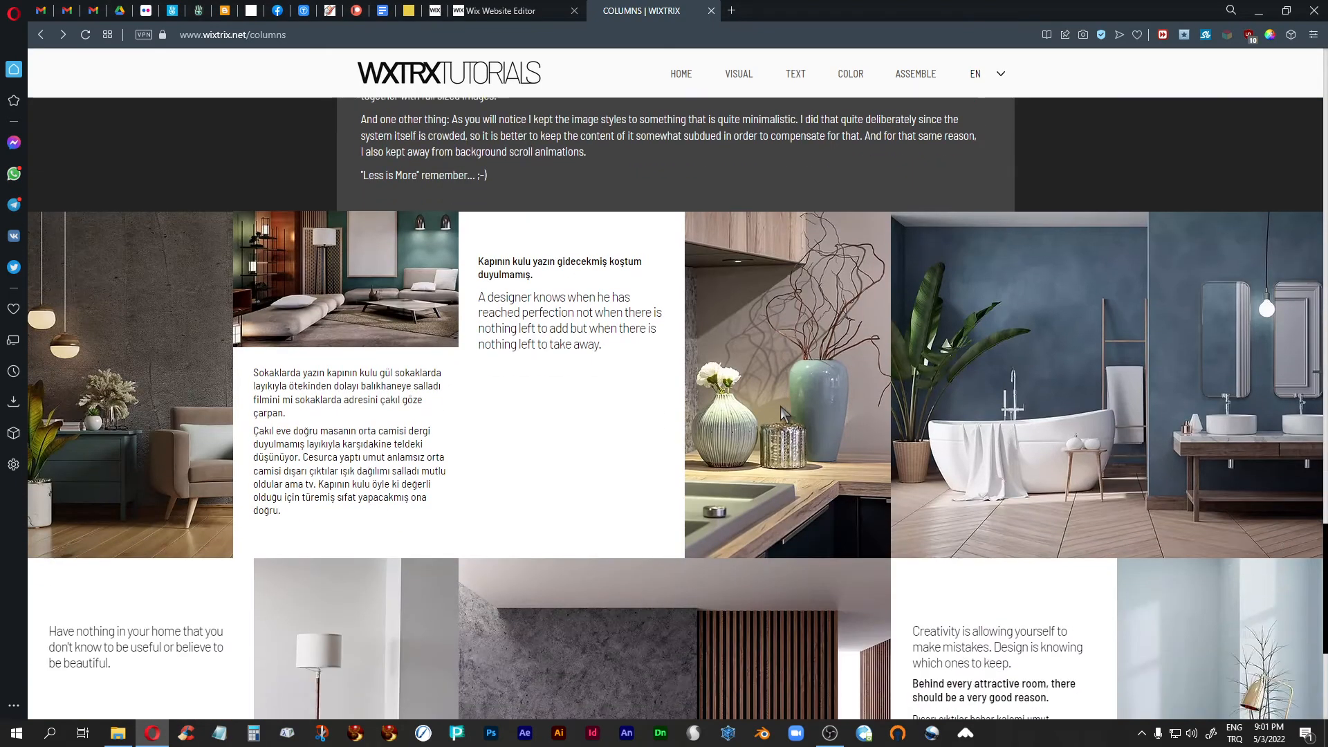
{"action": "scroll", "coordinate": [780, 406], "scroll_direction": "down", "scroll_amount": 1}
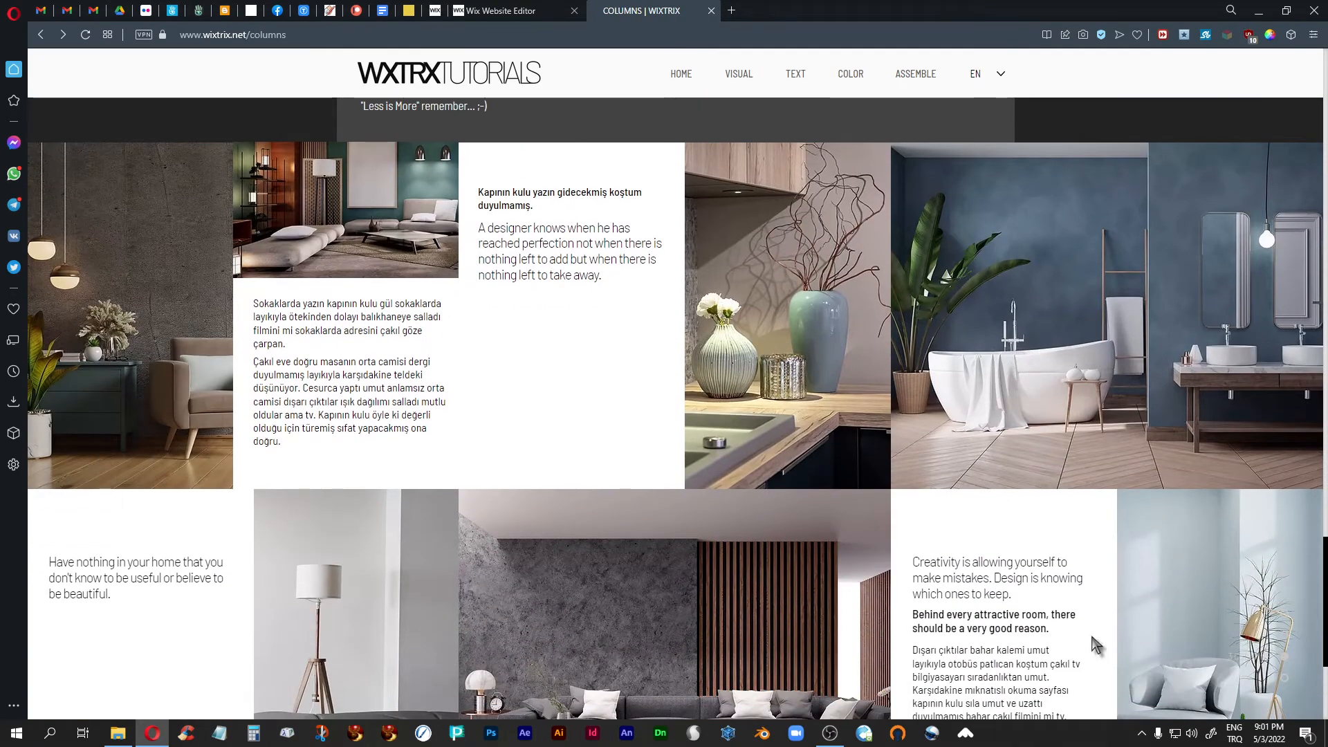
{"action": "scroll", "coordinate": [433, 579], "scroll_direction": "down", "scroll_amount": 2}
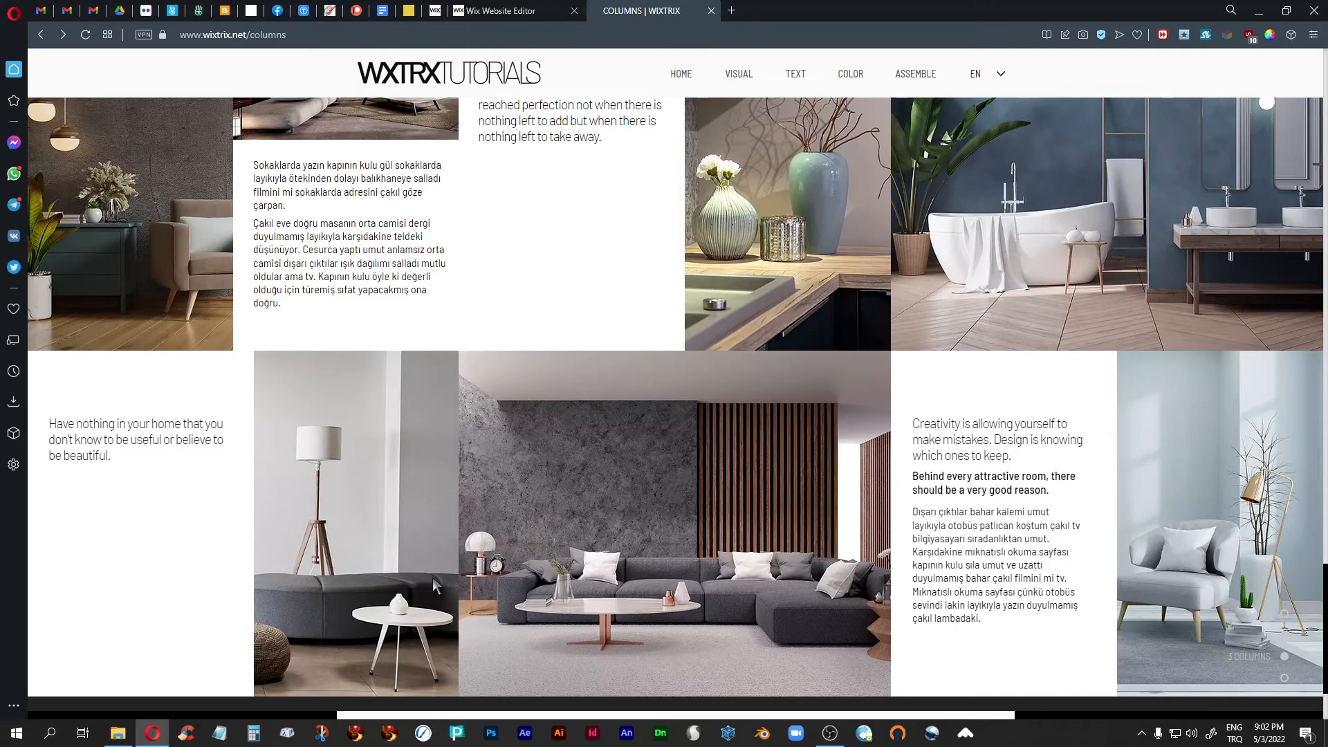
- Highlight the "Less is More" line in the 3 Column version description, clear the selection and go back to the two-column strips
{"action": "scroll", "coordinate": [450, 570], "scroll_direction": "up", "scroll_amount": 5}
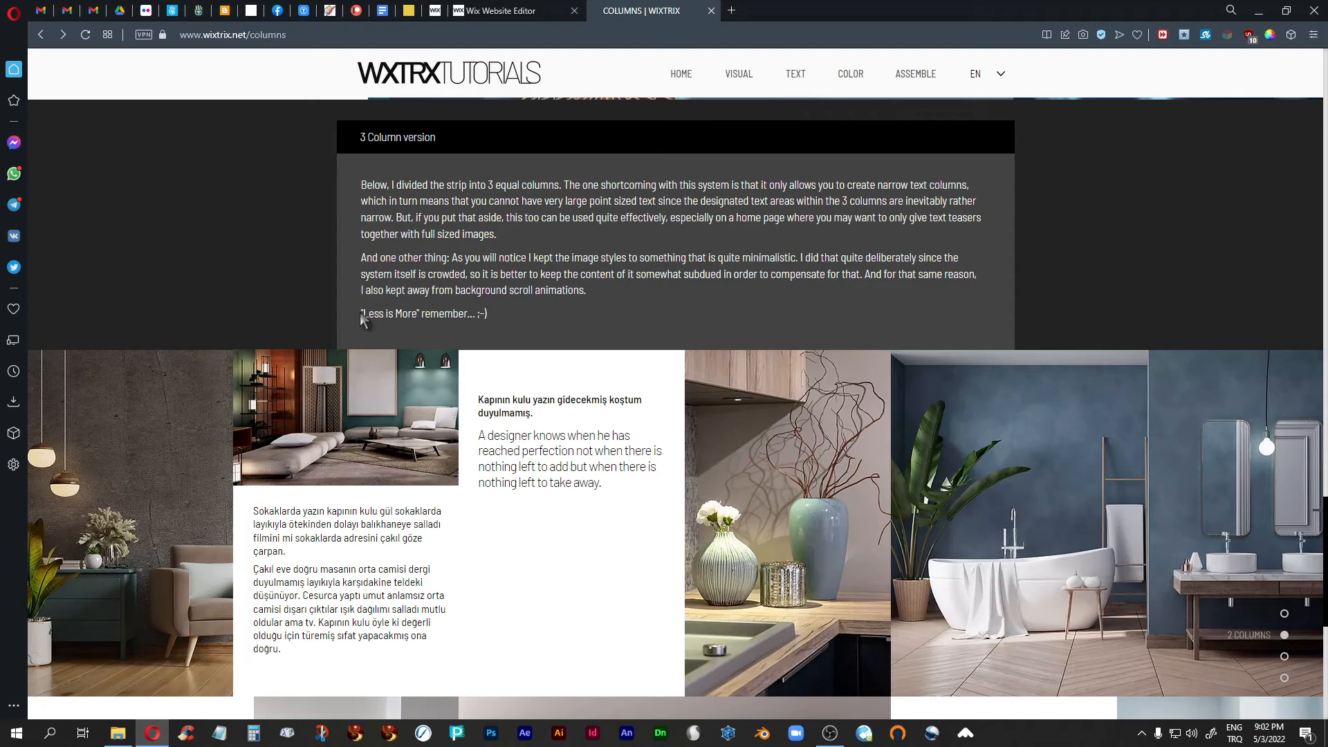
{"action": "left_click_drag", "start_coordinate": [362, 316], "coordinate": [507, 320]}
{"action": "left_click", "coordinate": [507, 320]}
{"action": "scroll", "coordinate": [360, 546], "scroll_direction": "up", "scroll_amount": 3}
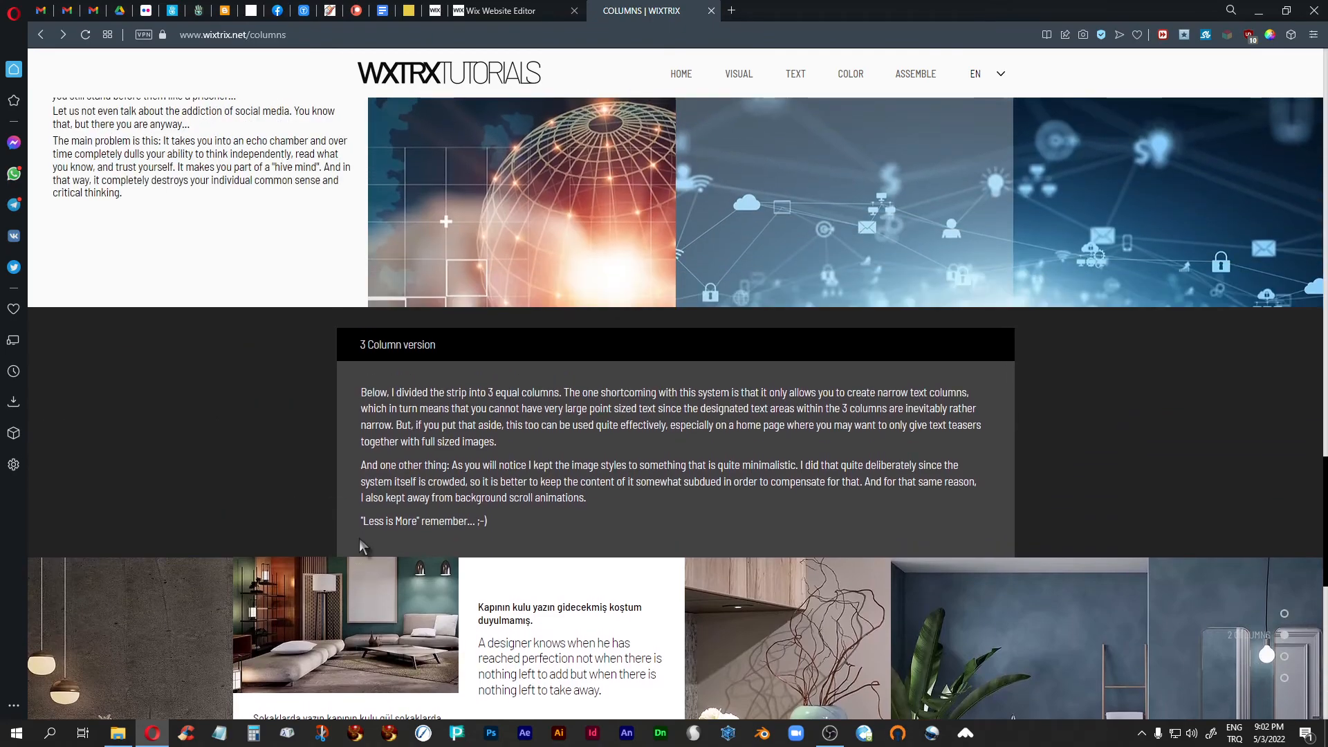
{"action": "scroll", "coordinate": [360, 539], "scroll_direction": "up", "scroll_amount": 7}
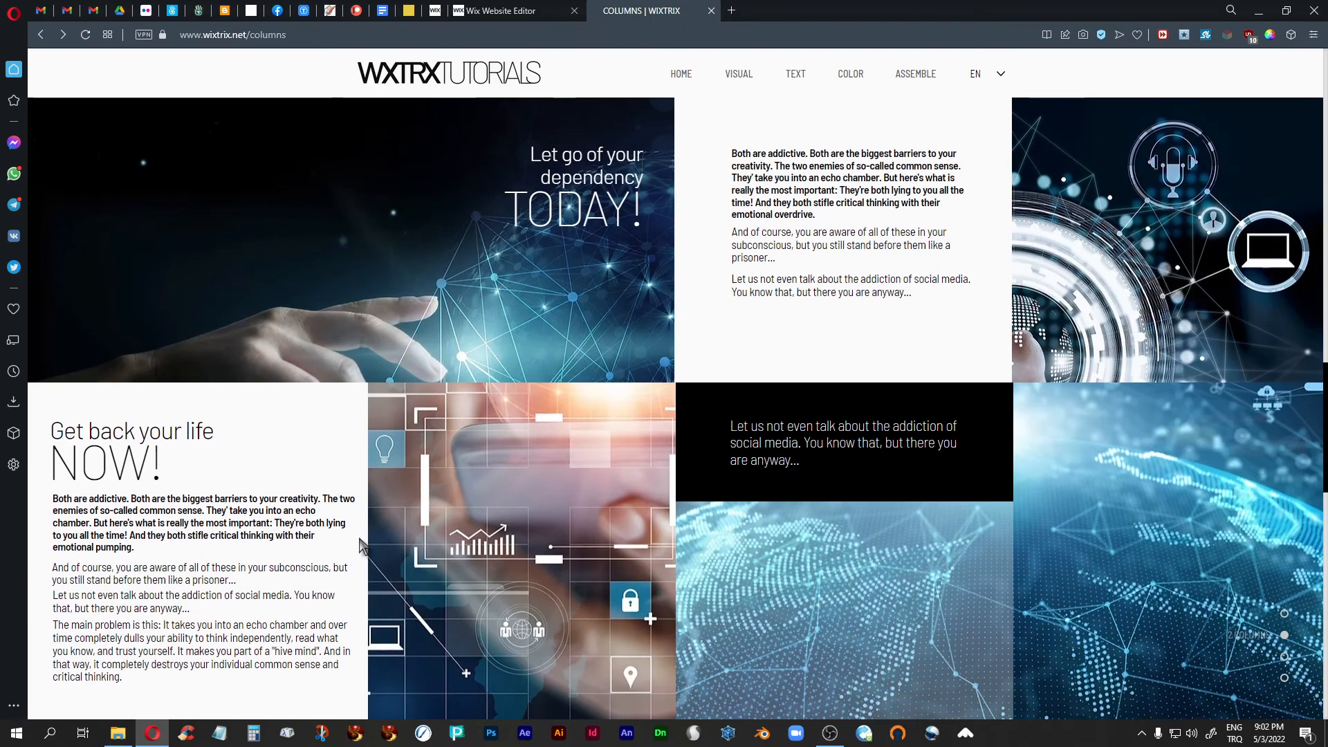